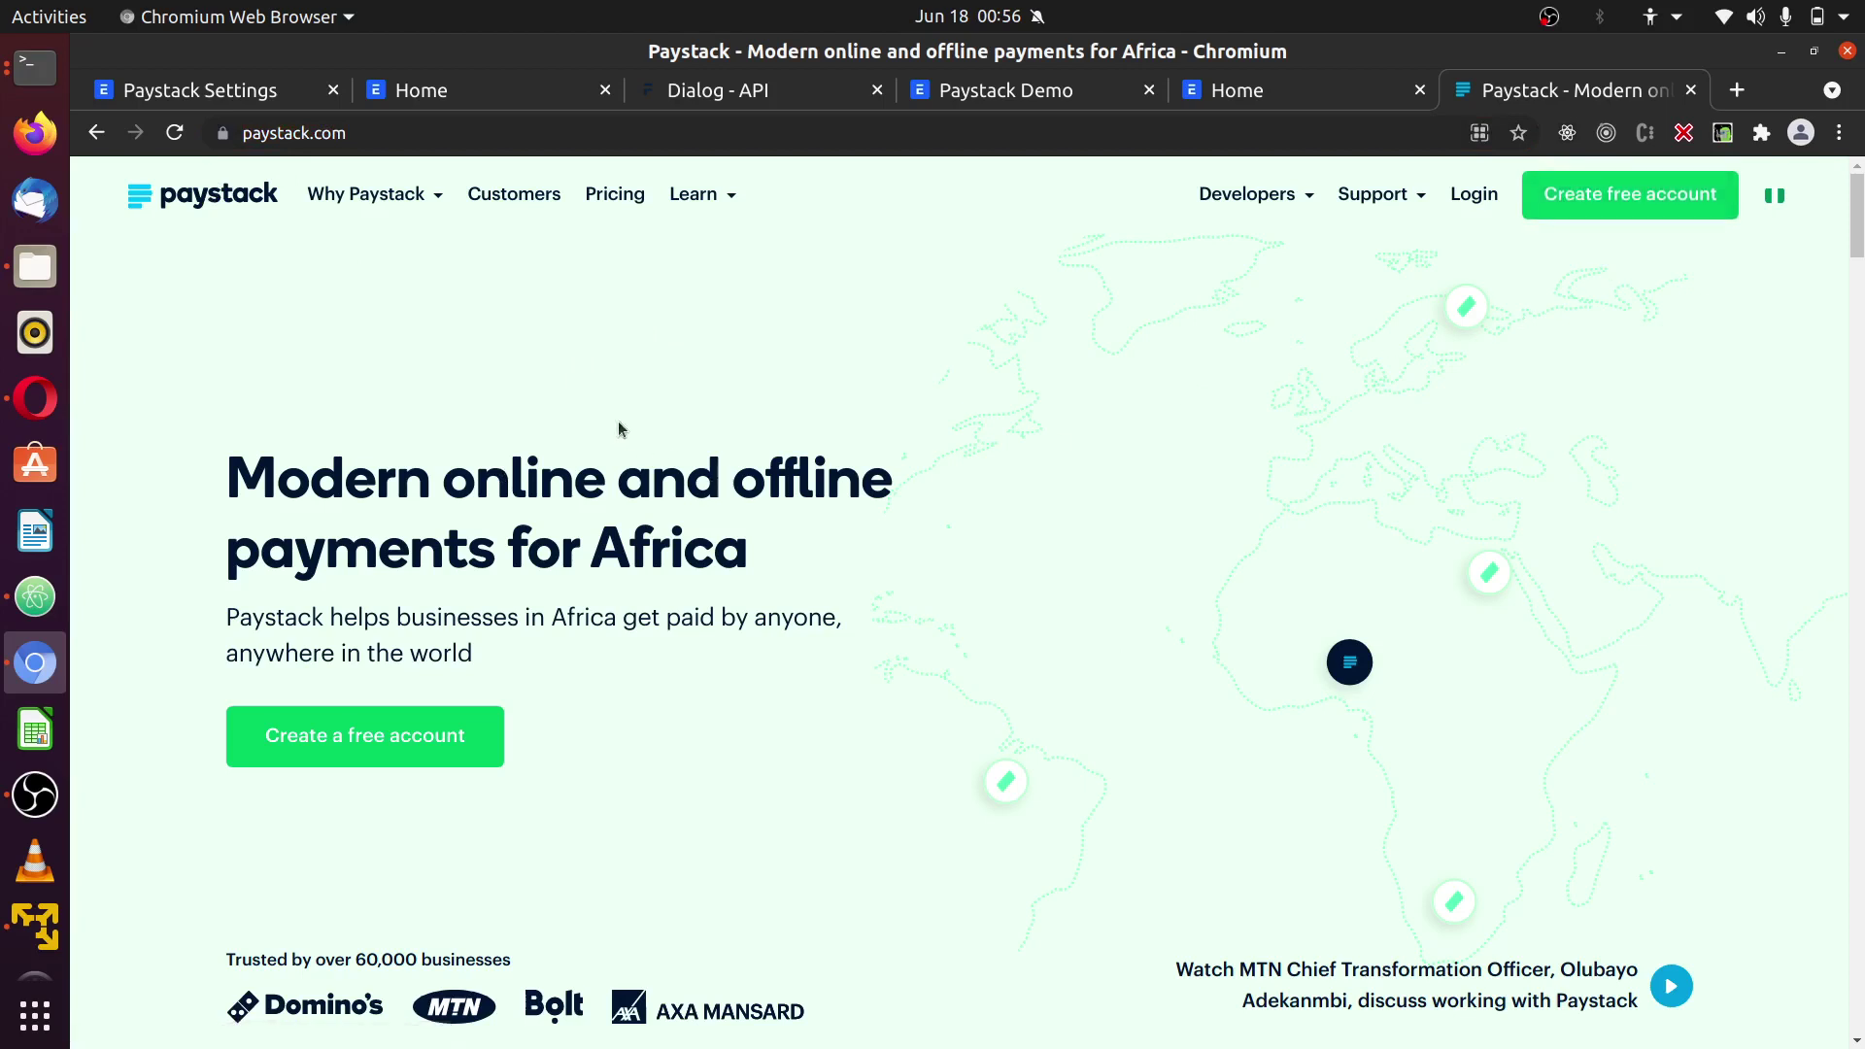
# - Close the Paystack website tab and bring up the zoomed-in API Keys & Webhooks settings
pyautogui.click(1692, 89)
pyautogui.click(64, 406)
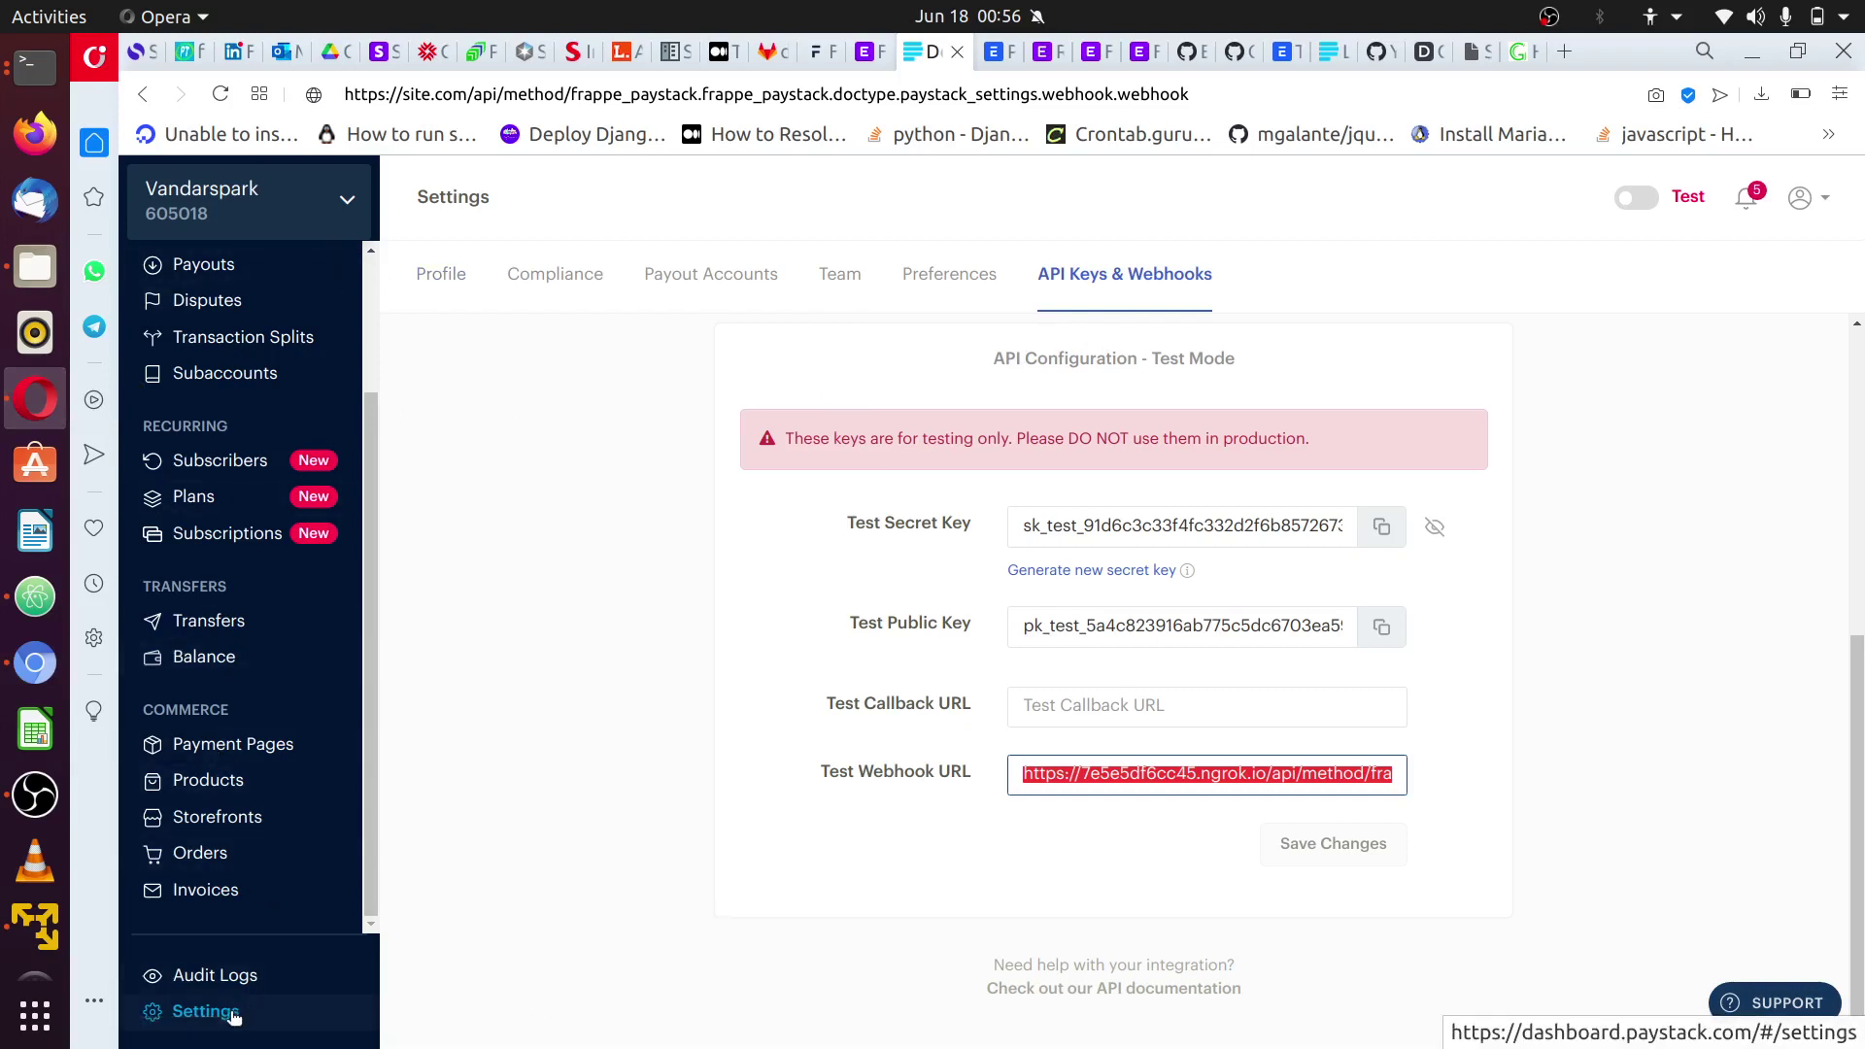
pyautogui.hotkey('ctrl', '+')
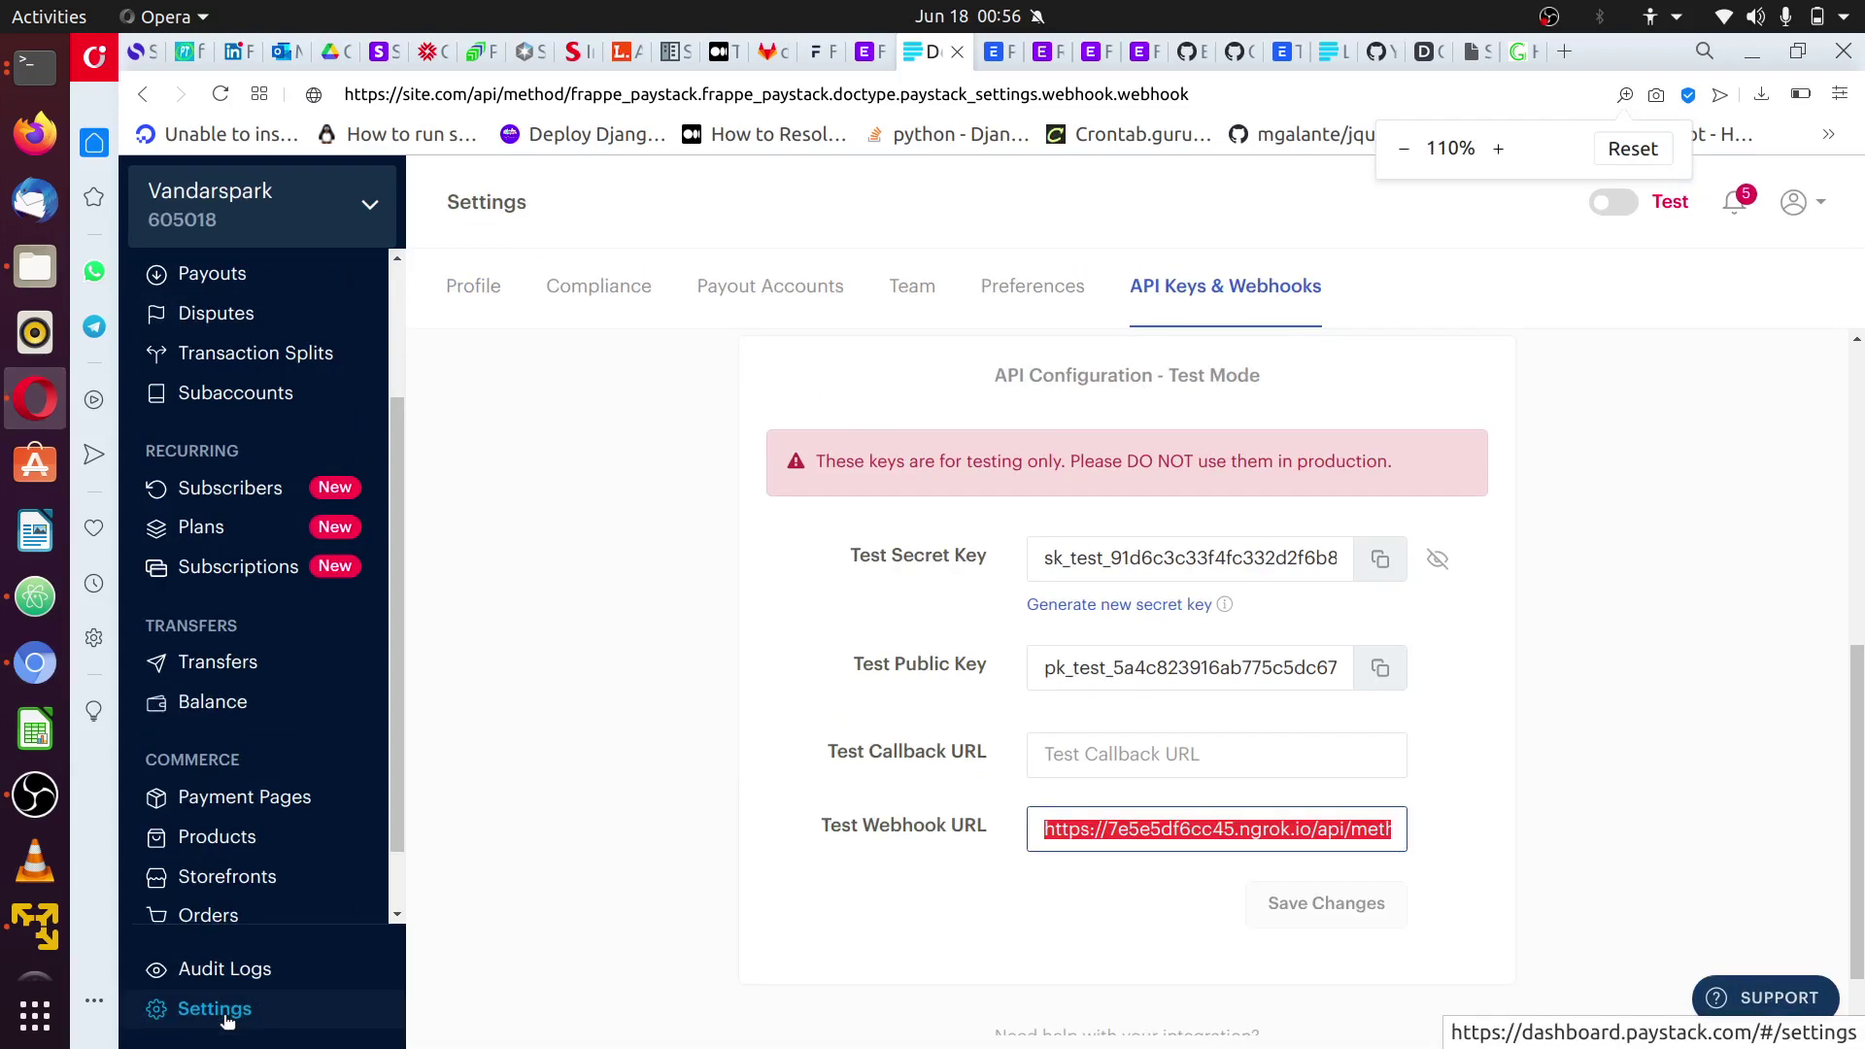
pyautogui.scroll(5, 1105, 658)
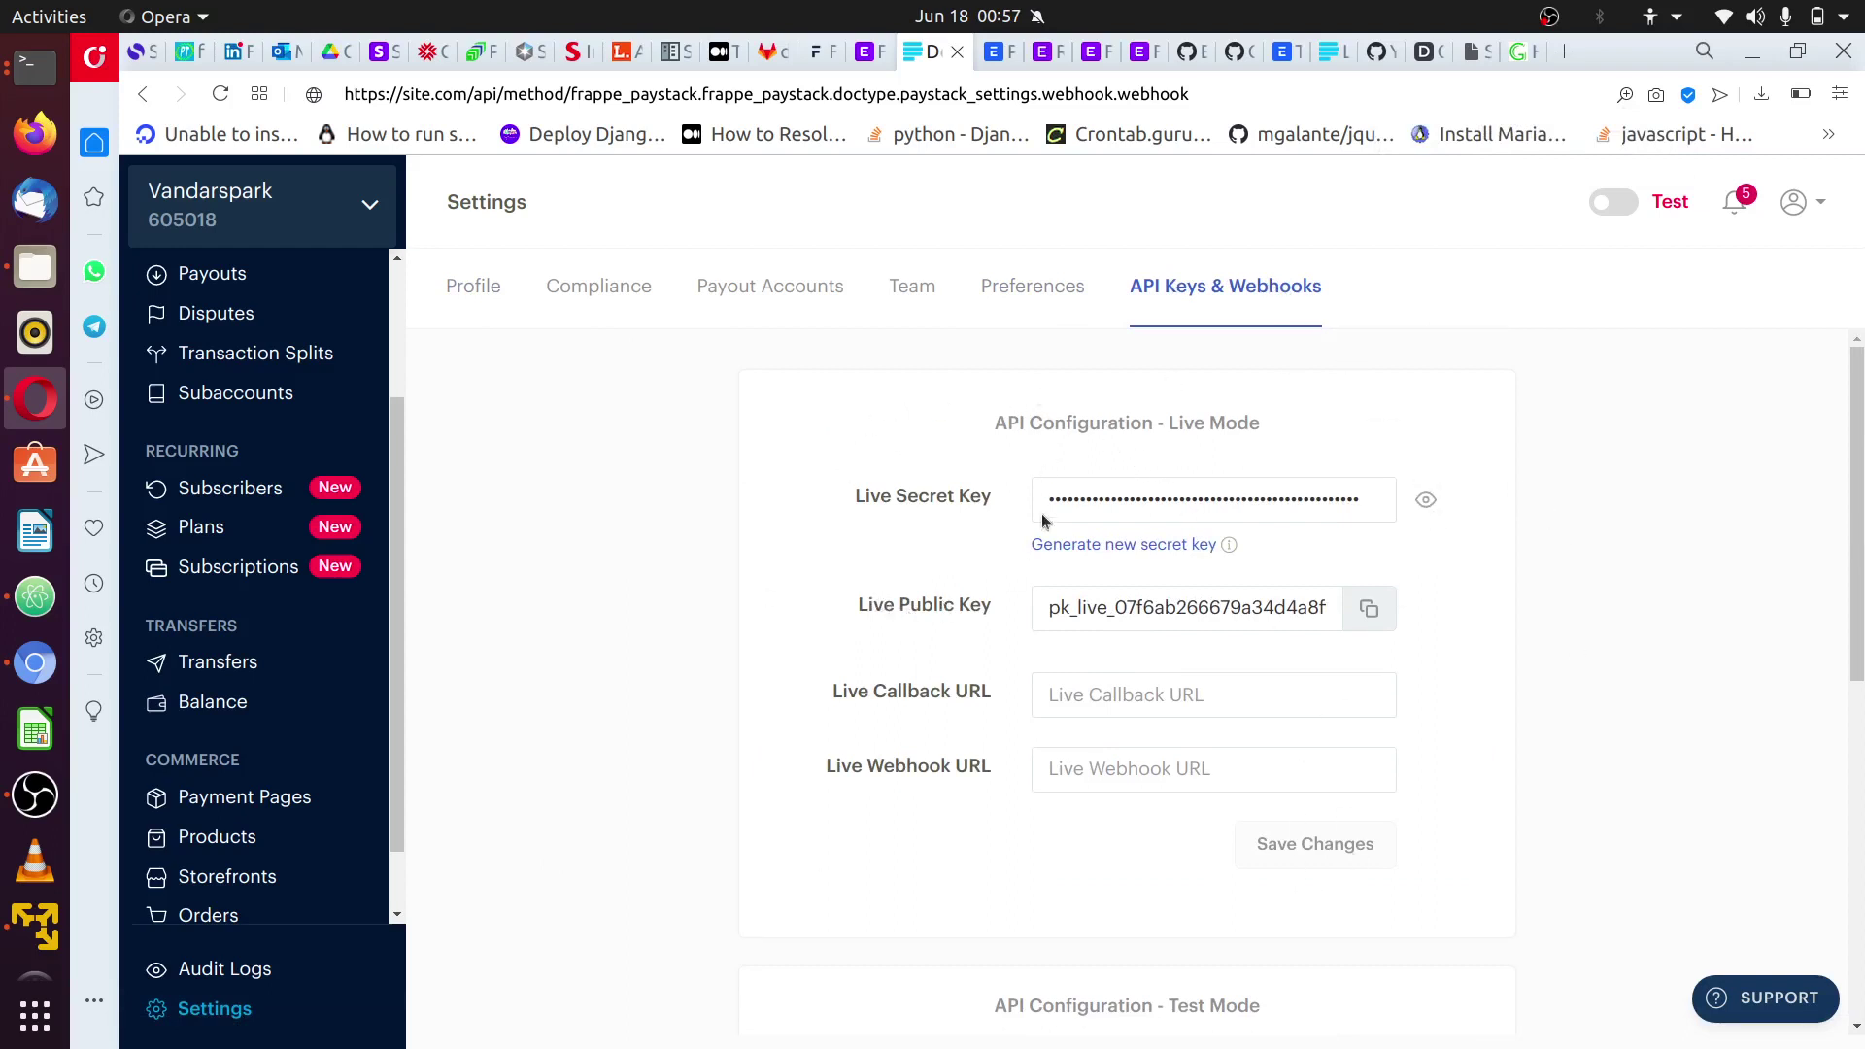
pyautogui.scroll(-3, 1280, 785)
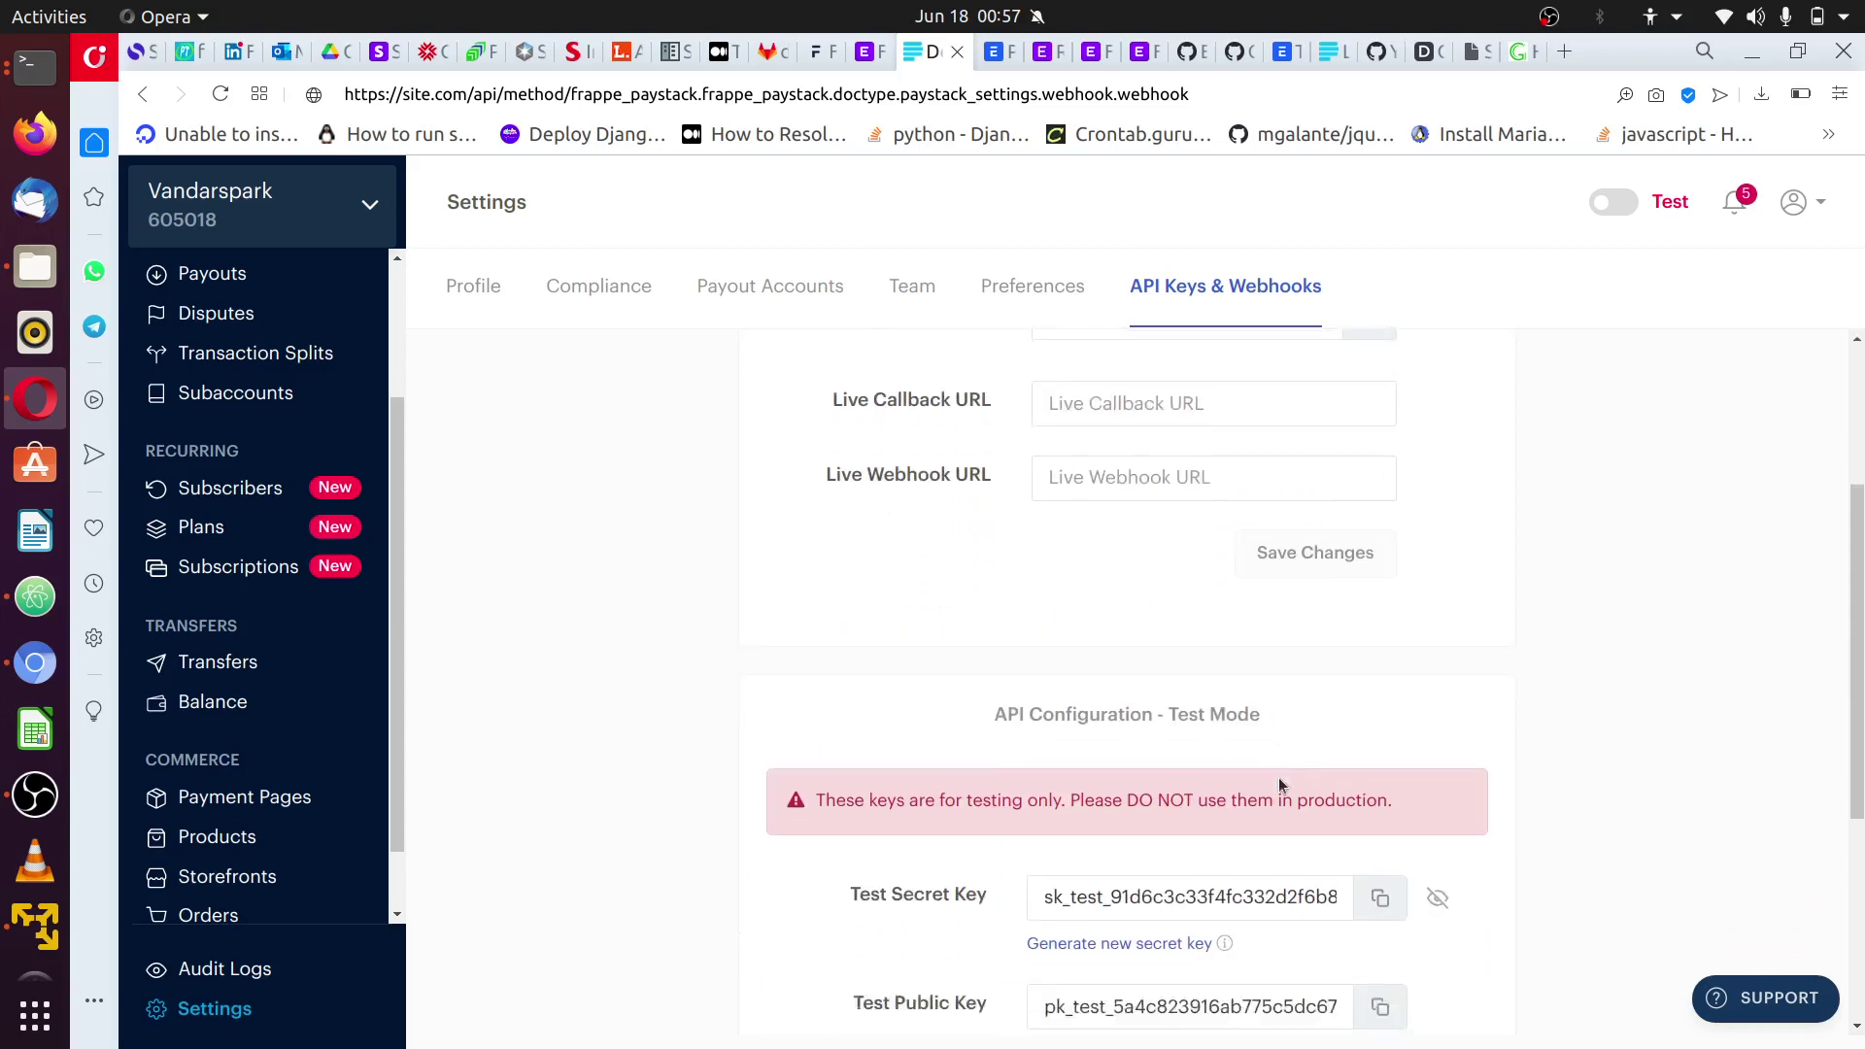
pyautogui.scroll(-3, 1340, 855)
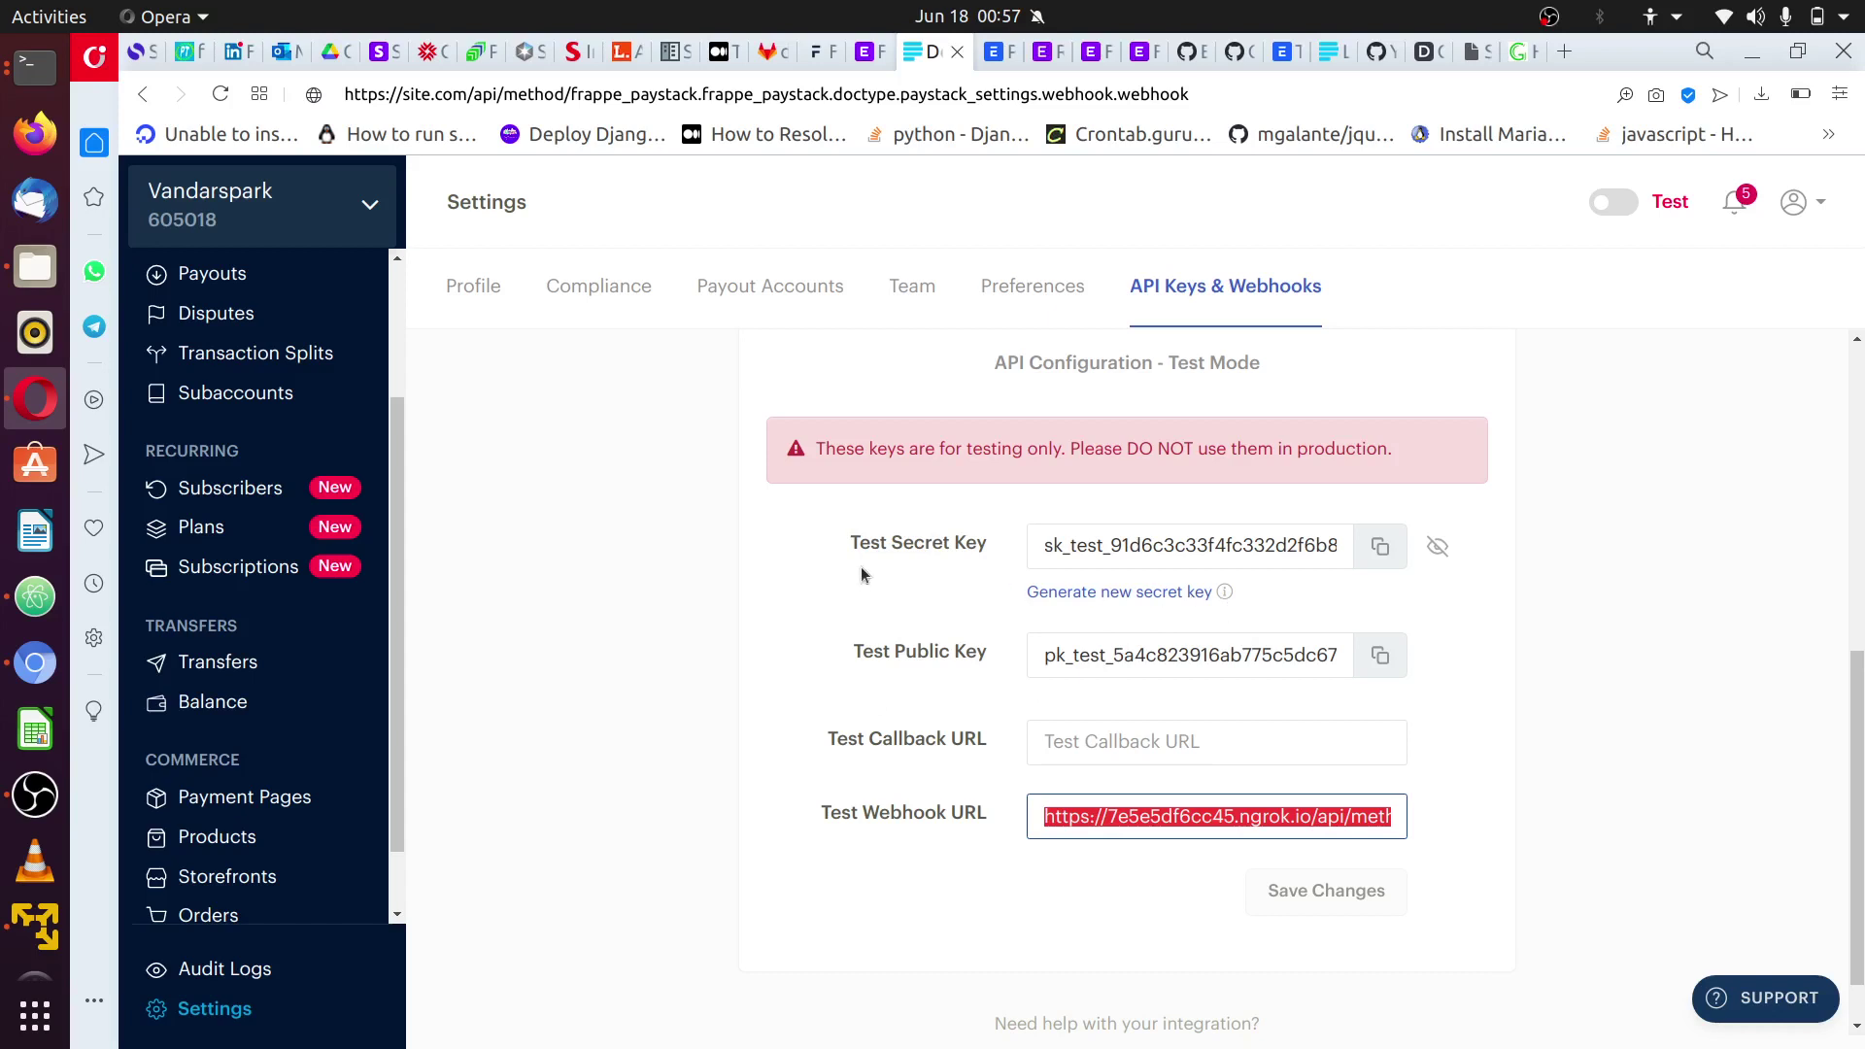
# - Select the test secret key, test public key and the full Test Webhook URL
pyautogui.doubleClick(945, 543)
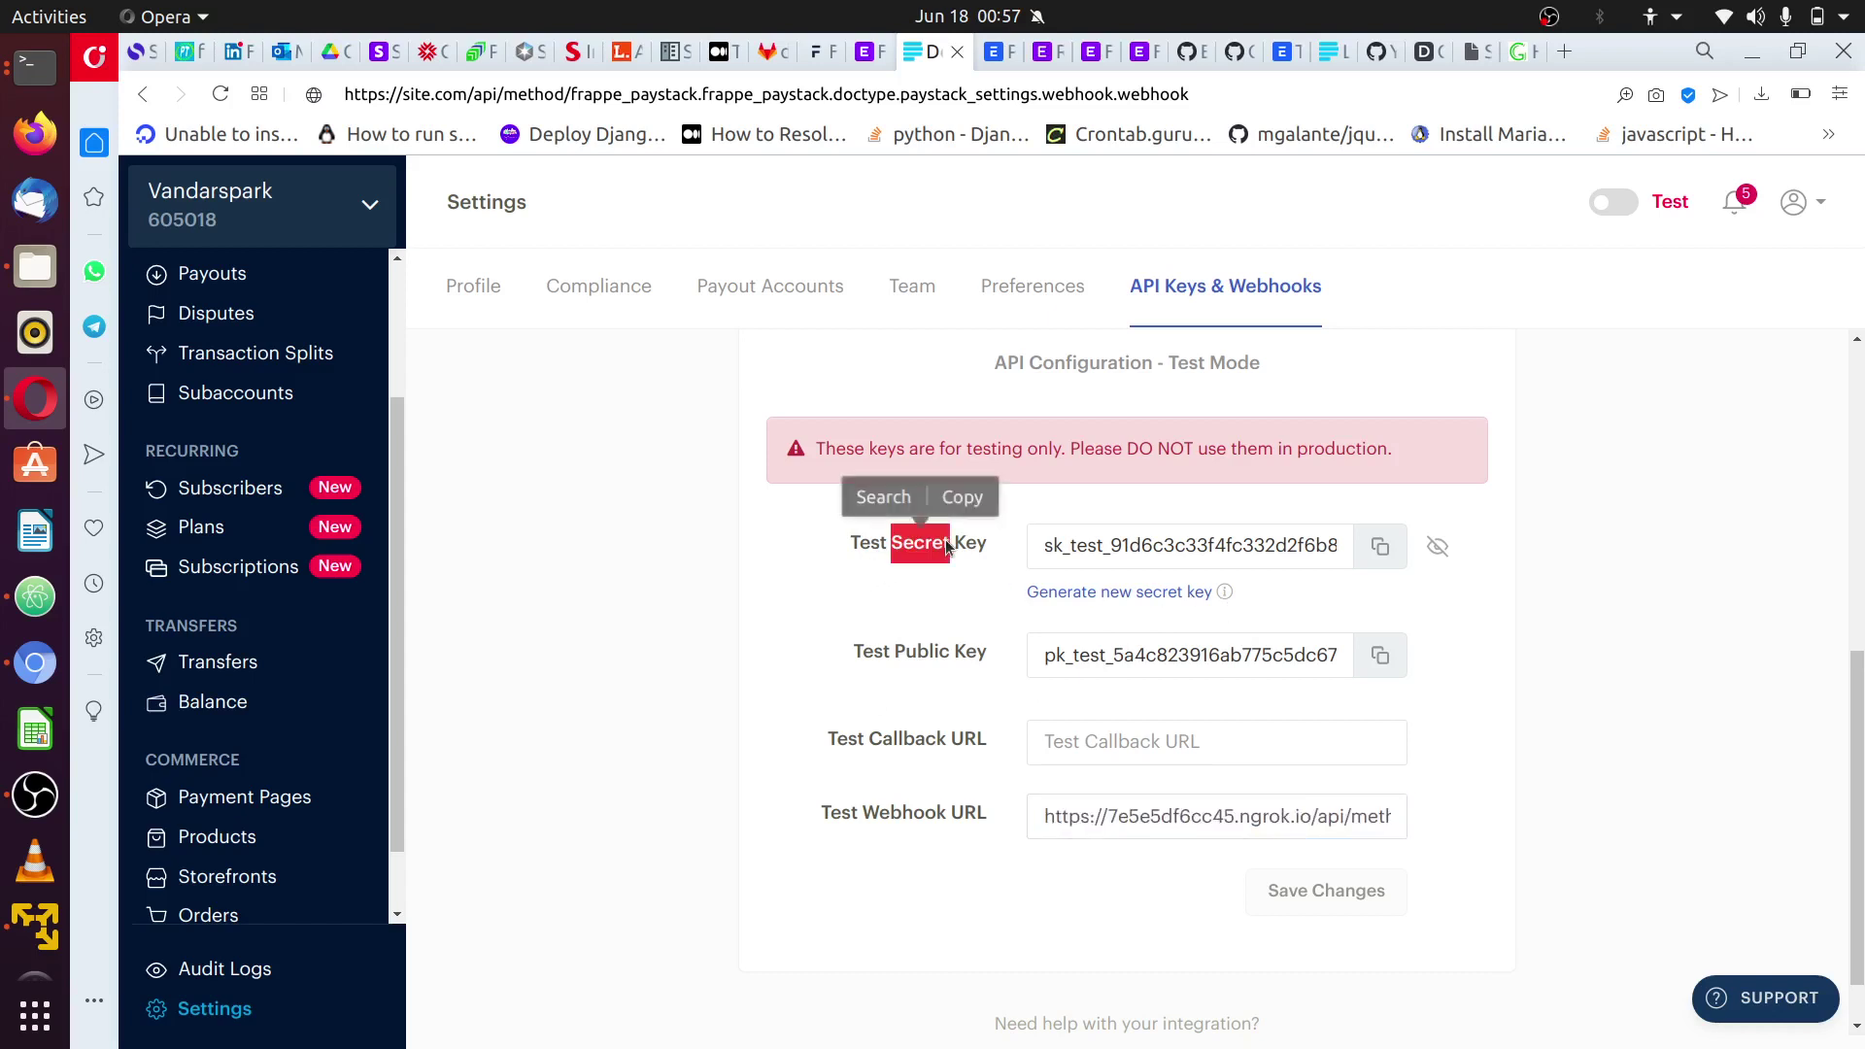
pyautogui.click(1170, 550)
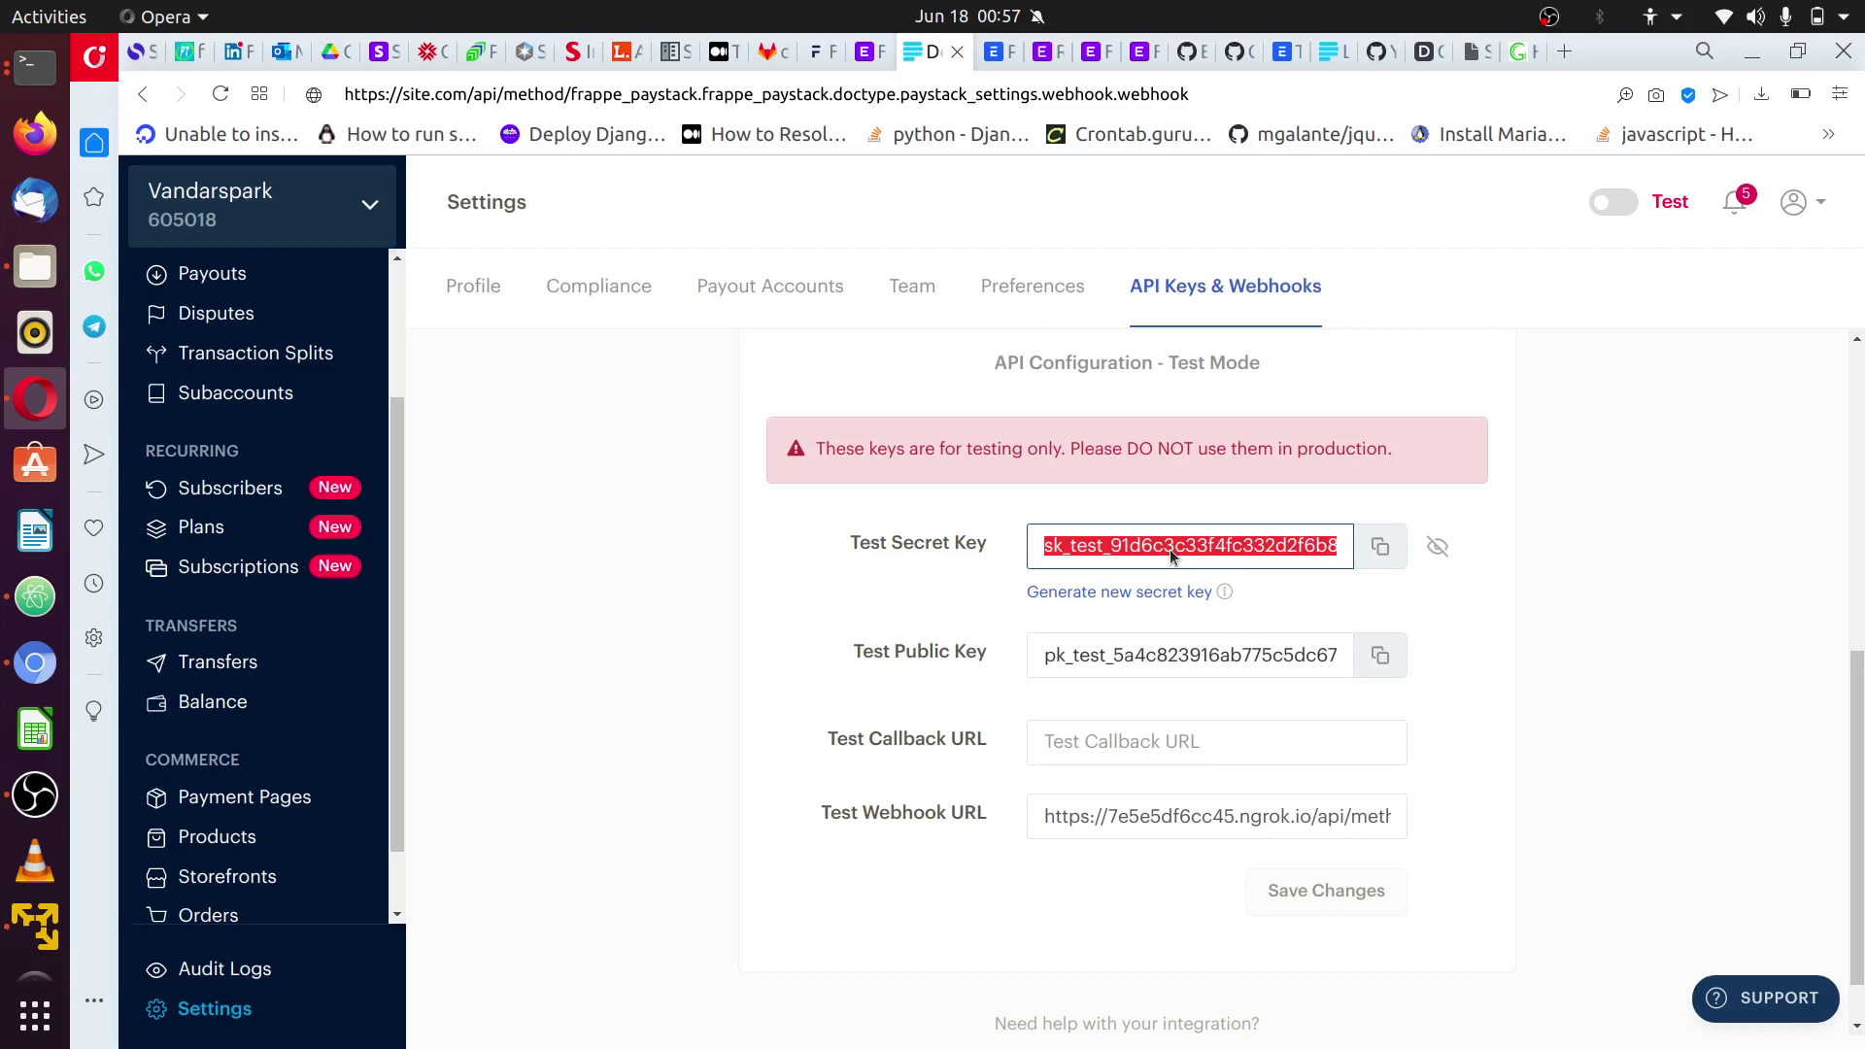
pyautogui.doubleClick(921, 651)
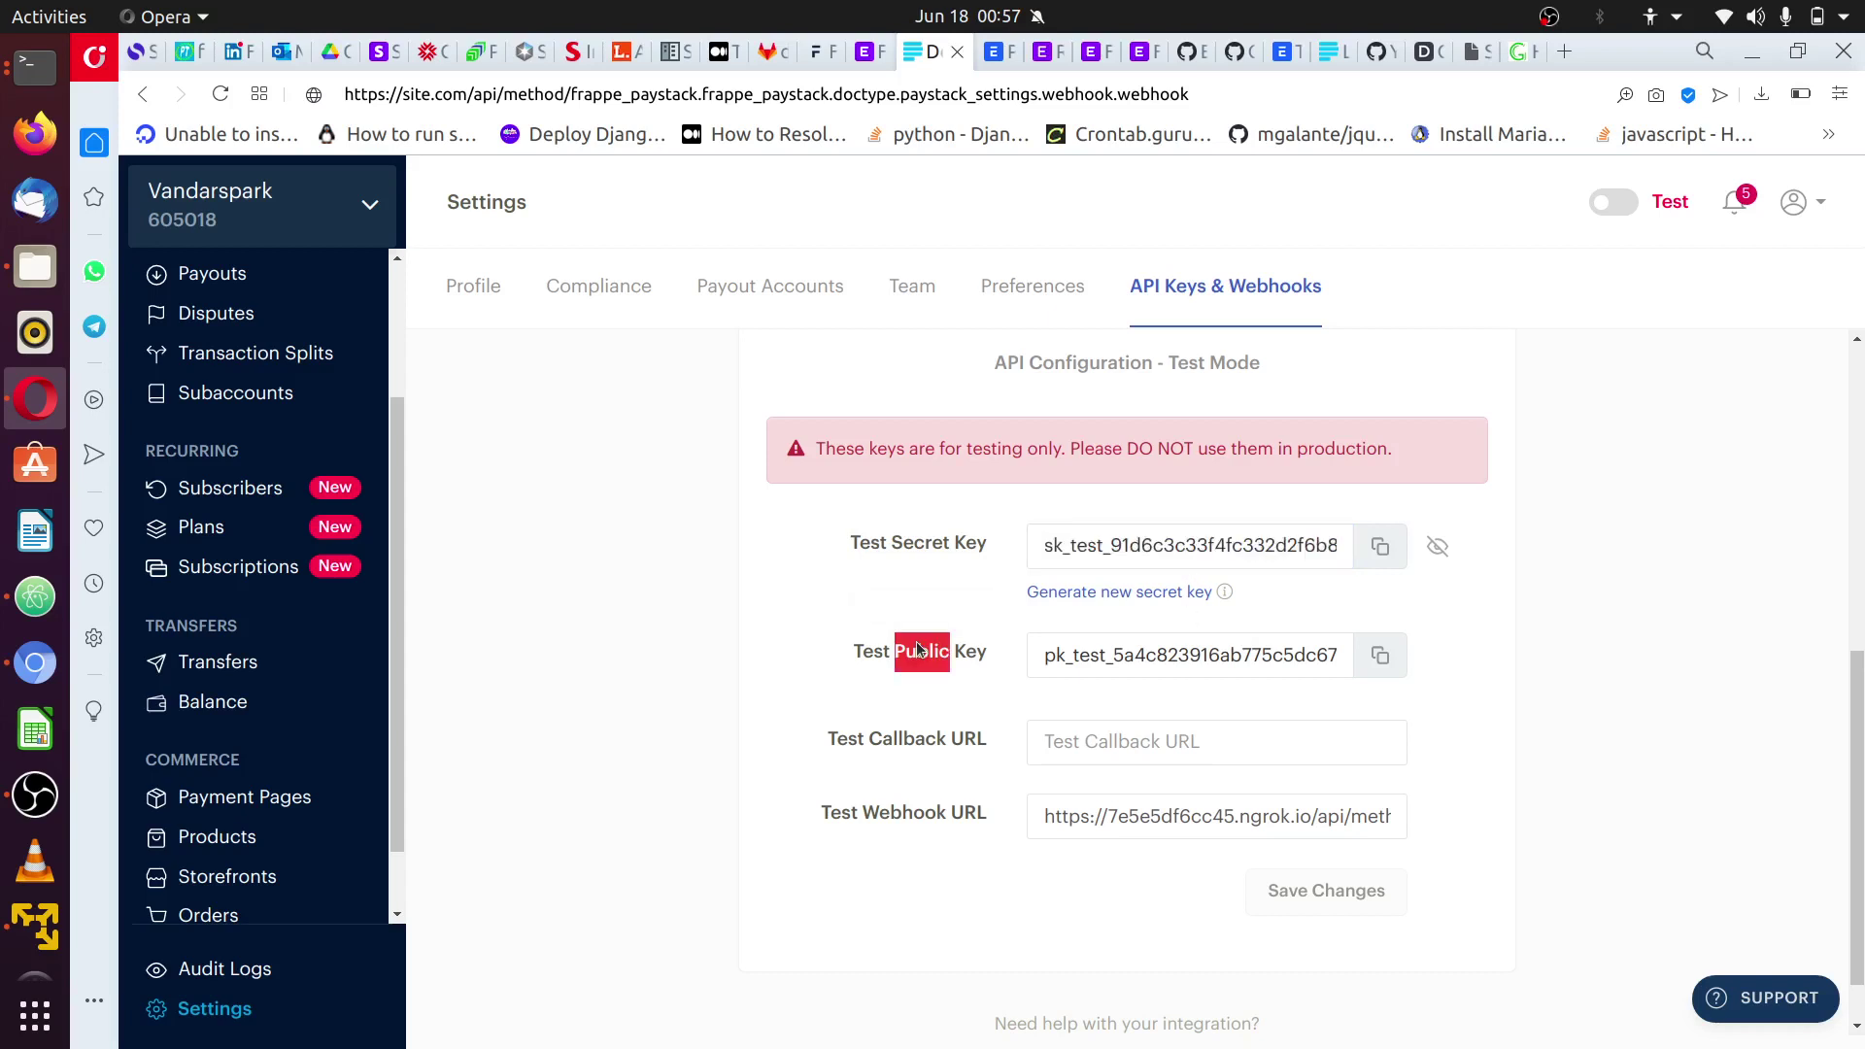
pyautogui.click(1164, 638)
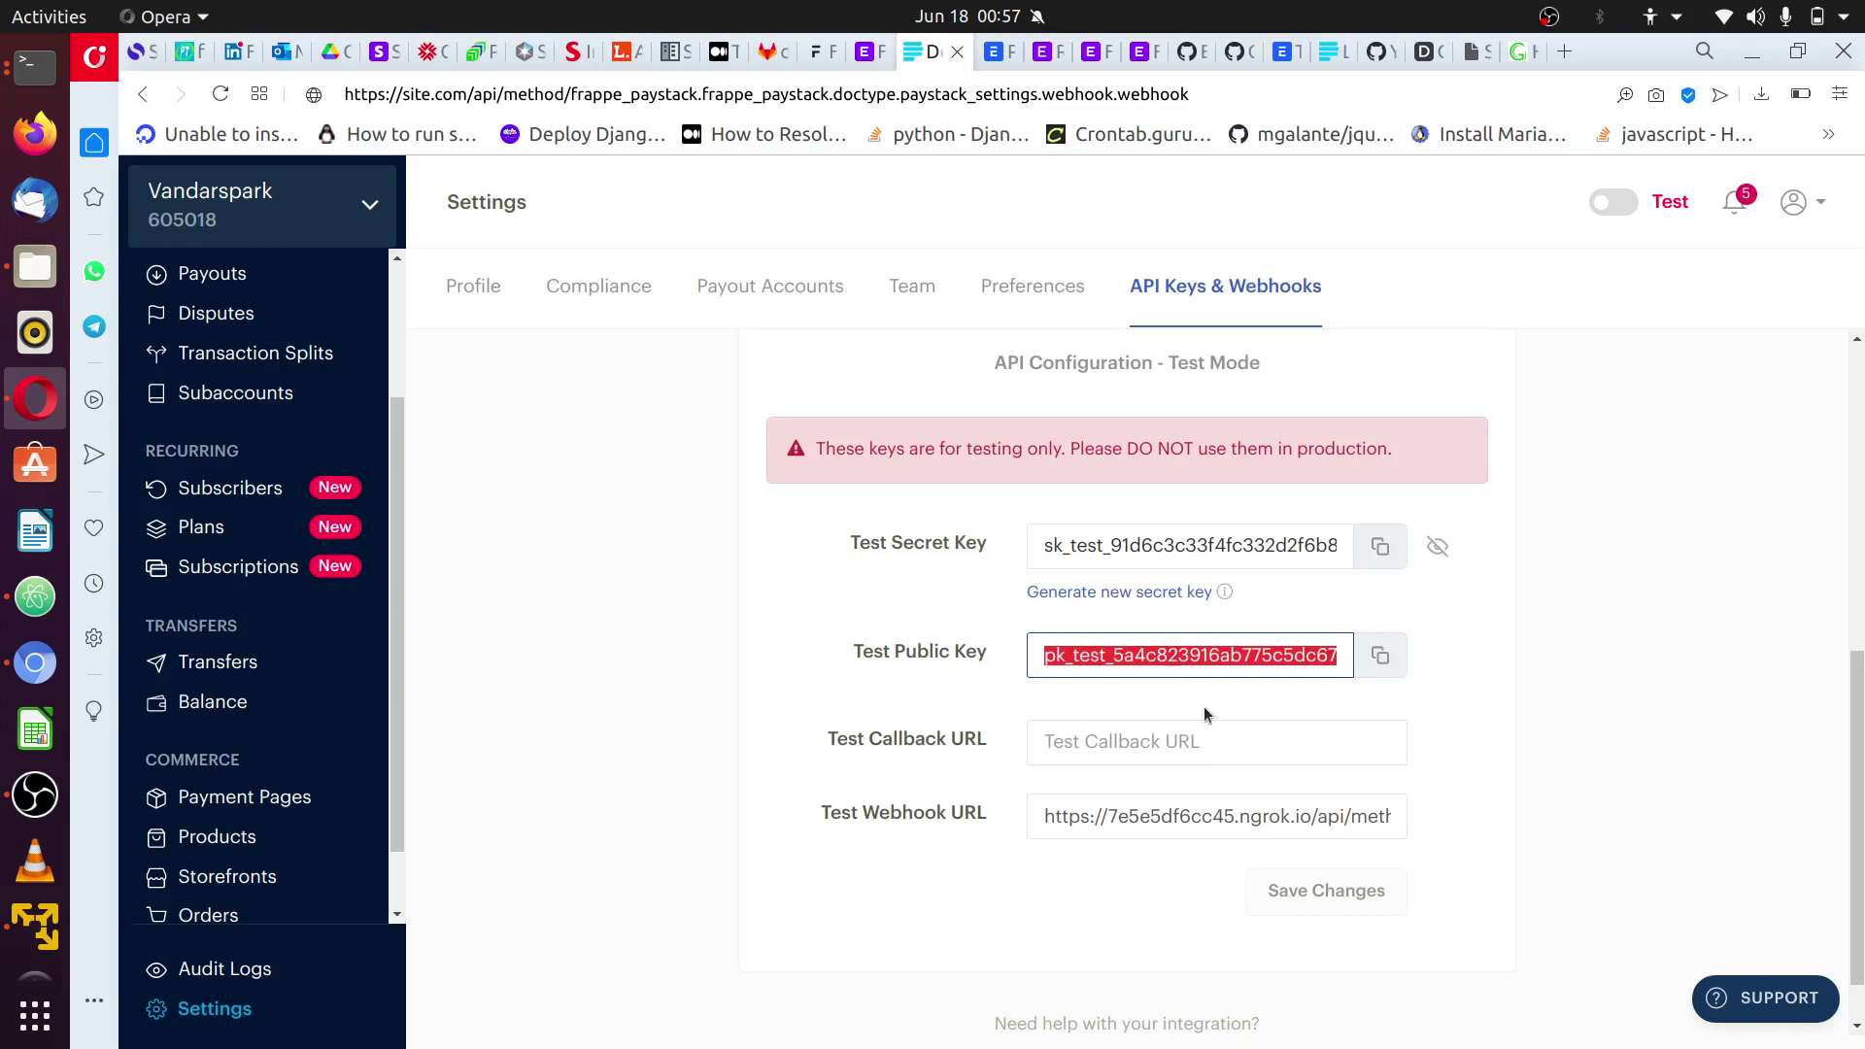
pyautogui.doubleClick(919, 811)
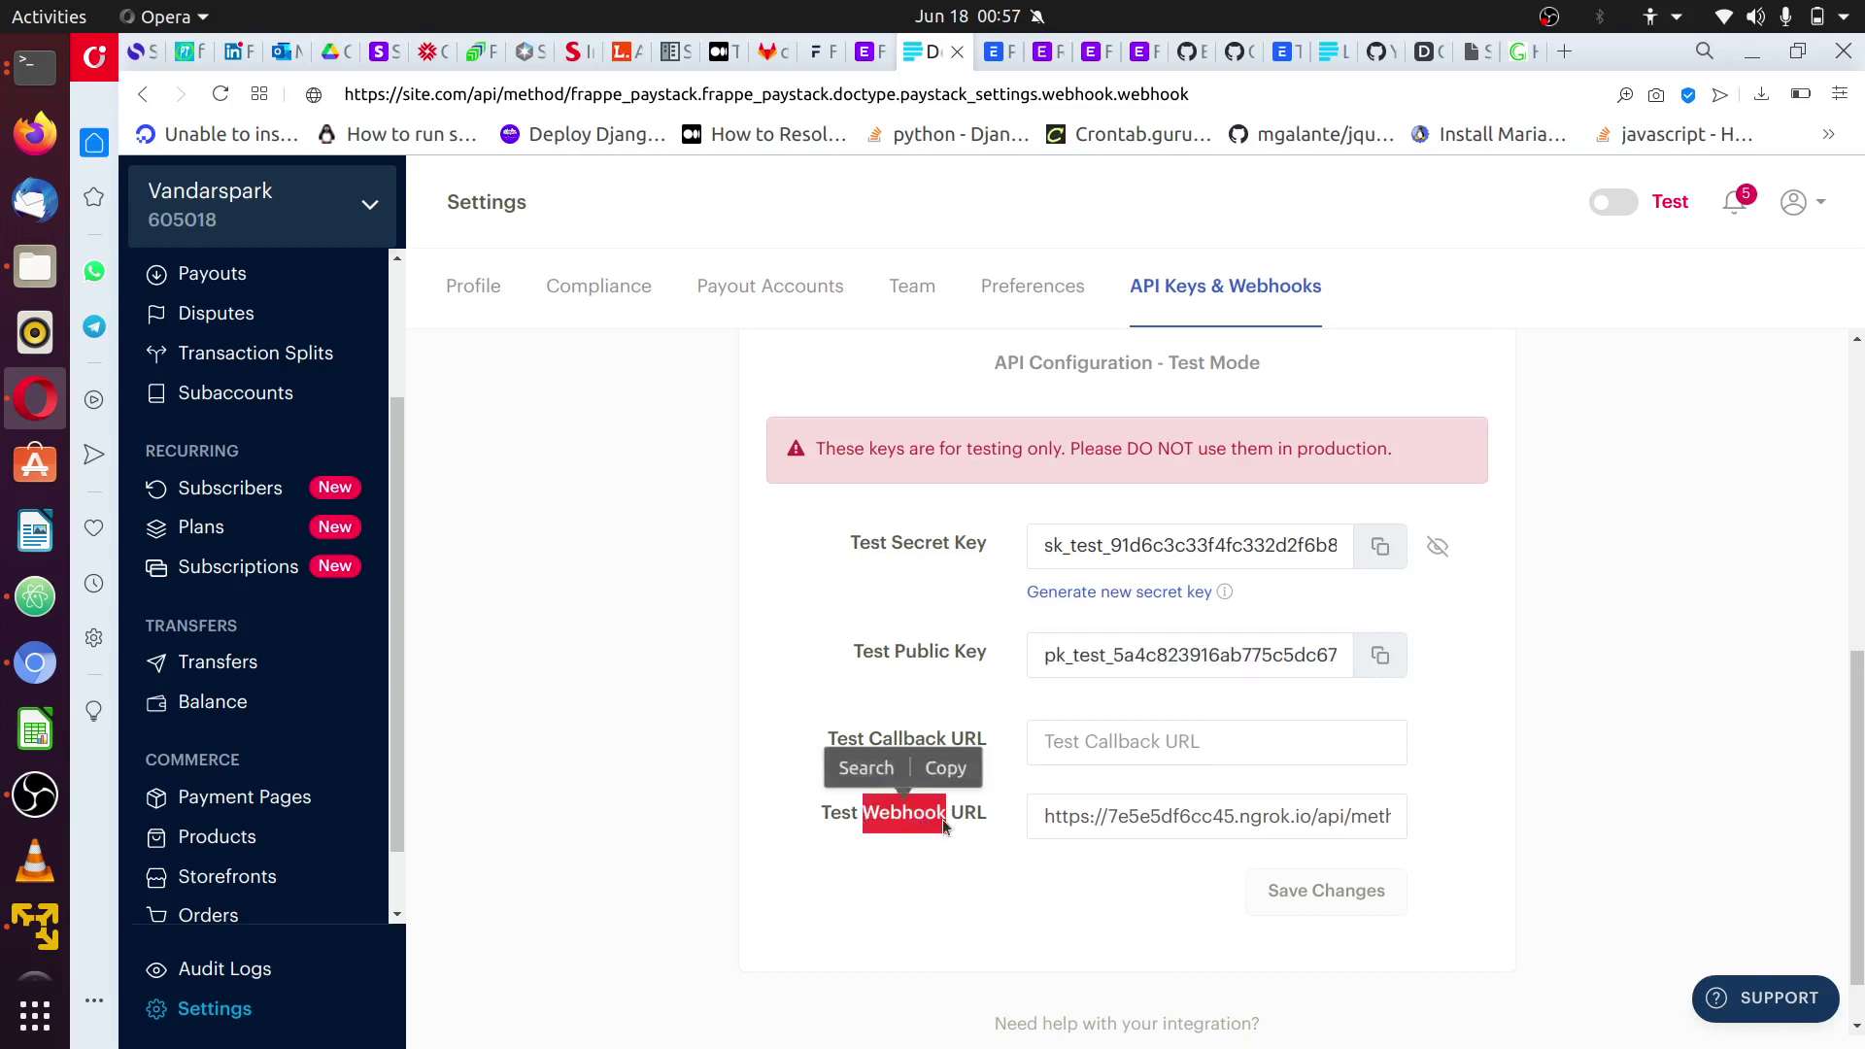
pyautogui.doubleClick(1127, 814)
pyautogui.tripleClick(1127, 814)
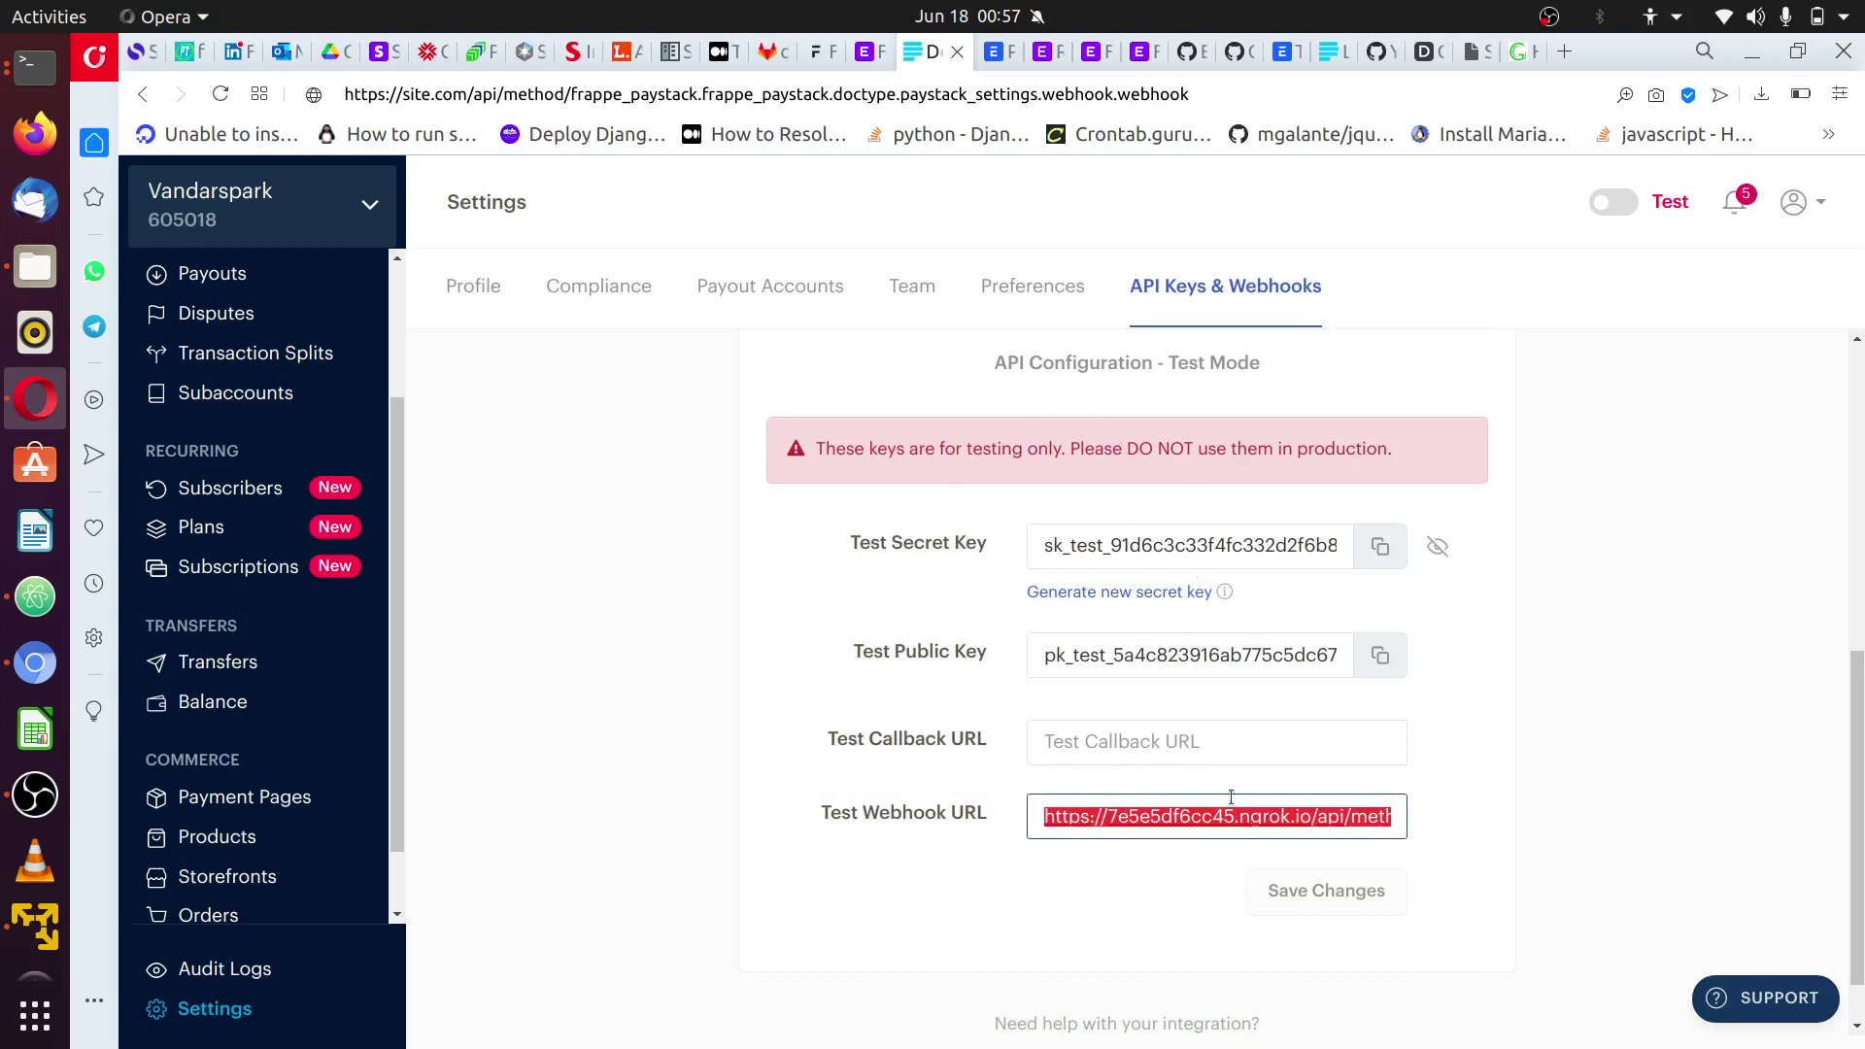
pyautogui.doubleClick(900, 96)
pyautogui.hotkey('ctrl', 'a')
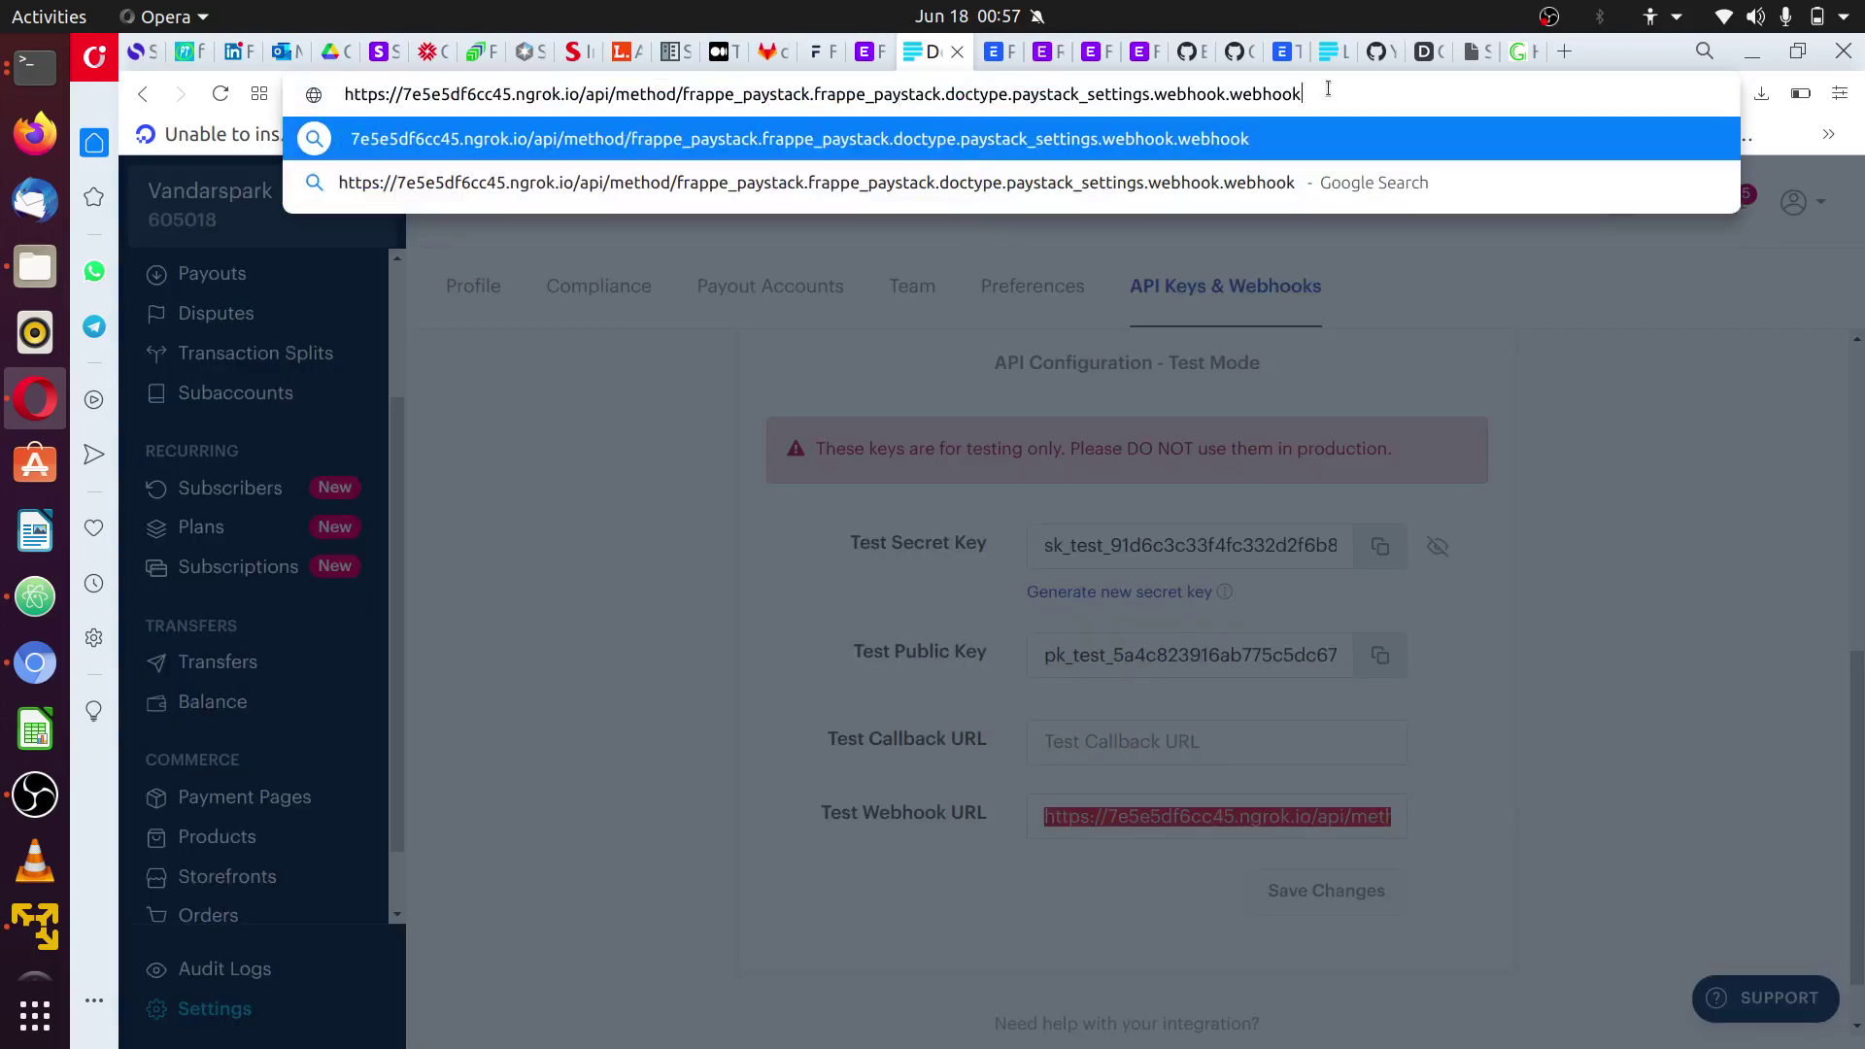
pyautogui.moveTo(1328, 91); pyautogui.dragTo(568, 88)
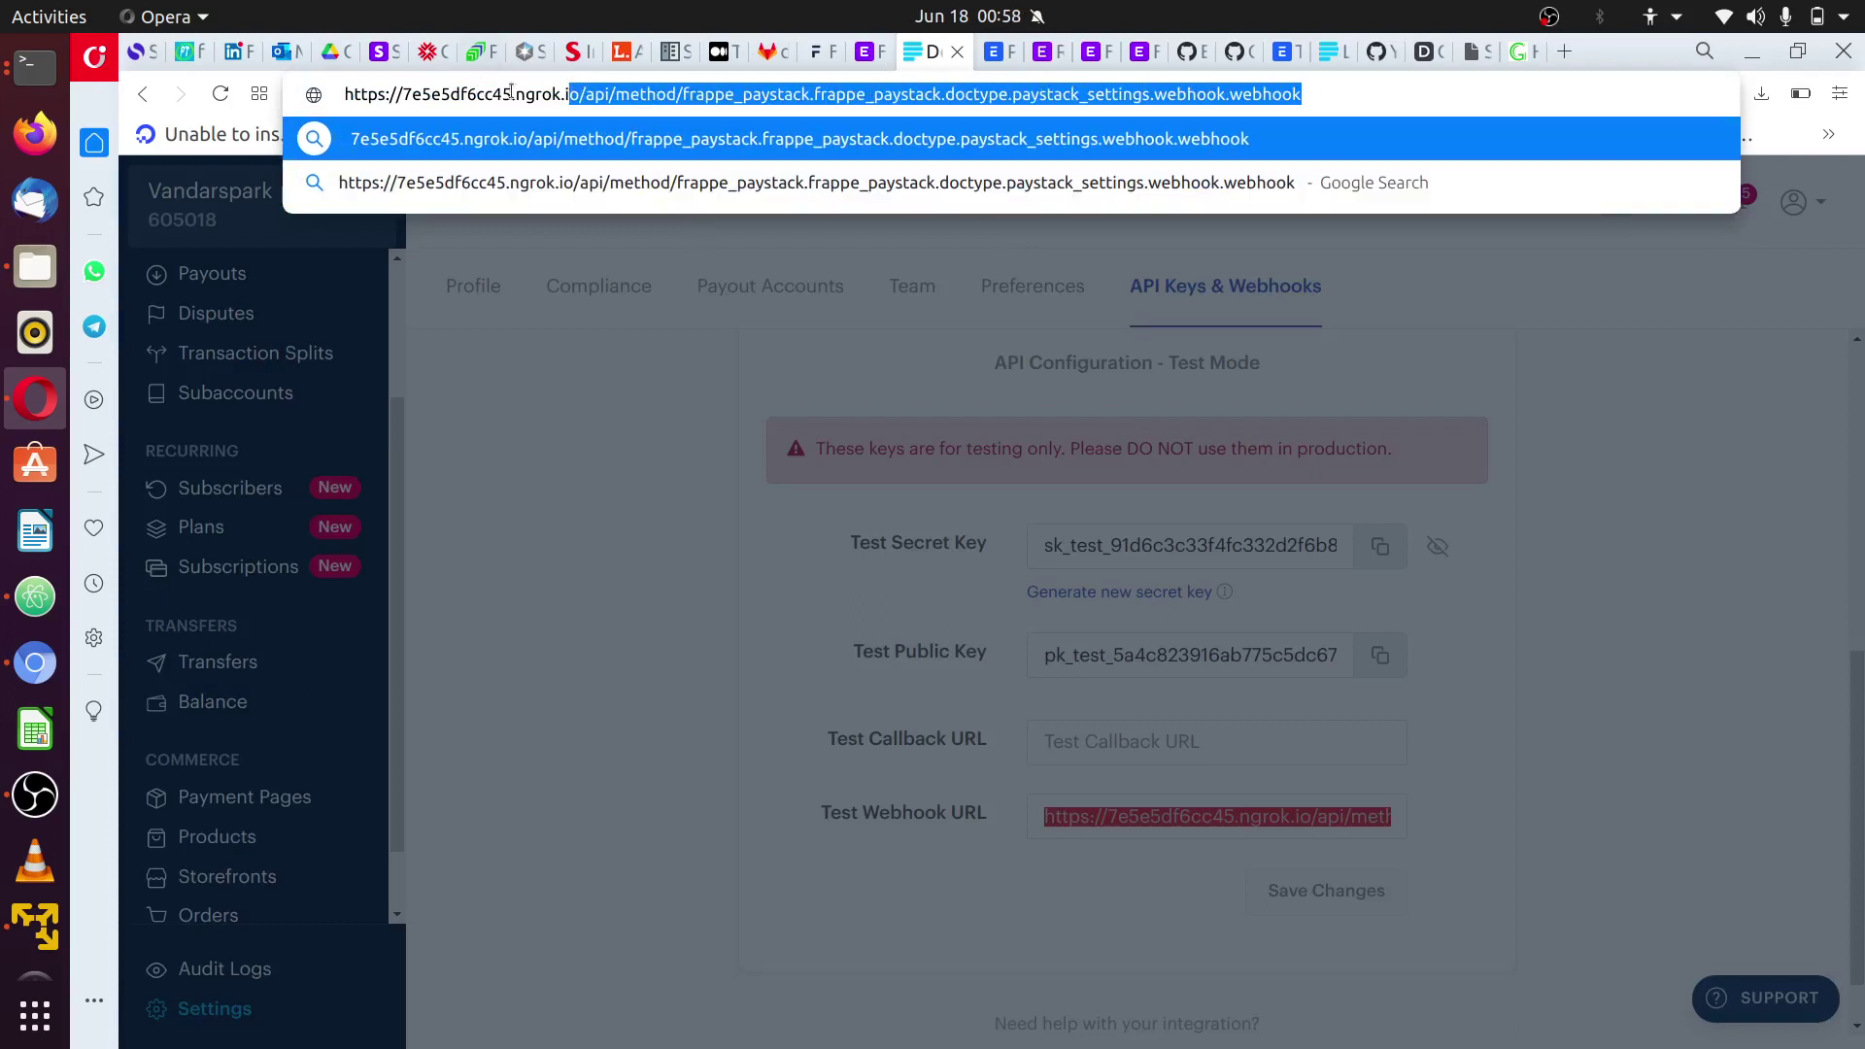
pyautogui.click(515, 93)
pyautogui.moveTo(570, 92); pyautogui.dragTo(400, 90)
pyautogui.click(579, 92)
pyautogui.write('site.c')
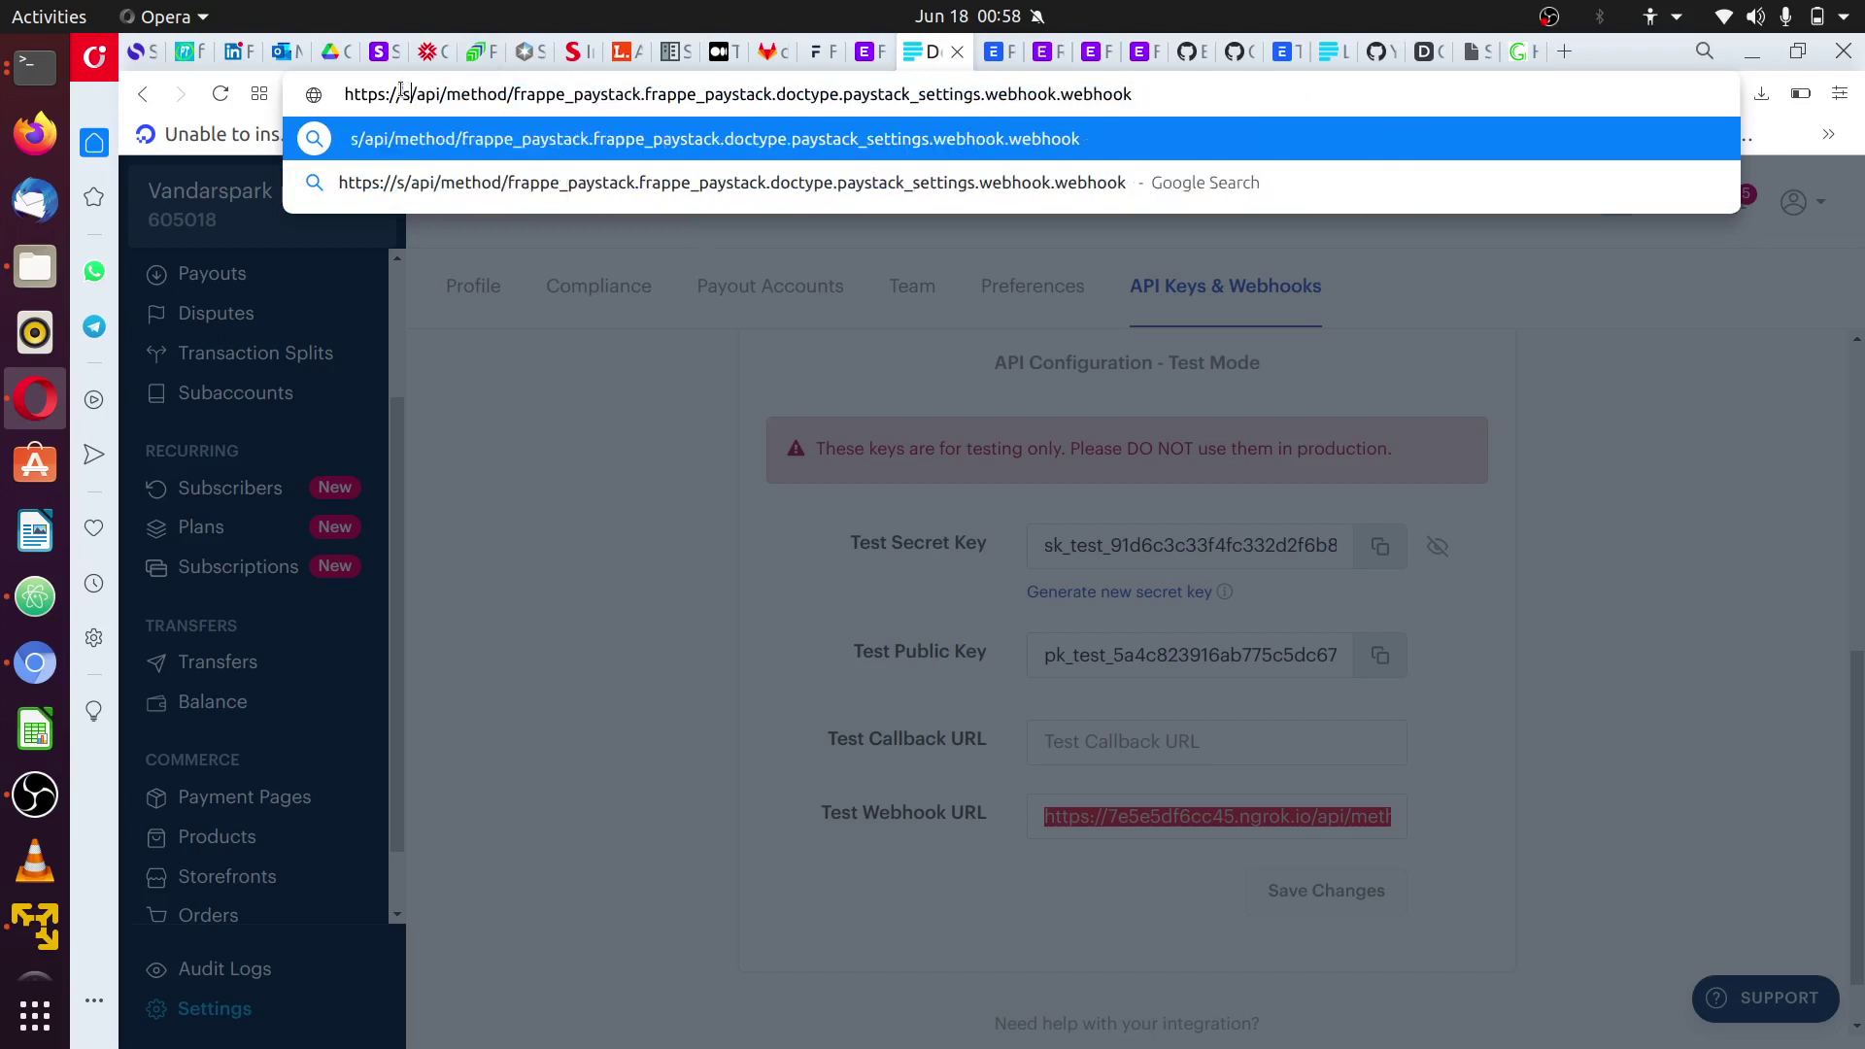
pyautogui.write('om')
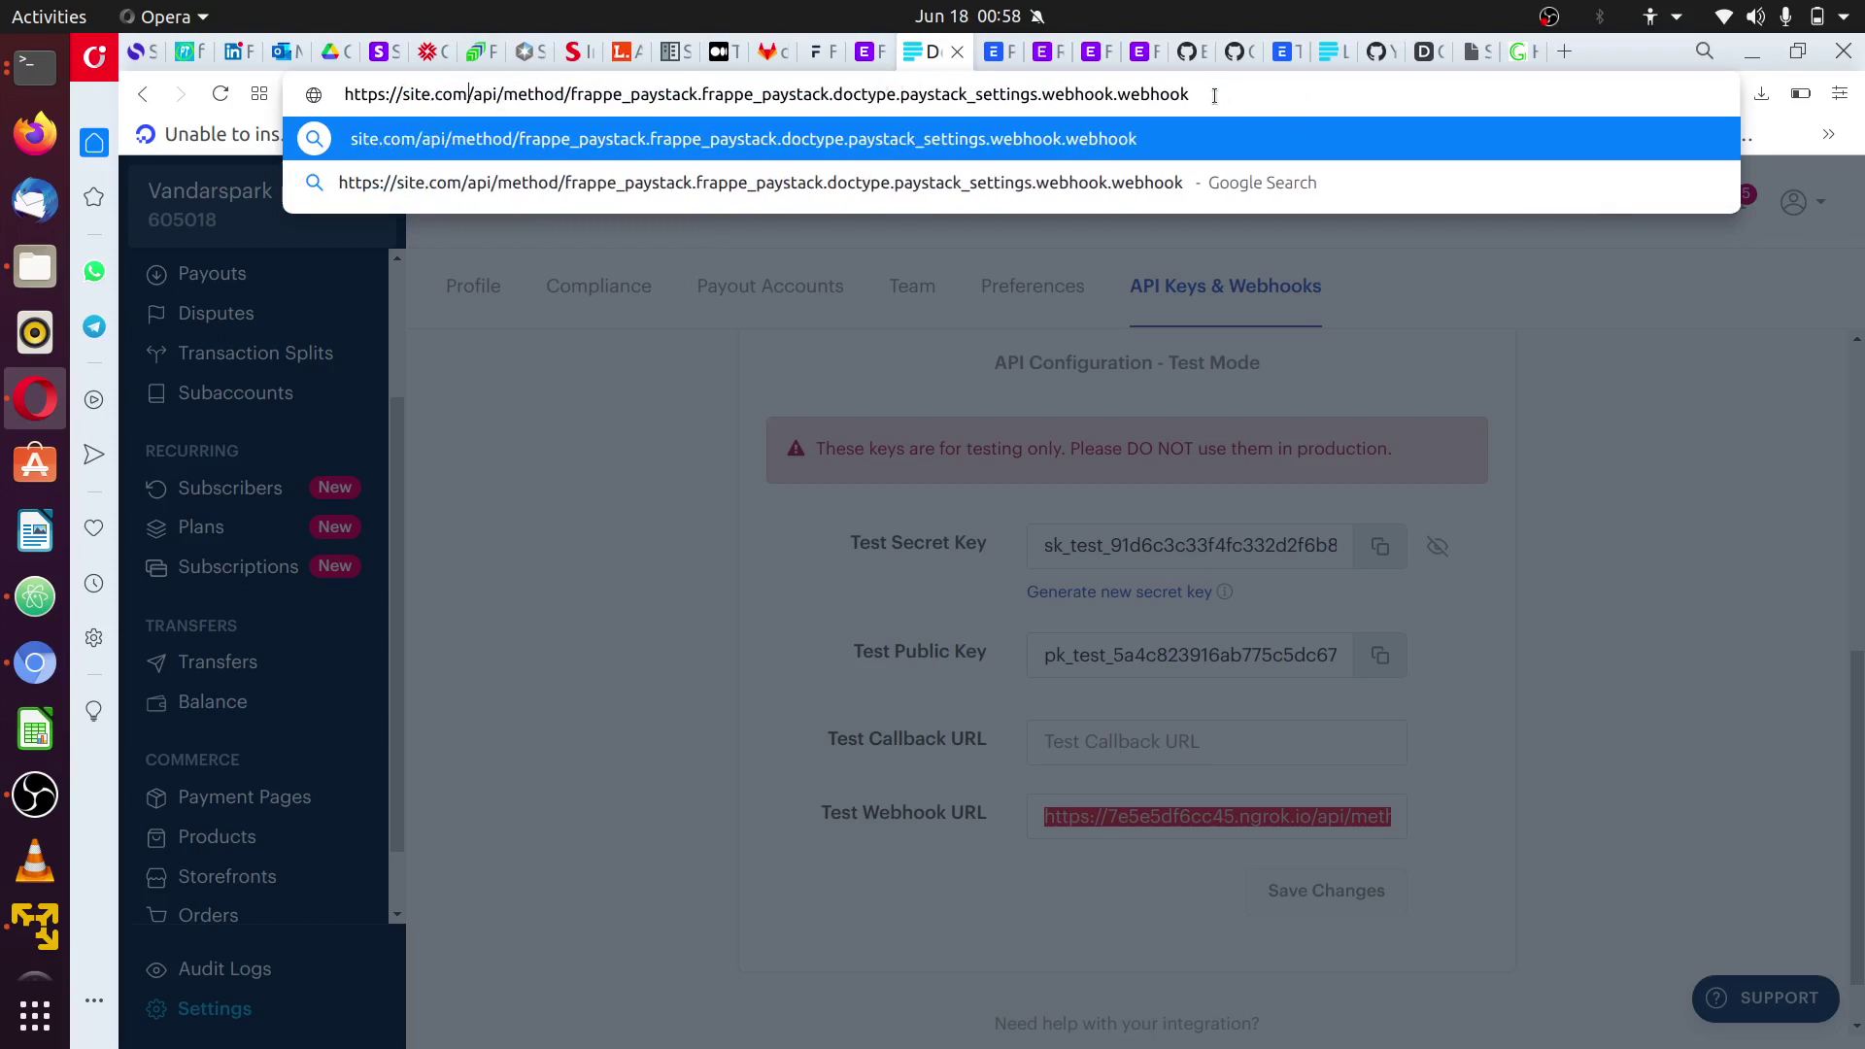
pyautogui.moveTo(1214, 95); pyautogui.dragTo(452, 87)
pyautogui.press('Escape')
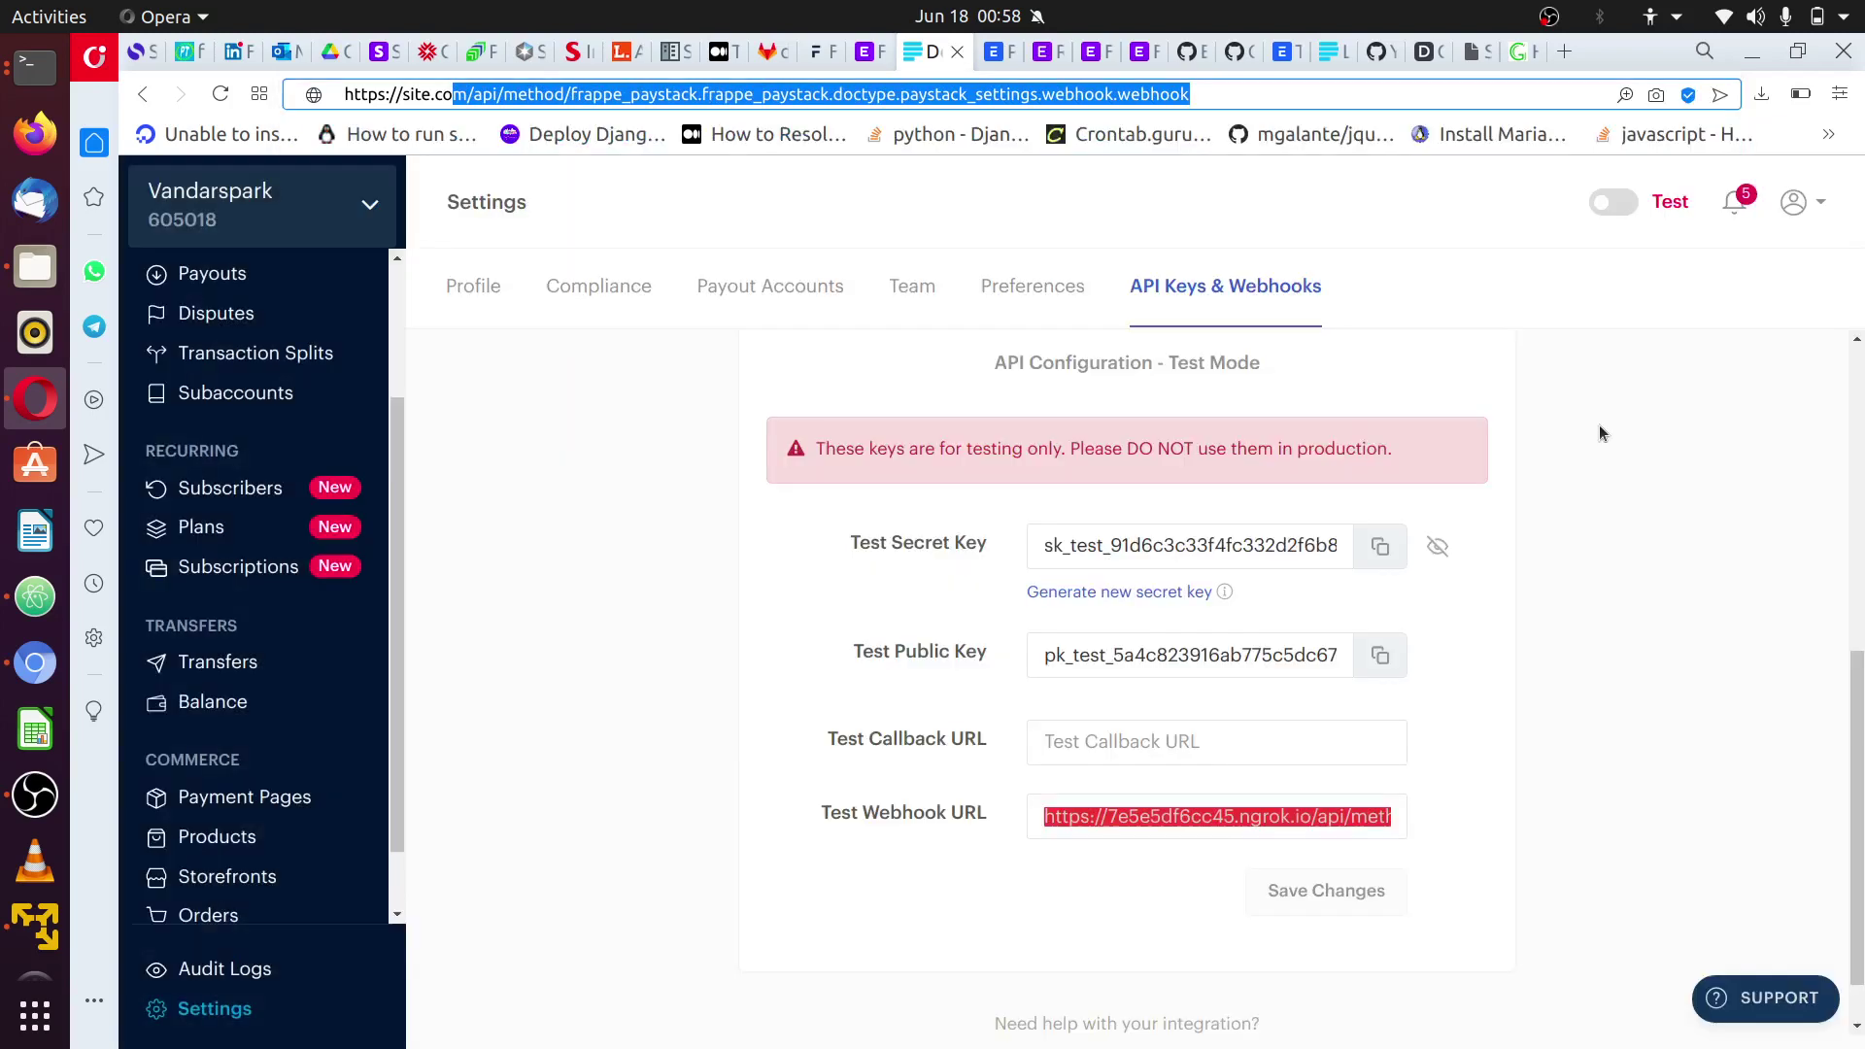
pyautogui.click(1587, 783)
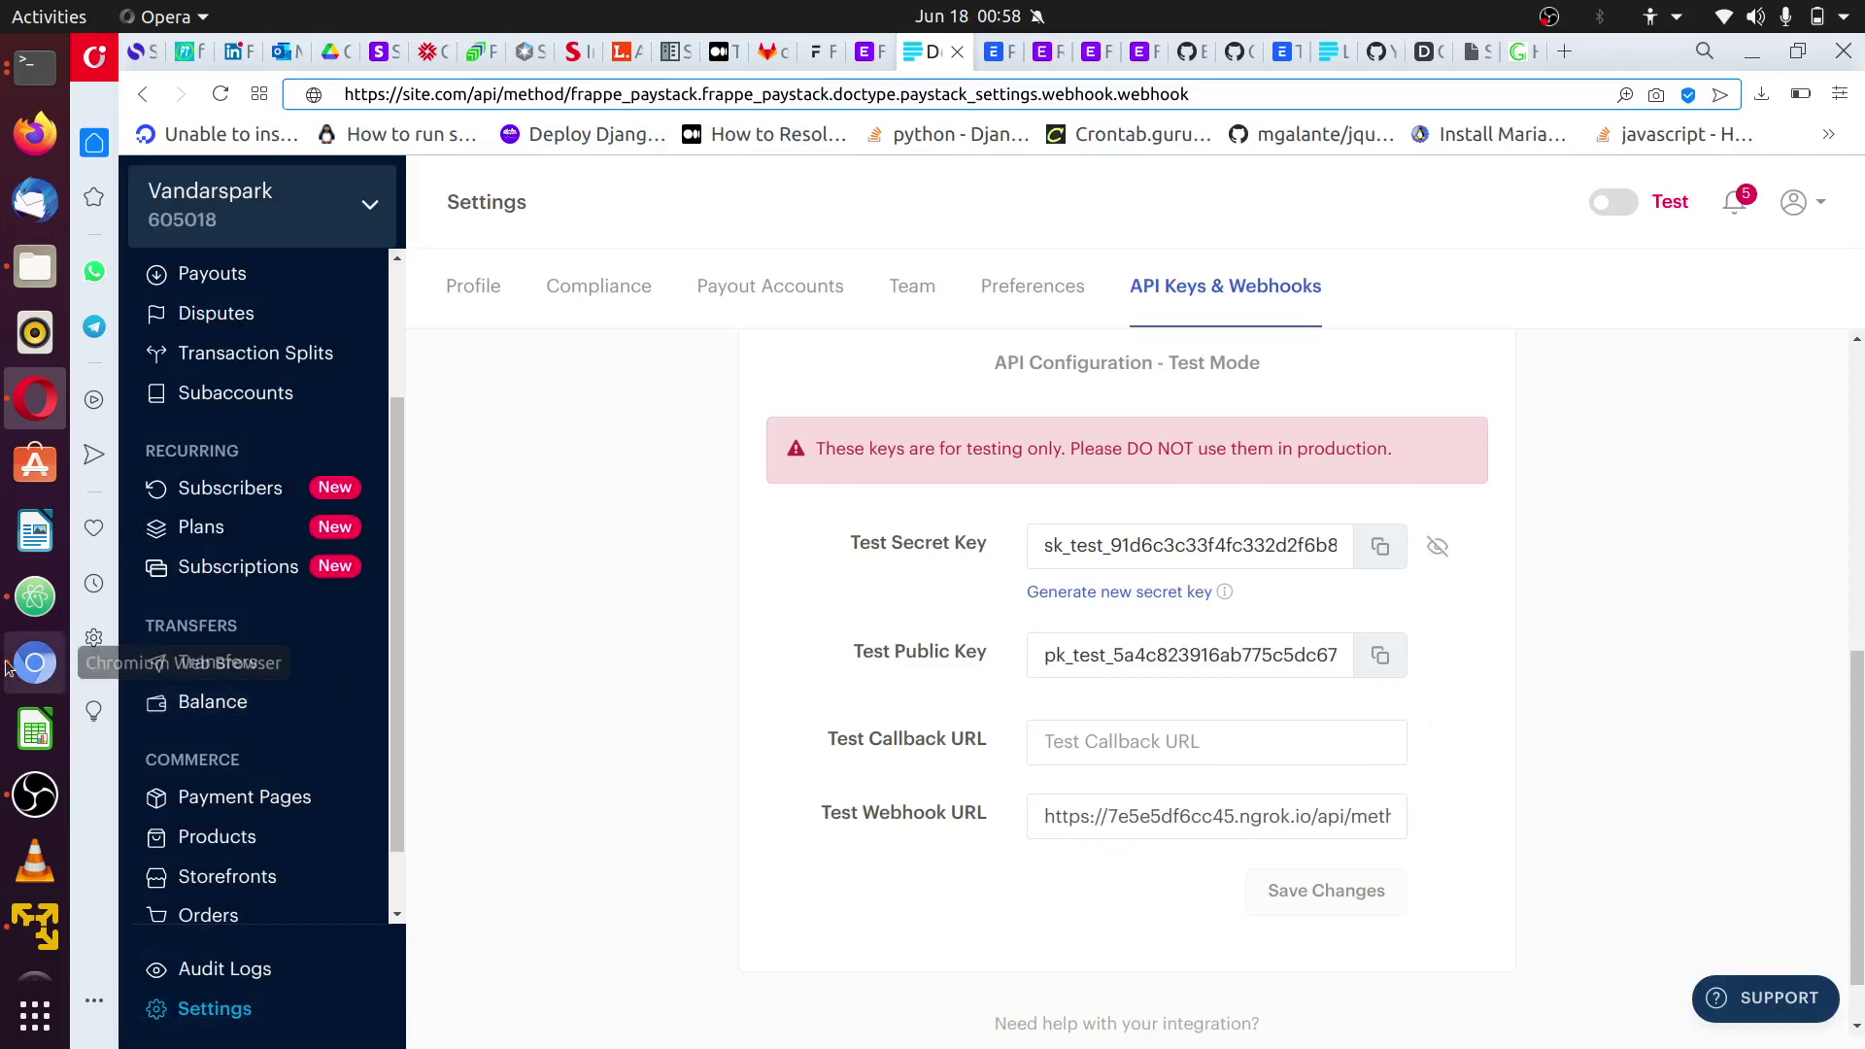
# - Switch to ERPNext and open Paystack Settings from the Paystack workspace
pyautogui.click(35, 664)
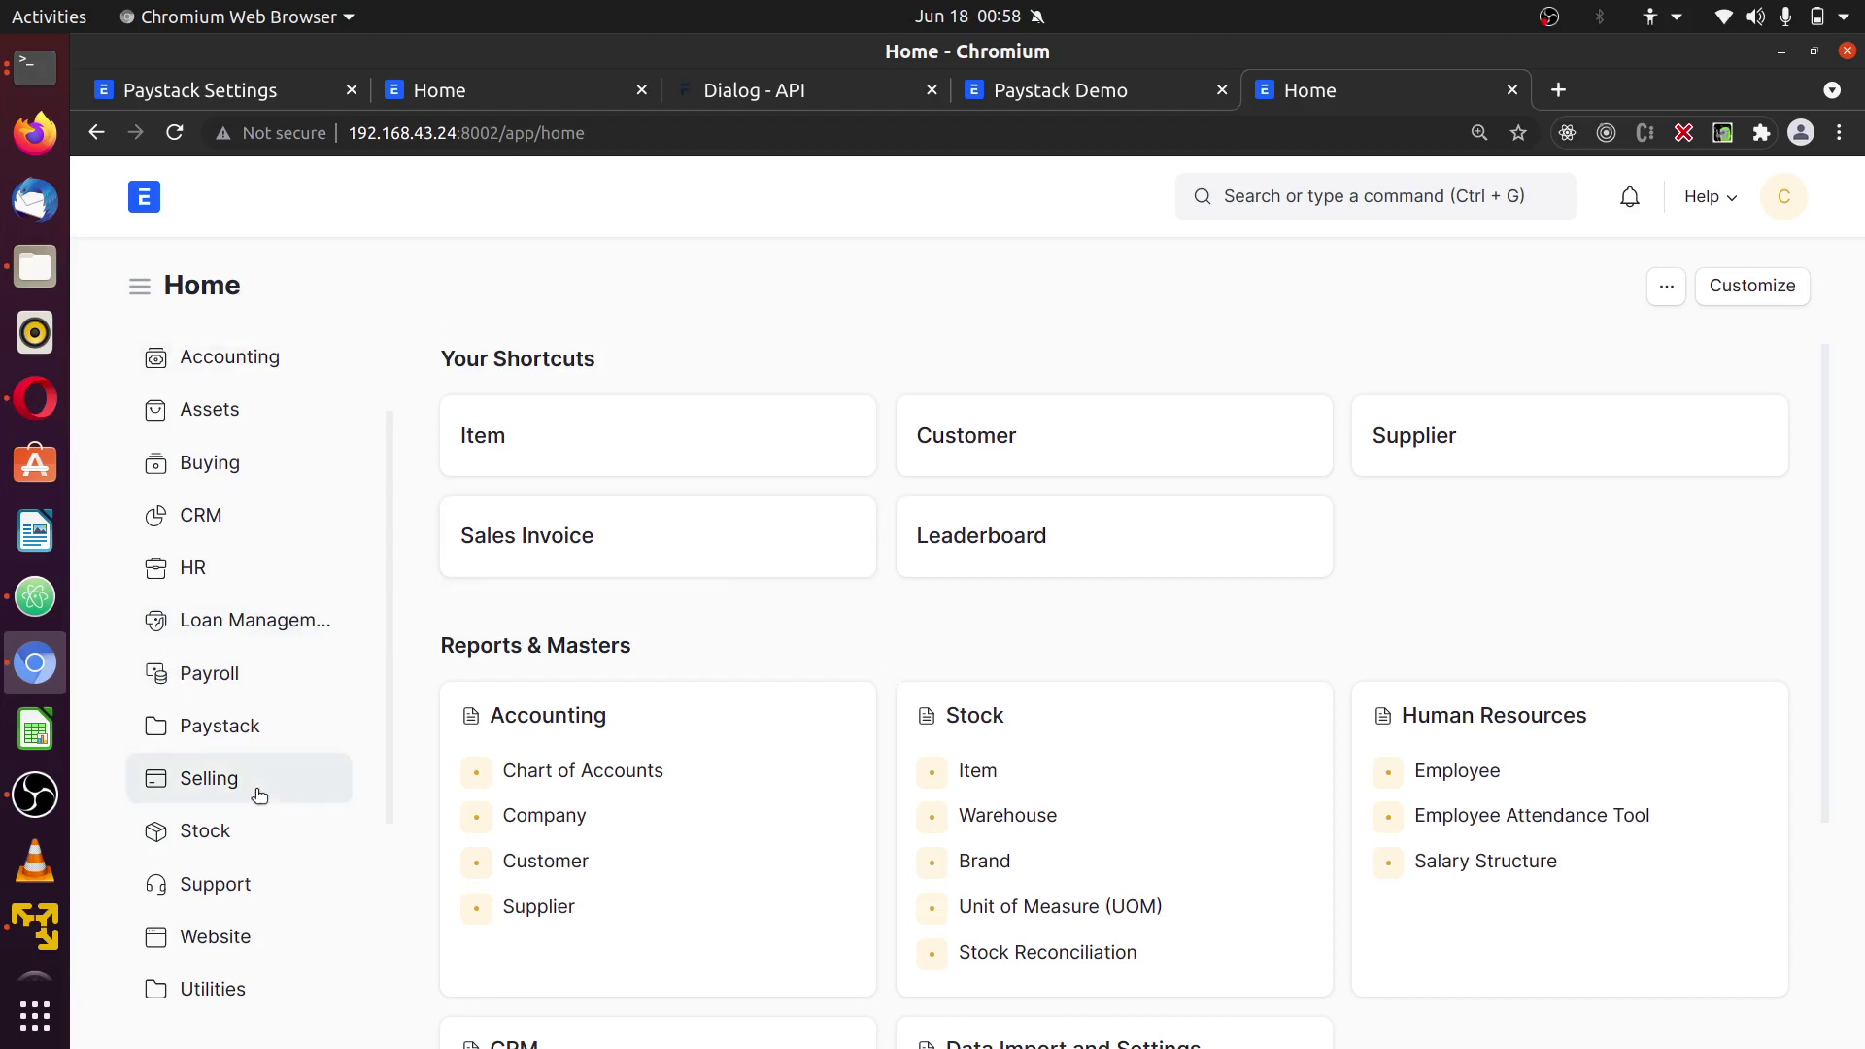
pyautogui.scroll(-2, 258, 795)
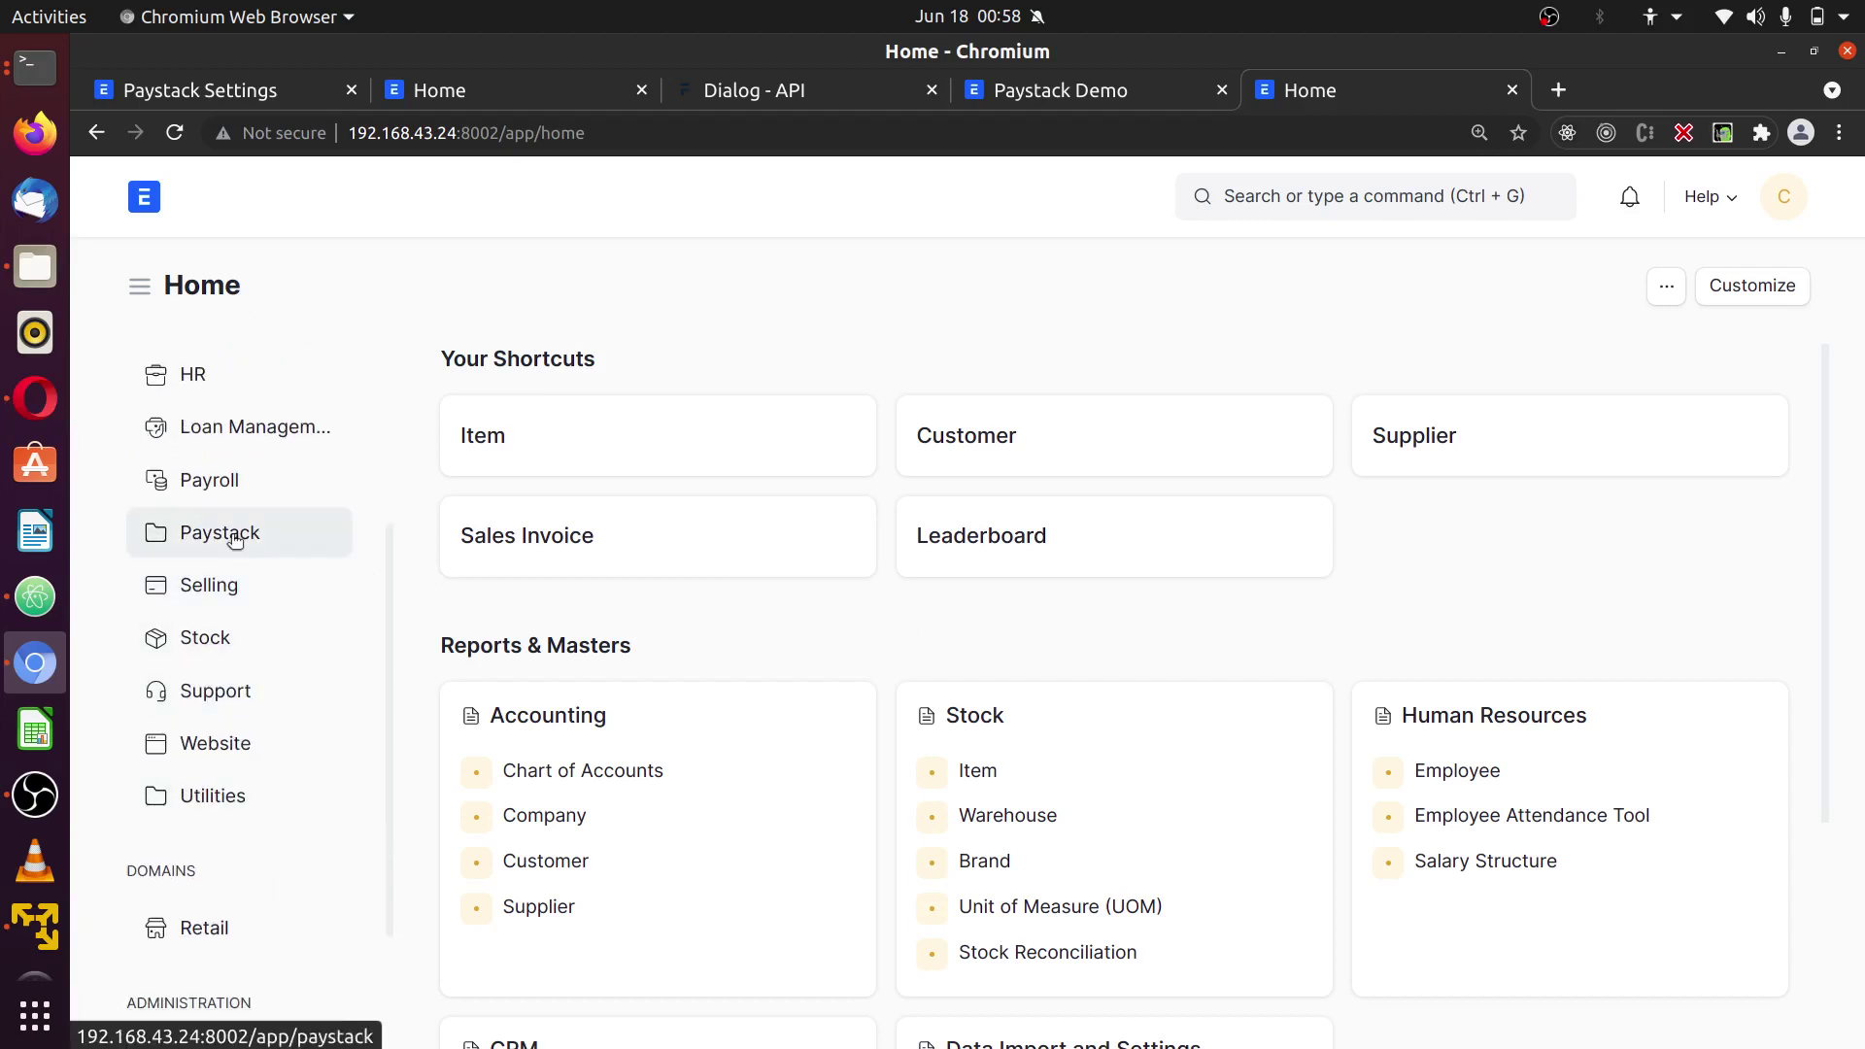
pyautogui.click(192, 535)
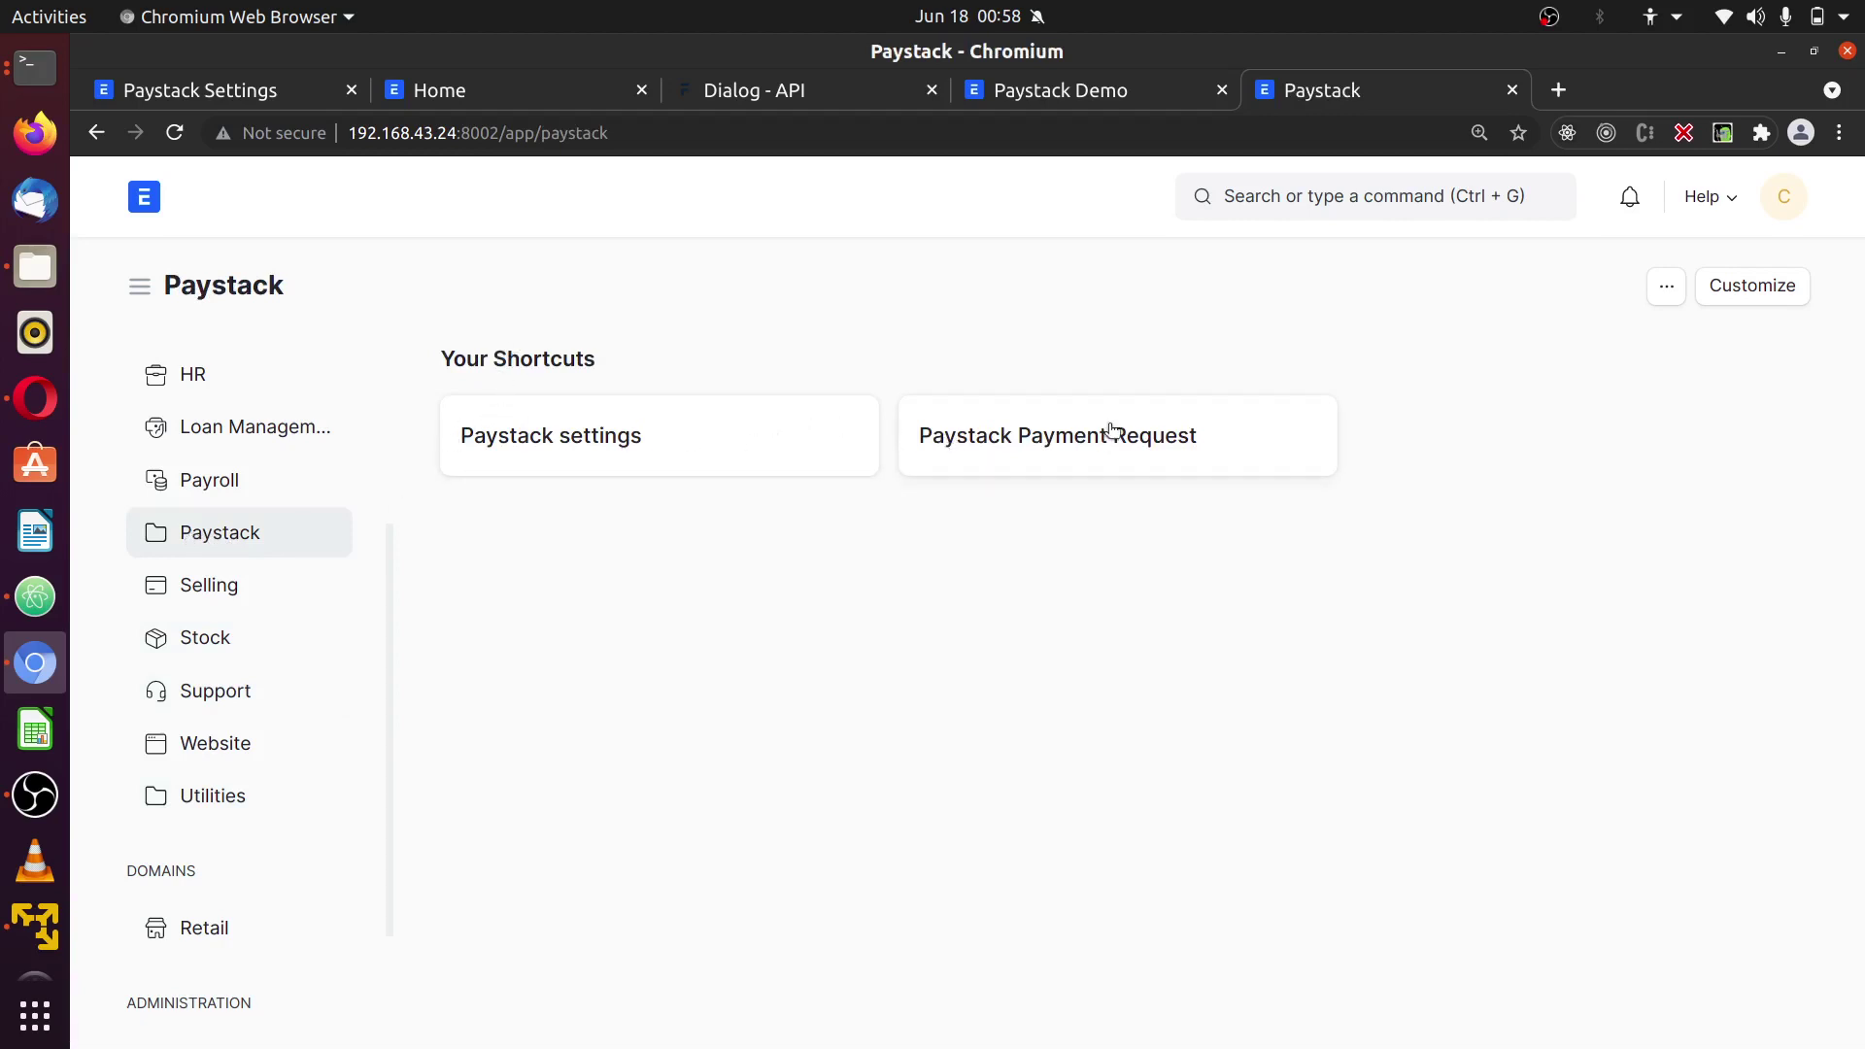
pyautogui.click(636, 447)
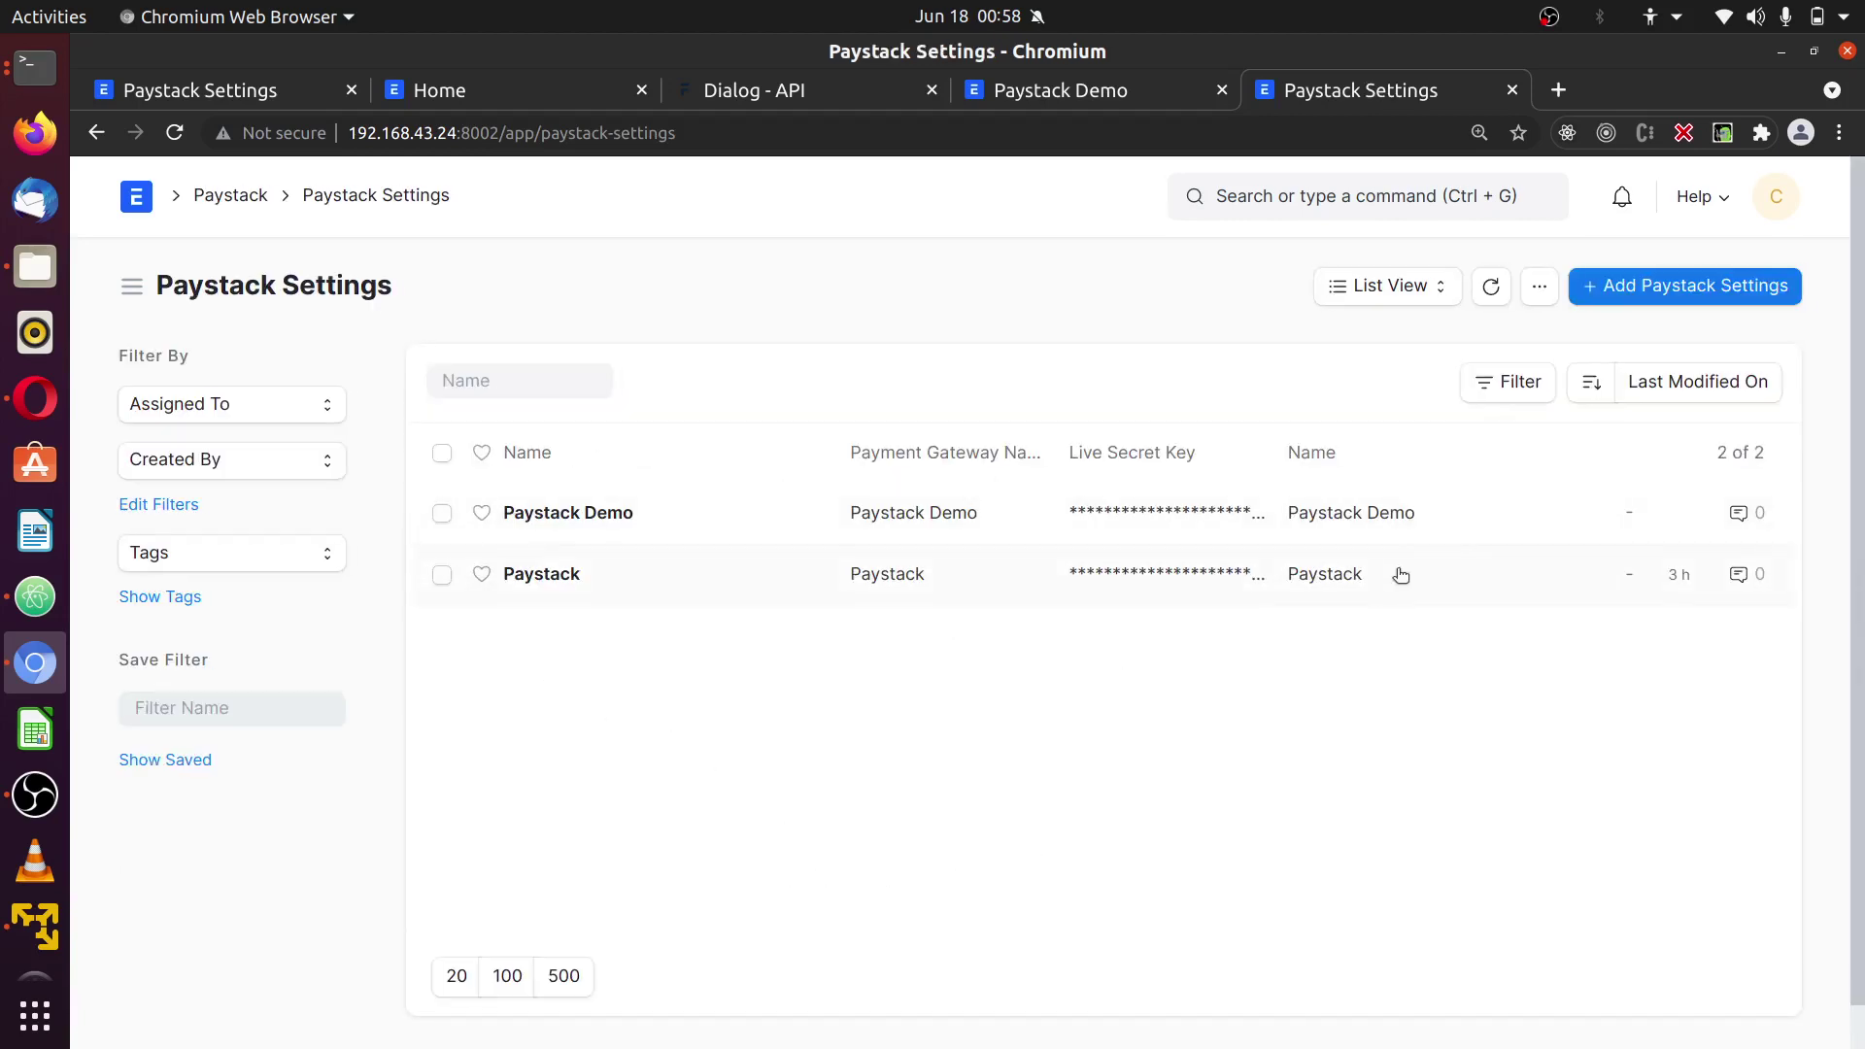
# - Start a new Paystack Settings record with the ngrok webhook URL as Live Callback URL
pyautogui.click(1696, 280)
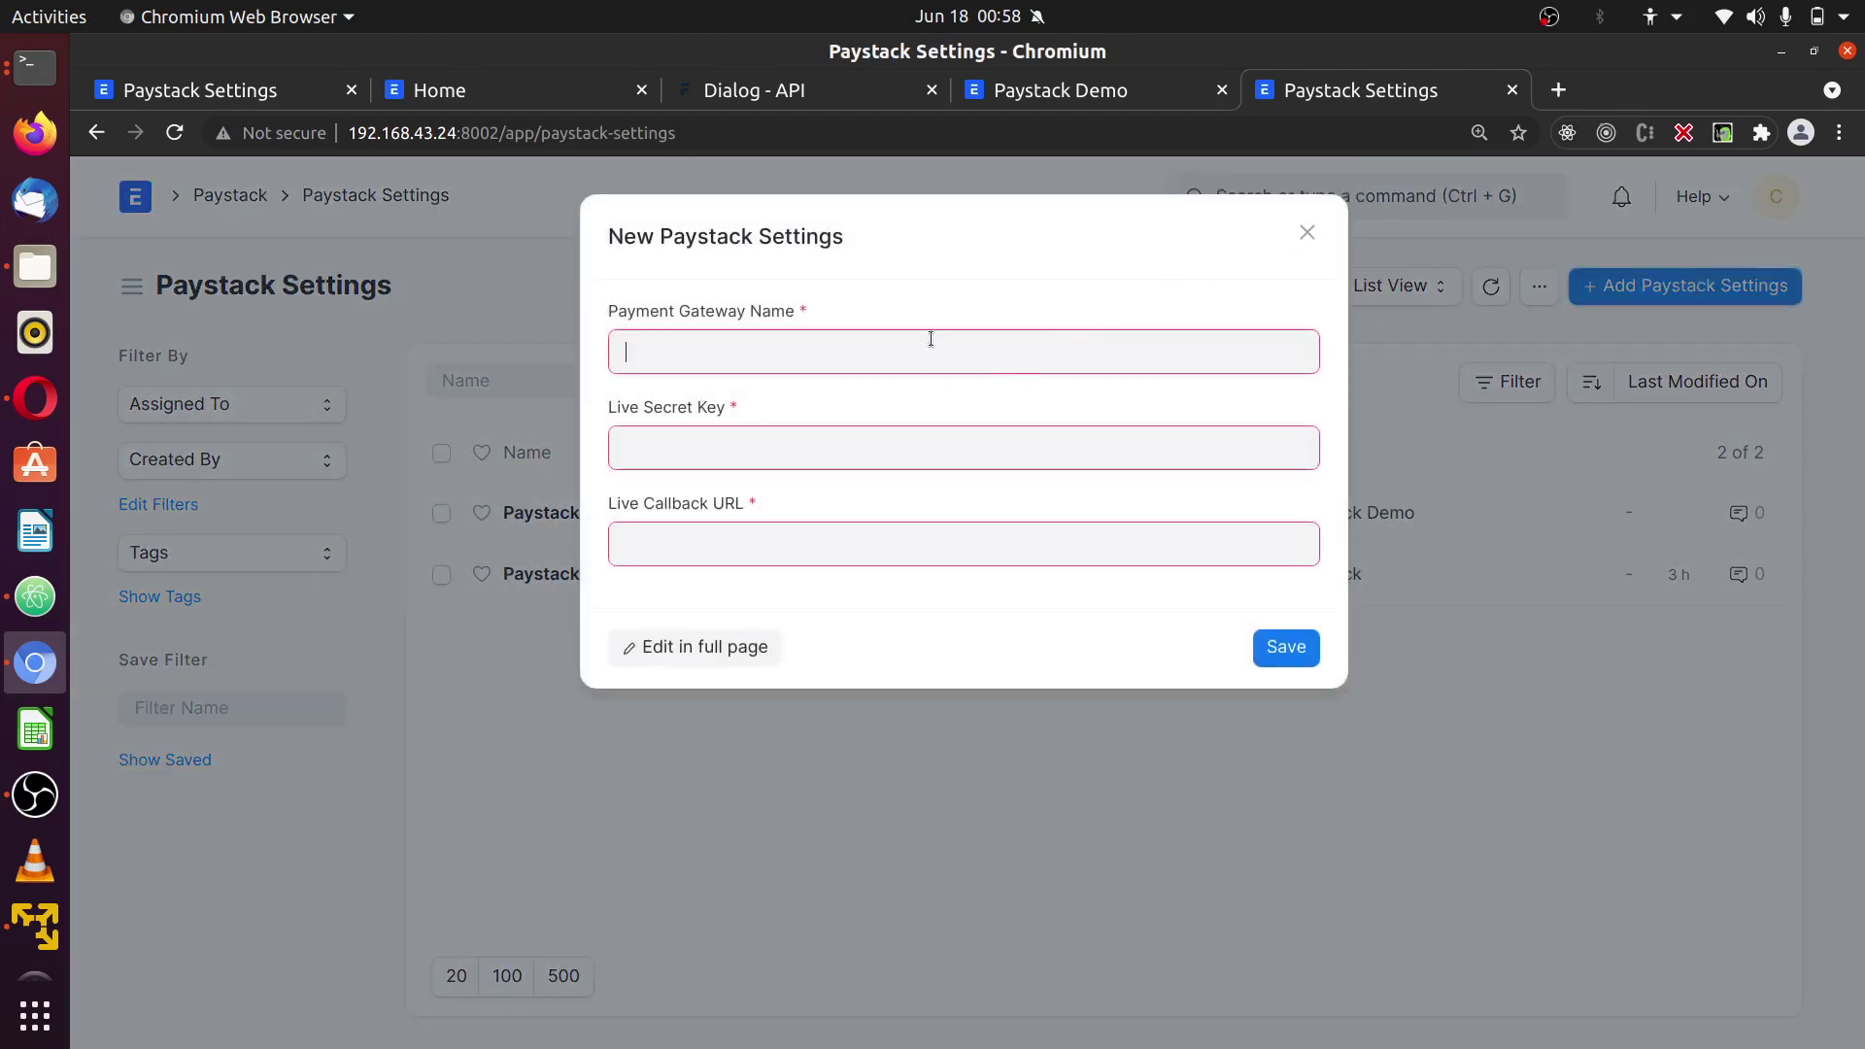
pyautogui.click(978, 533)
pyautogui.write('/frappe_paystack.frappe_paystack.doctype.paystack_settings.webhook.webhook')
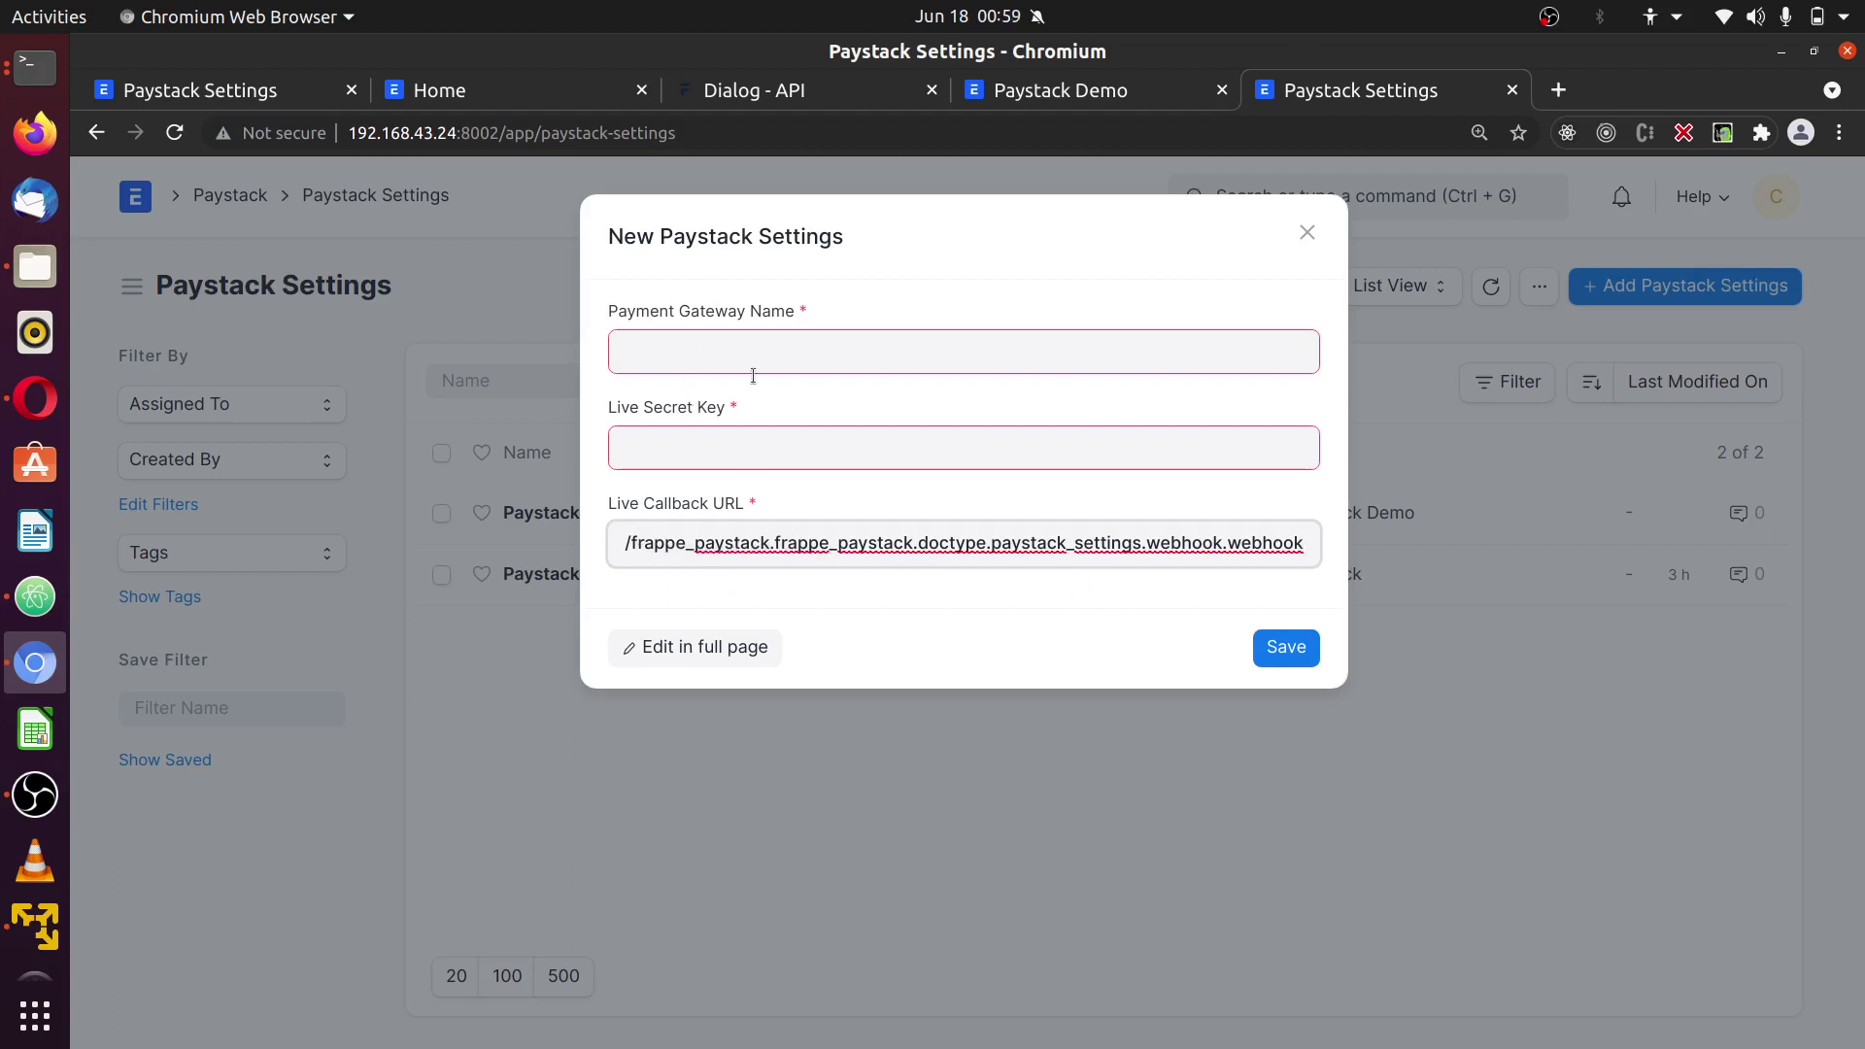
pyautogui.doubleClick(660, 546)
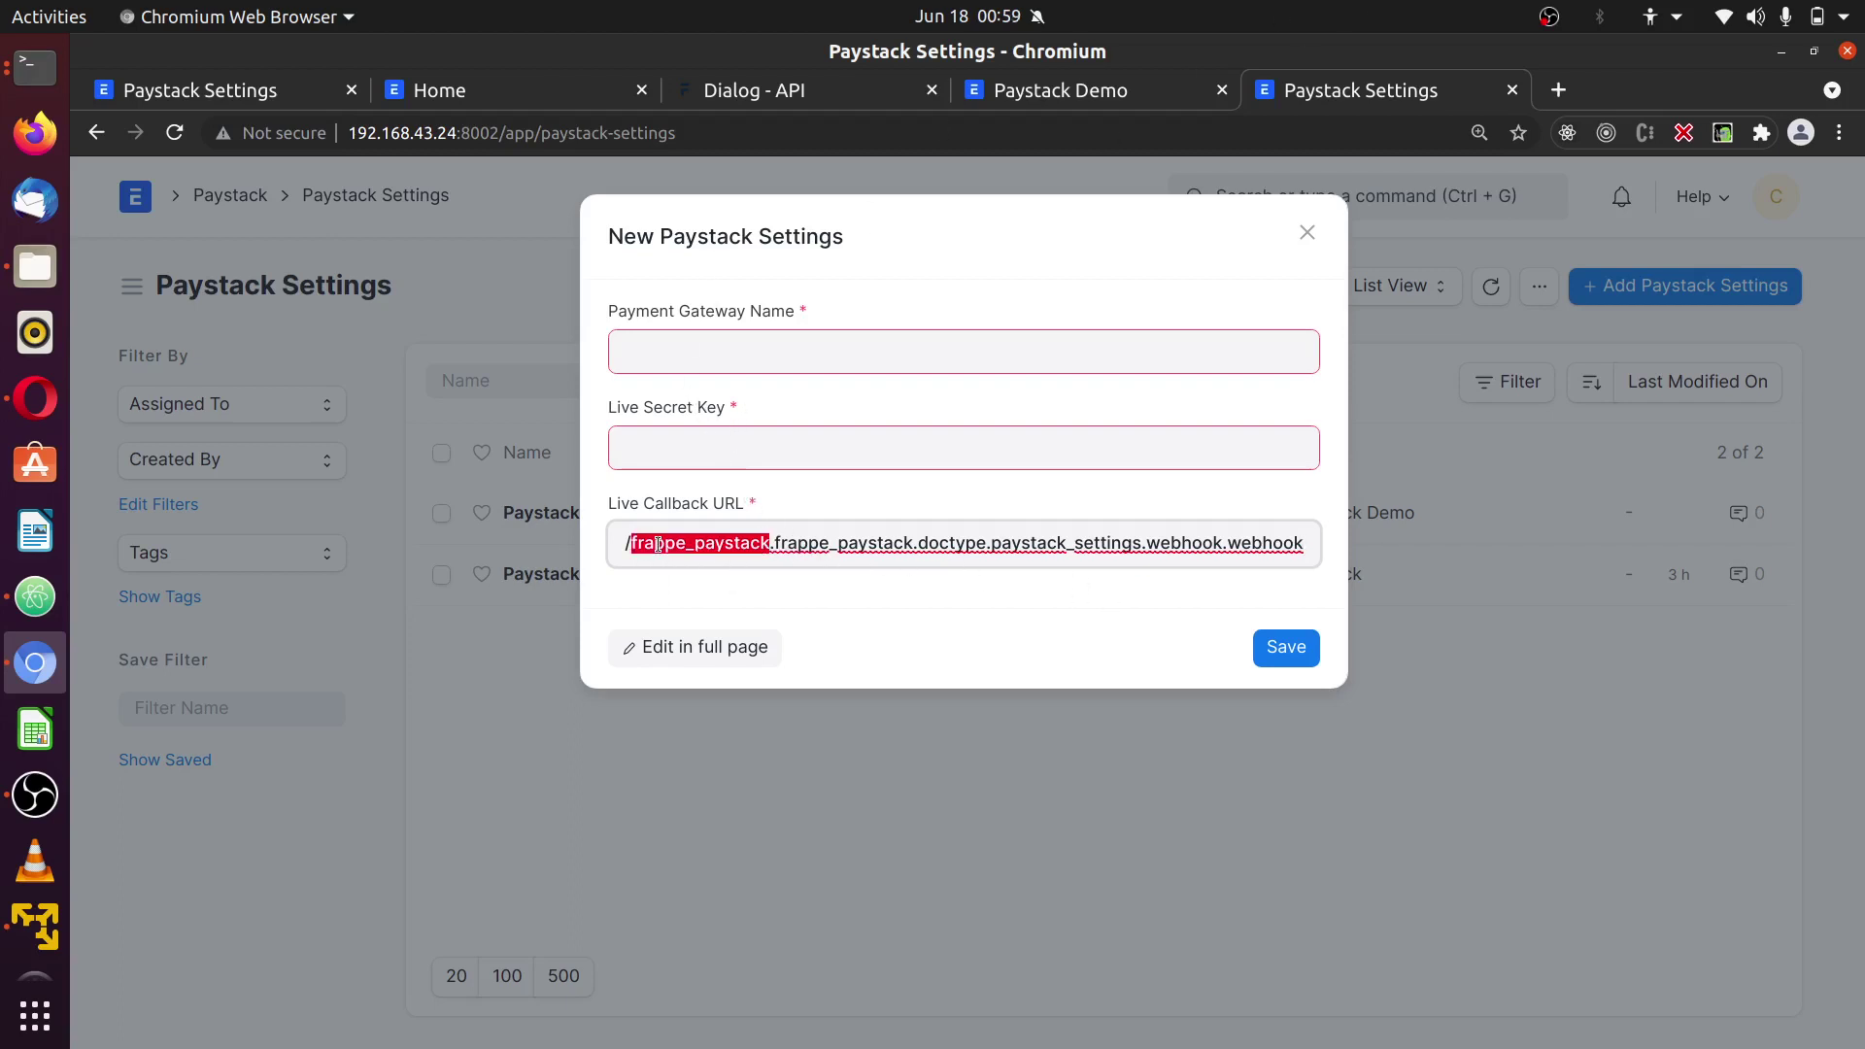
# - Open the full form and enter 'Paystack Demonstration' as the Payment Gateway Name
pyautogui.click(708, 338)
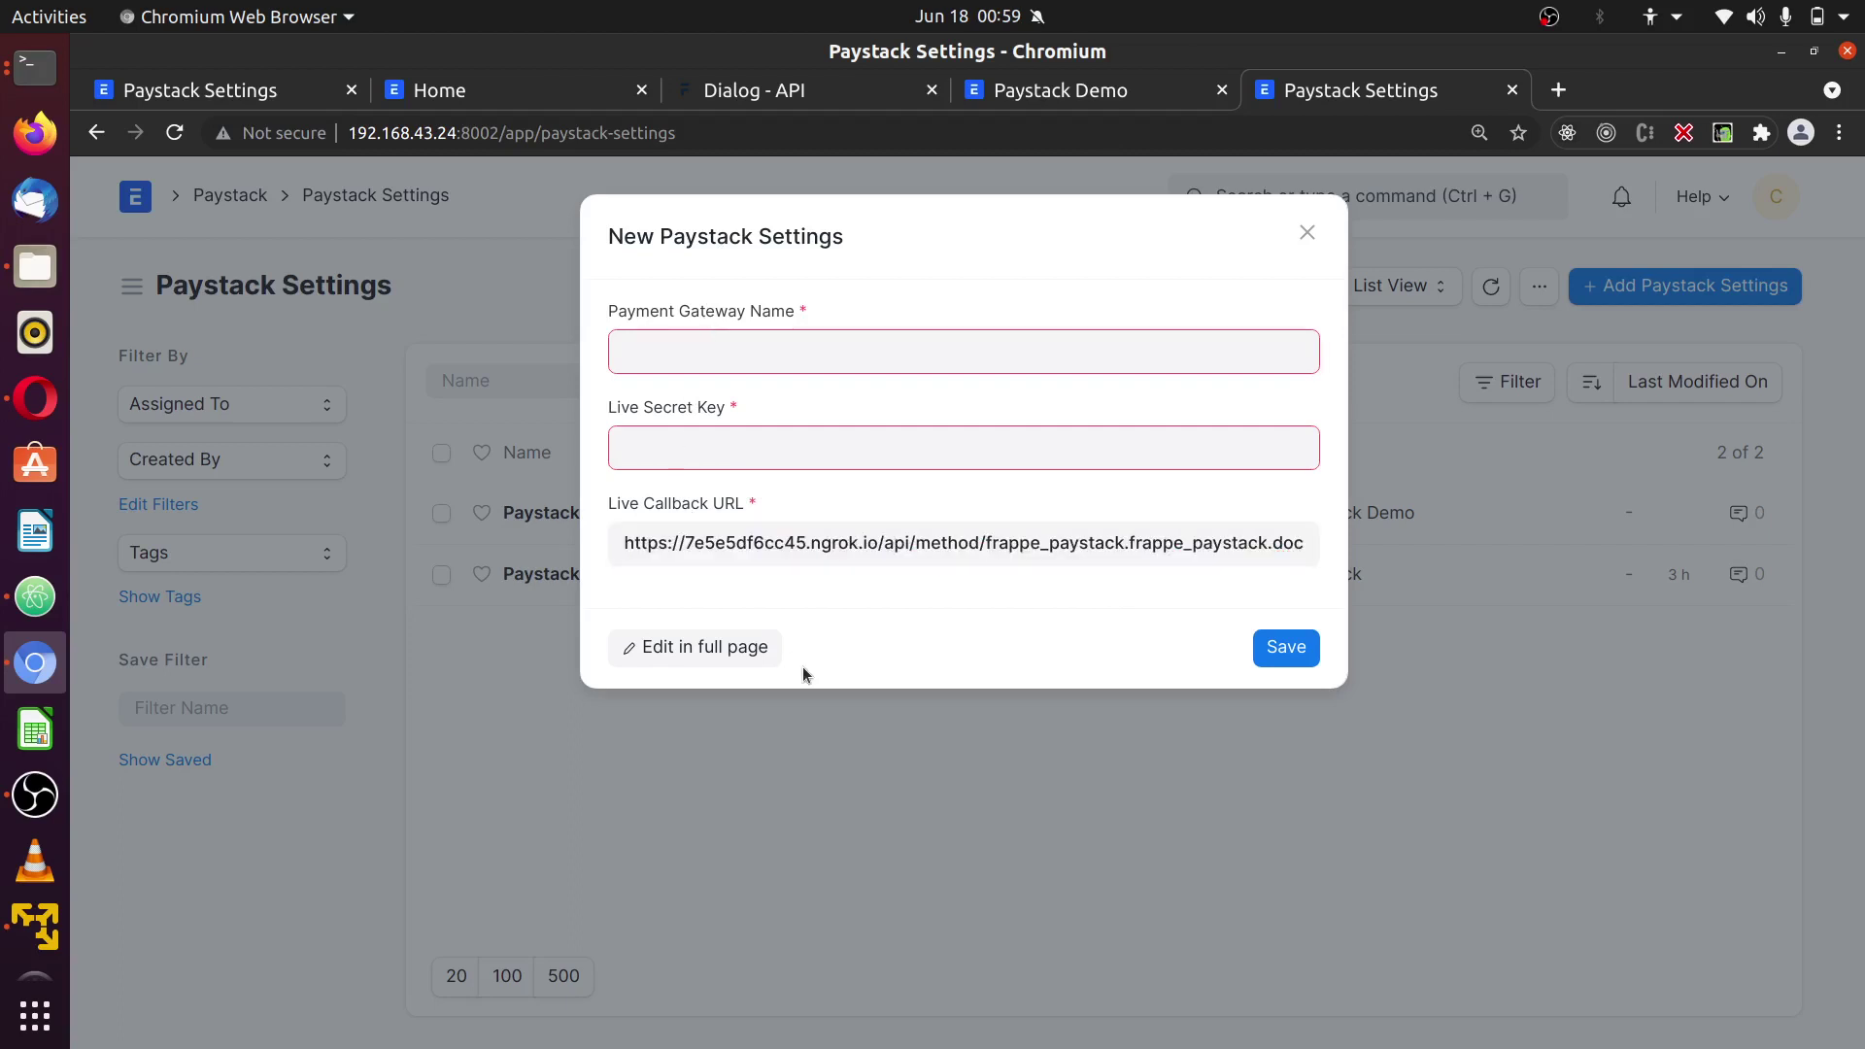
pyautogui.click(736, 653)
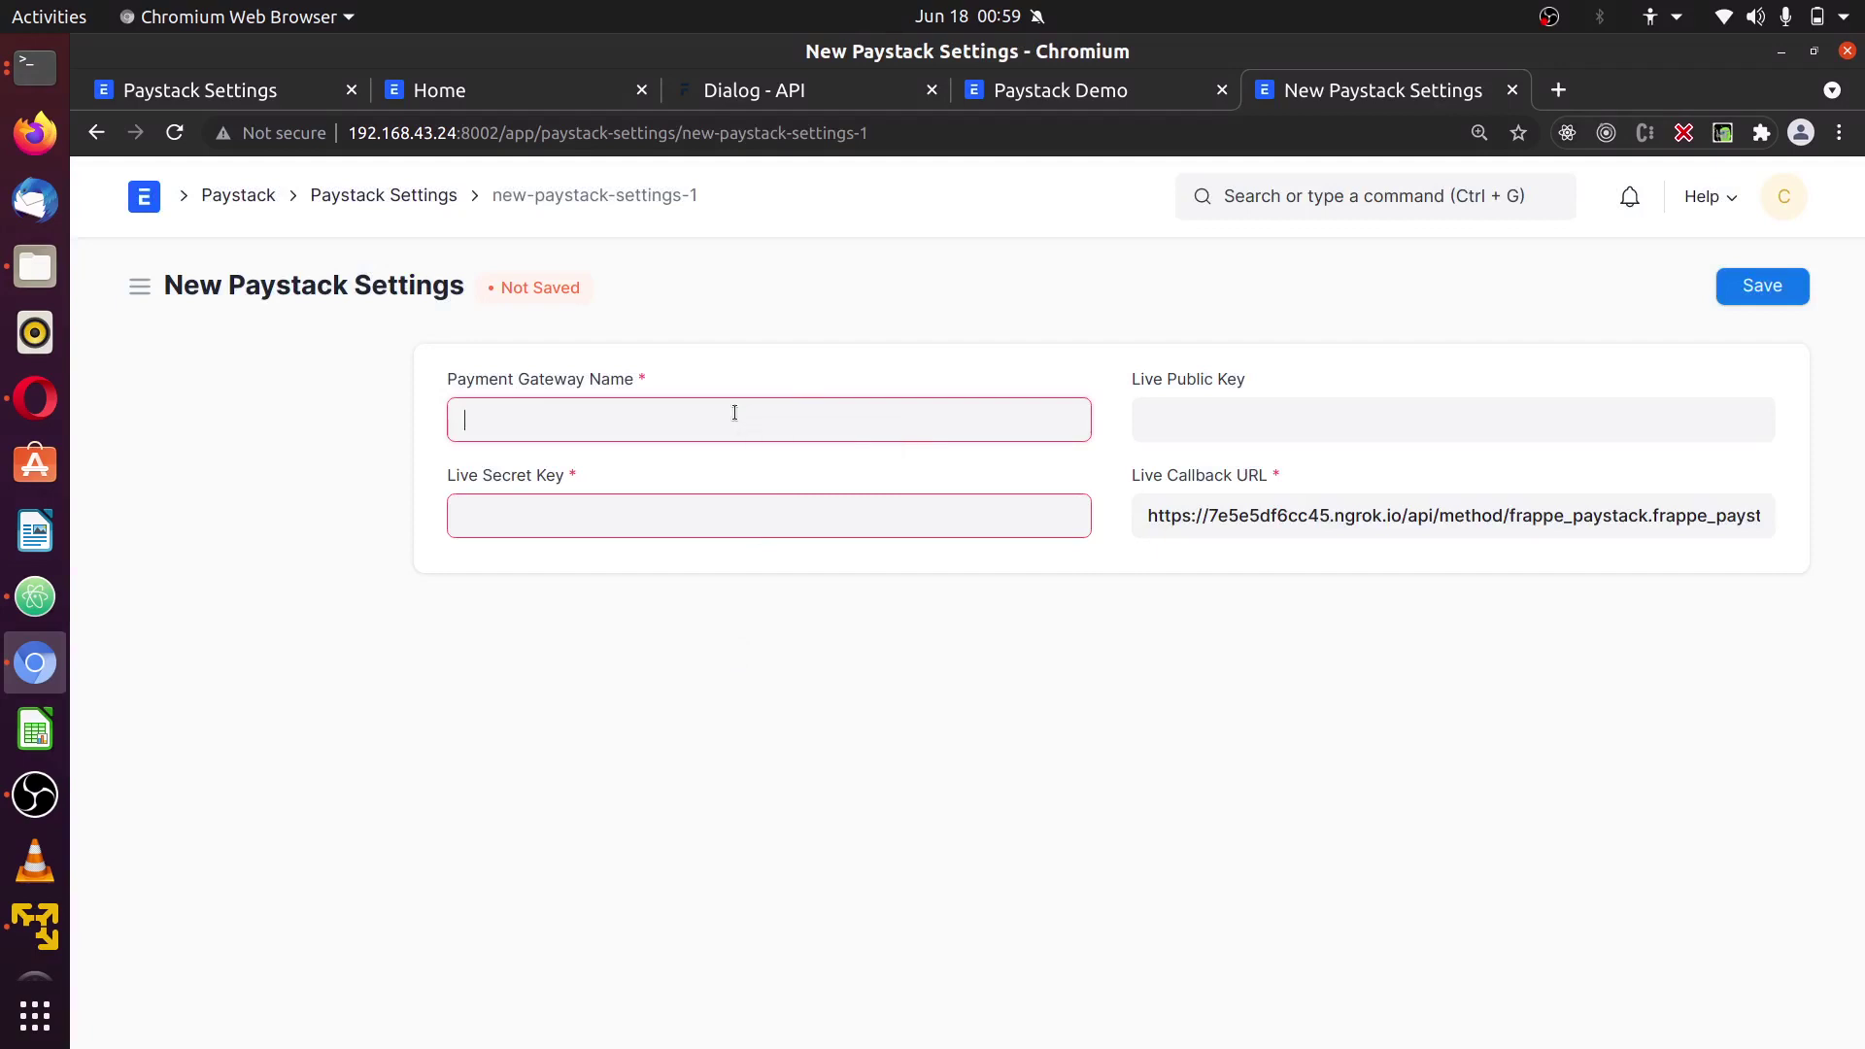
pyautogui.write('Payst')
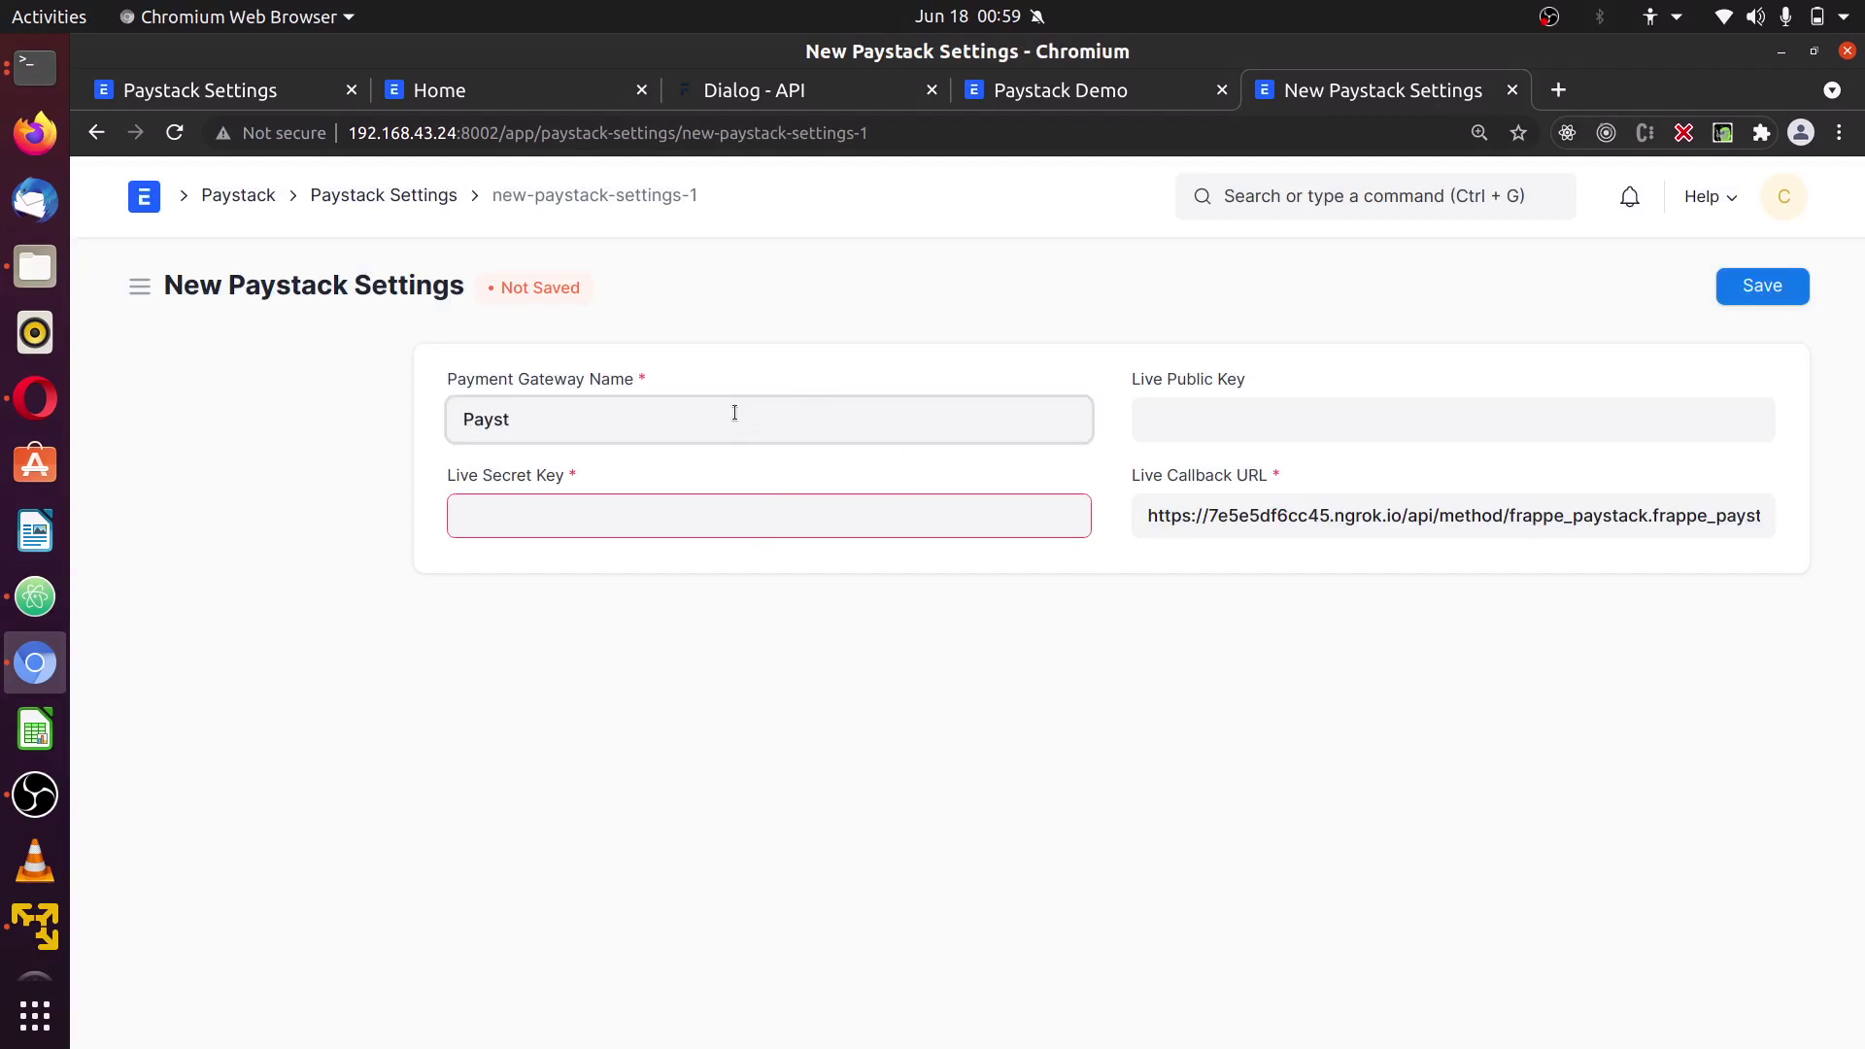
pyautogui.write('ack Demonstrat')
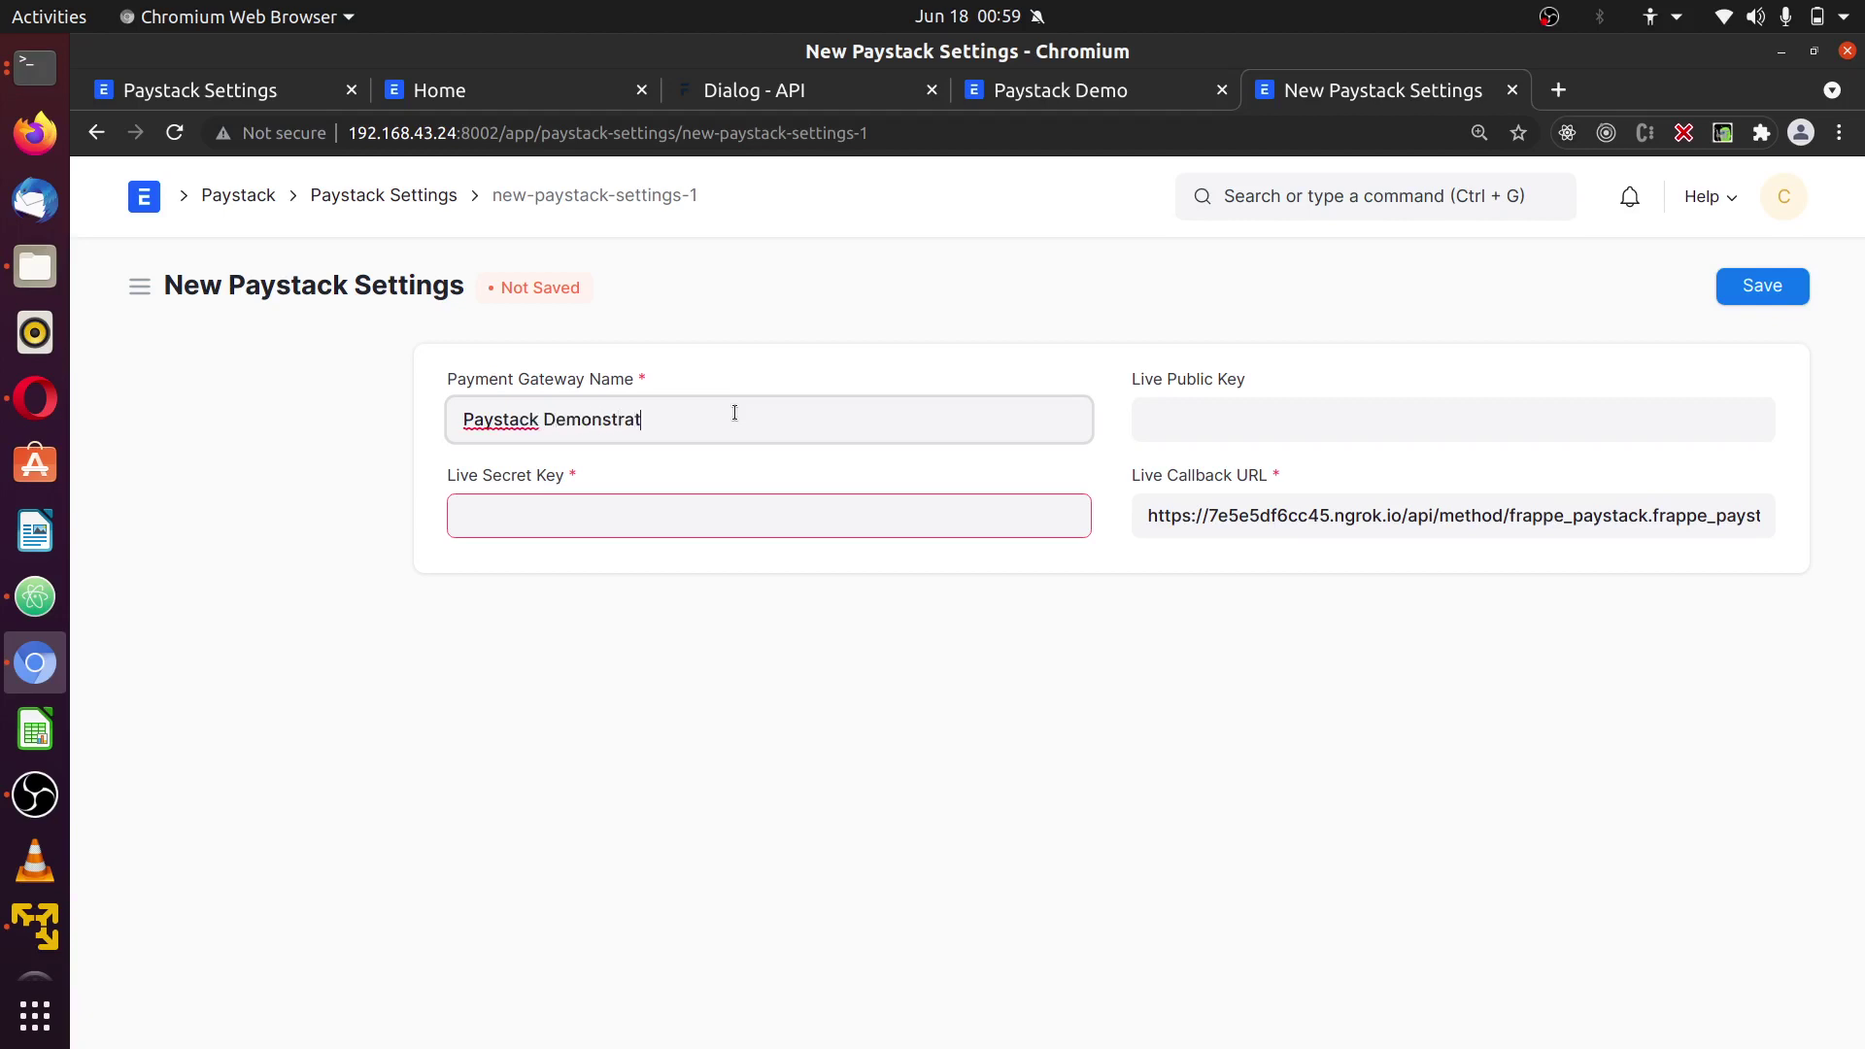
pyautogui.write('ion')
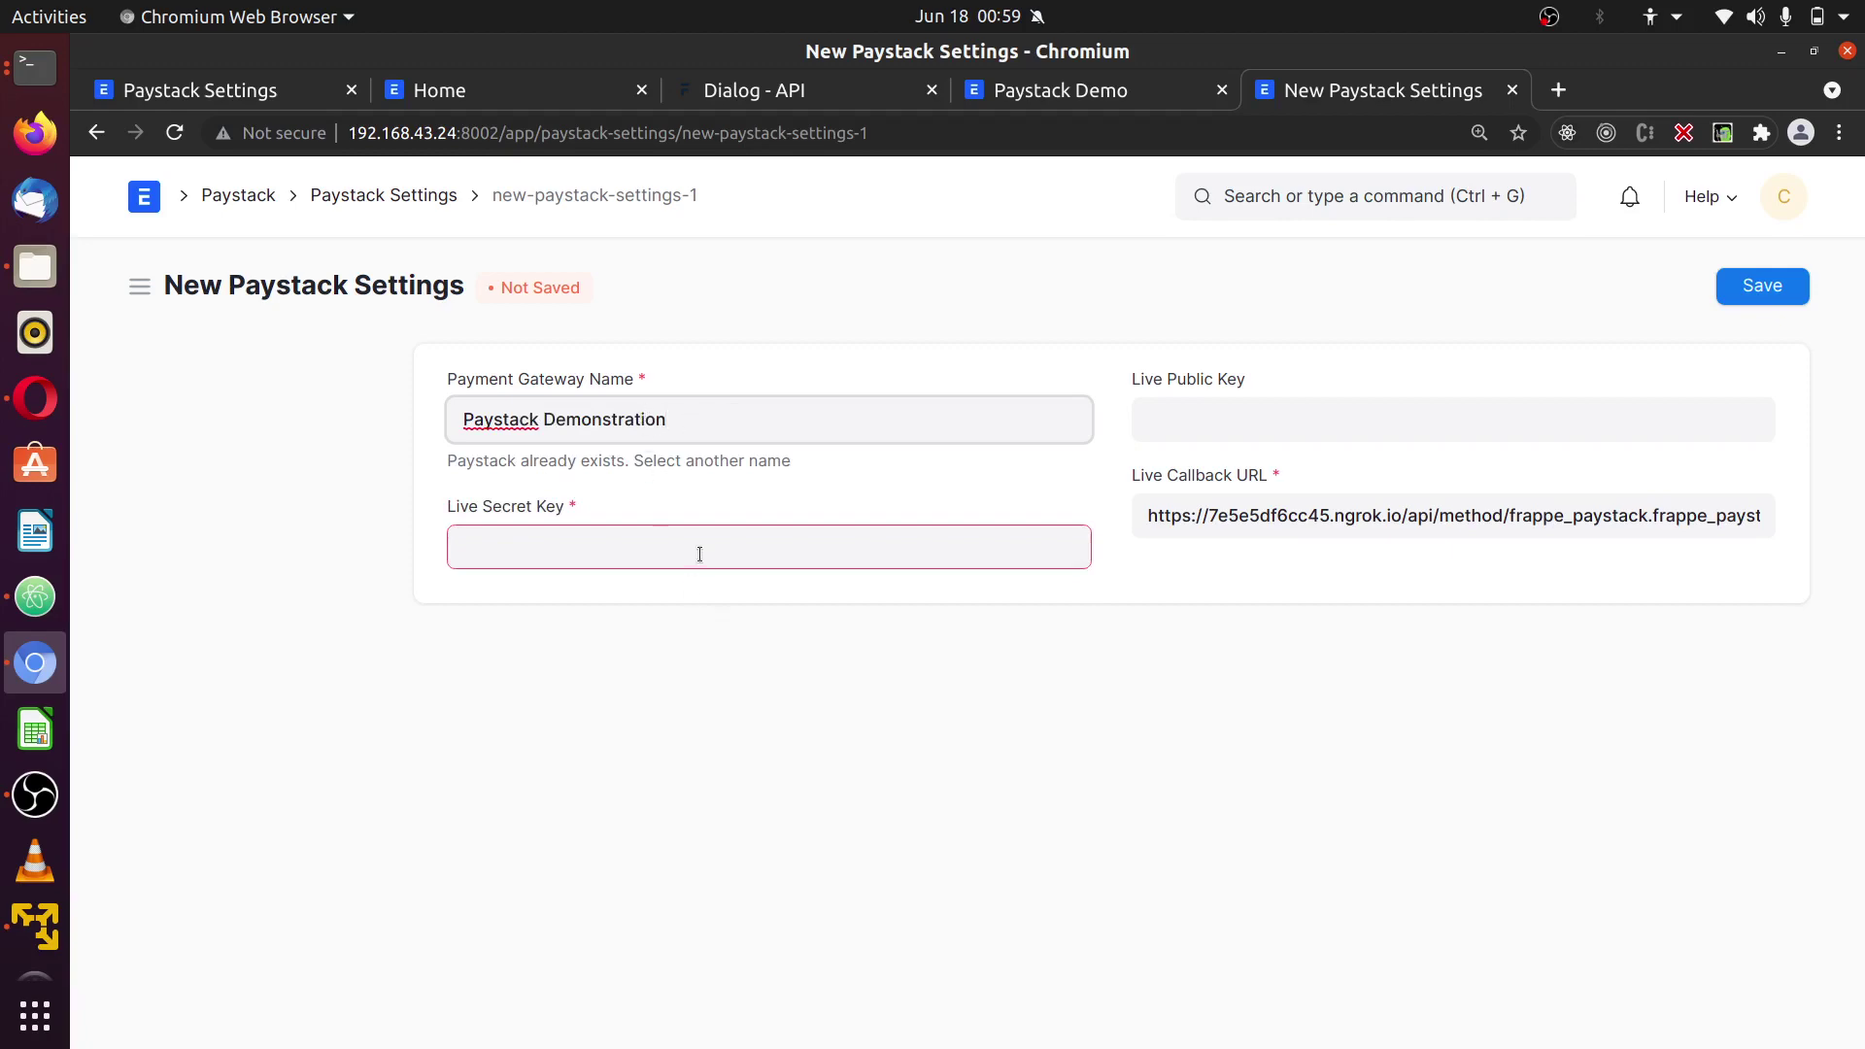
# - Copy the Paystack test secret key into the Live Secret Key field
pyautogui.click(62, 408)
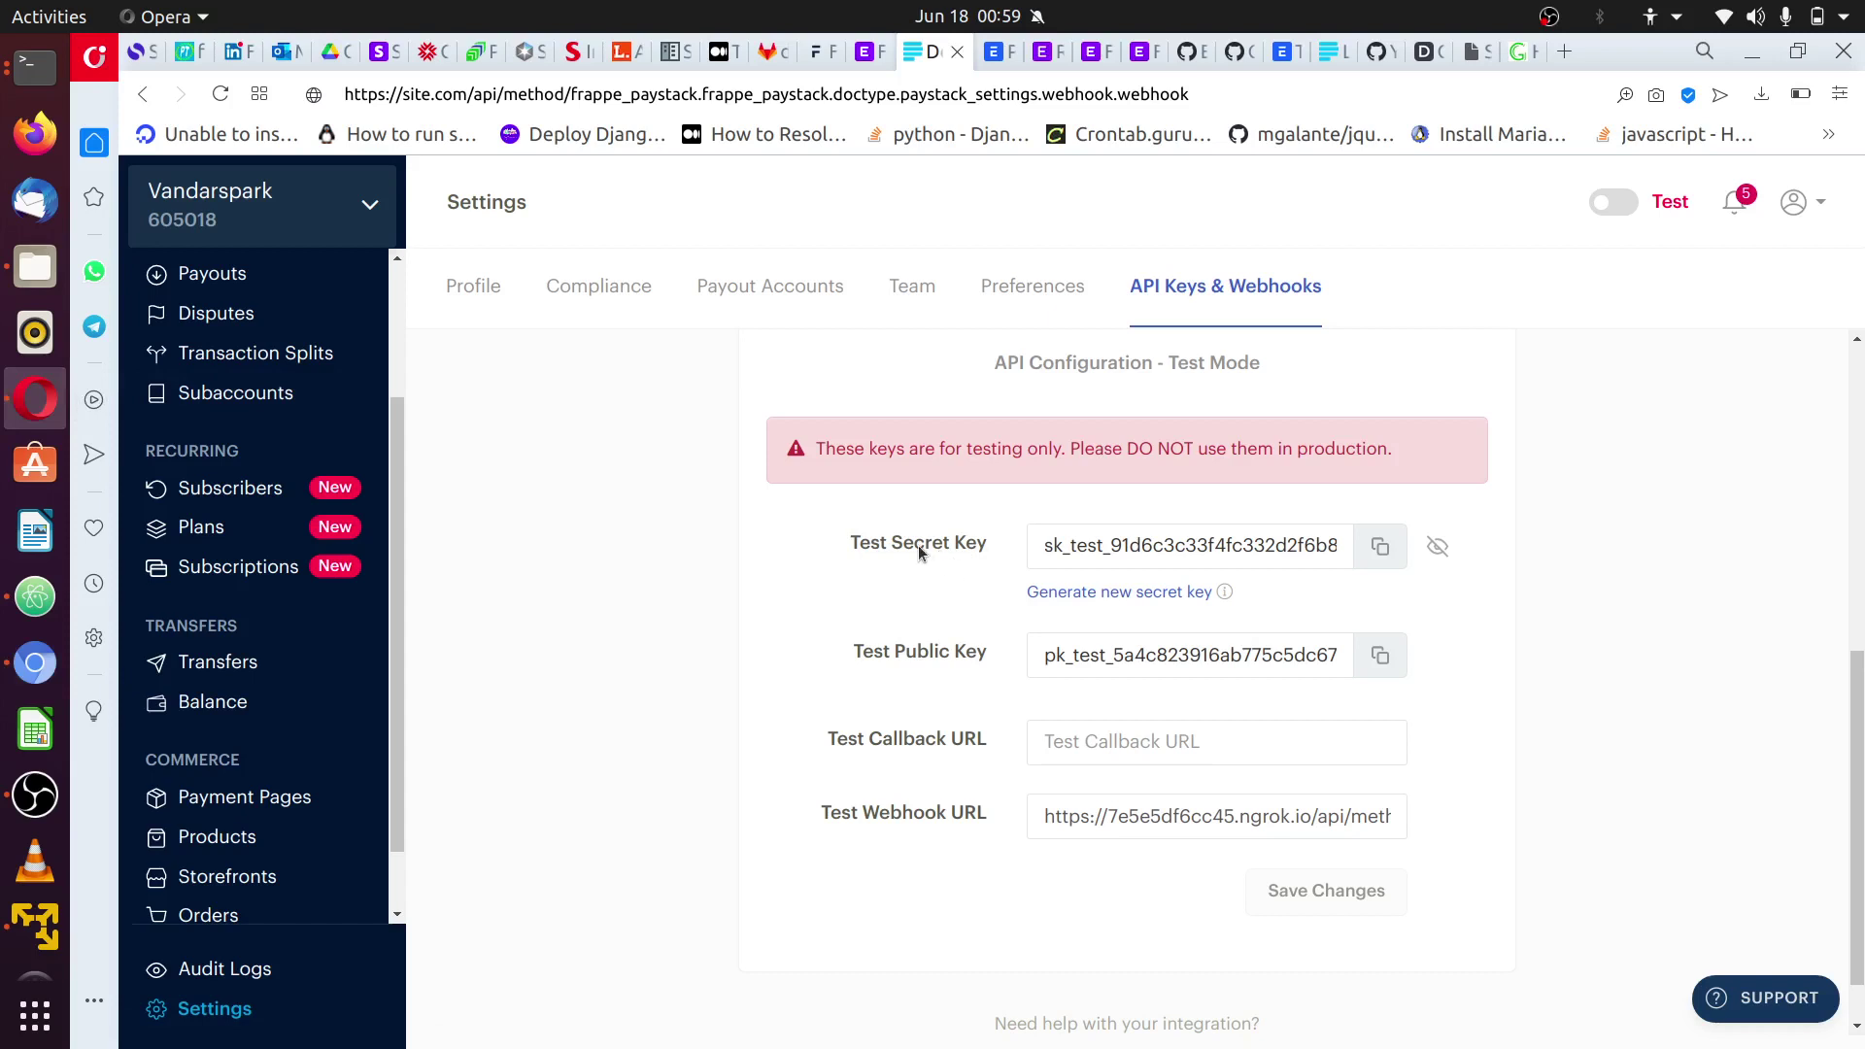
pyautogui.click(1382, 552)
pyautogui.click(1437, 546)
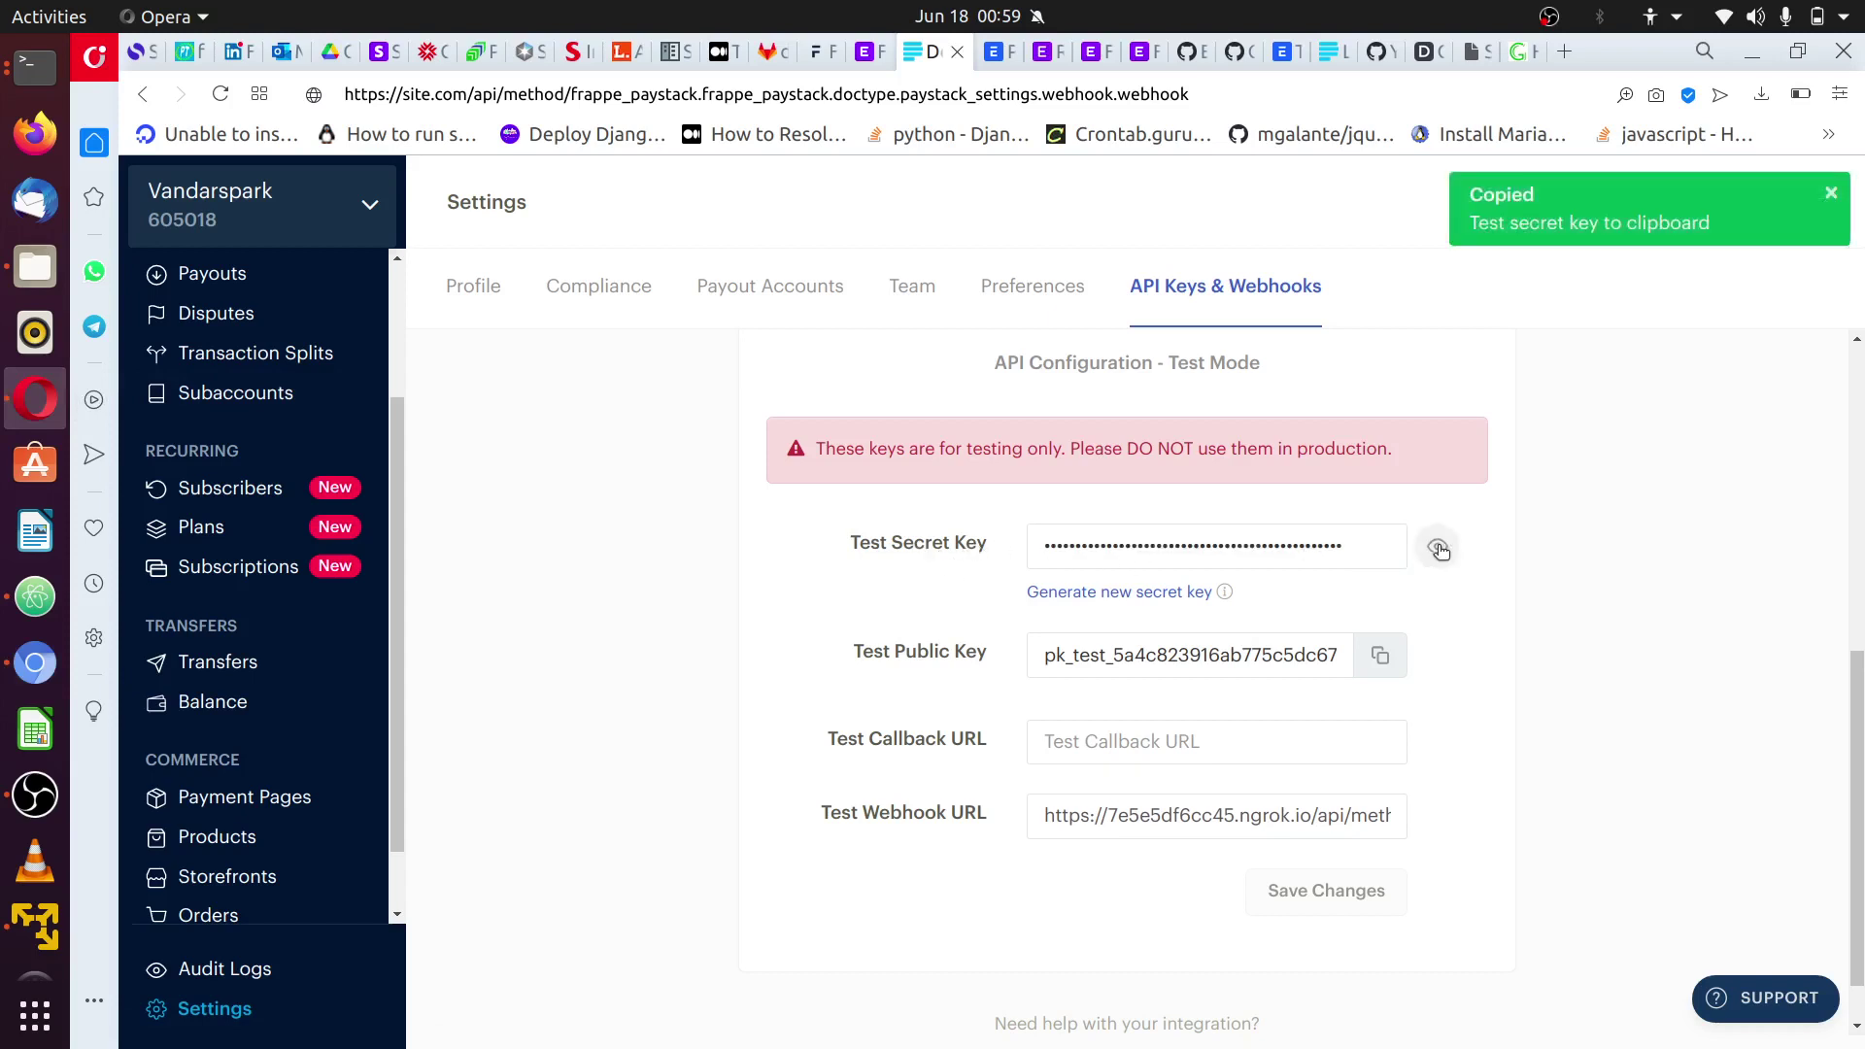
pyautogui.click(1438, 546)
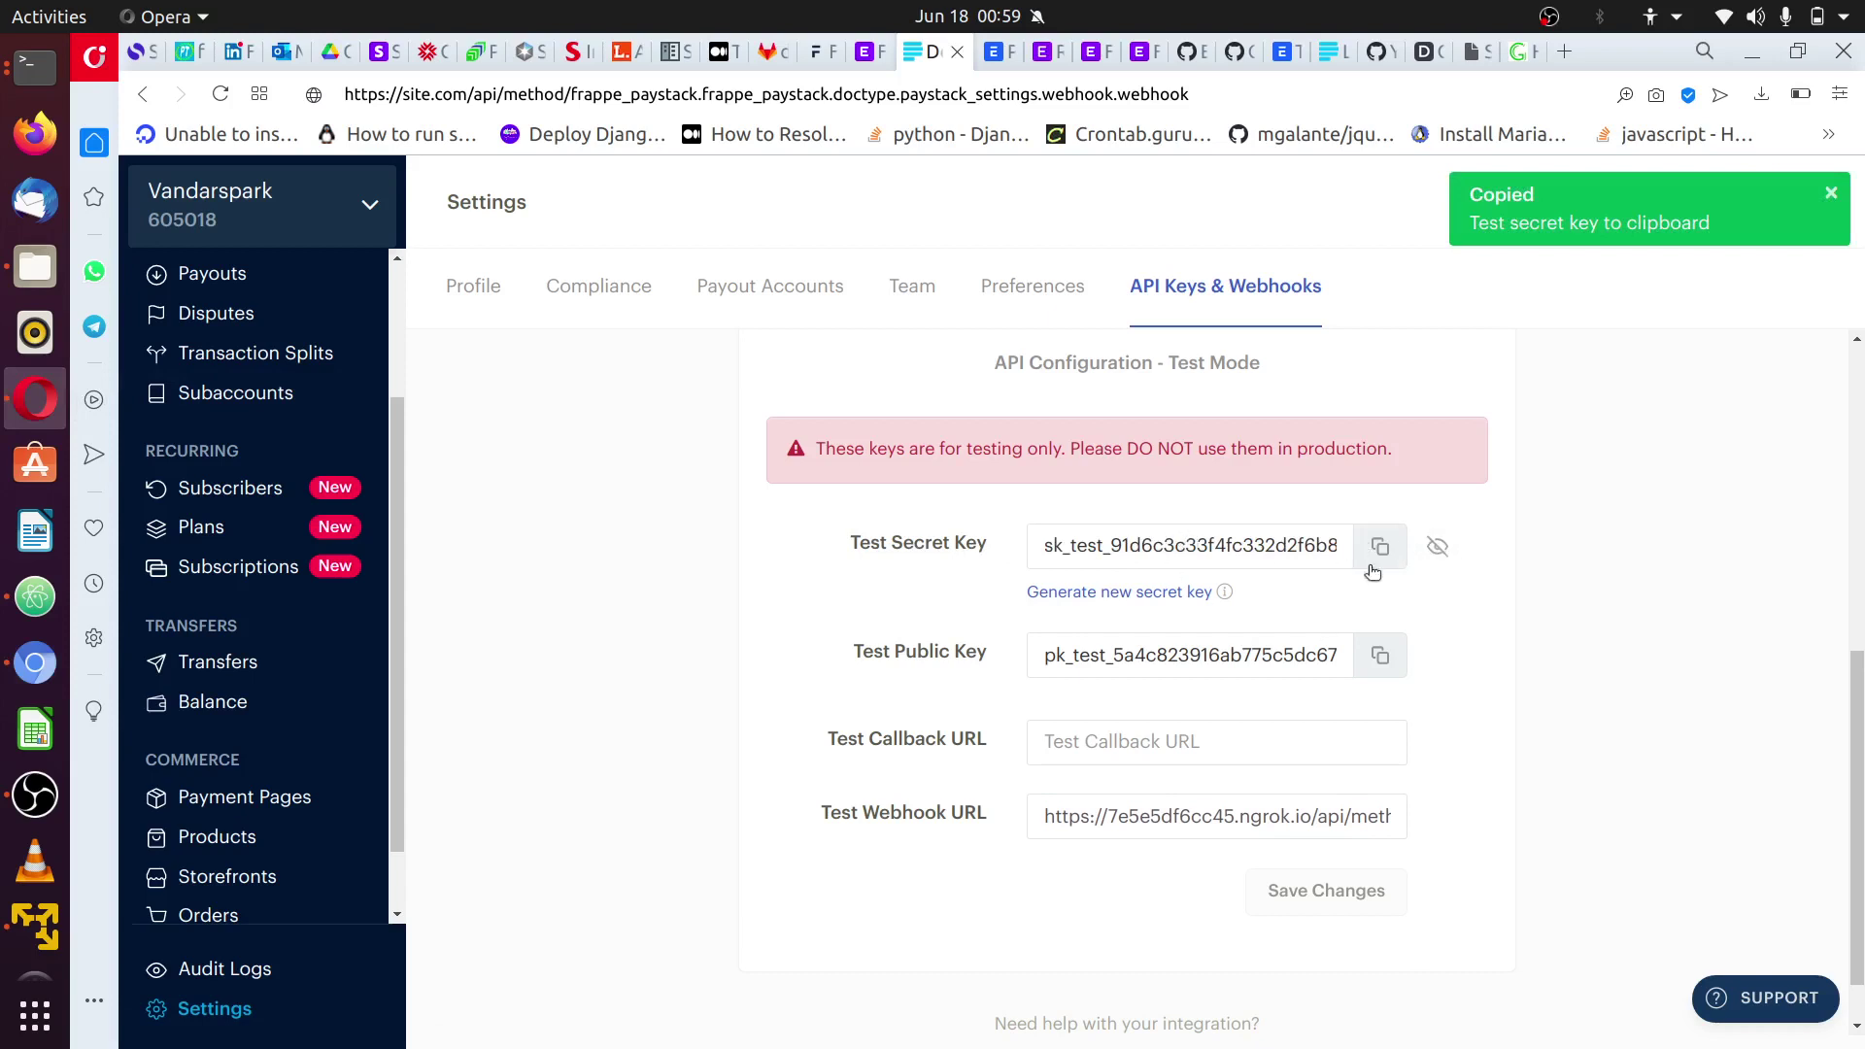
pyautogui.click(1374, 562)
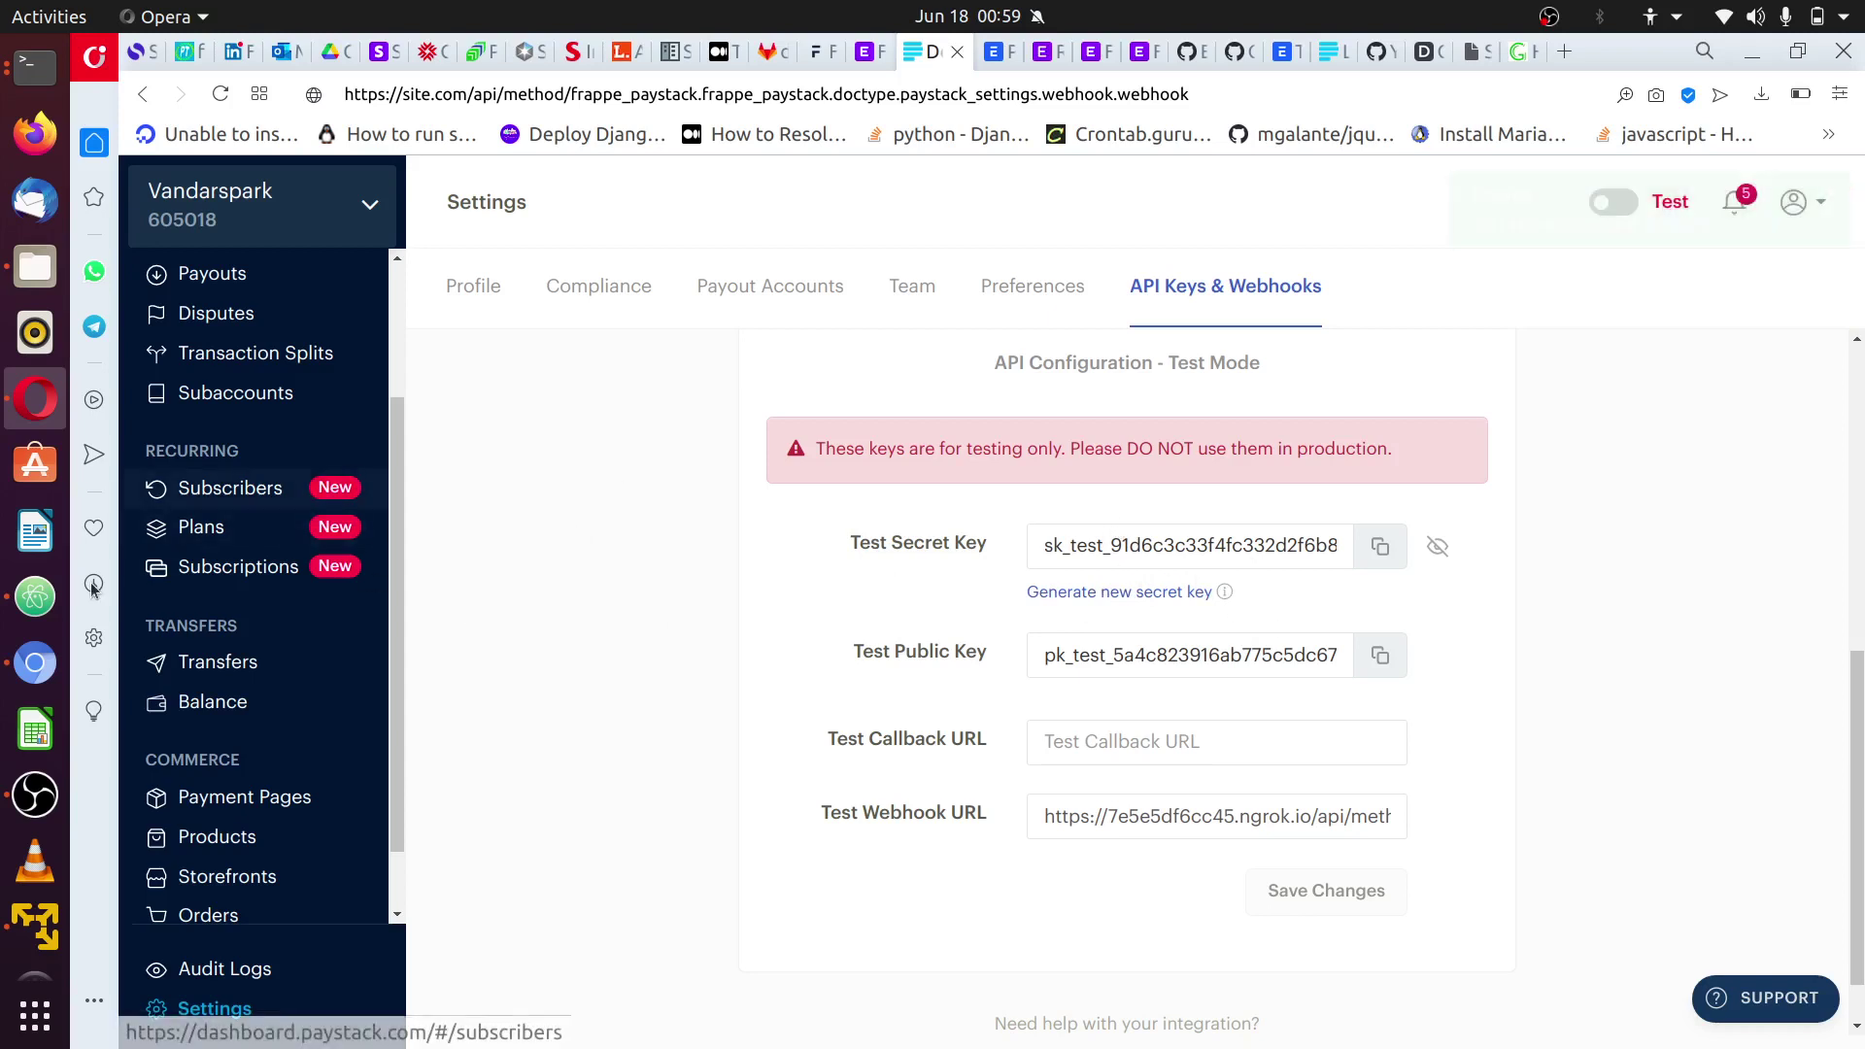
pyautogui.click(35, 662)
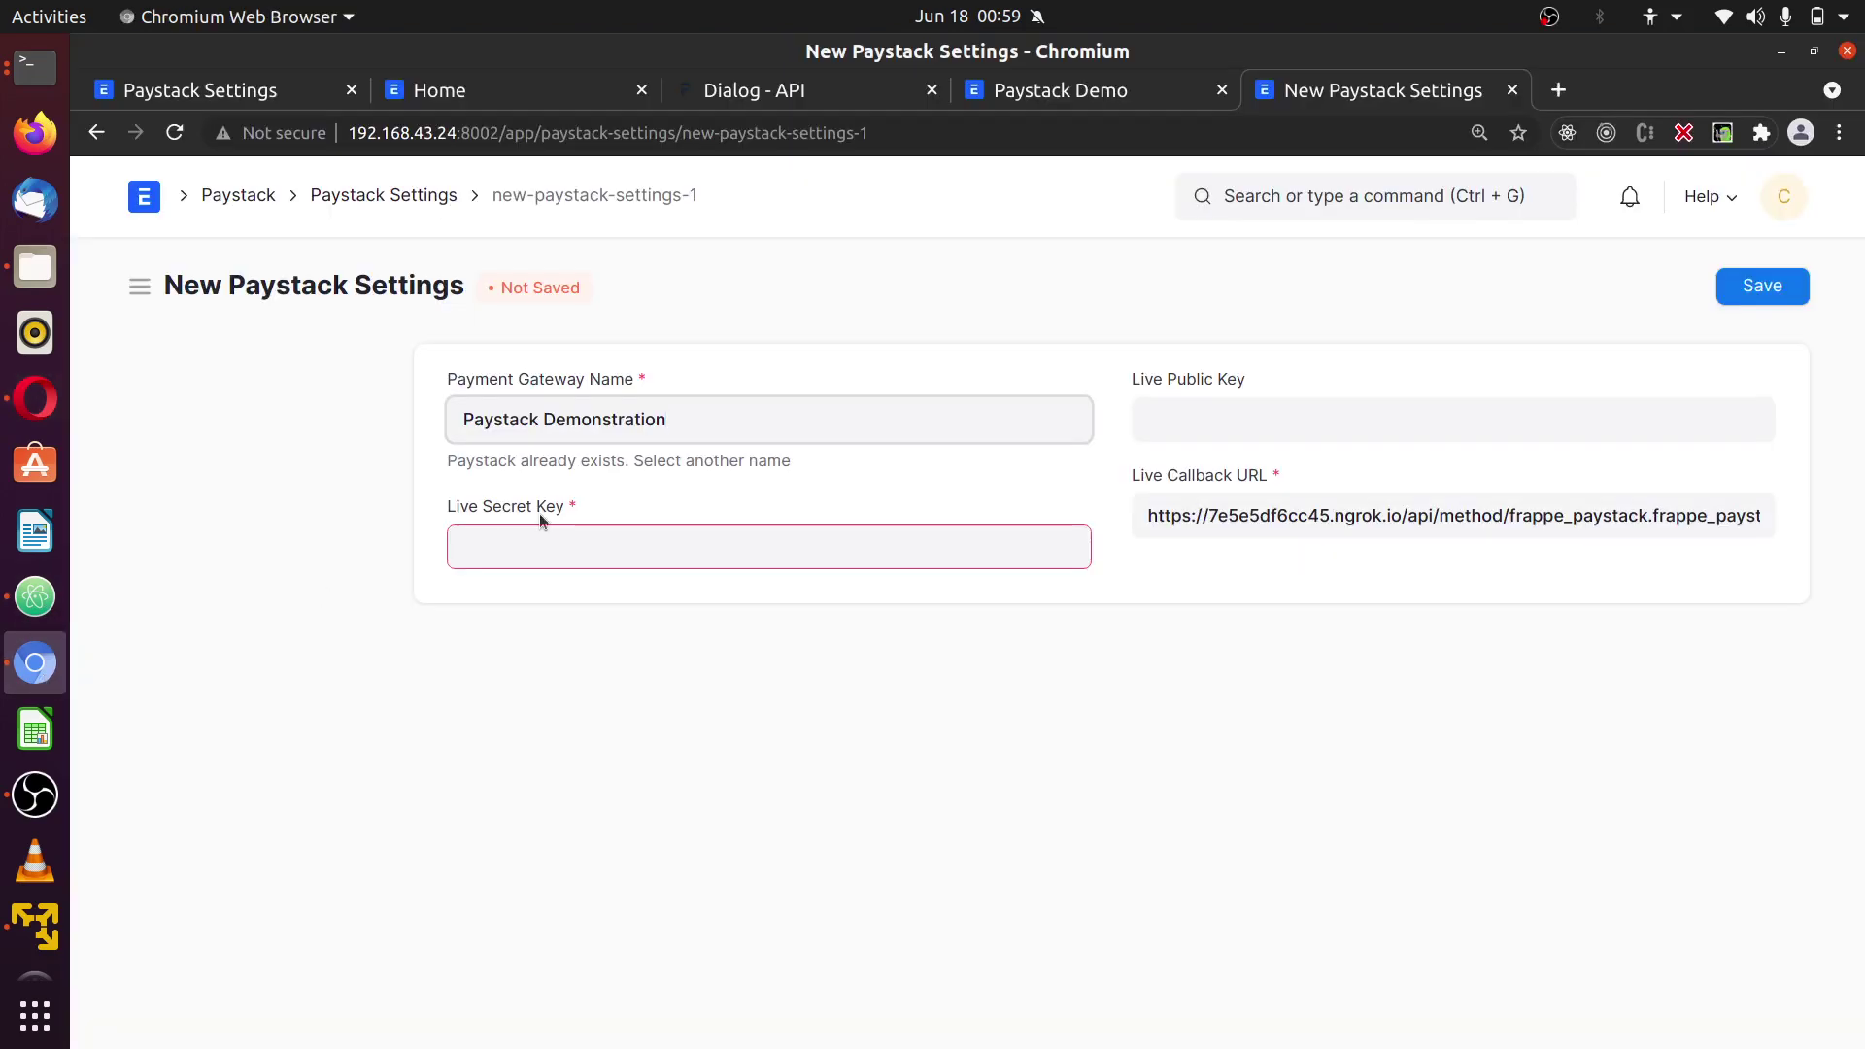
pyautogui.click(710, 541)
pyautogui.hotkey('ctrl', 'v')
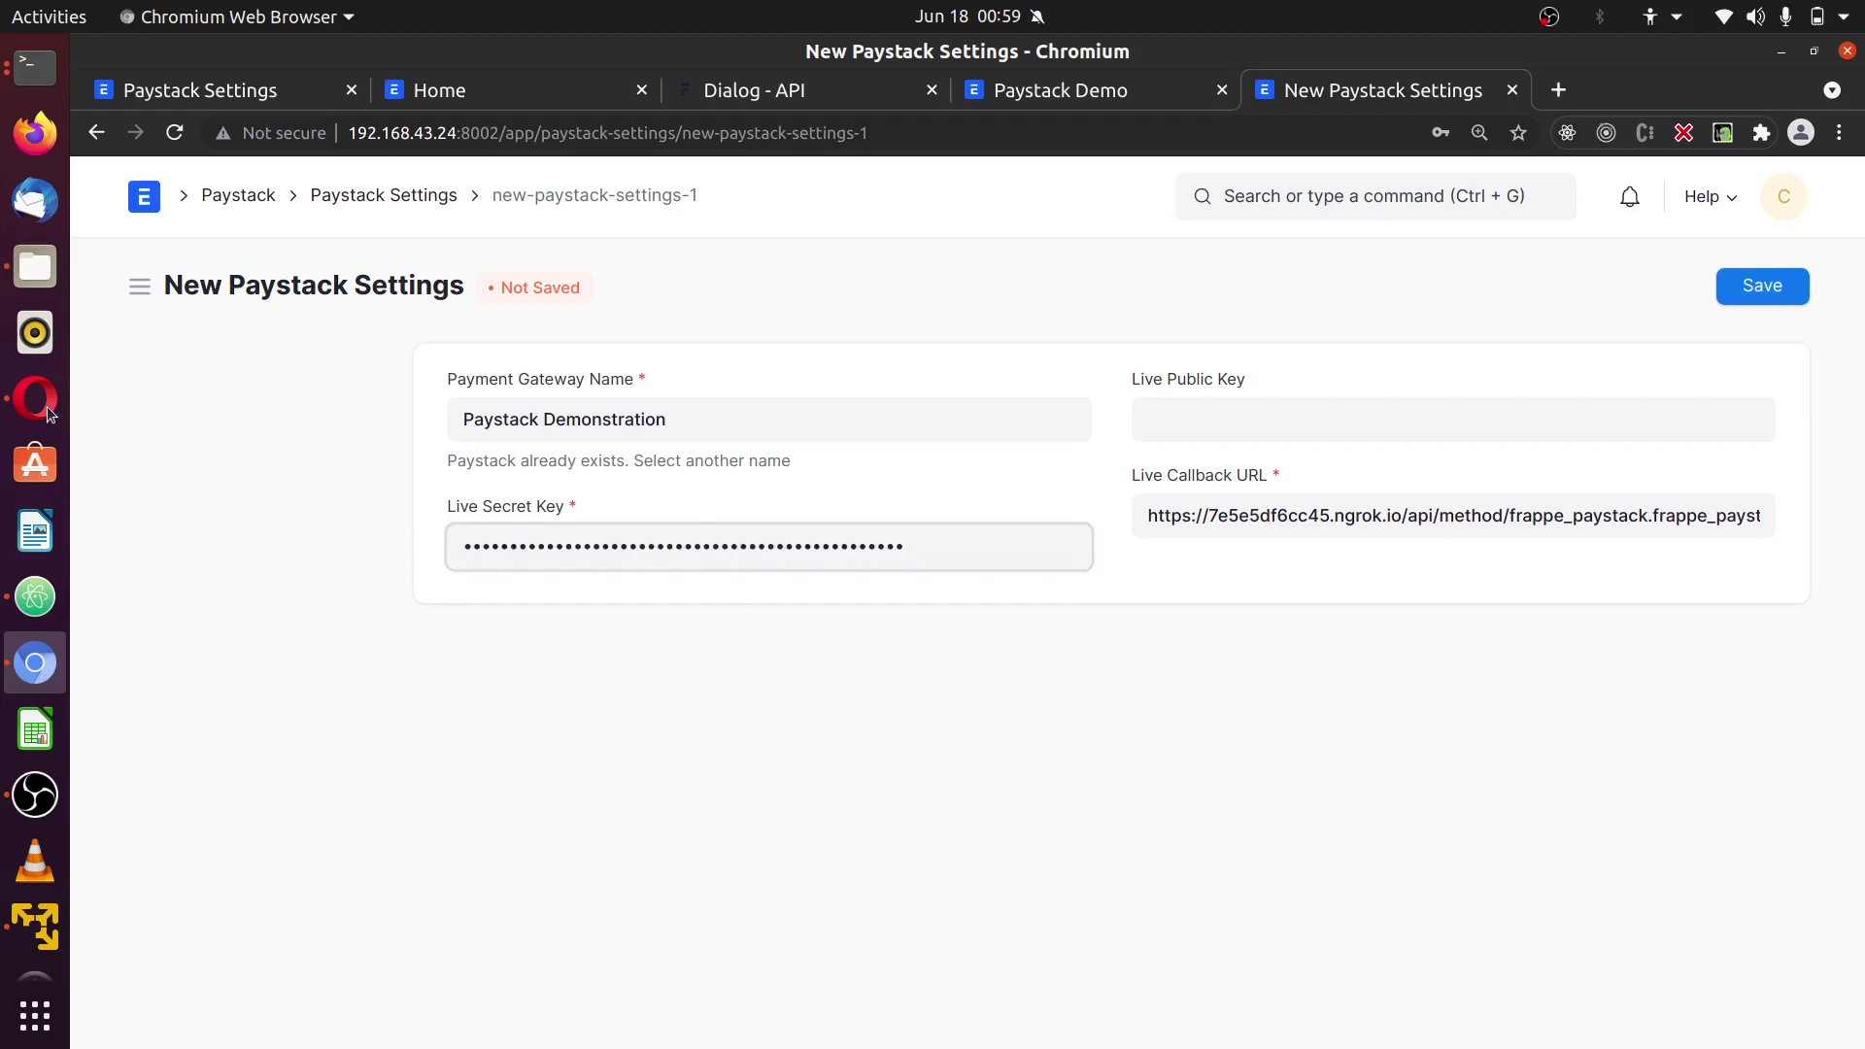
# - Copy the test public key into Live Public Key and save the record
pyautogui.click(49, 412)
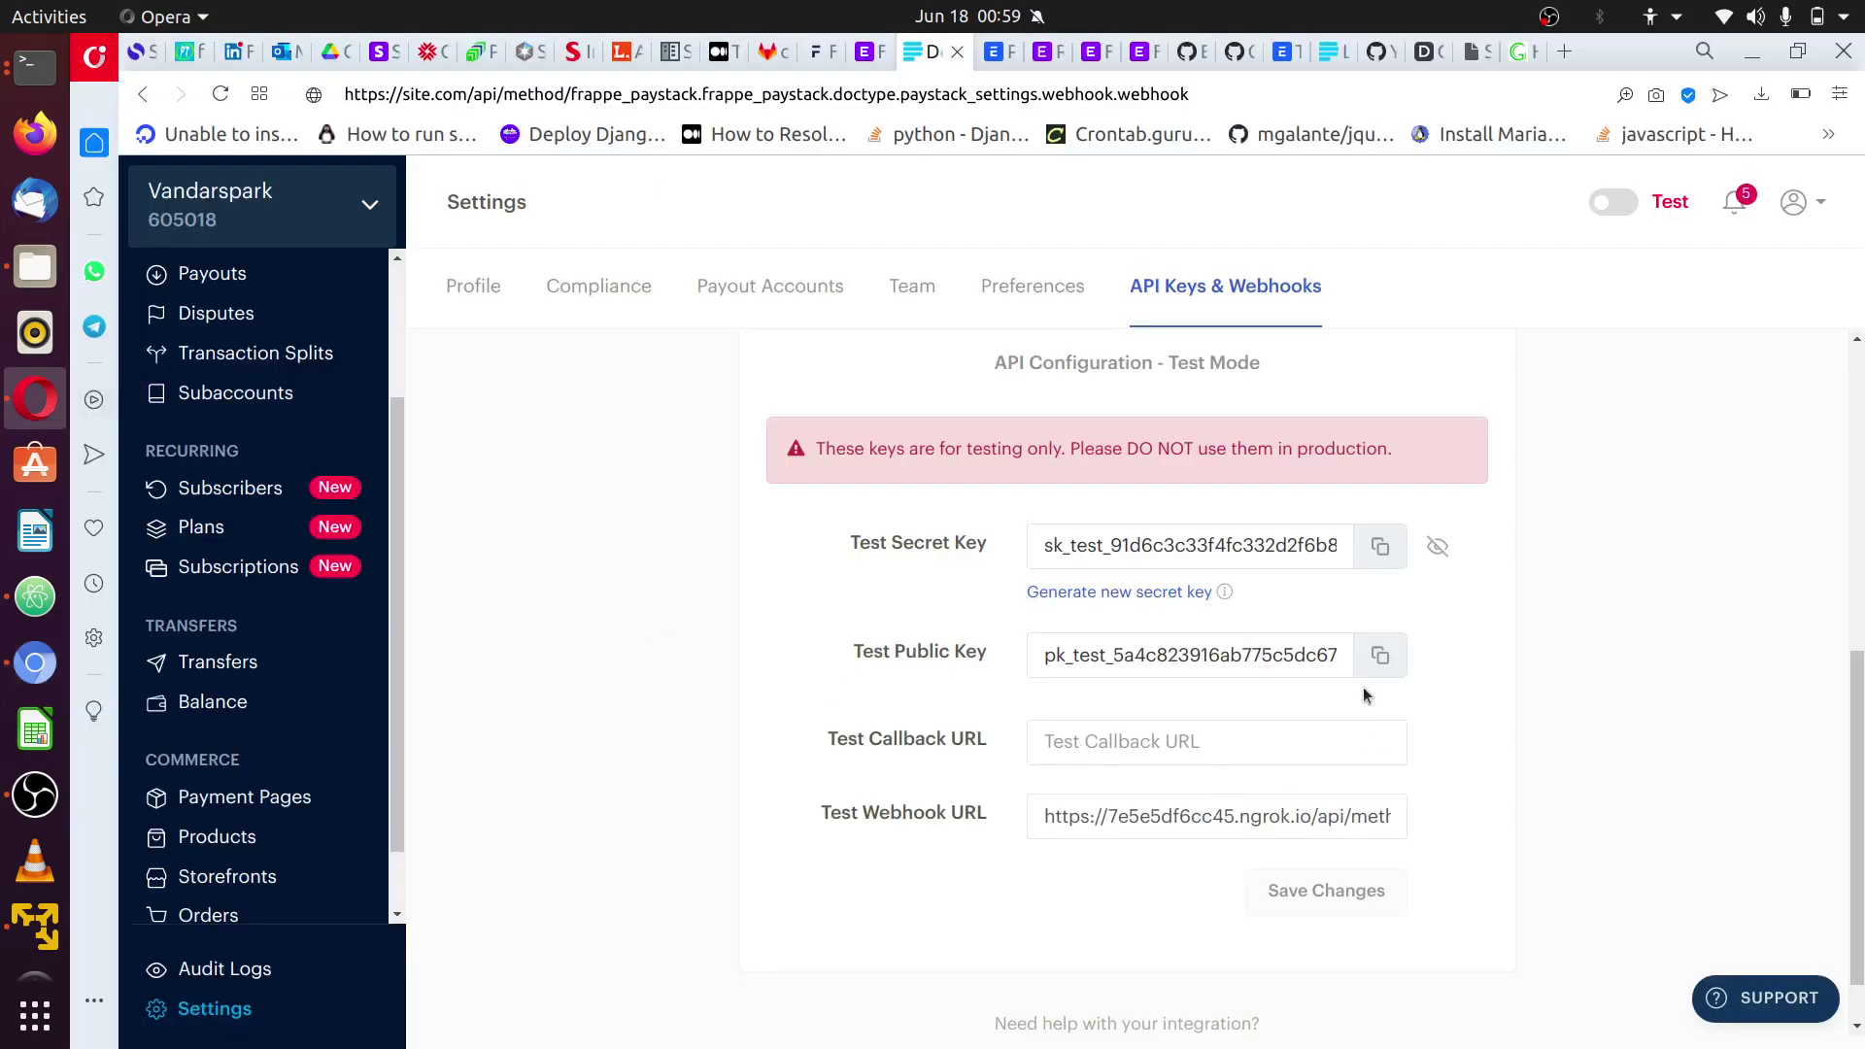
pyautogui.click(1381, 661)
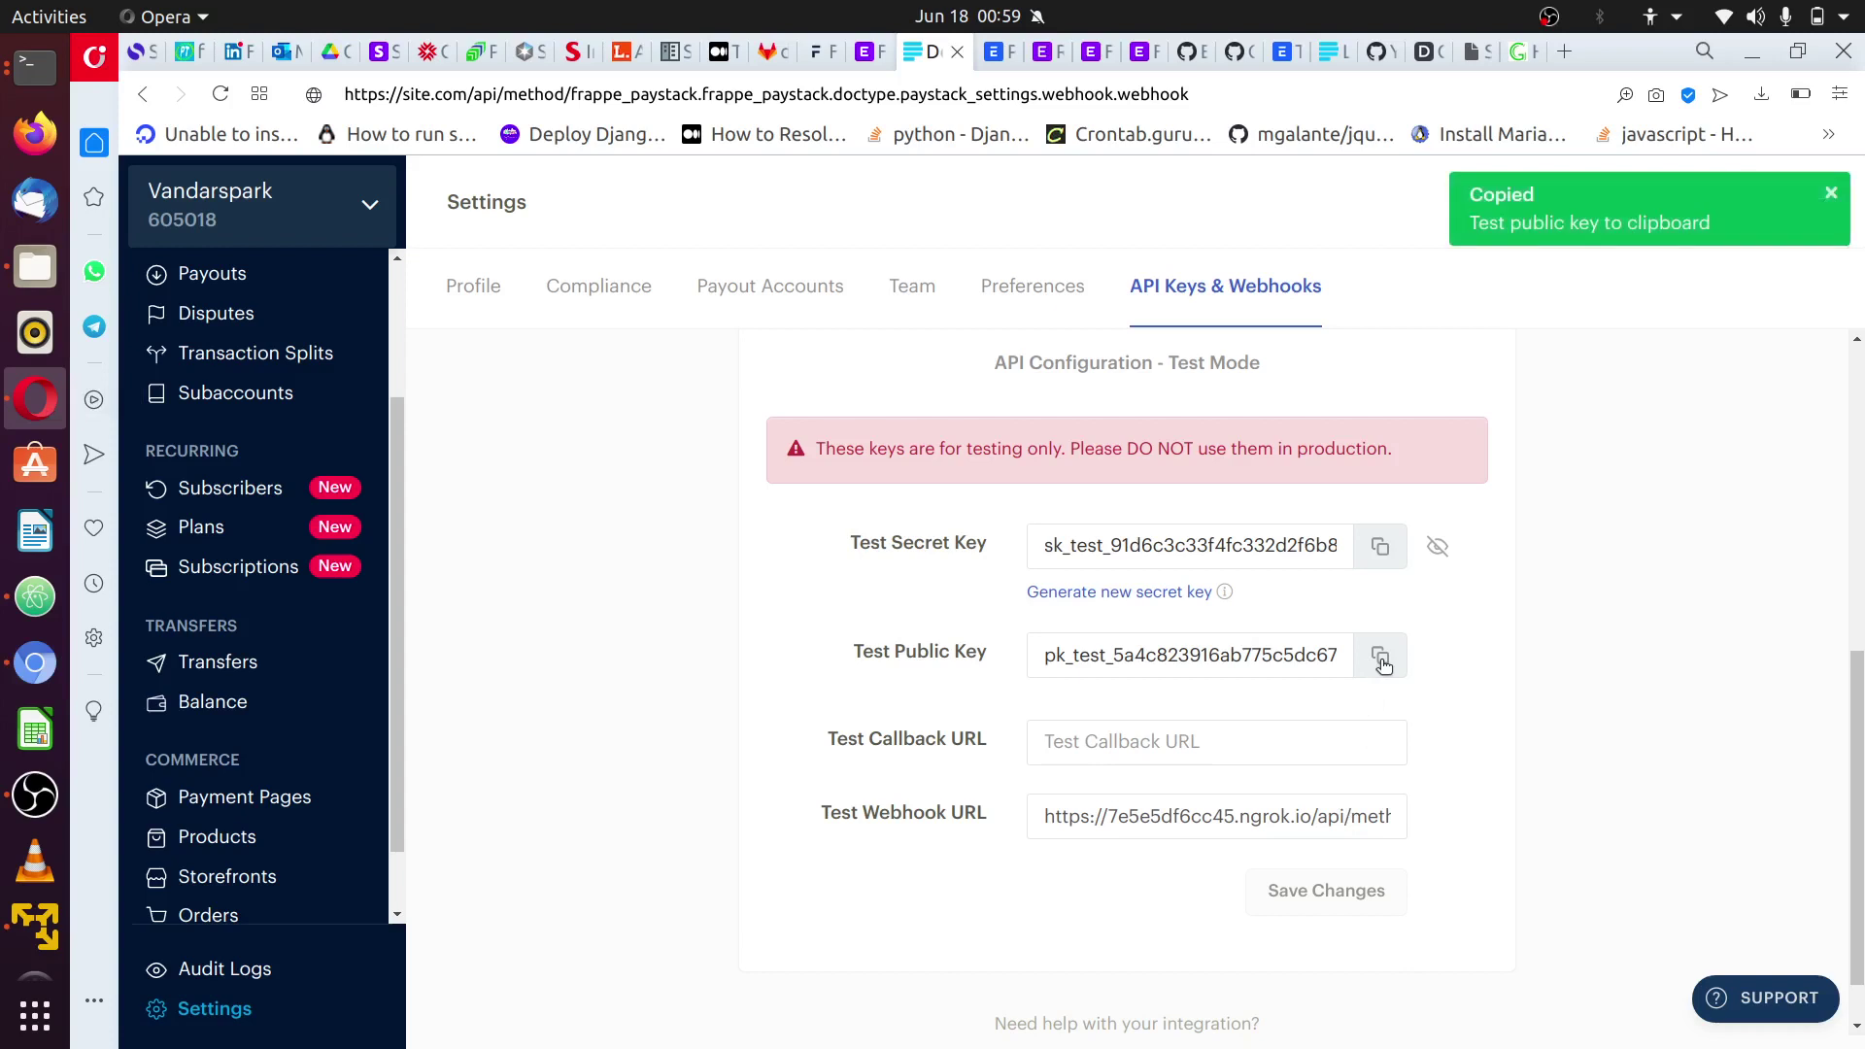
pyautogui.click(35, 663)
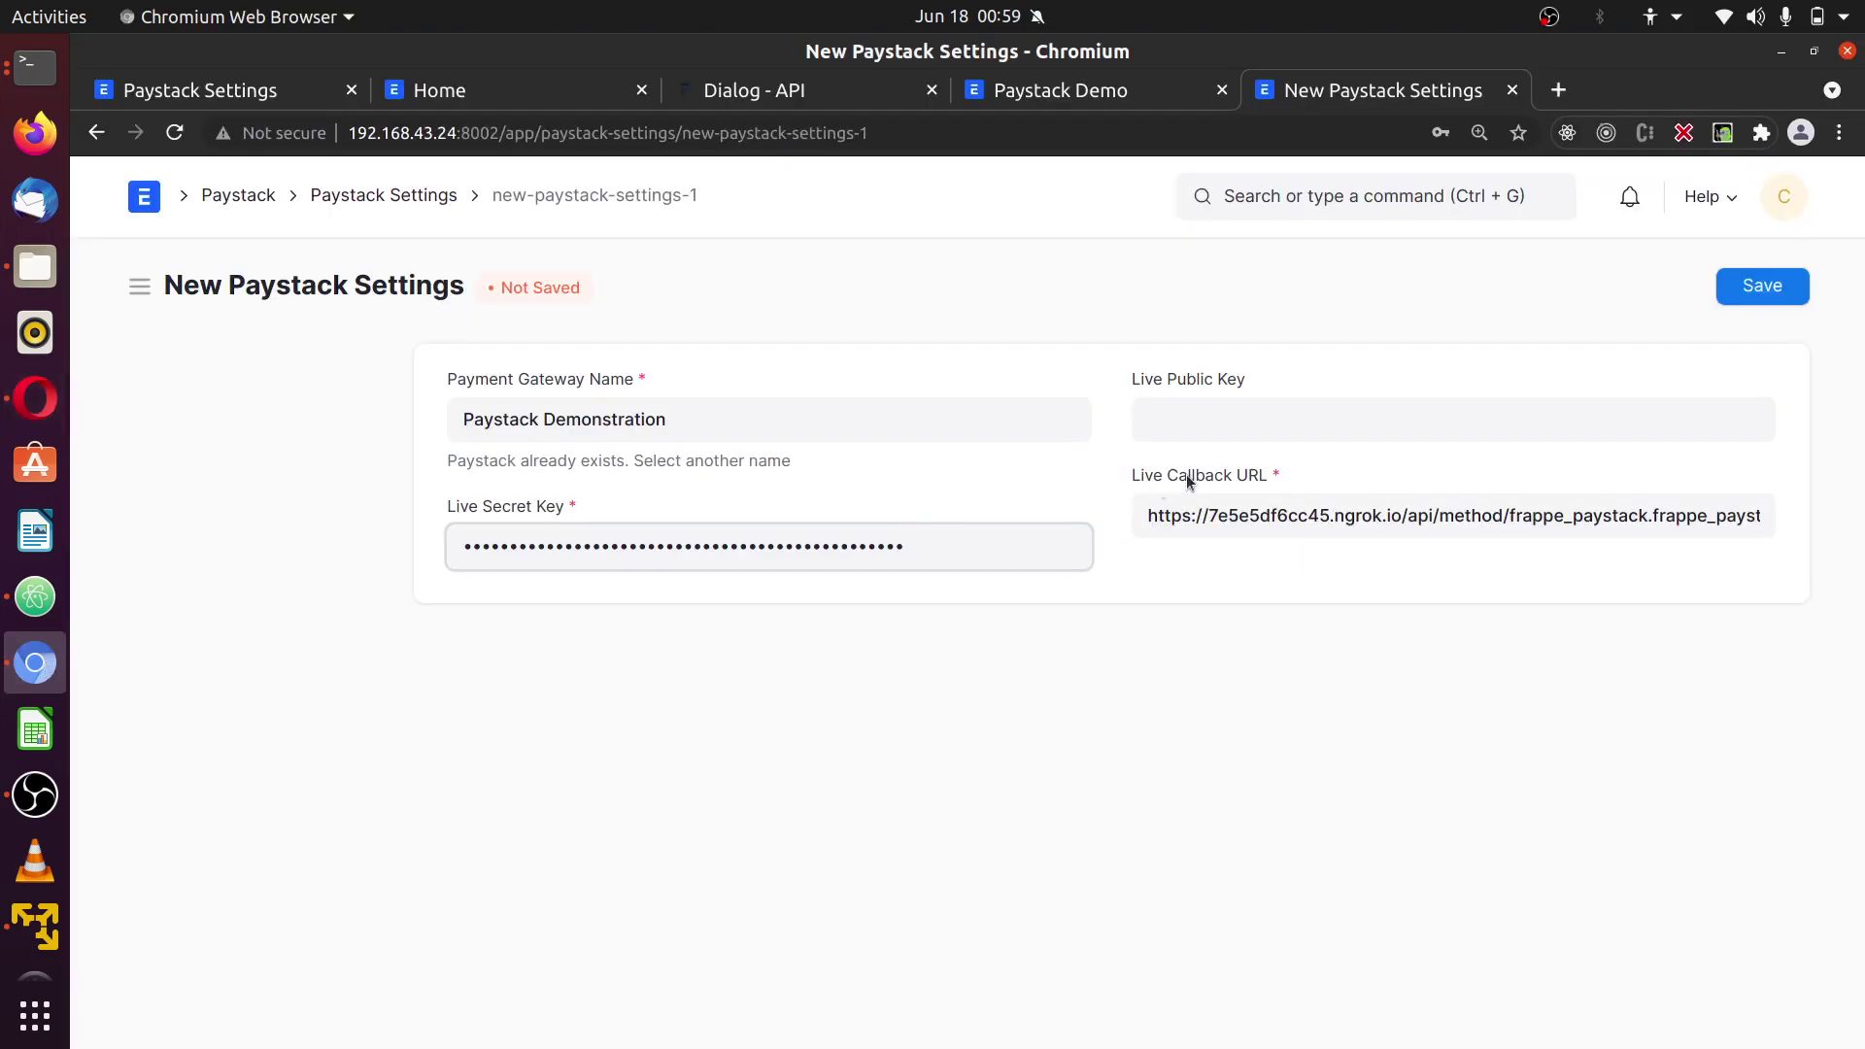
pyautogui.click(1295, 408)
pyautogui.hotkey('ctrl', 'v')
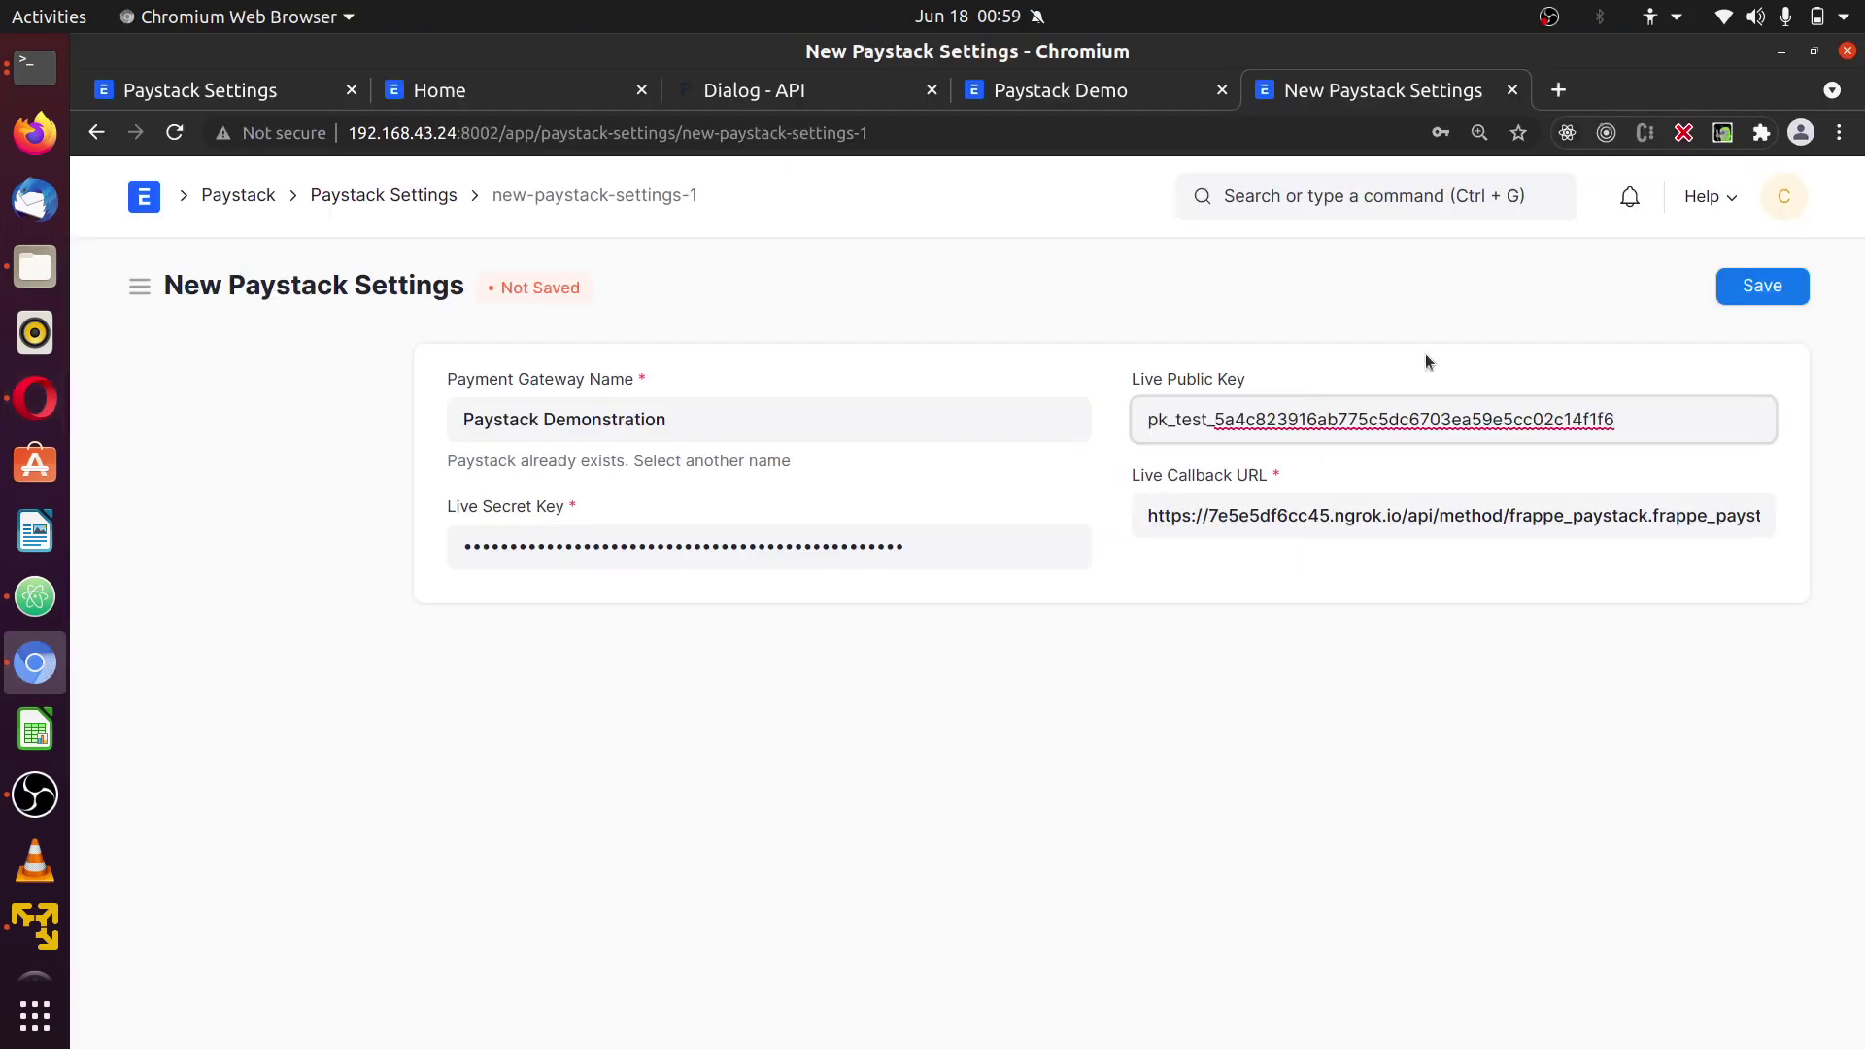
pyautogui.click(1732, 304)
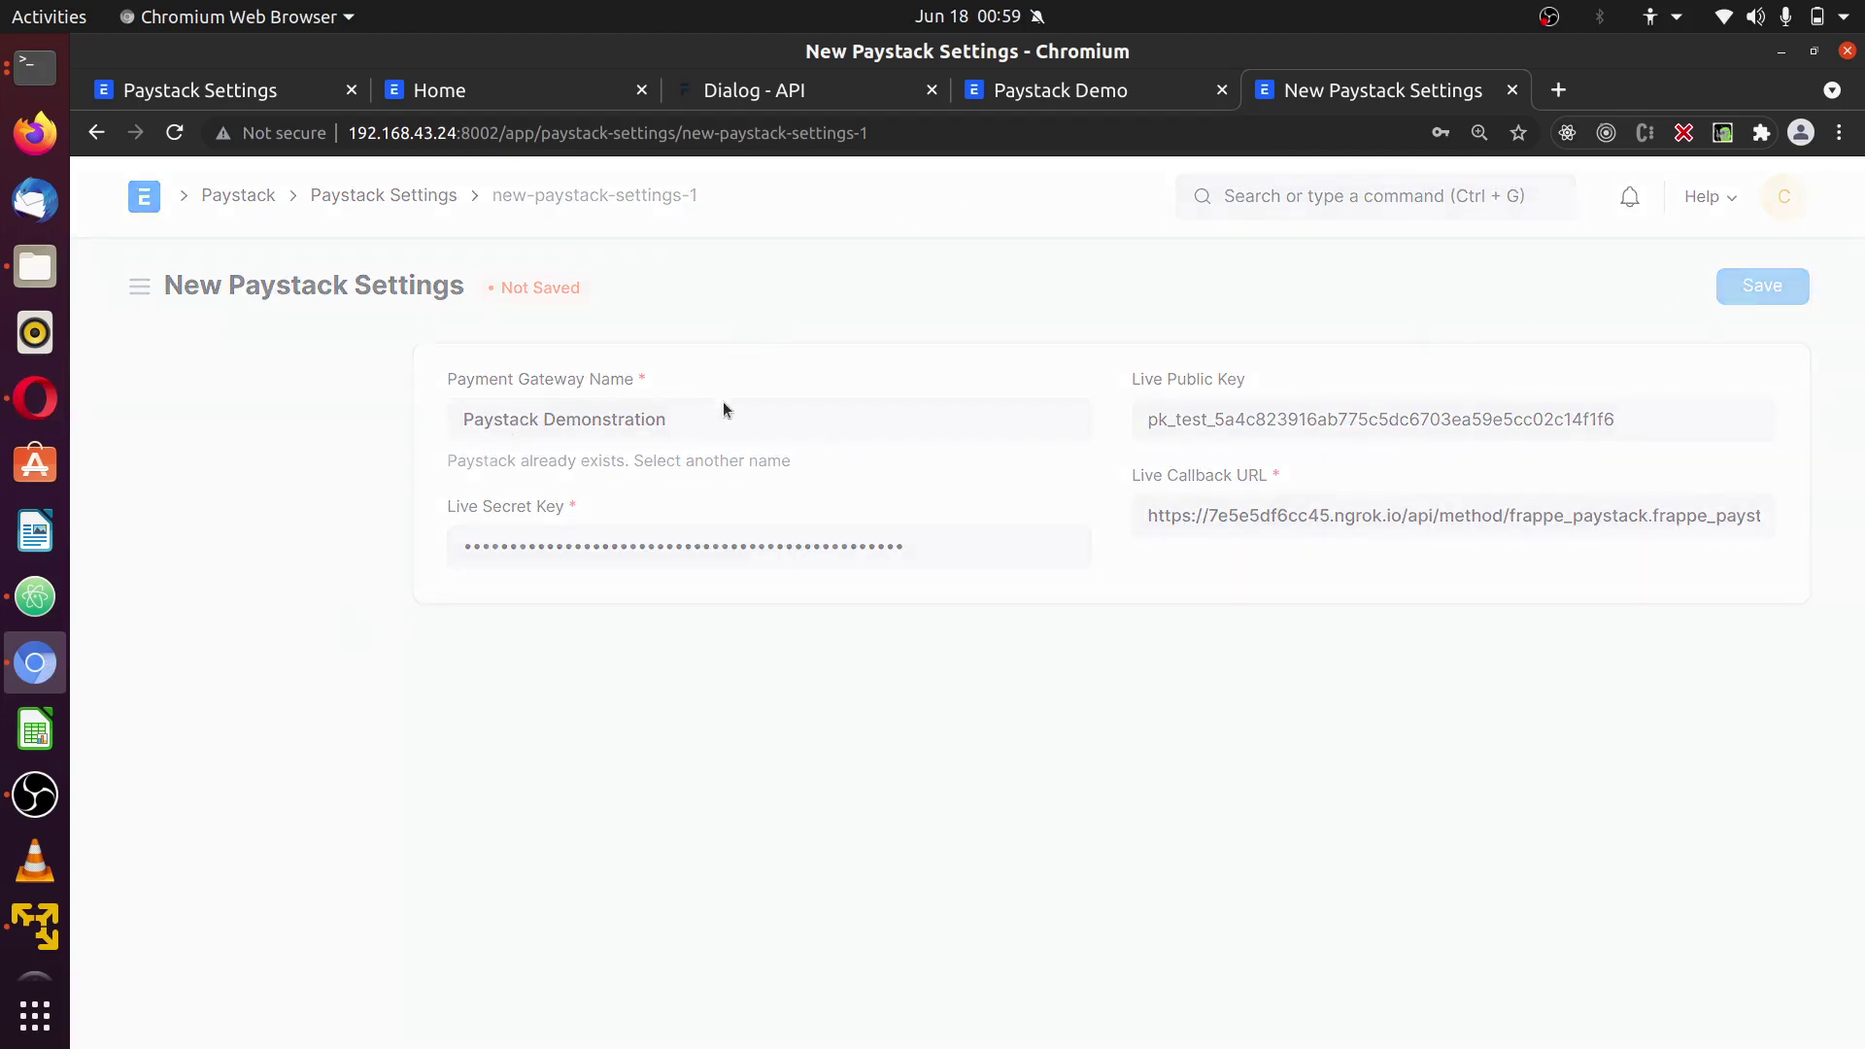
# - Open the Payment Gateway list via the awesome bar search 'payment ga'
pyautogui.click(1379, 186)
pyautogui.write('pa')
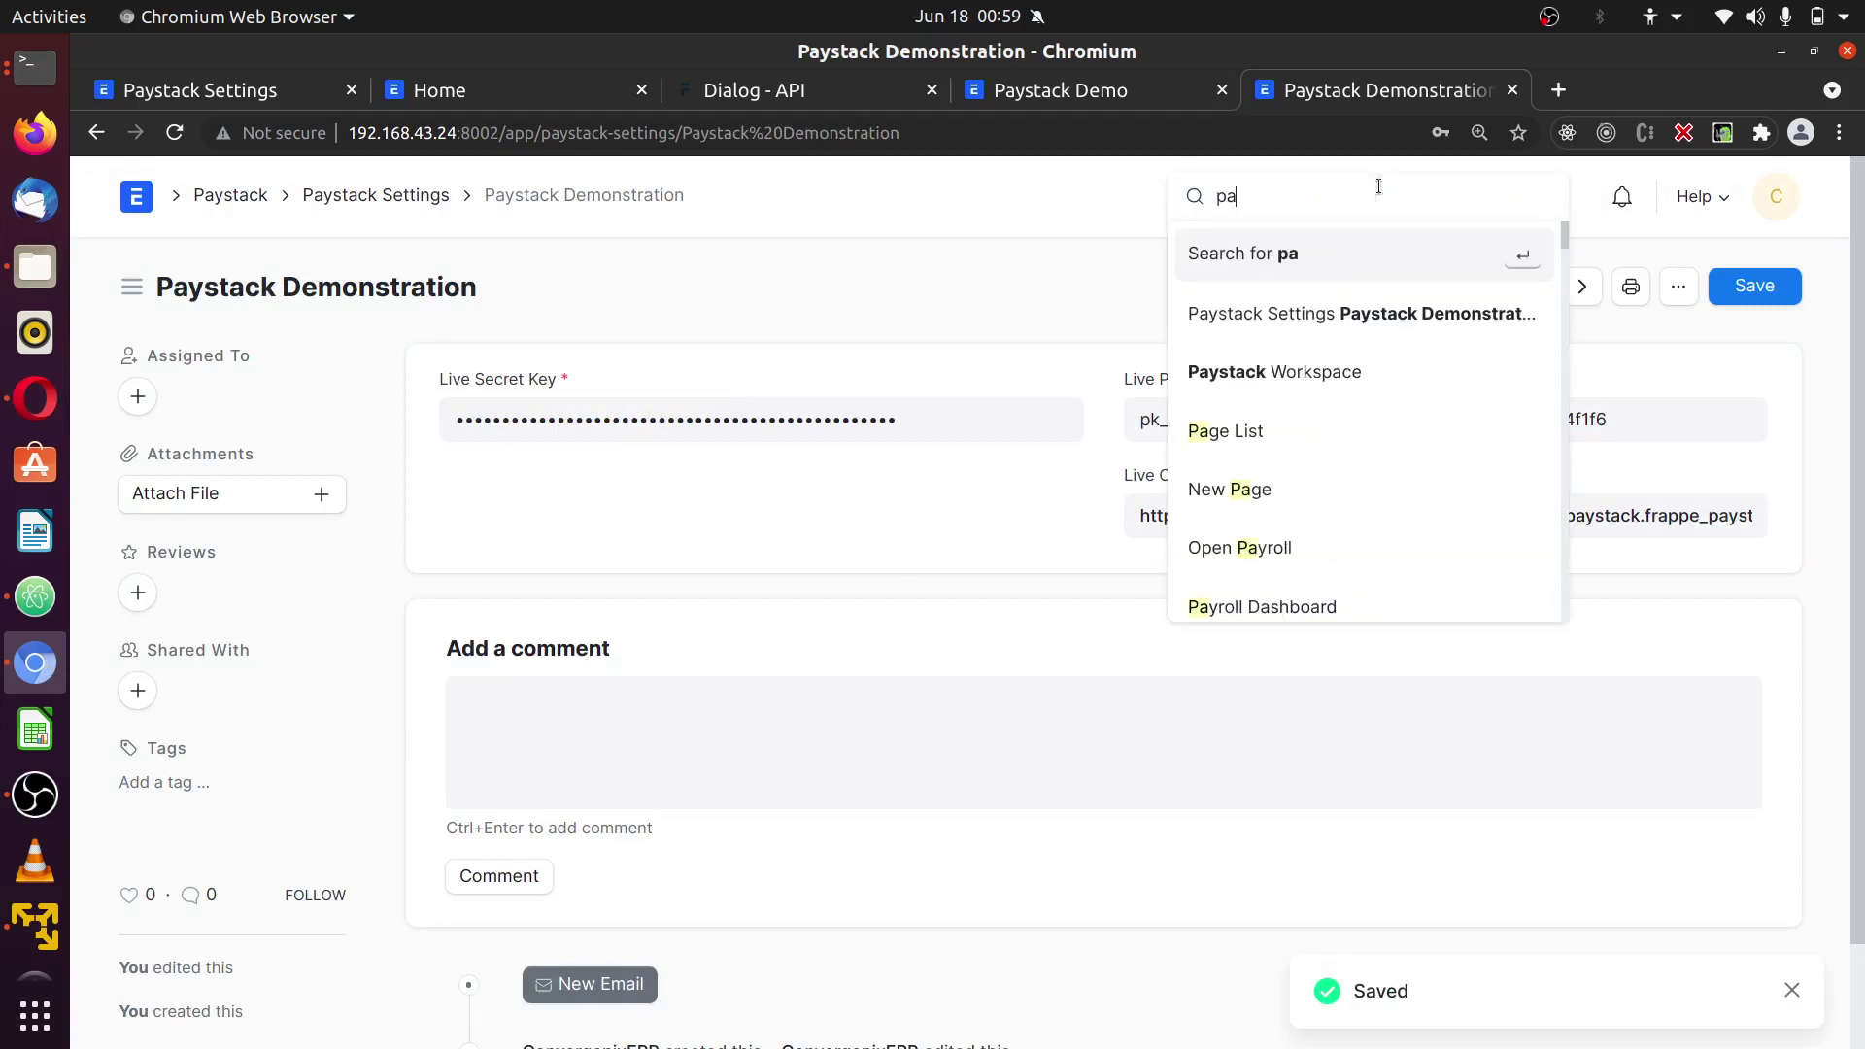
pyautogui.write('yment')
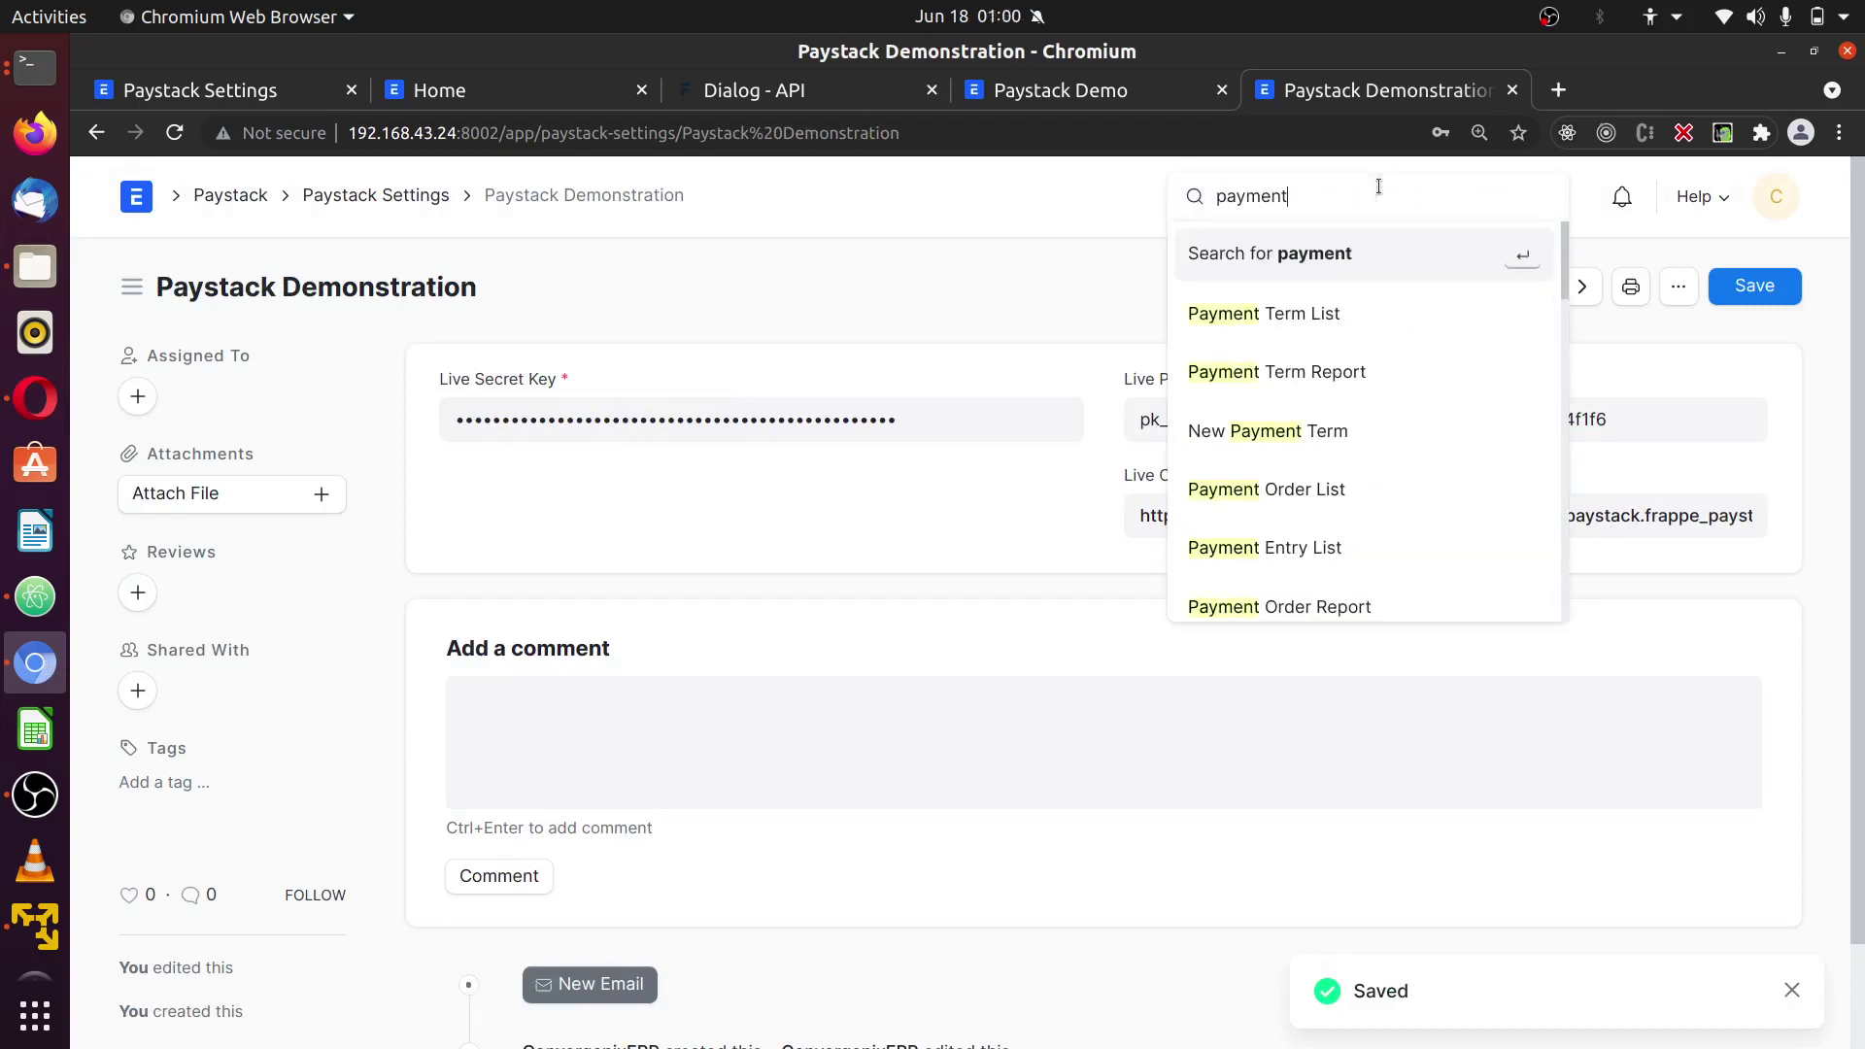
pyautogui.write(' ga')
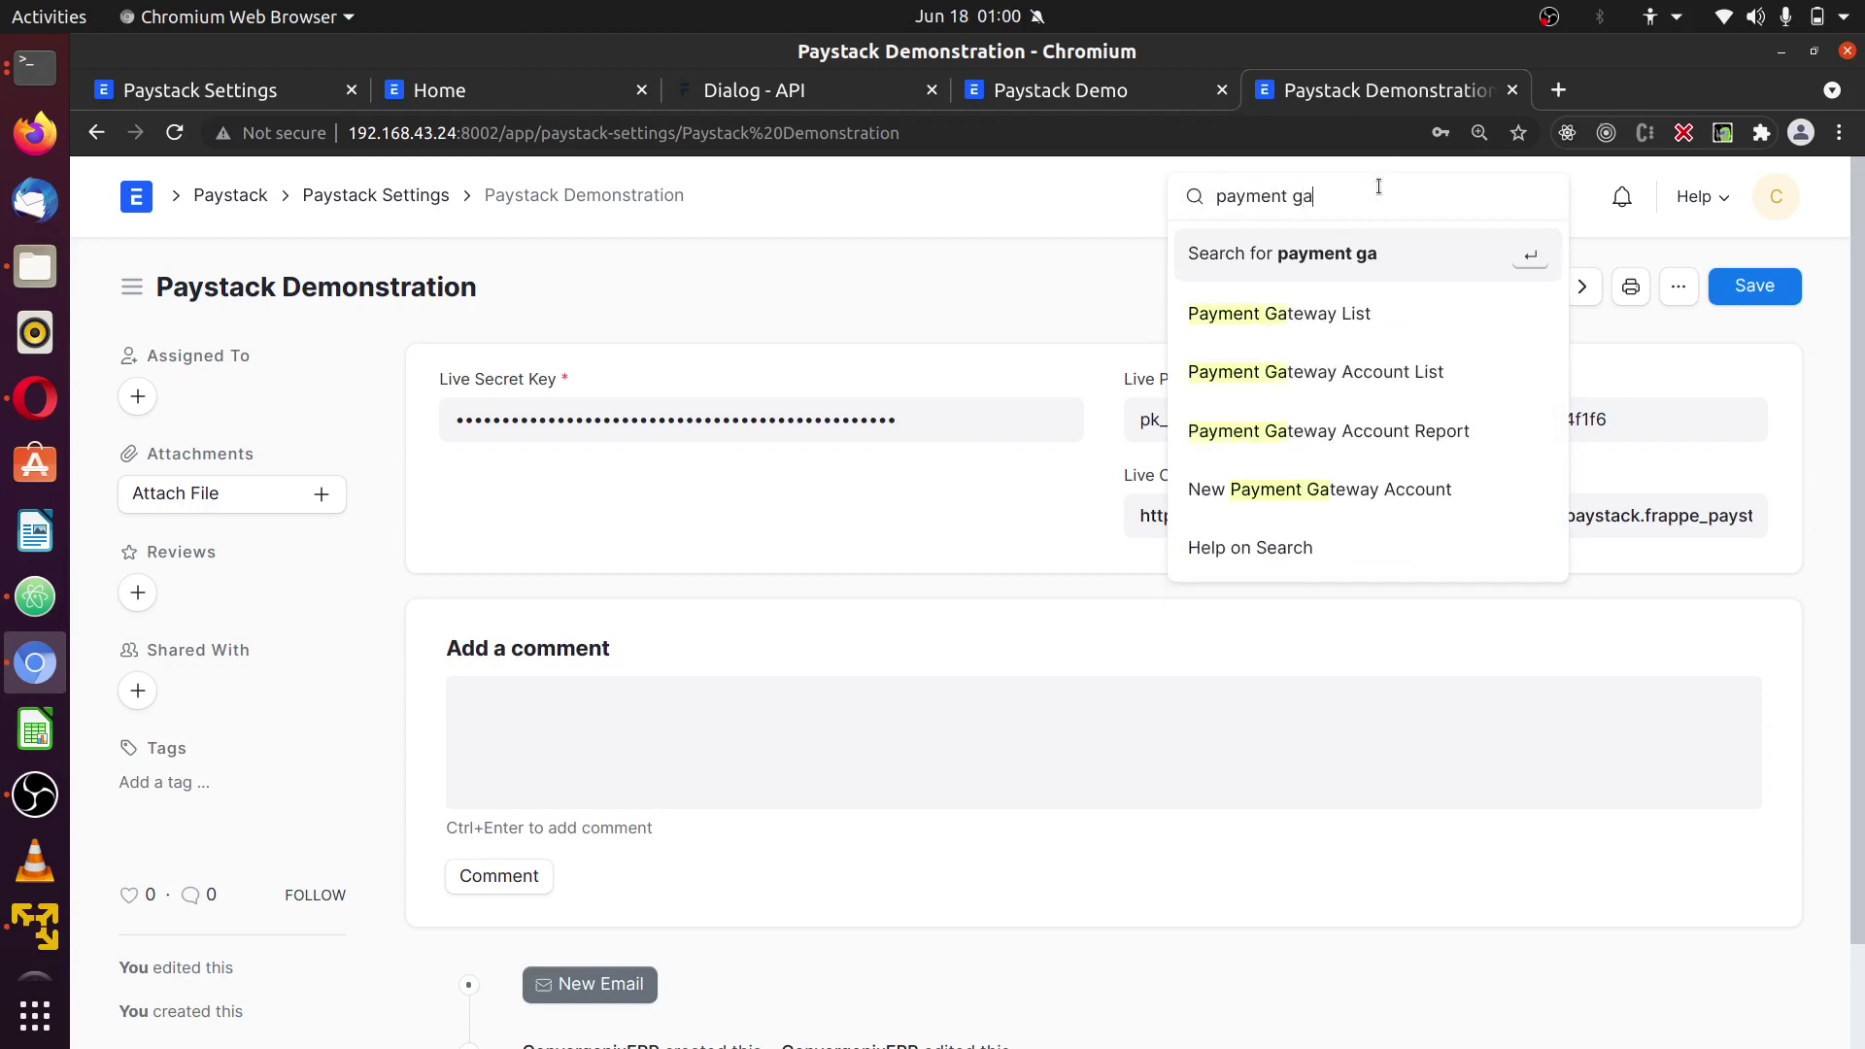
pyautogui.click(1320, 314)
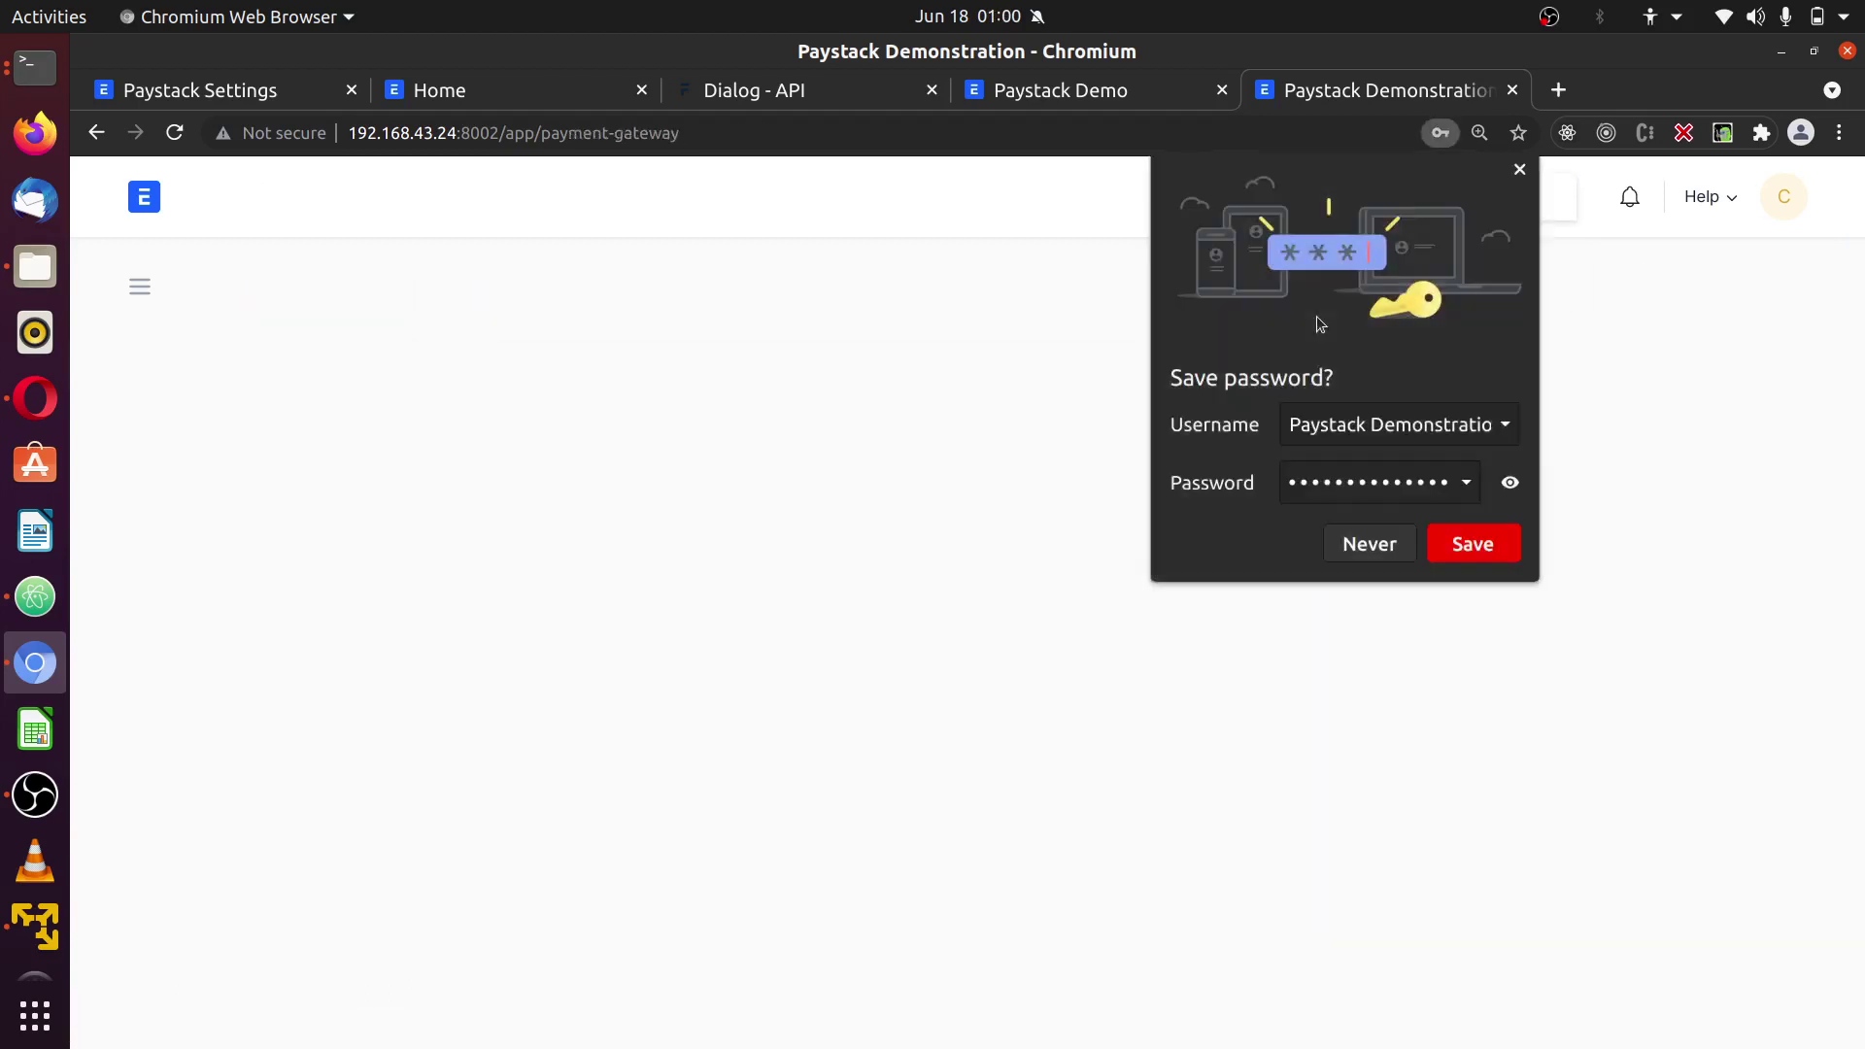
pyautogui.click(1564, 198)
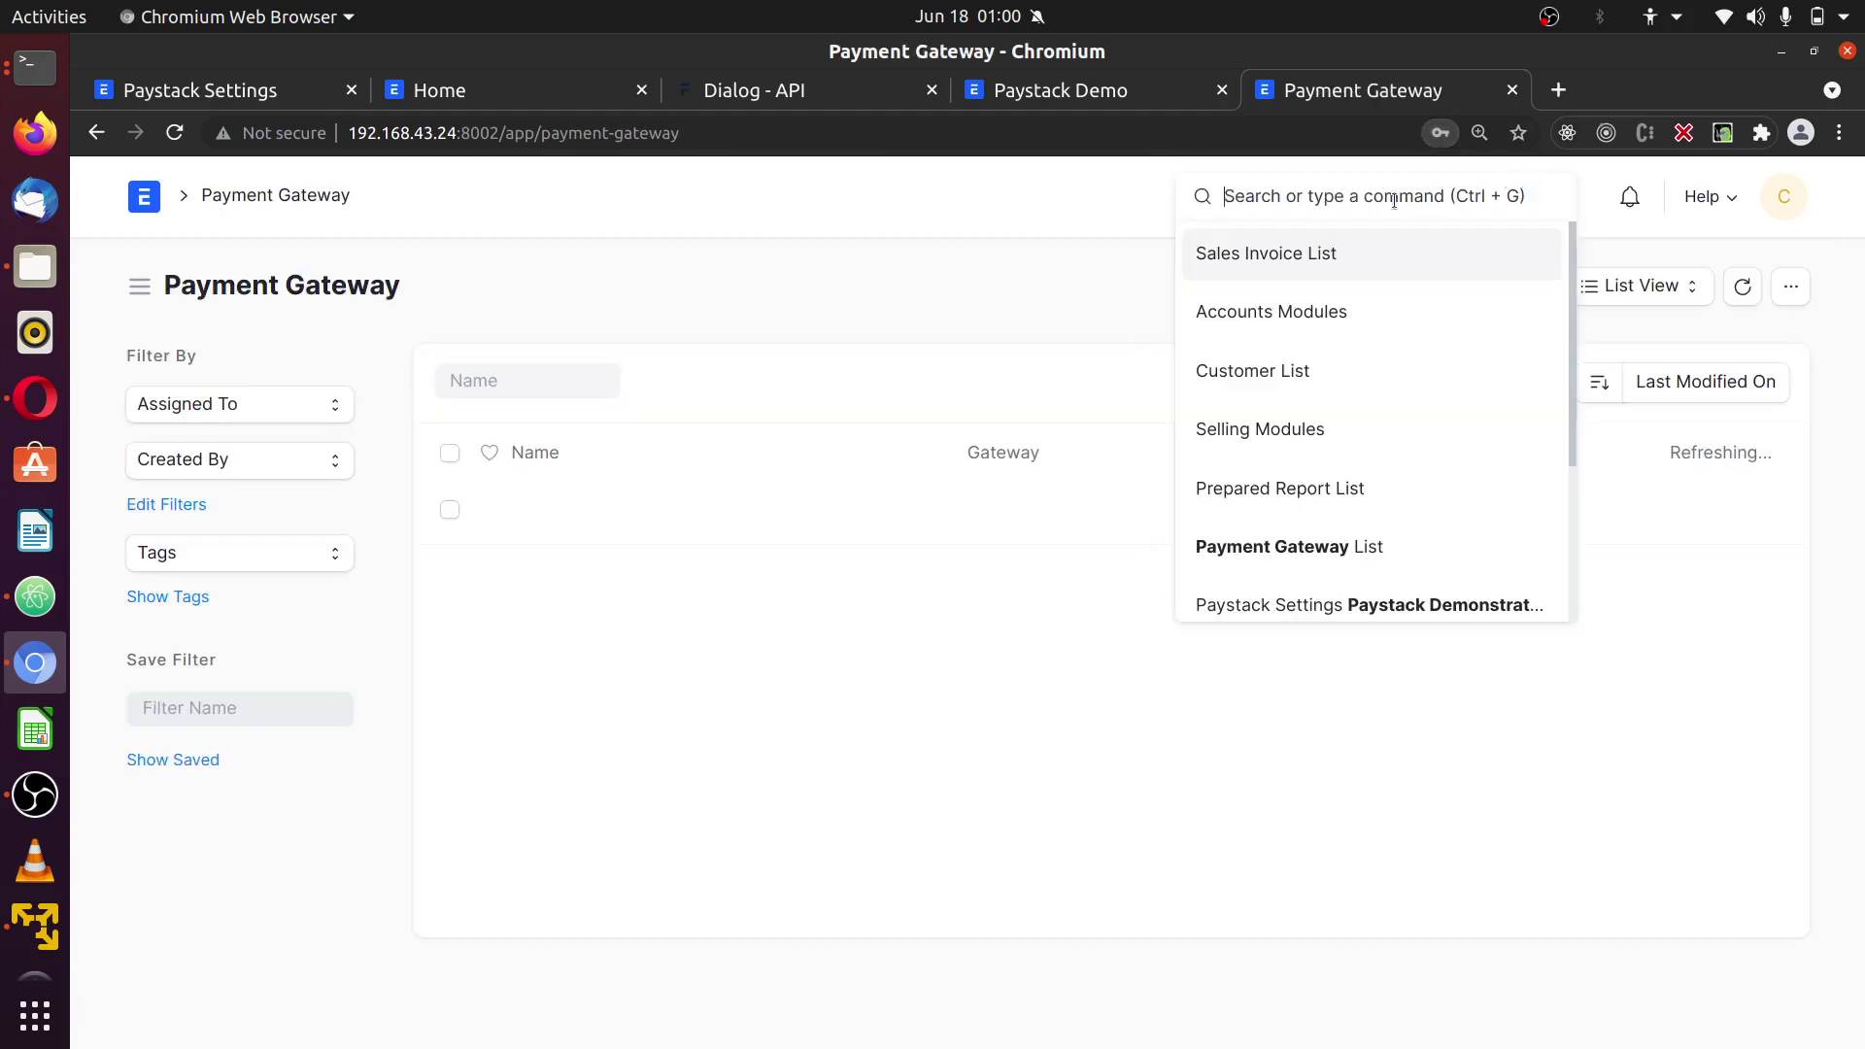
pyautogui.click(1032, 277)
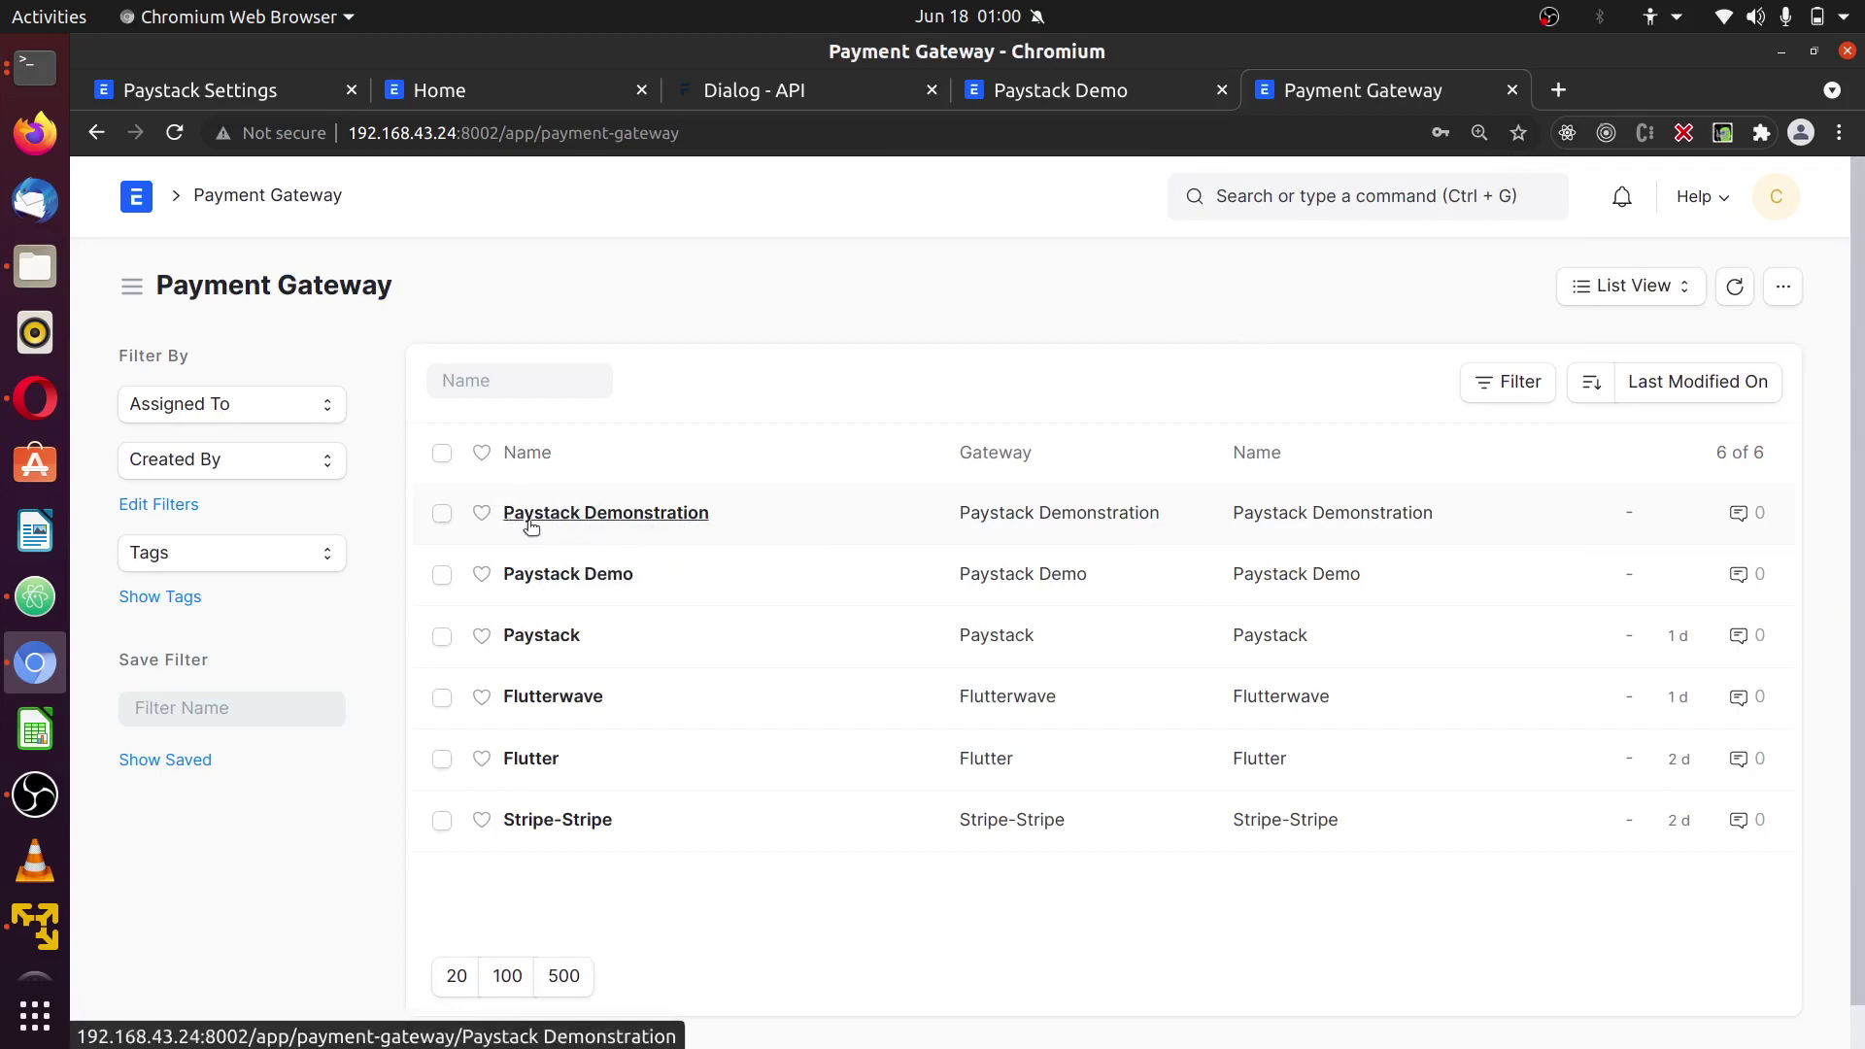
# - Open Paystack Demonstration and check its Gateway Settings and Gateway Controller values
pyautogui.click(575, 515)
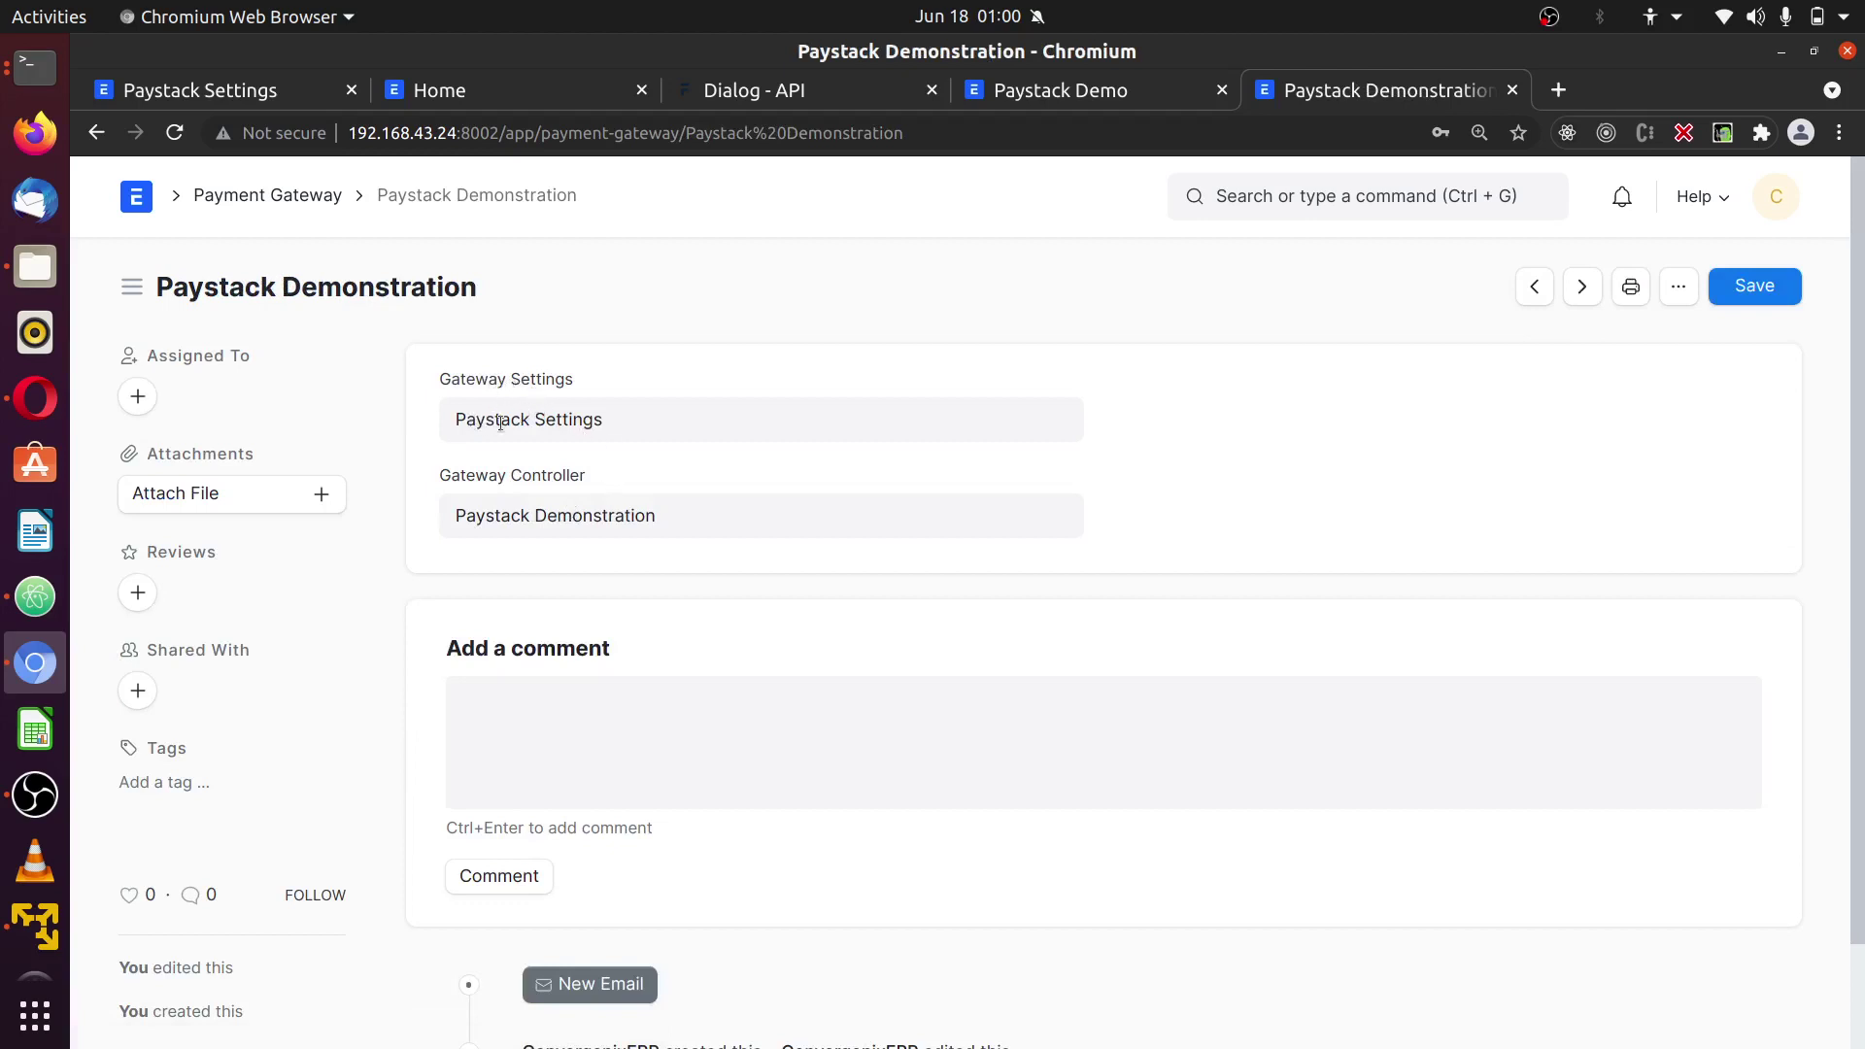
pyautogui.click(619, 430)
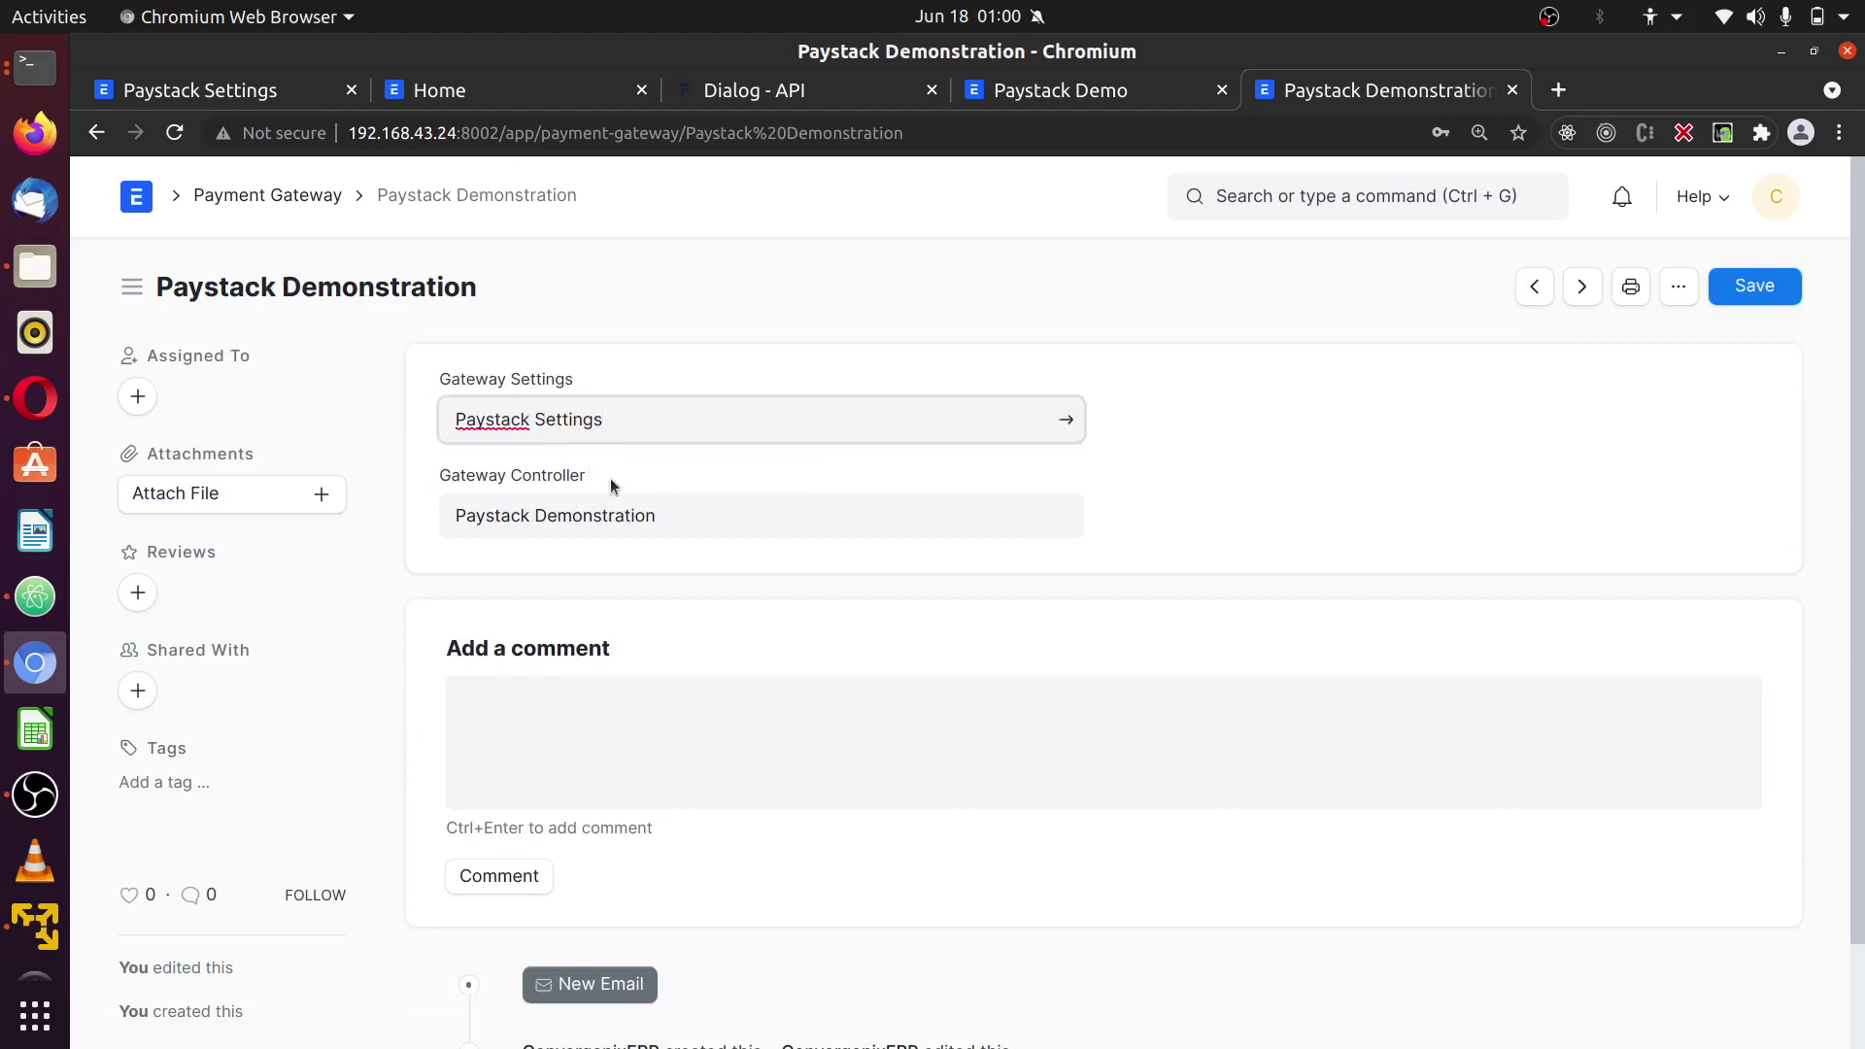
pyautogui.click(670, 522)
pyautogui.click(1260, 498)
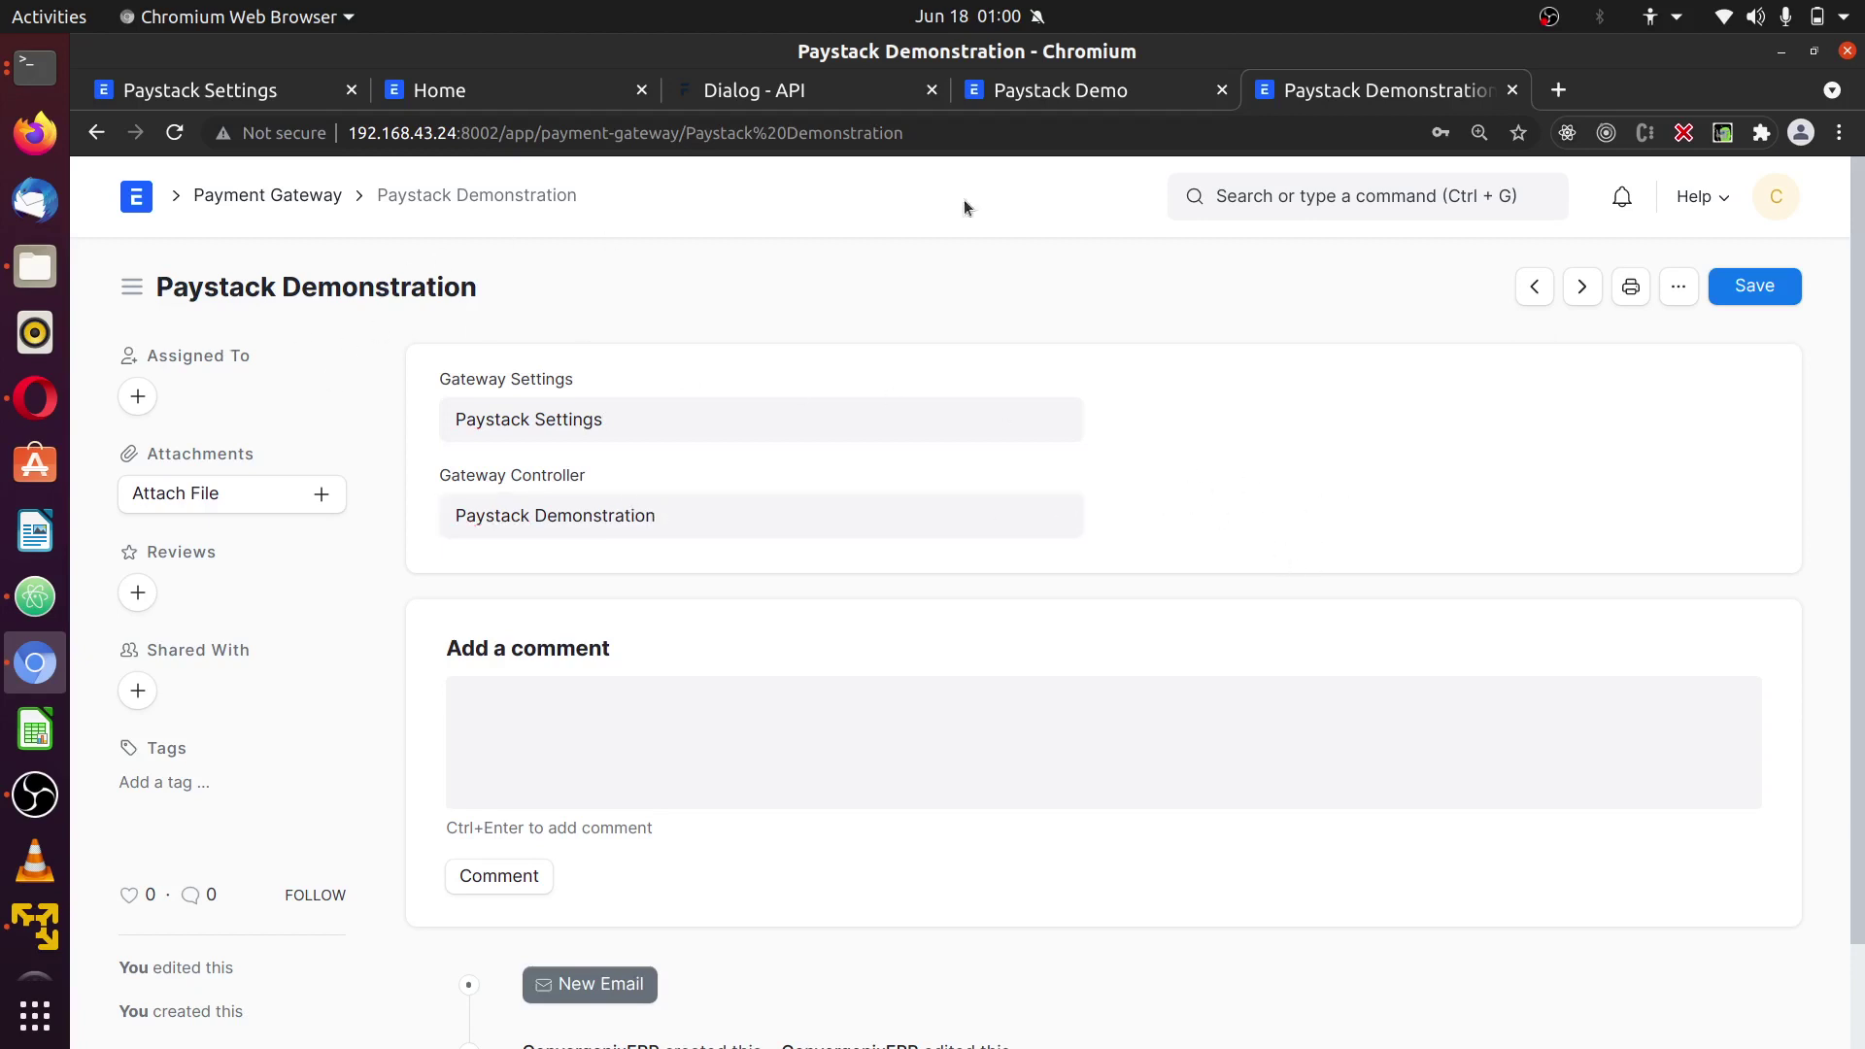
# - Start a new Payment Gateway Account using the Paystack Demonstration gateway
pyautogui.click(1263, 189)
pyautogui.write('pa')
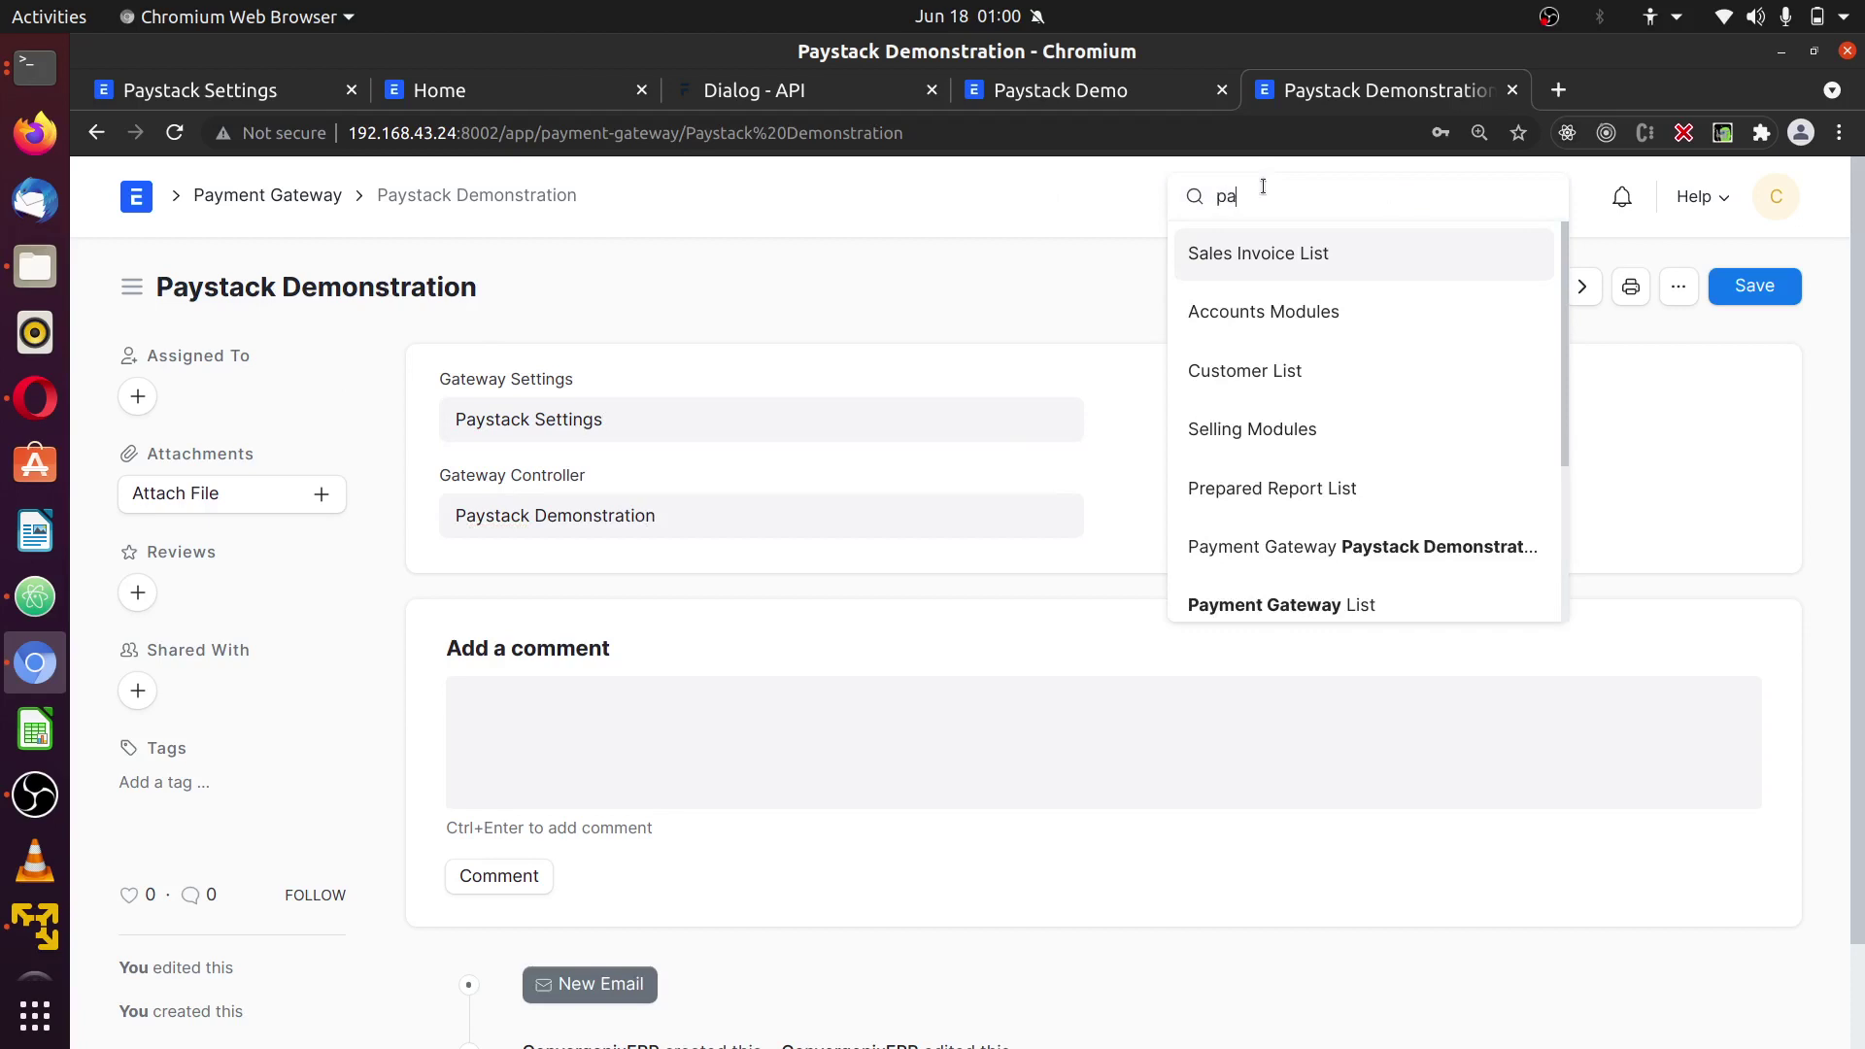
pyautogui.write('yment gatew')
pyautogui.click(1400, 369)
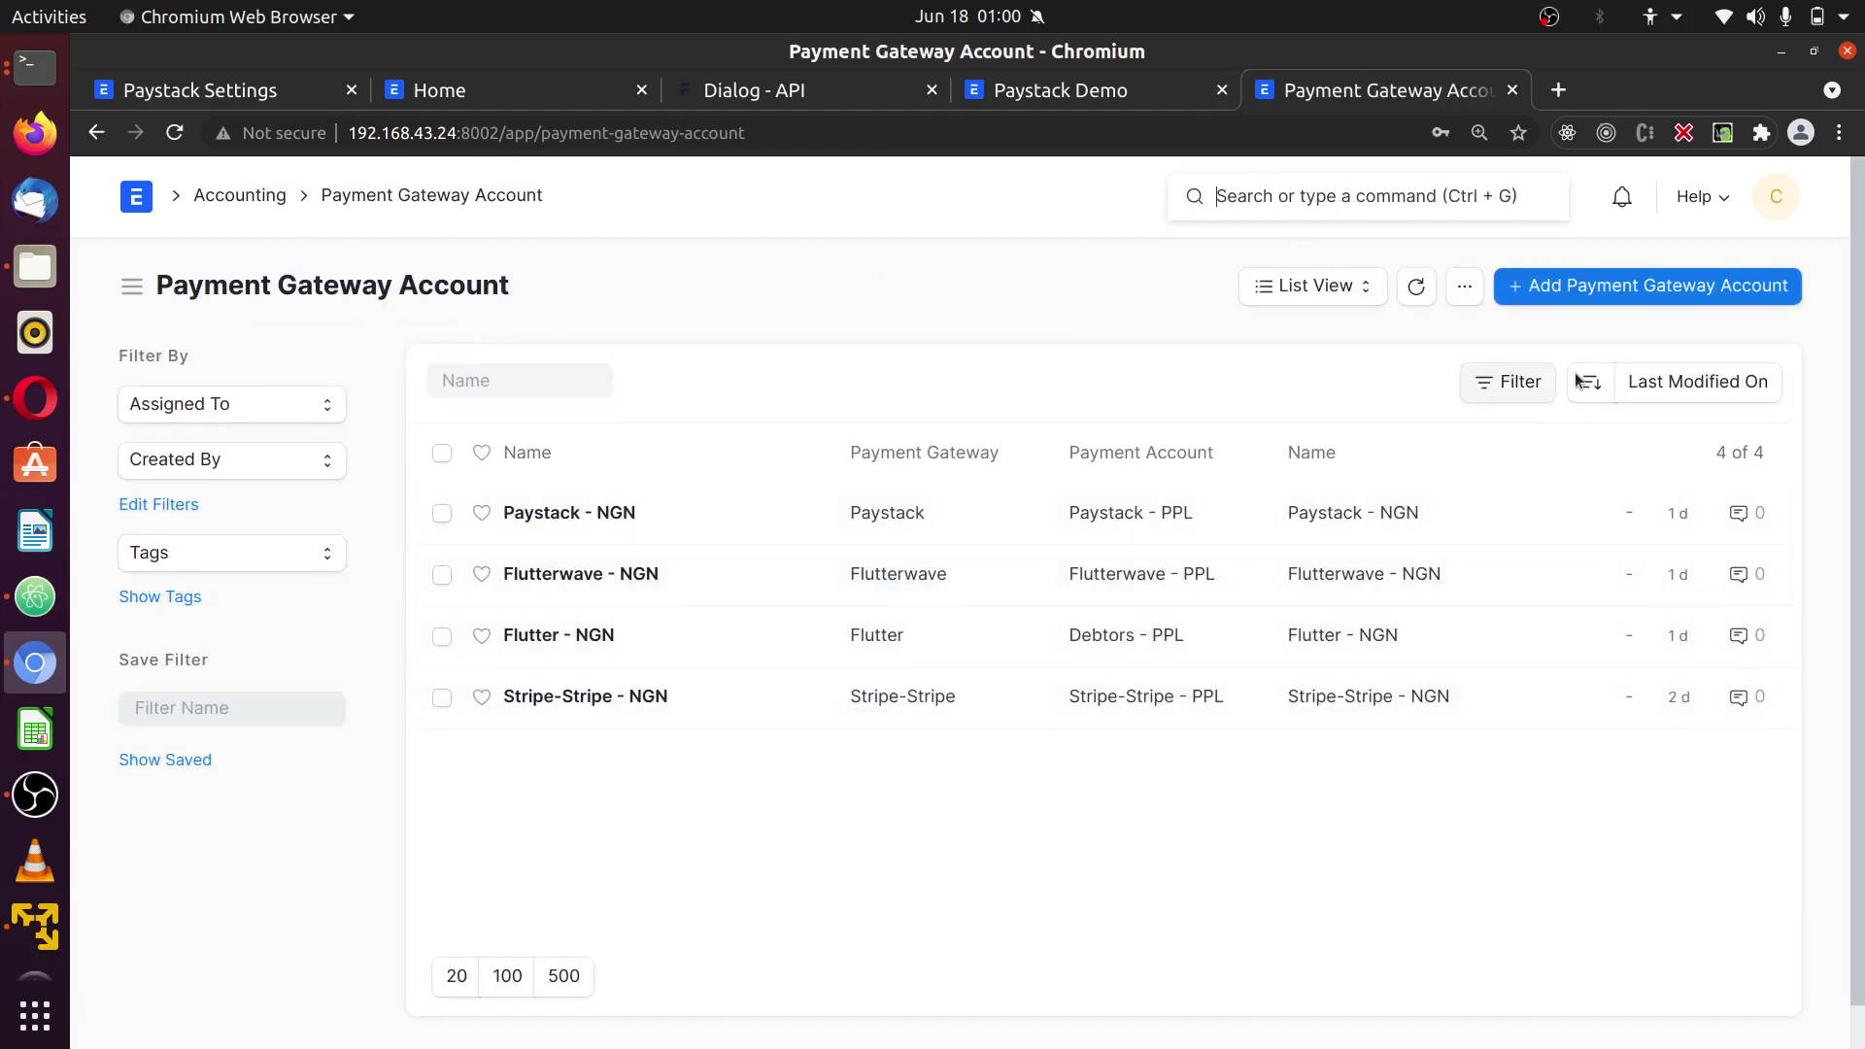
pyautogui.click(1531, 286)
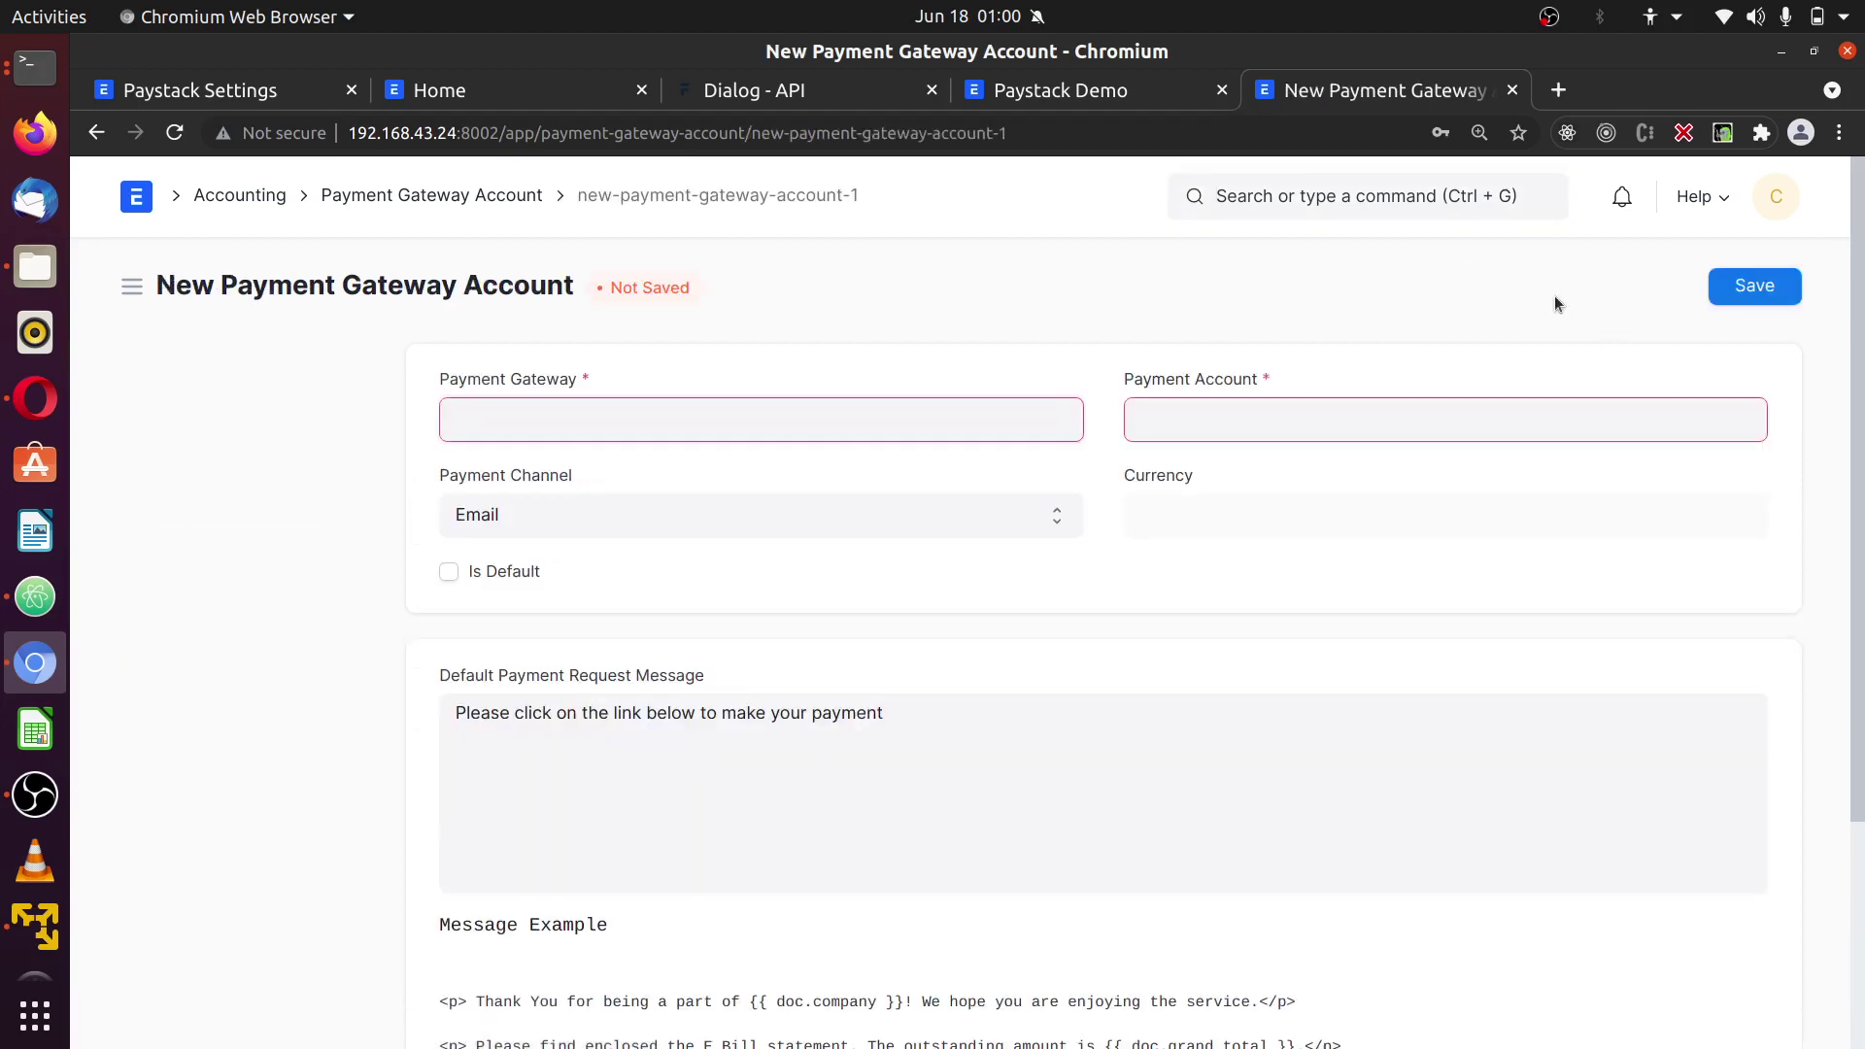
pyautogui.click(987, 416)
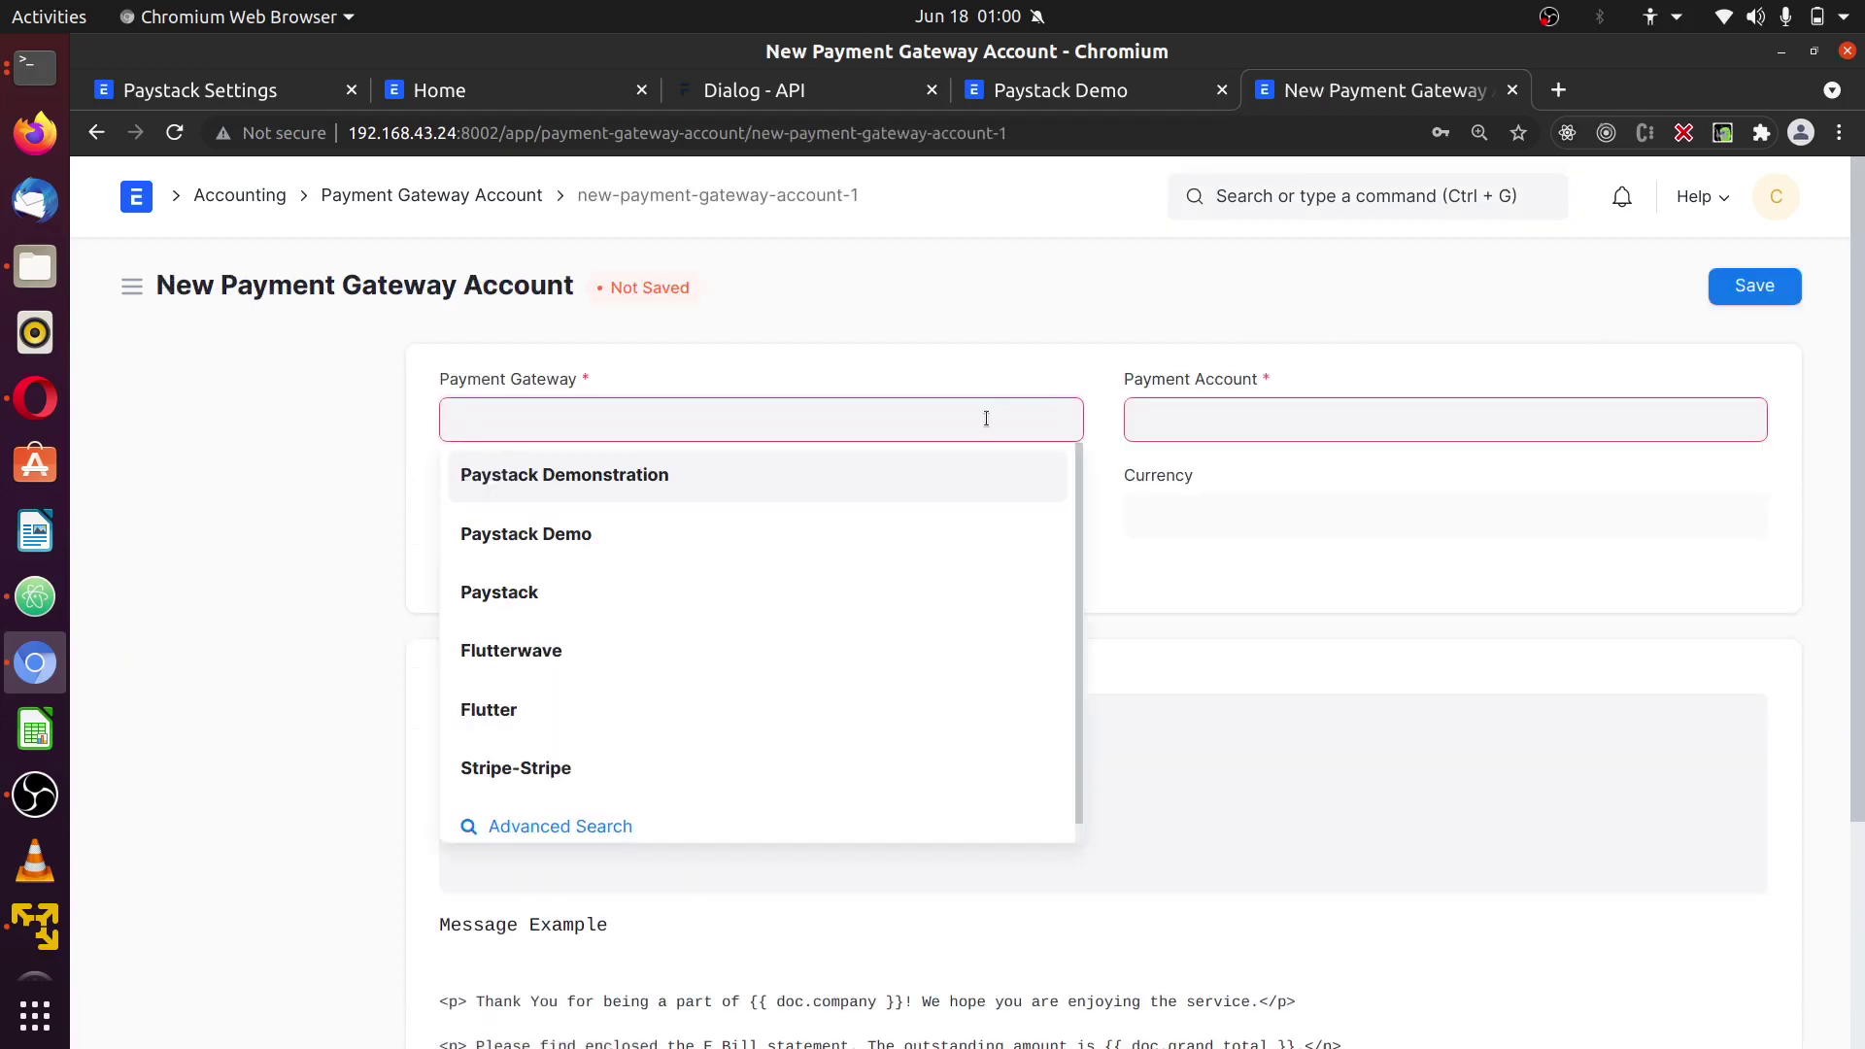
pyautogui.click(501, 484)
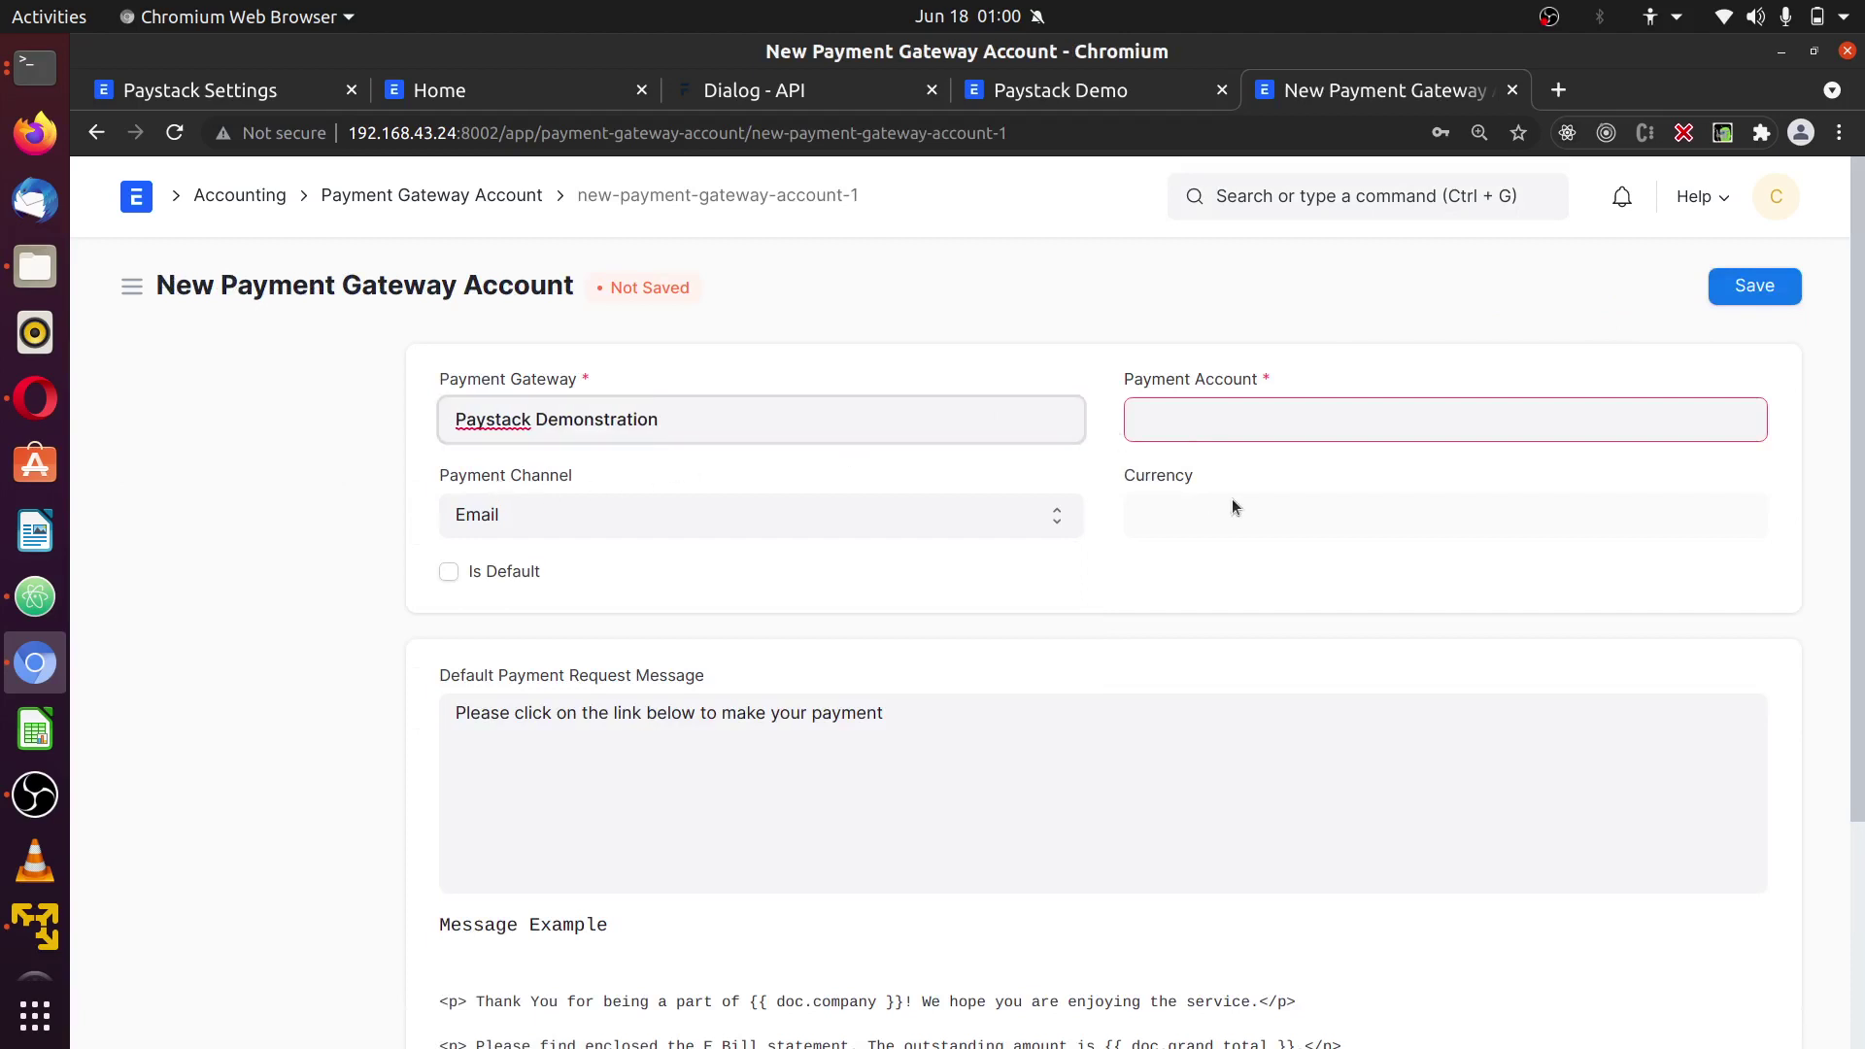
# - Set Debtors - PPL as payment account, mark it default and save
pyautogui.click(1263, 426)
pyautogui.write('deb')
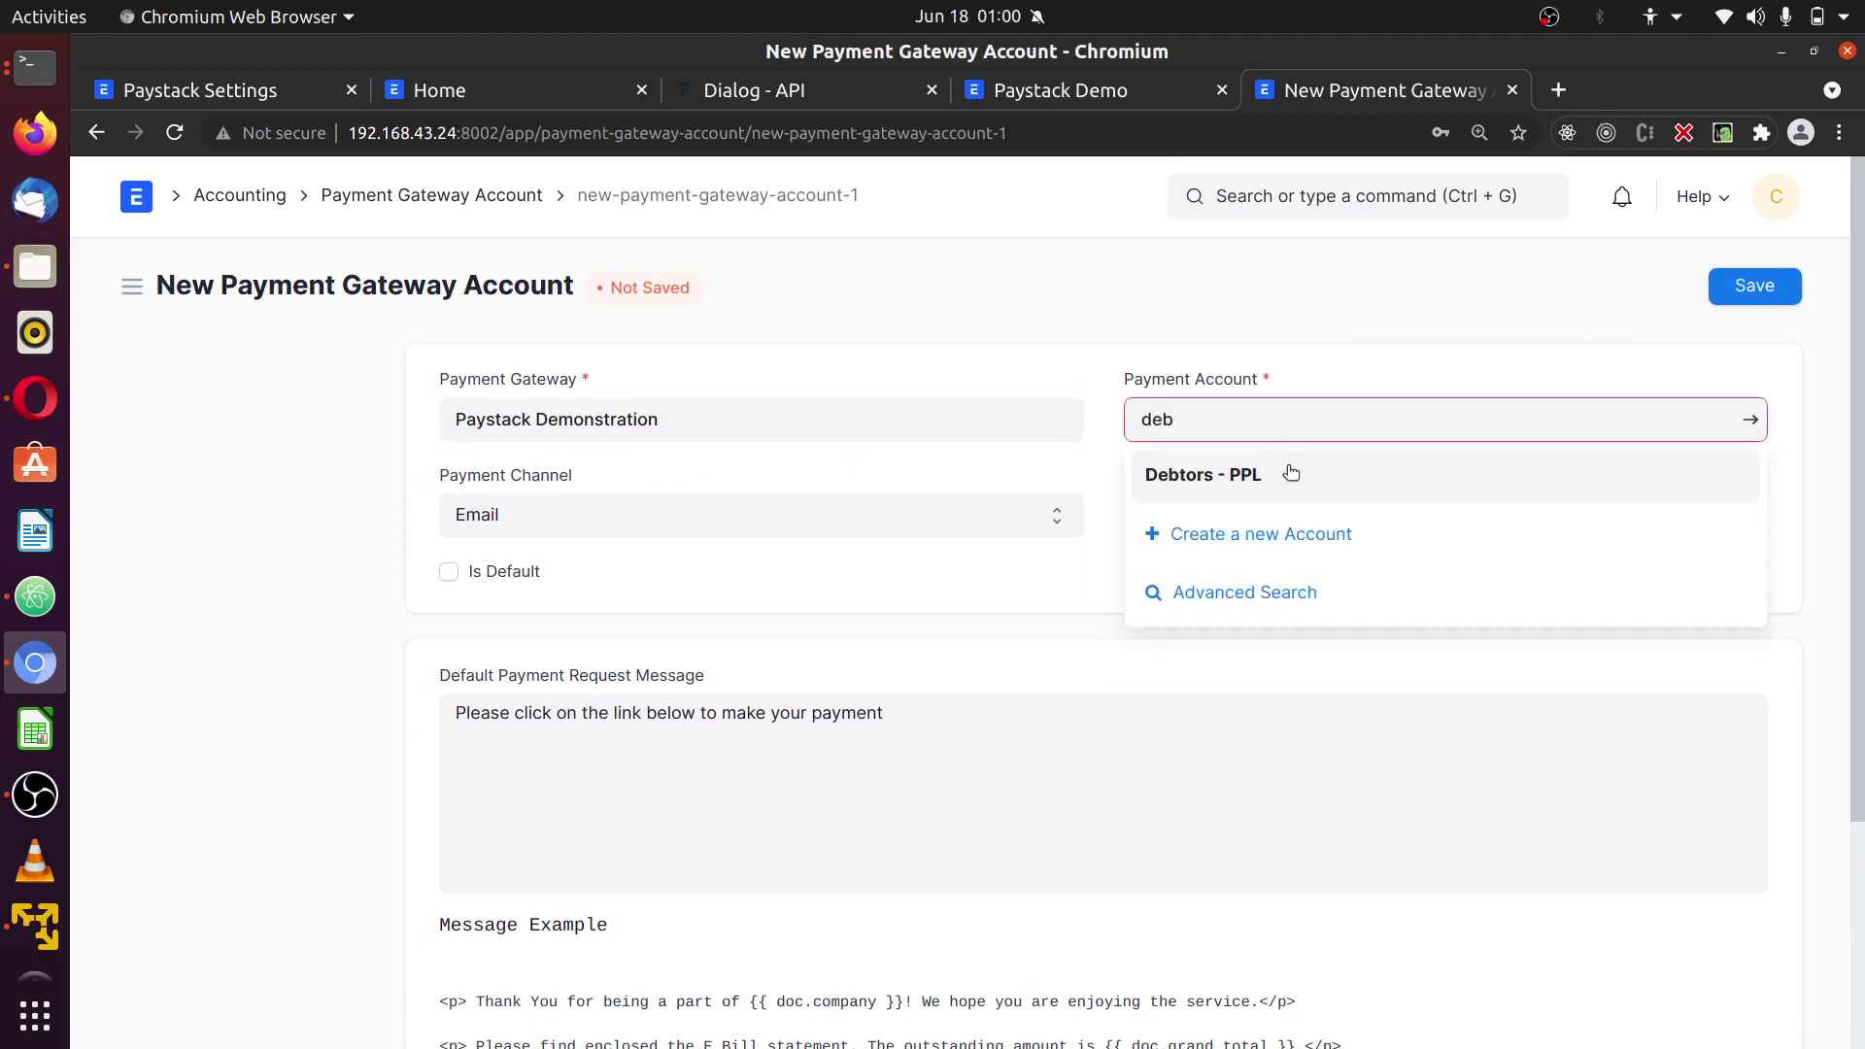
pyautogui.click(1293, 476)
pyautogui.click(1291, 572)
pyautogui.moveTo(1173, 522); pyautogui.dragTo(1146, 518)
pyautogui.click(1144, 597)
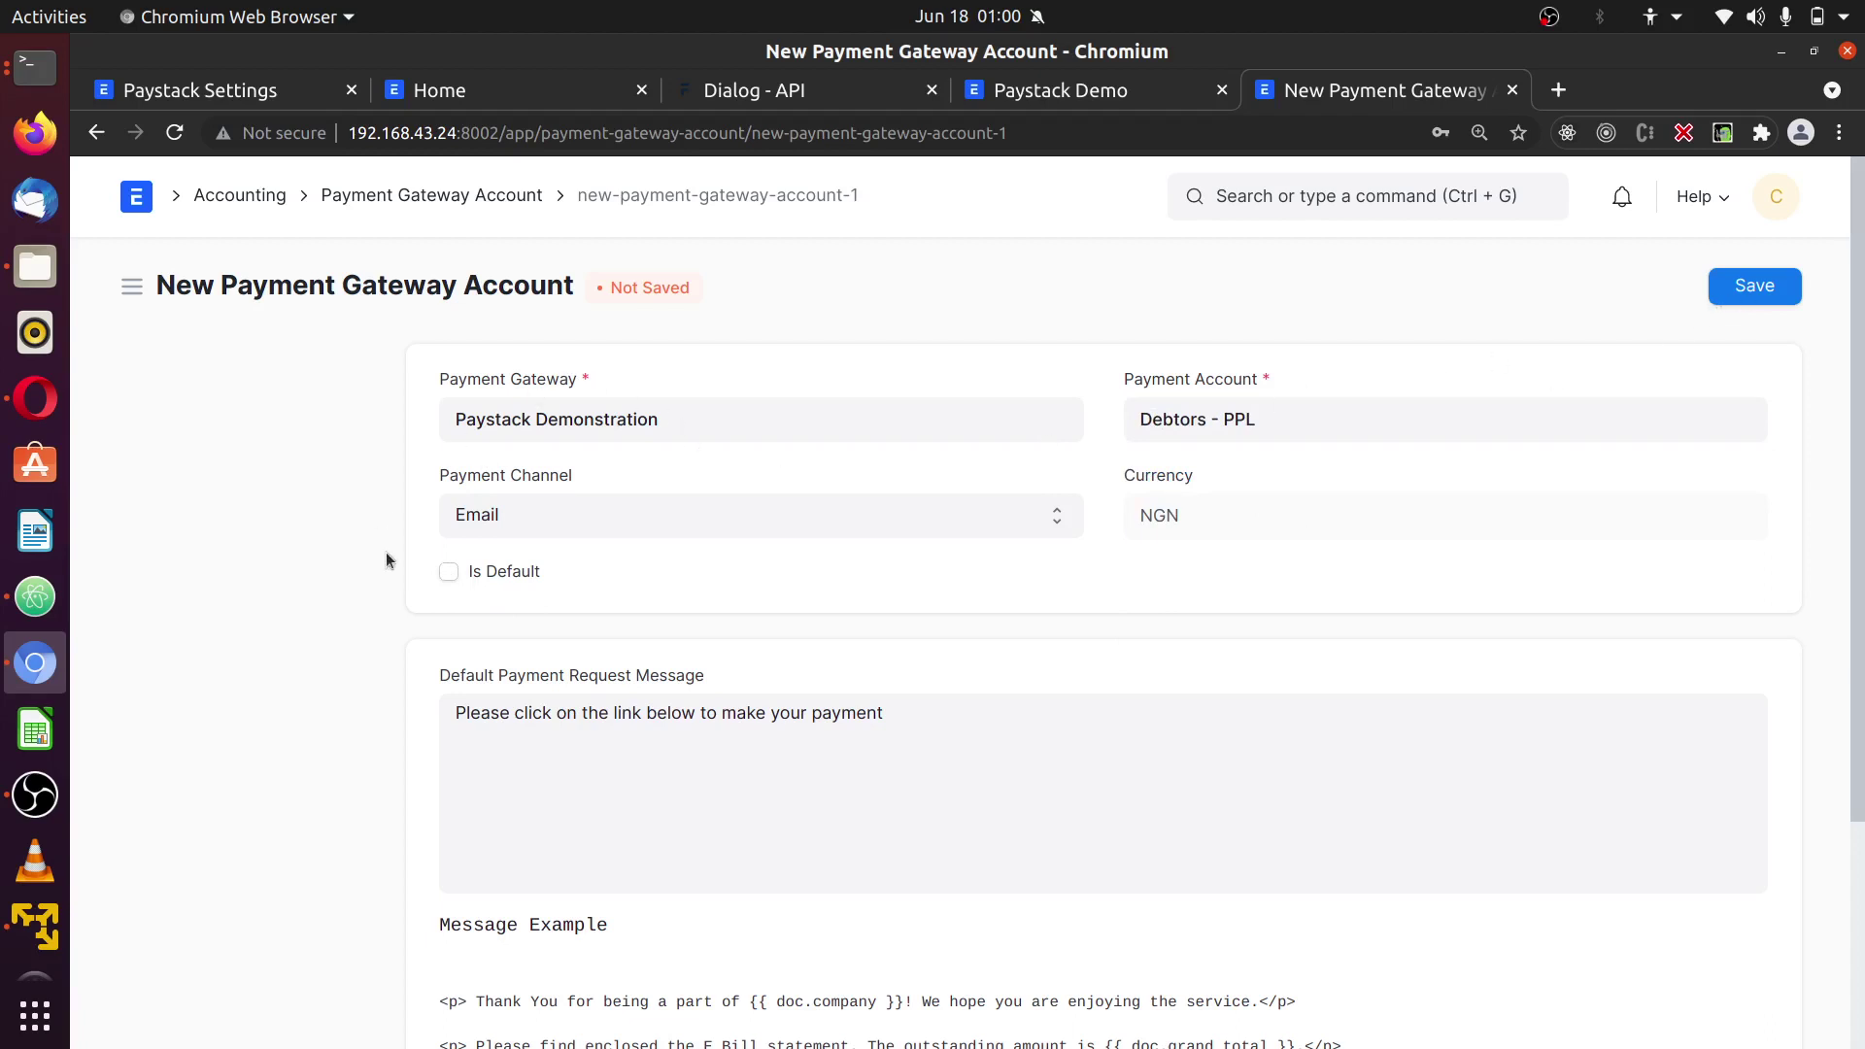
pyautogui.click(1737, 303)
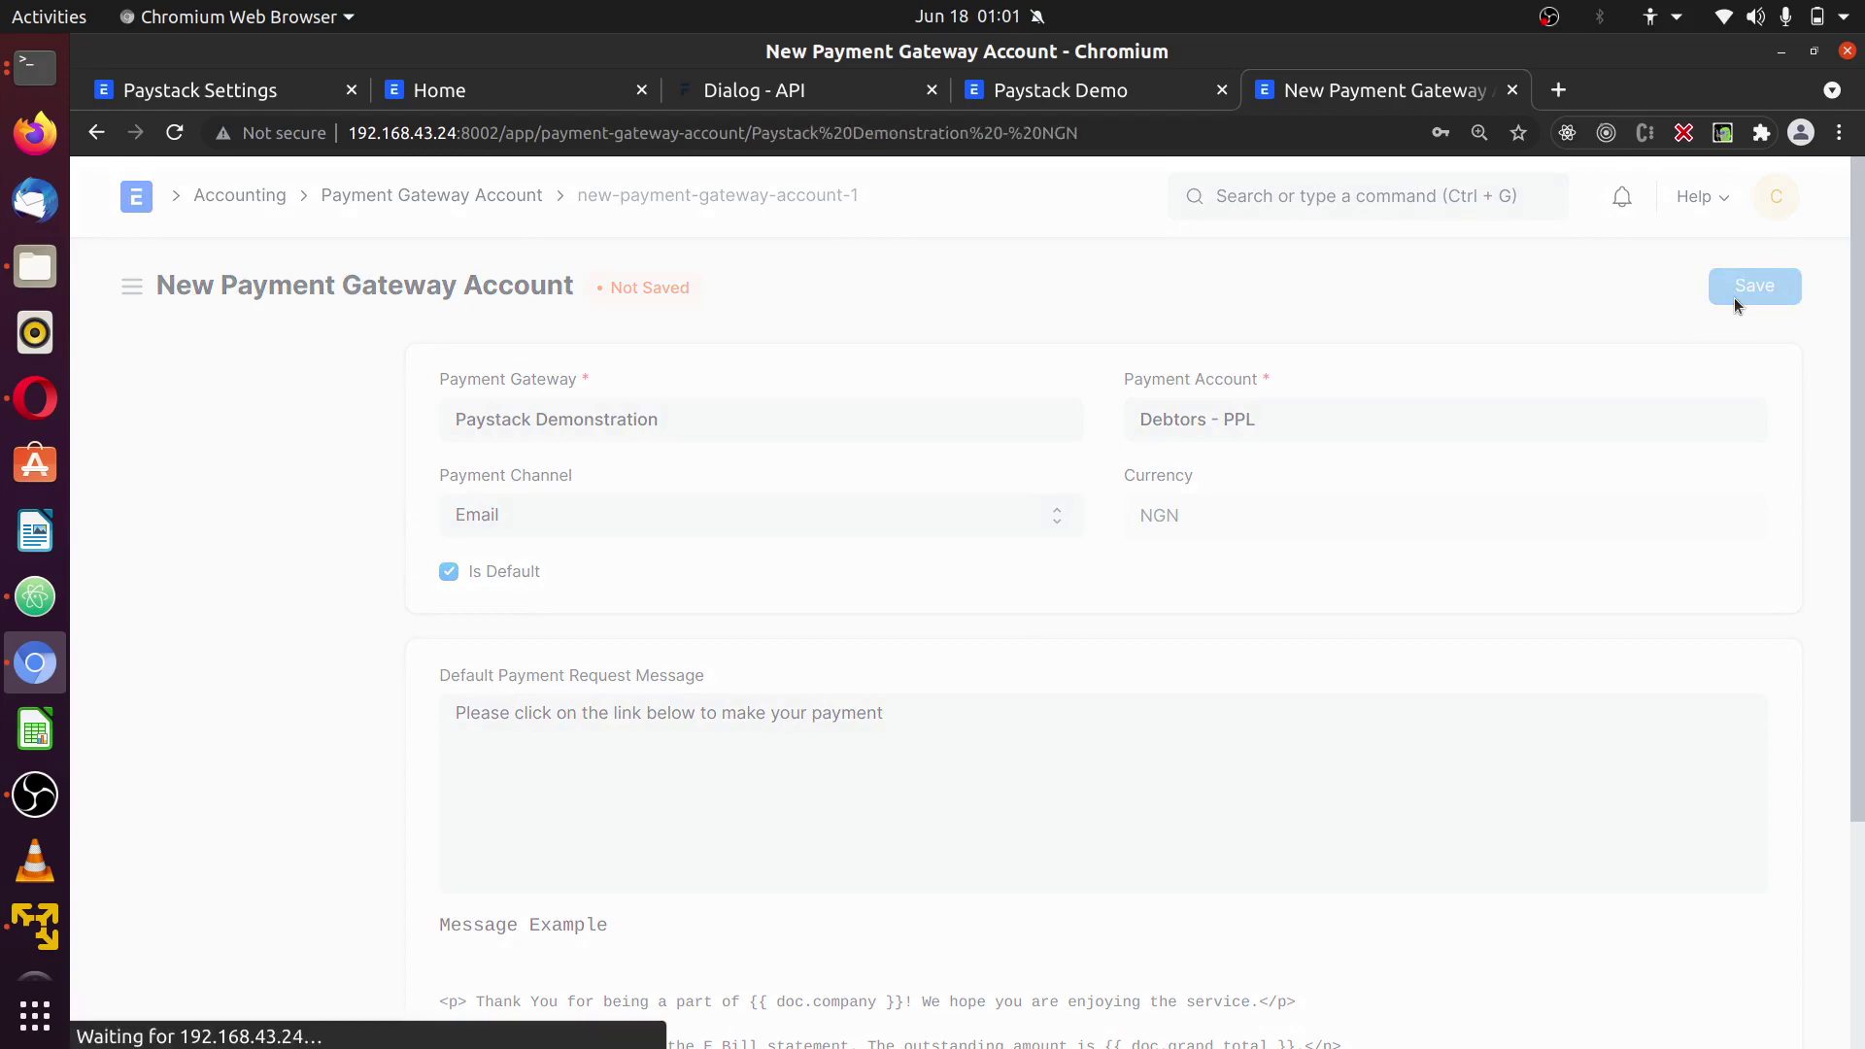
pyautogui.scroll(-8, 1158, 830)
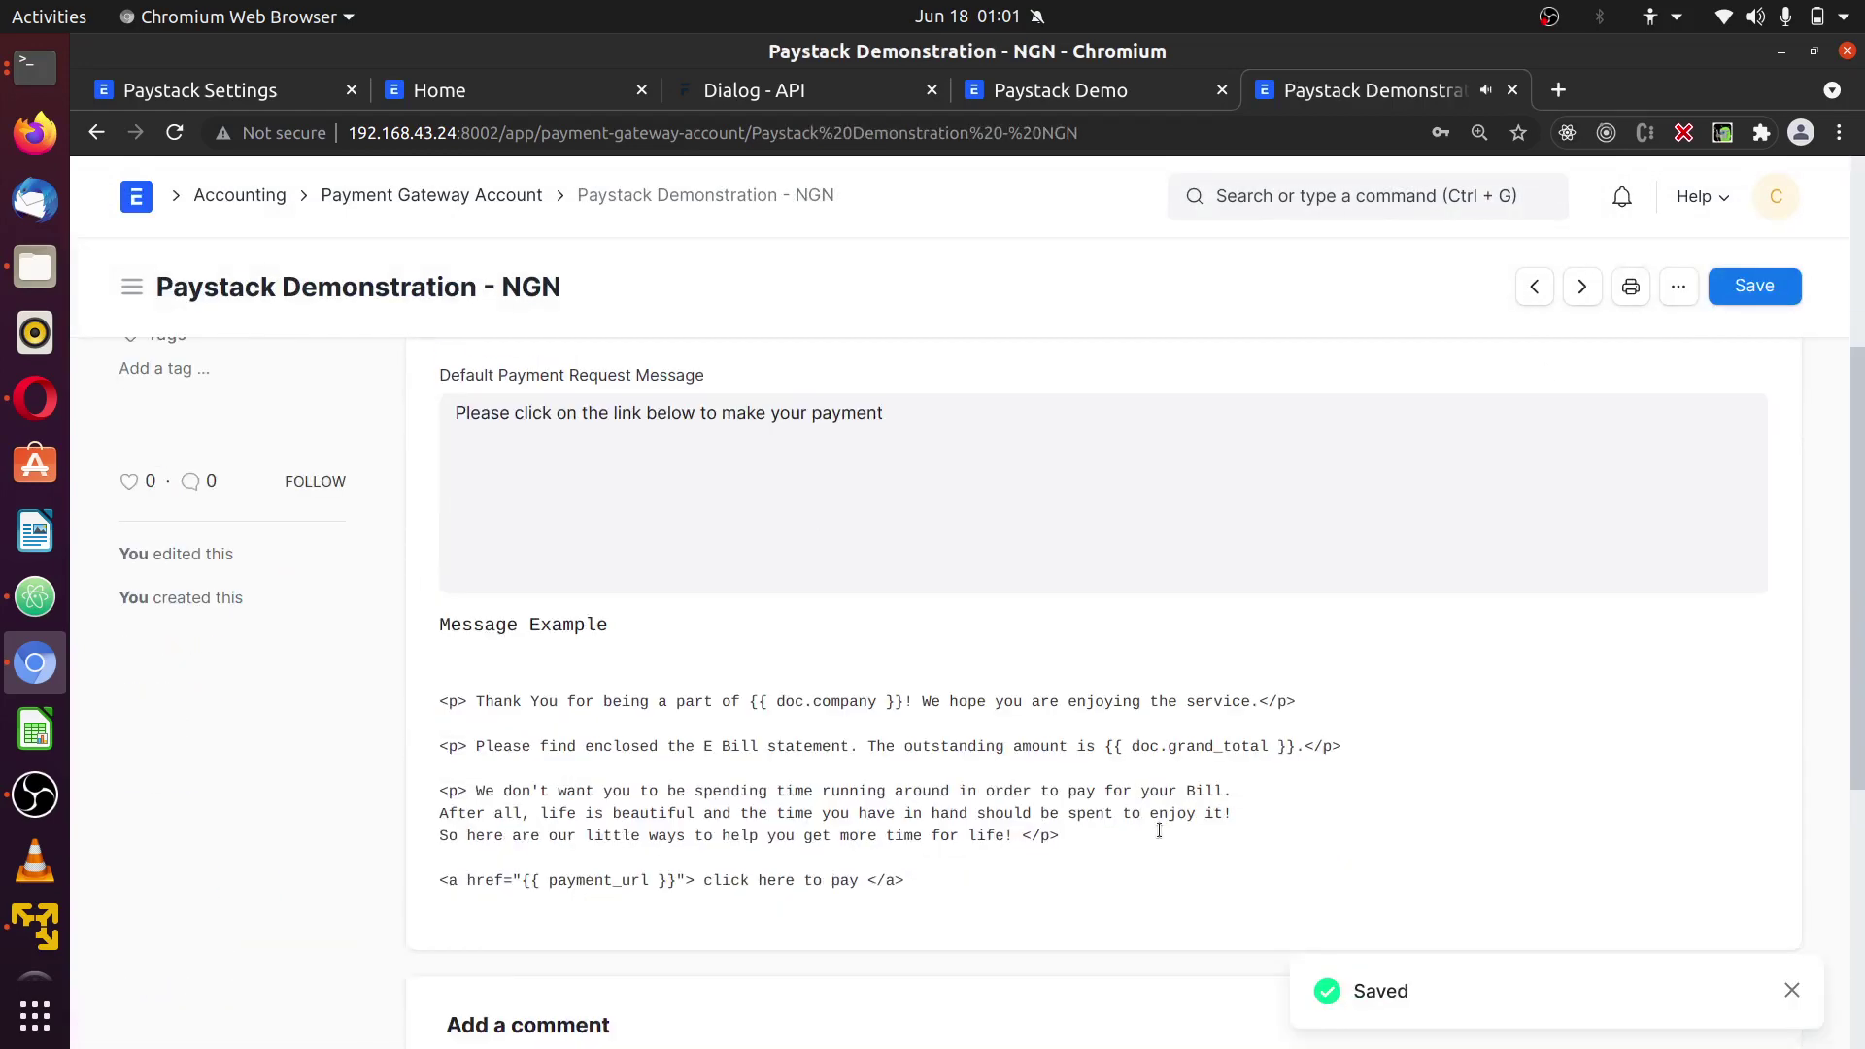
pyautogui.scroll(7, 1158, 830)
pyautogui.scroll(1, 1159, 810)
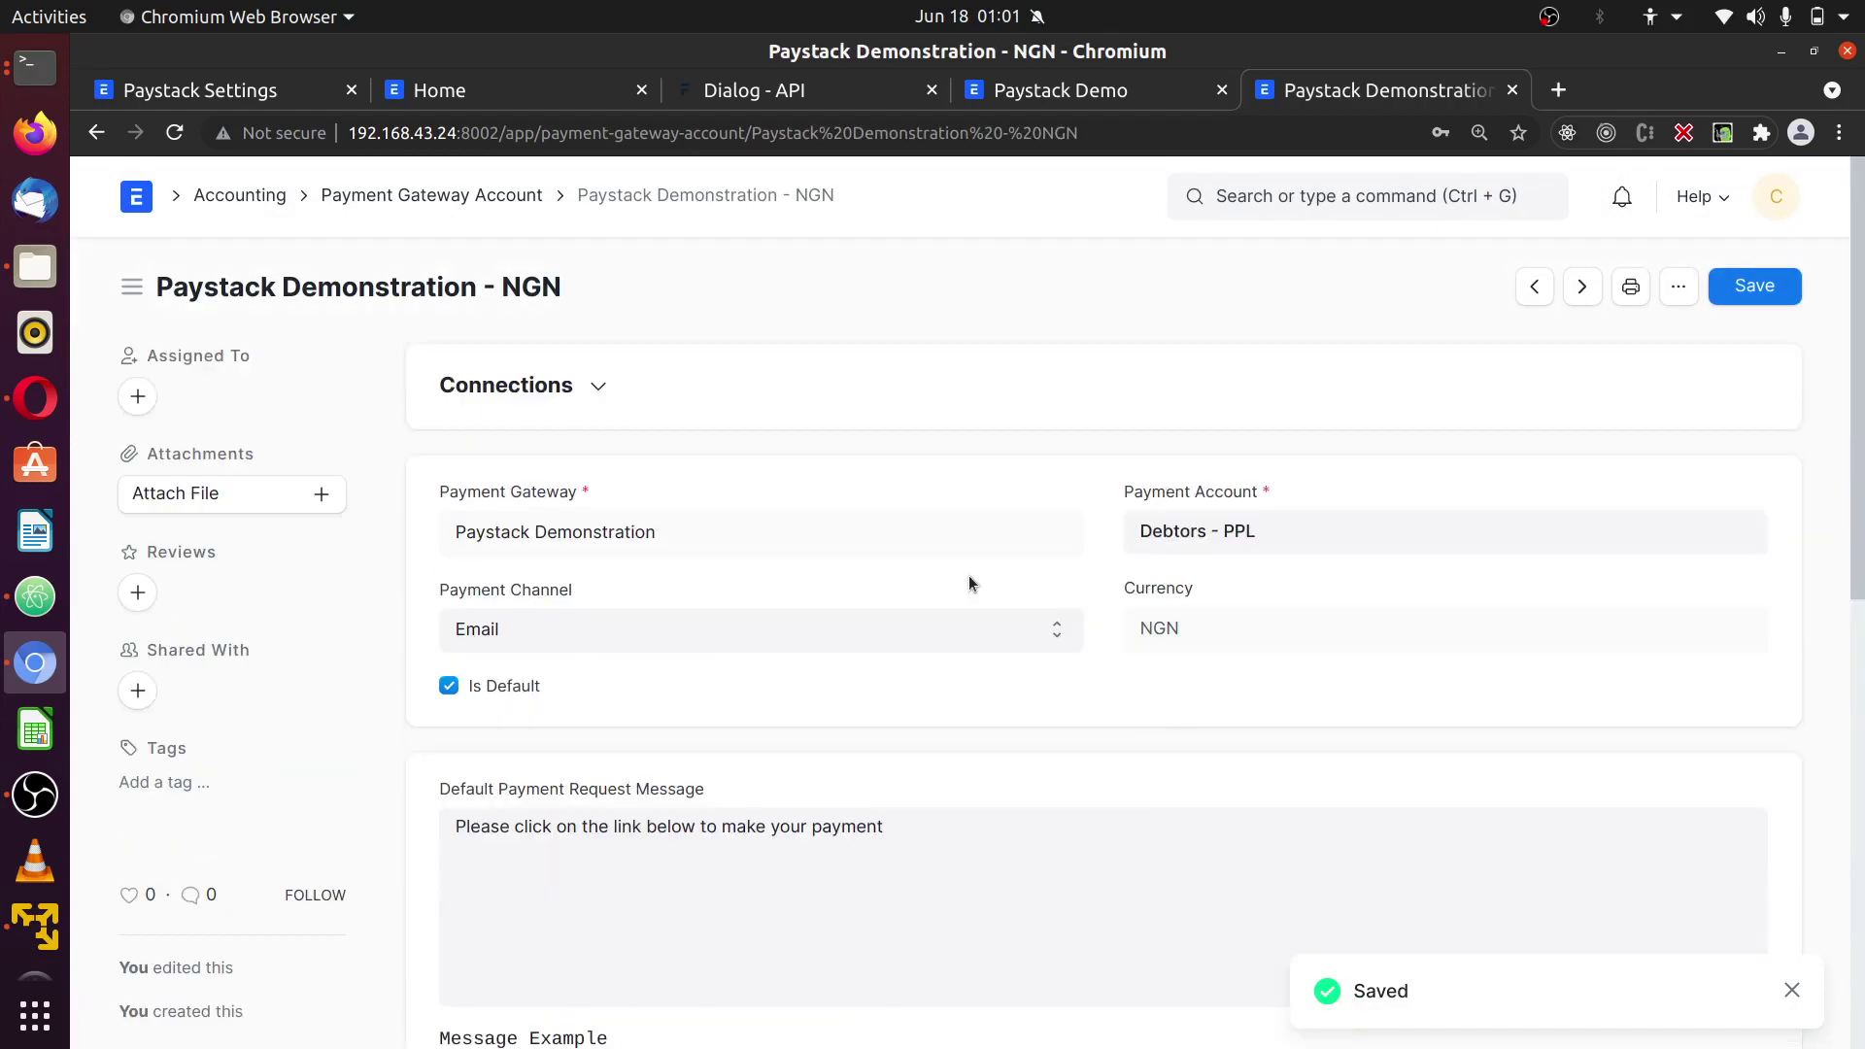
# - Switch through the browser tabs back to the Paystack checkout page
pyautogui.click(35, 404)
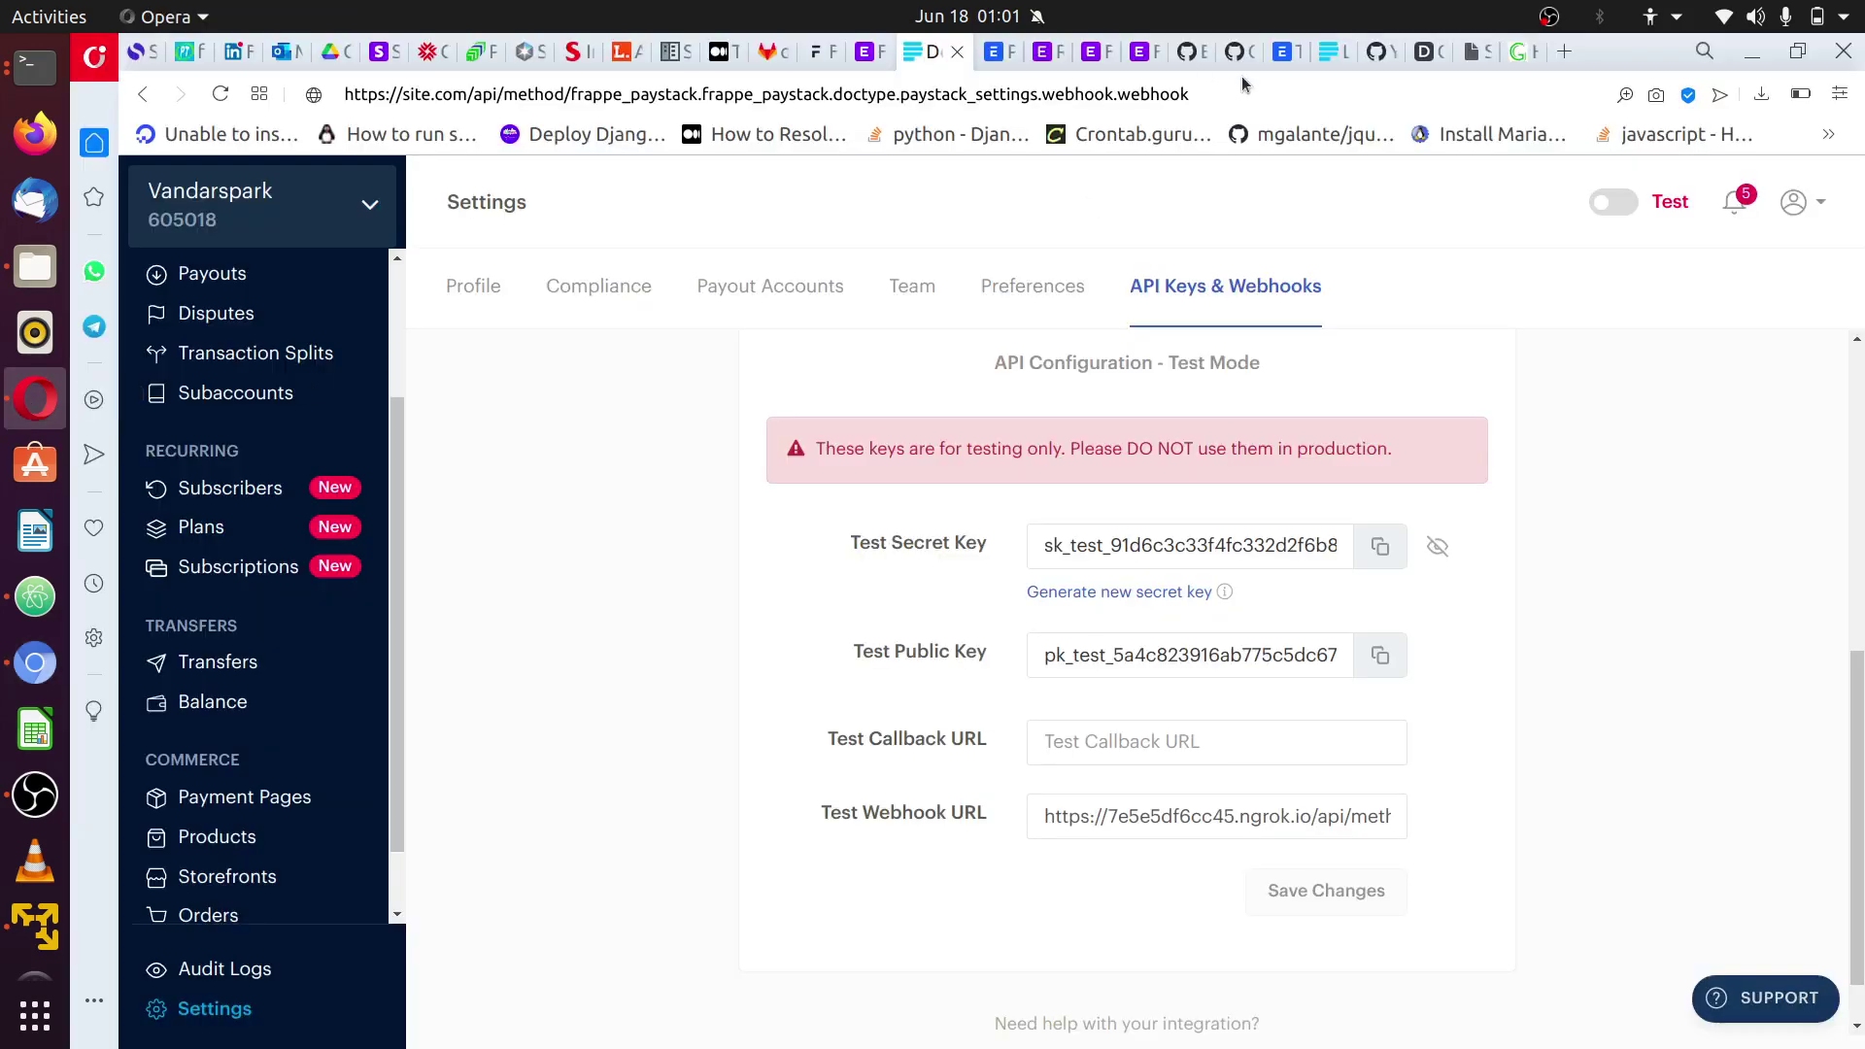
pyautogui.click(872, 54)
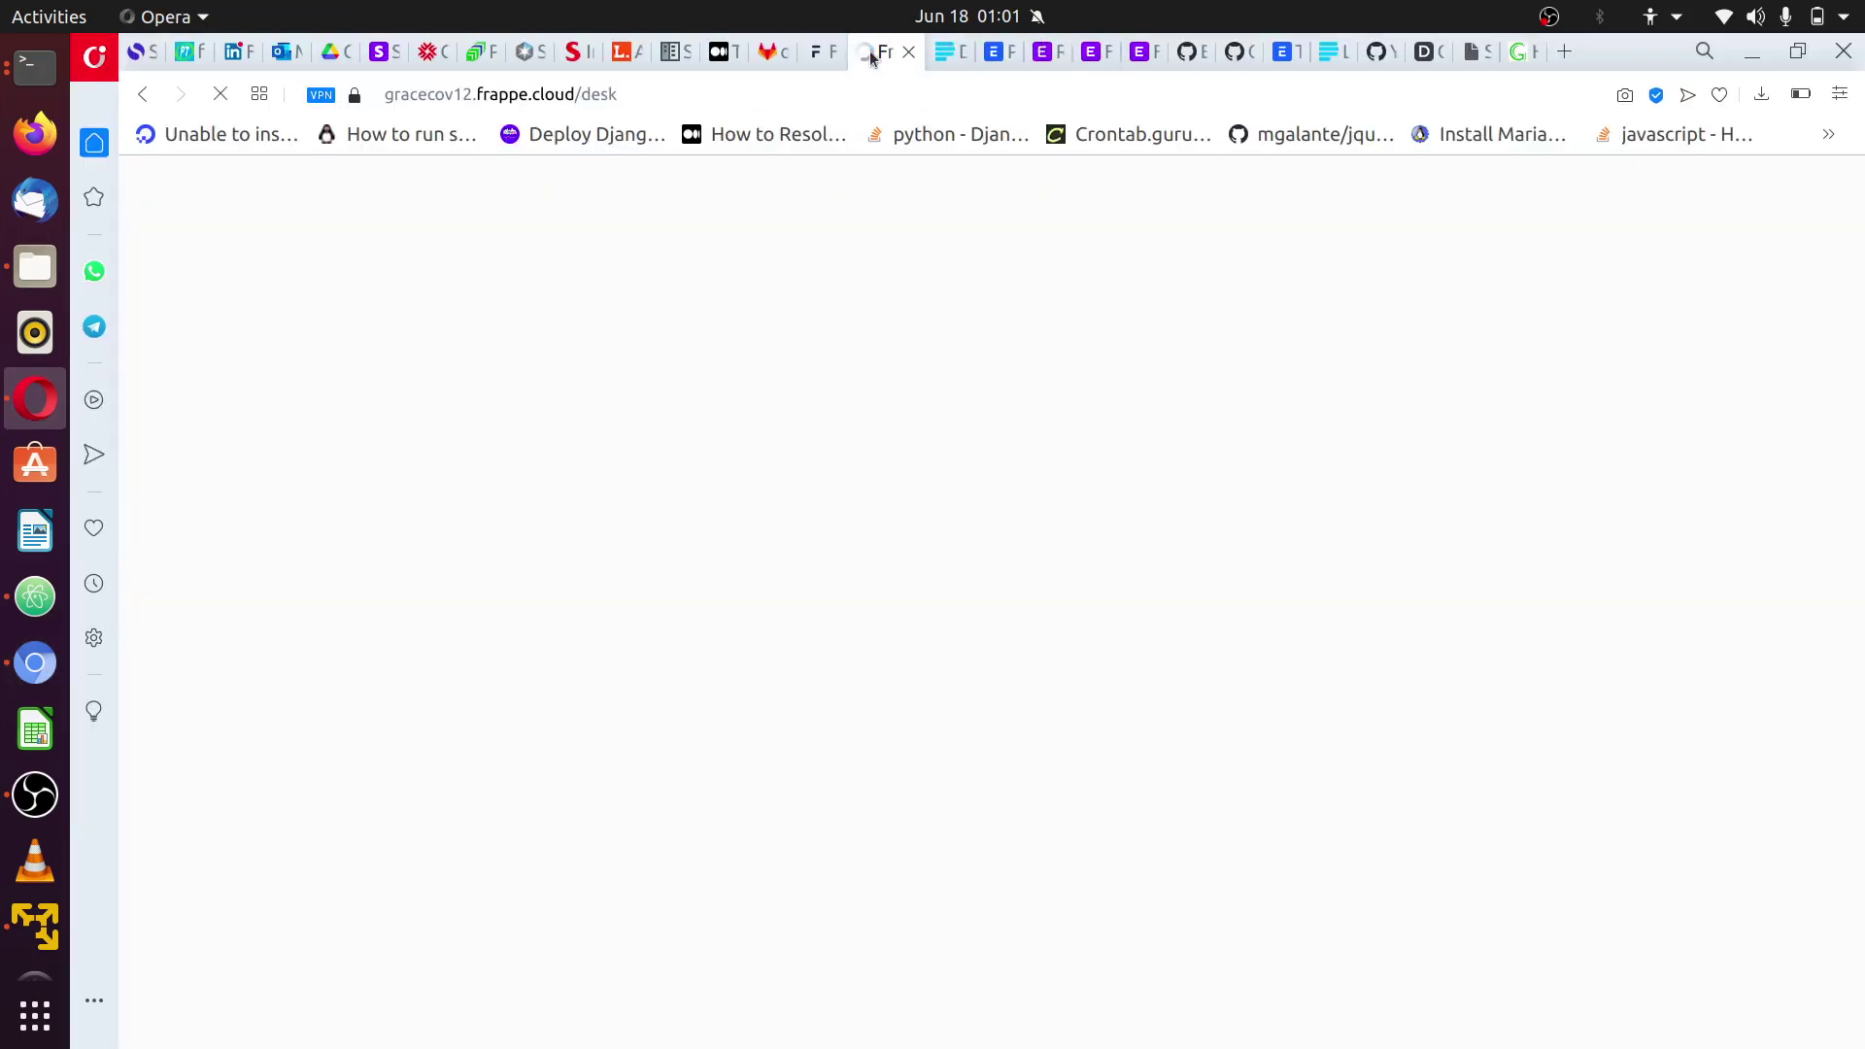
pyautogui.click(949, 54)
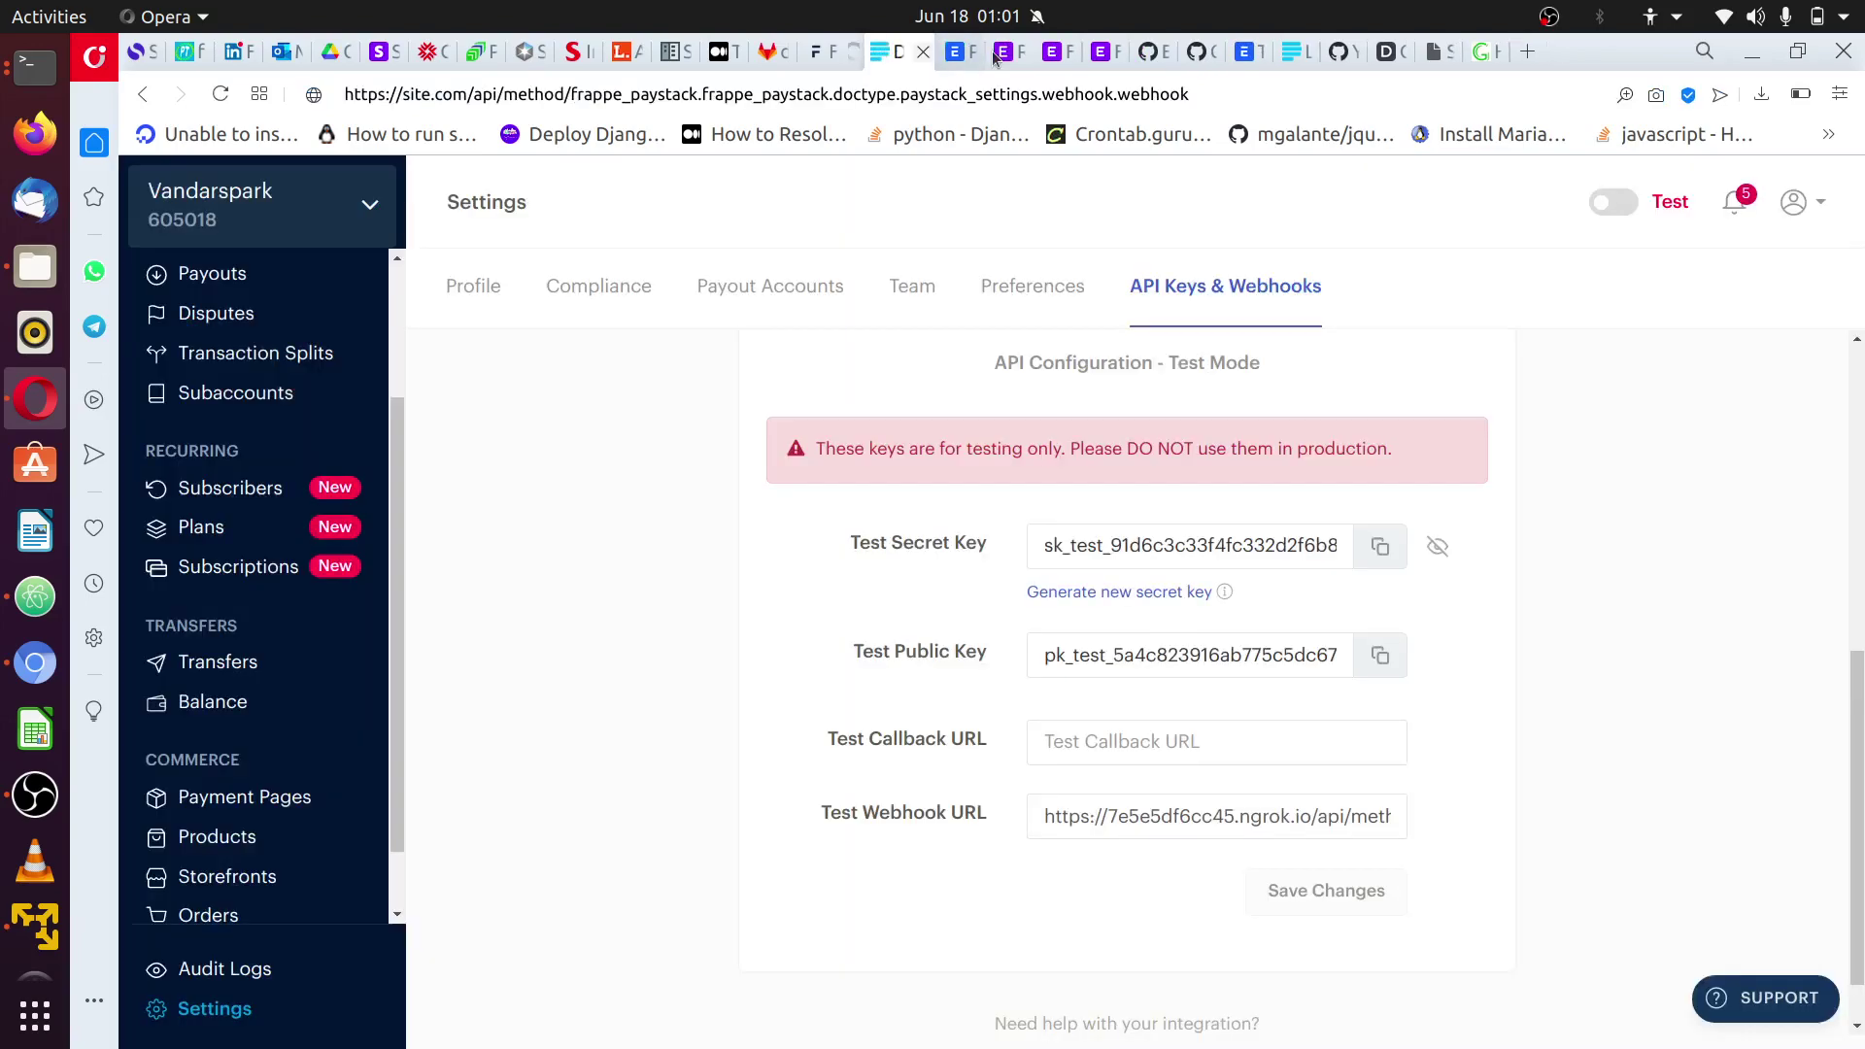
pyautogui.click(997, 54)
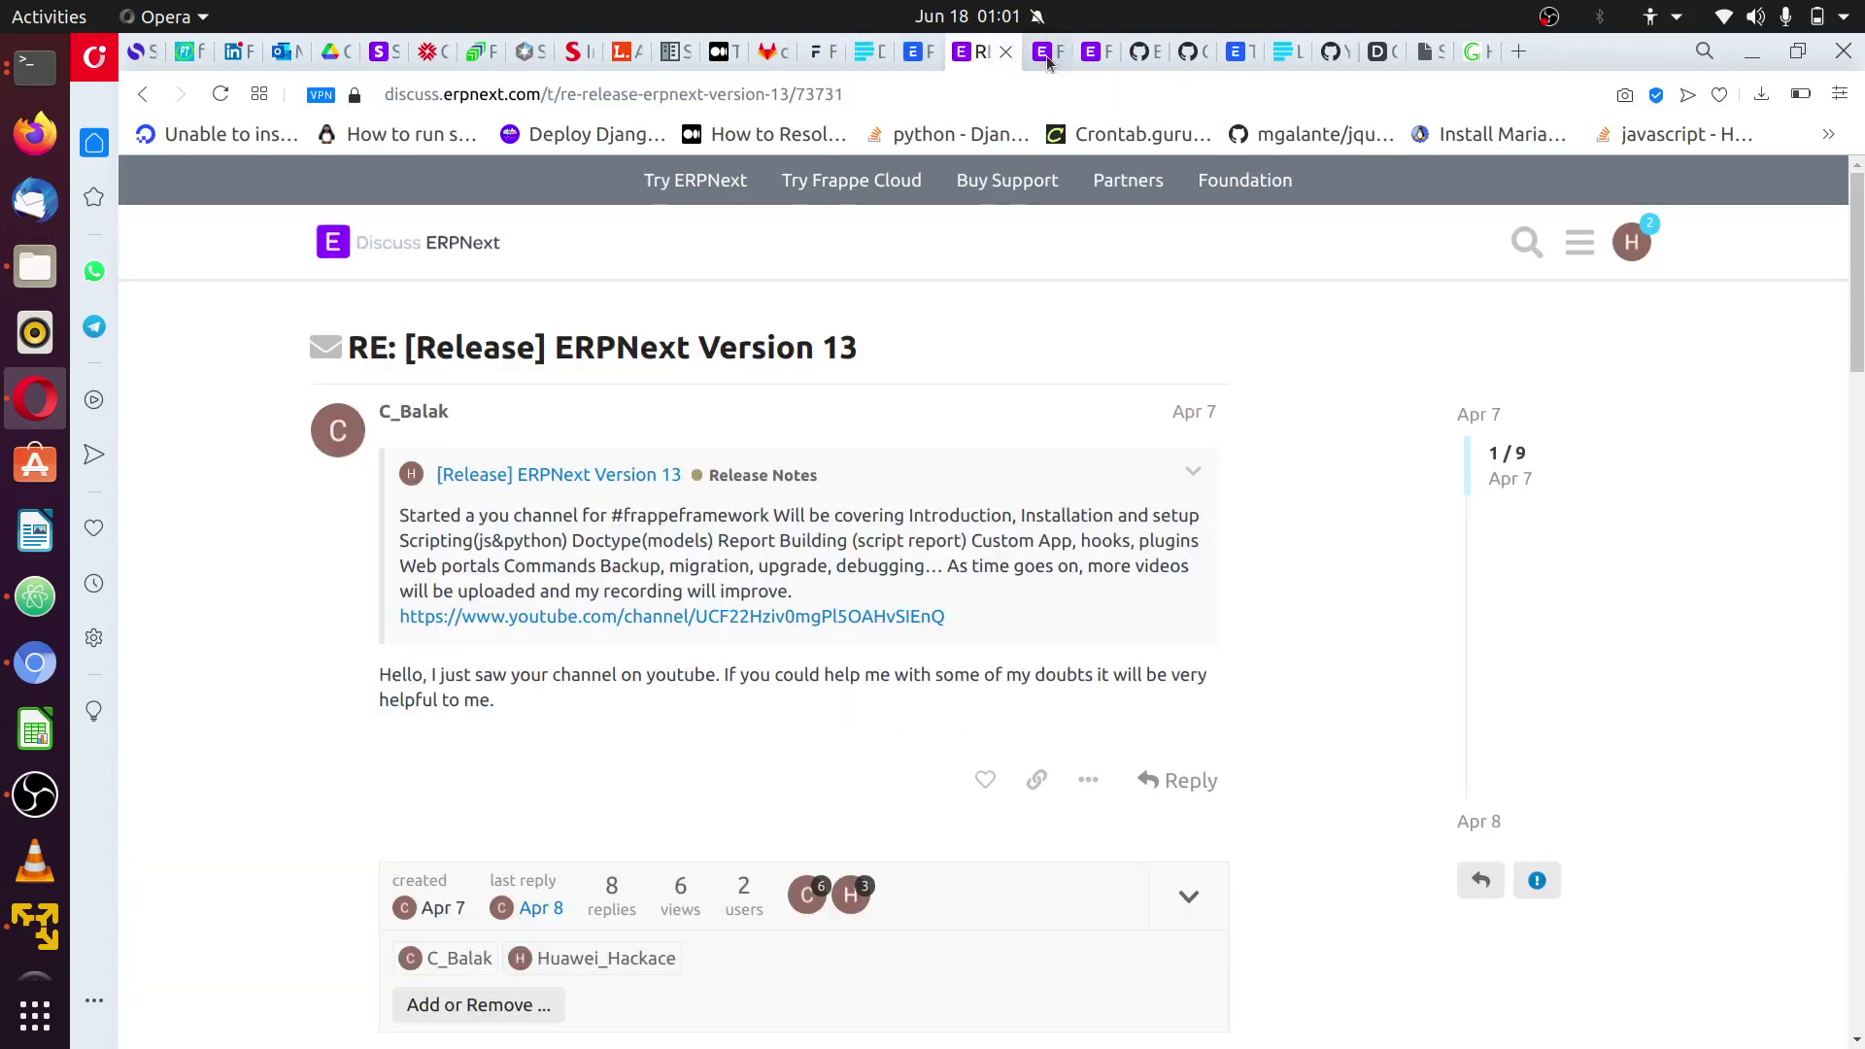
pyautogui.click(1235, 56)
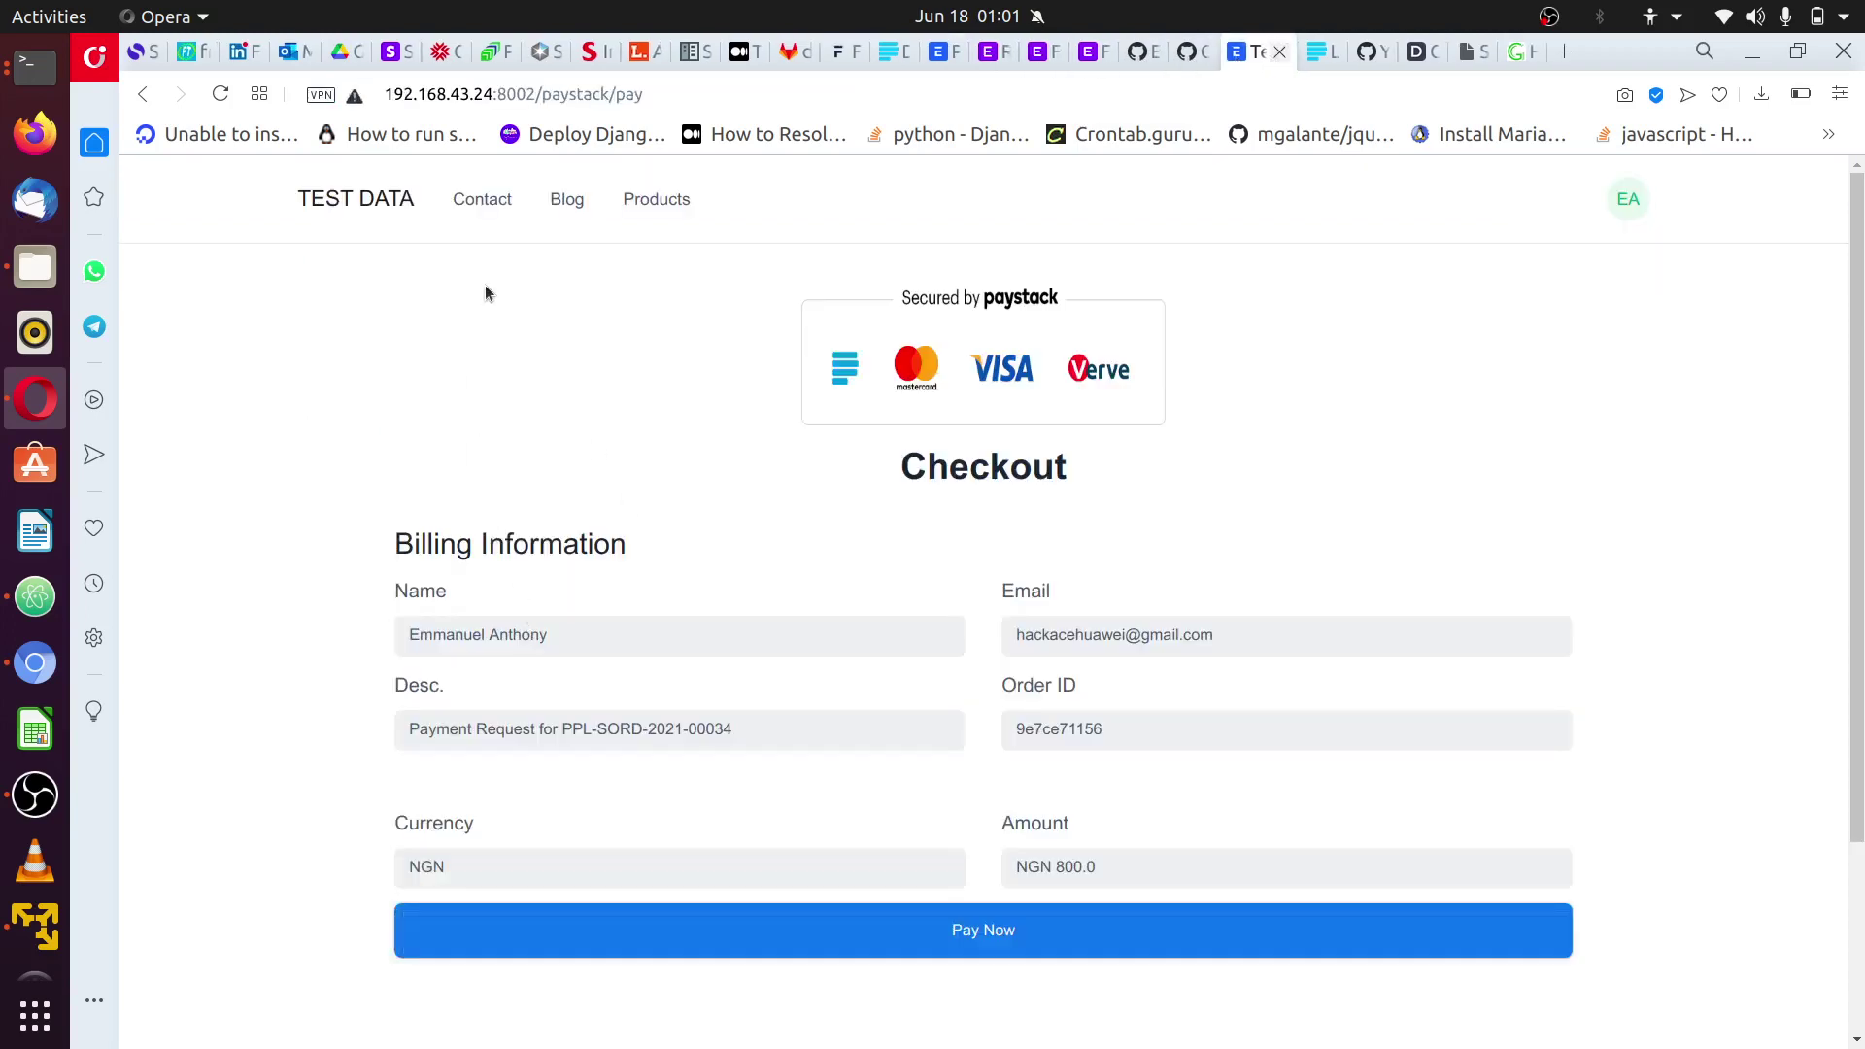
pyautogui.click(689, 101)
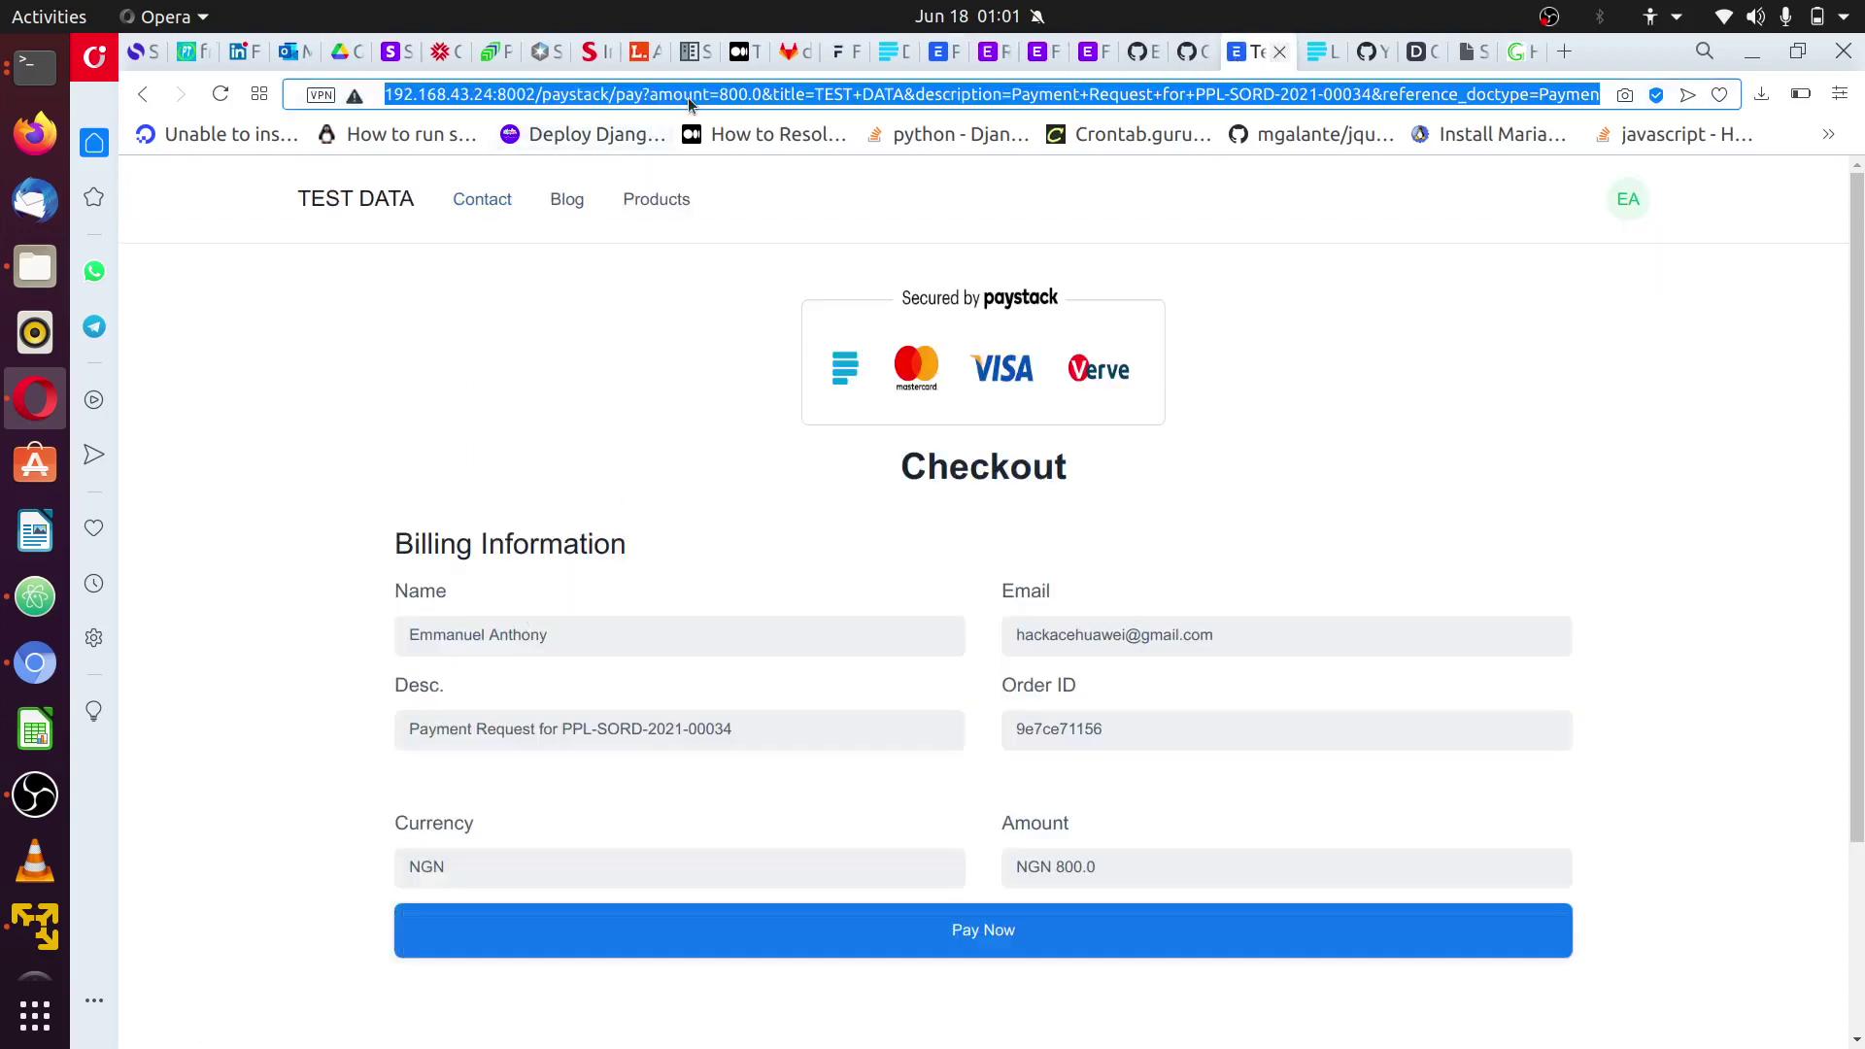
# - Go back through the order, cart and Ariel product pages to All Products
pyautogui.click(141, 98)
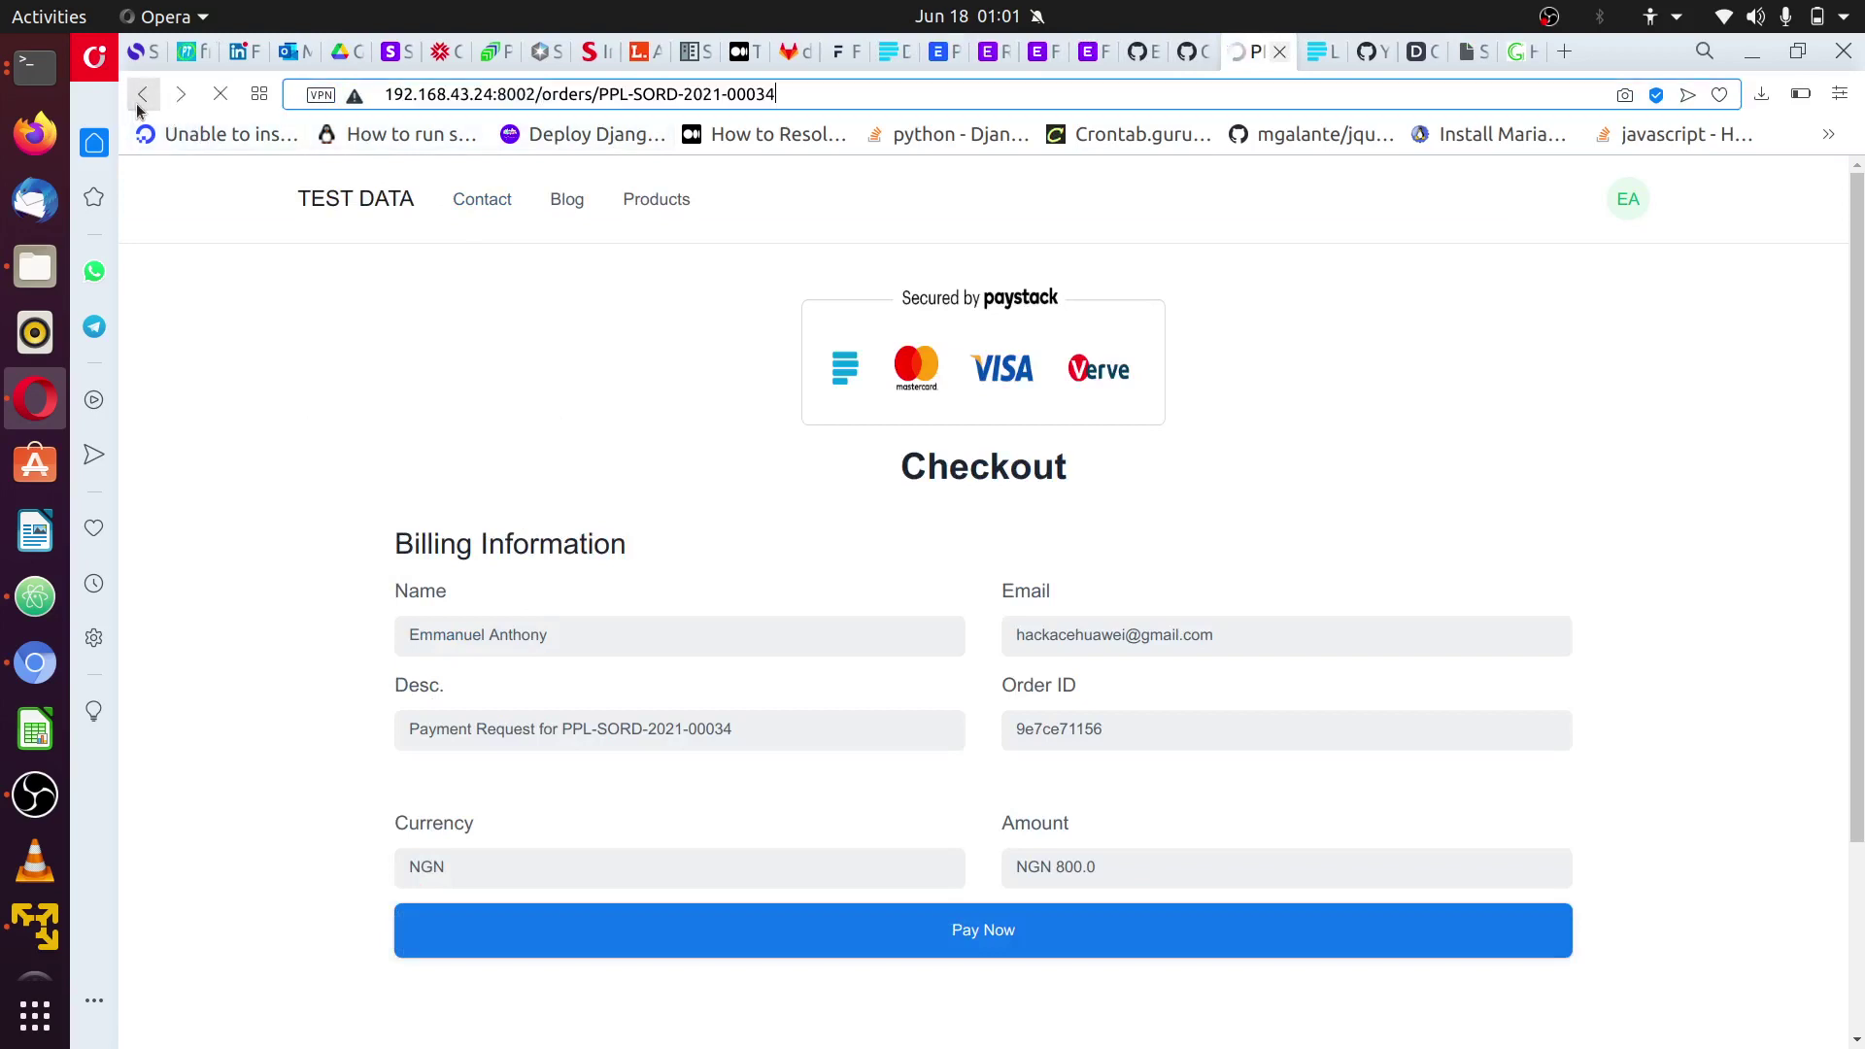
pyautogui.click(137, 107)
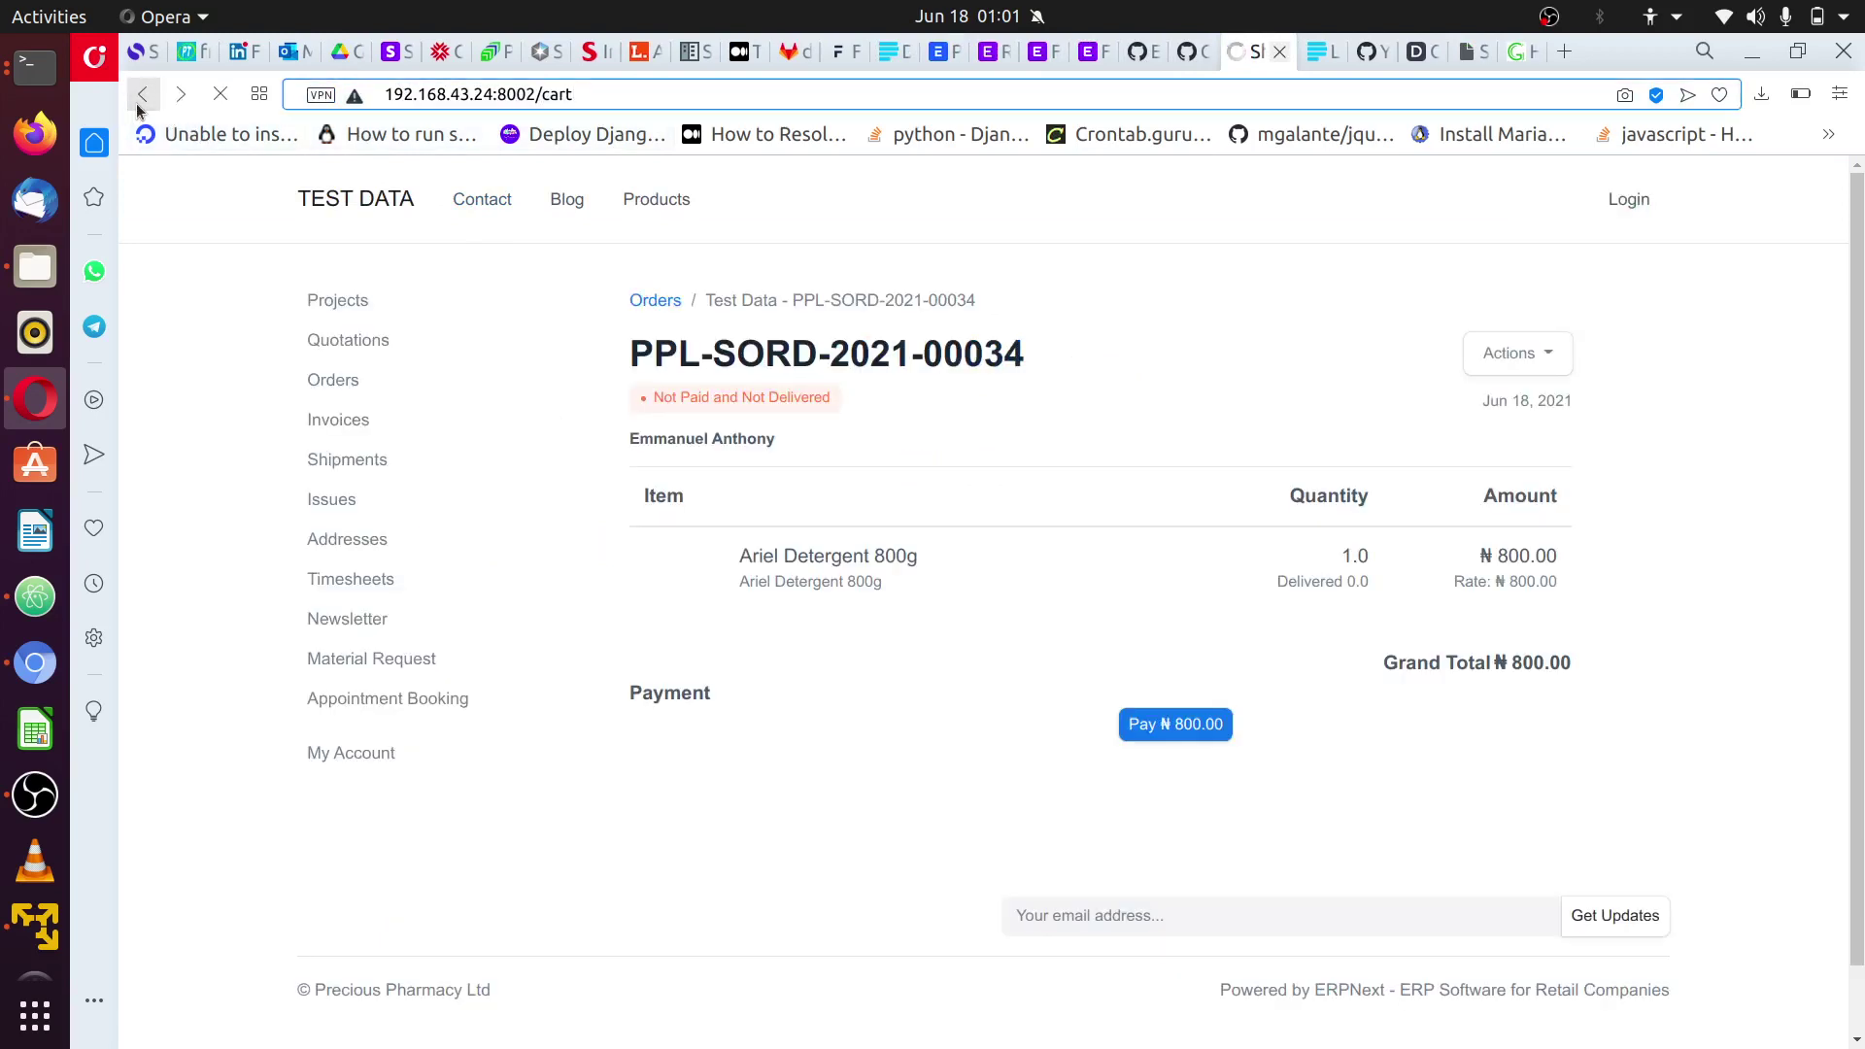
pyautogui.click(138, 108)
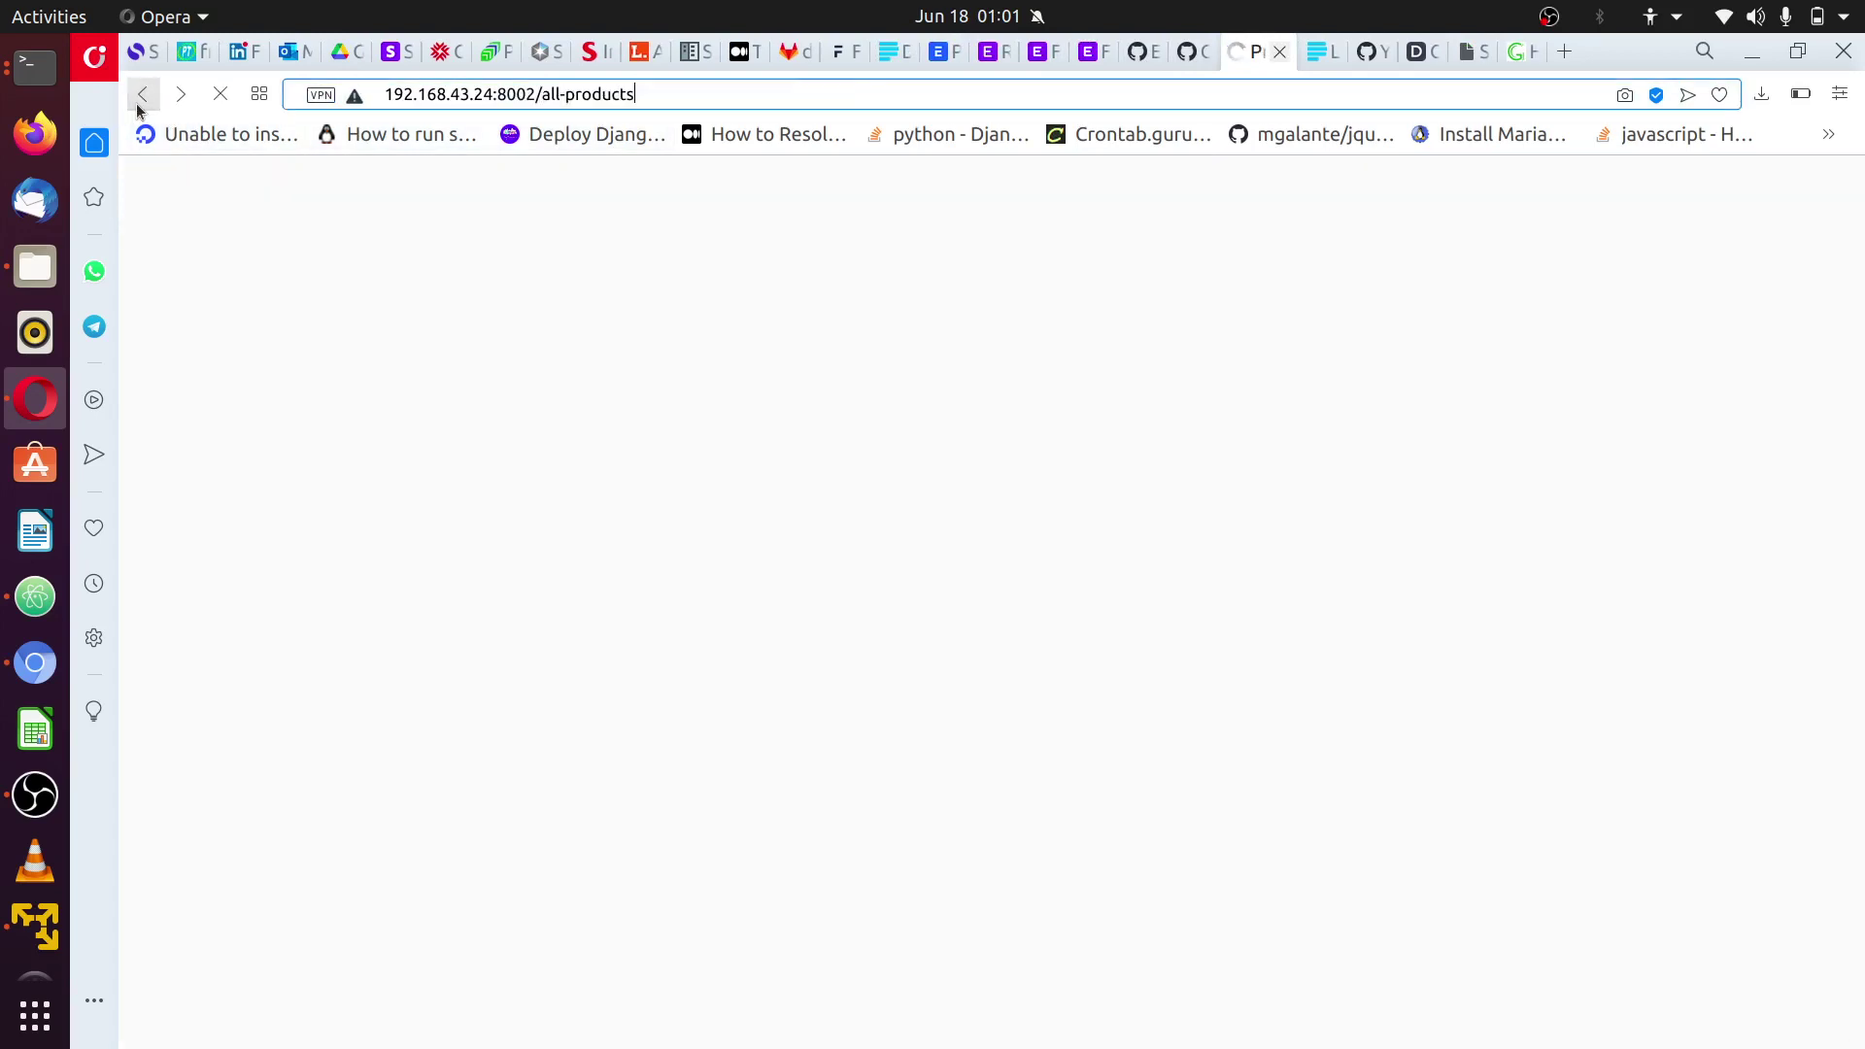
pyautogui.click(138, 108)
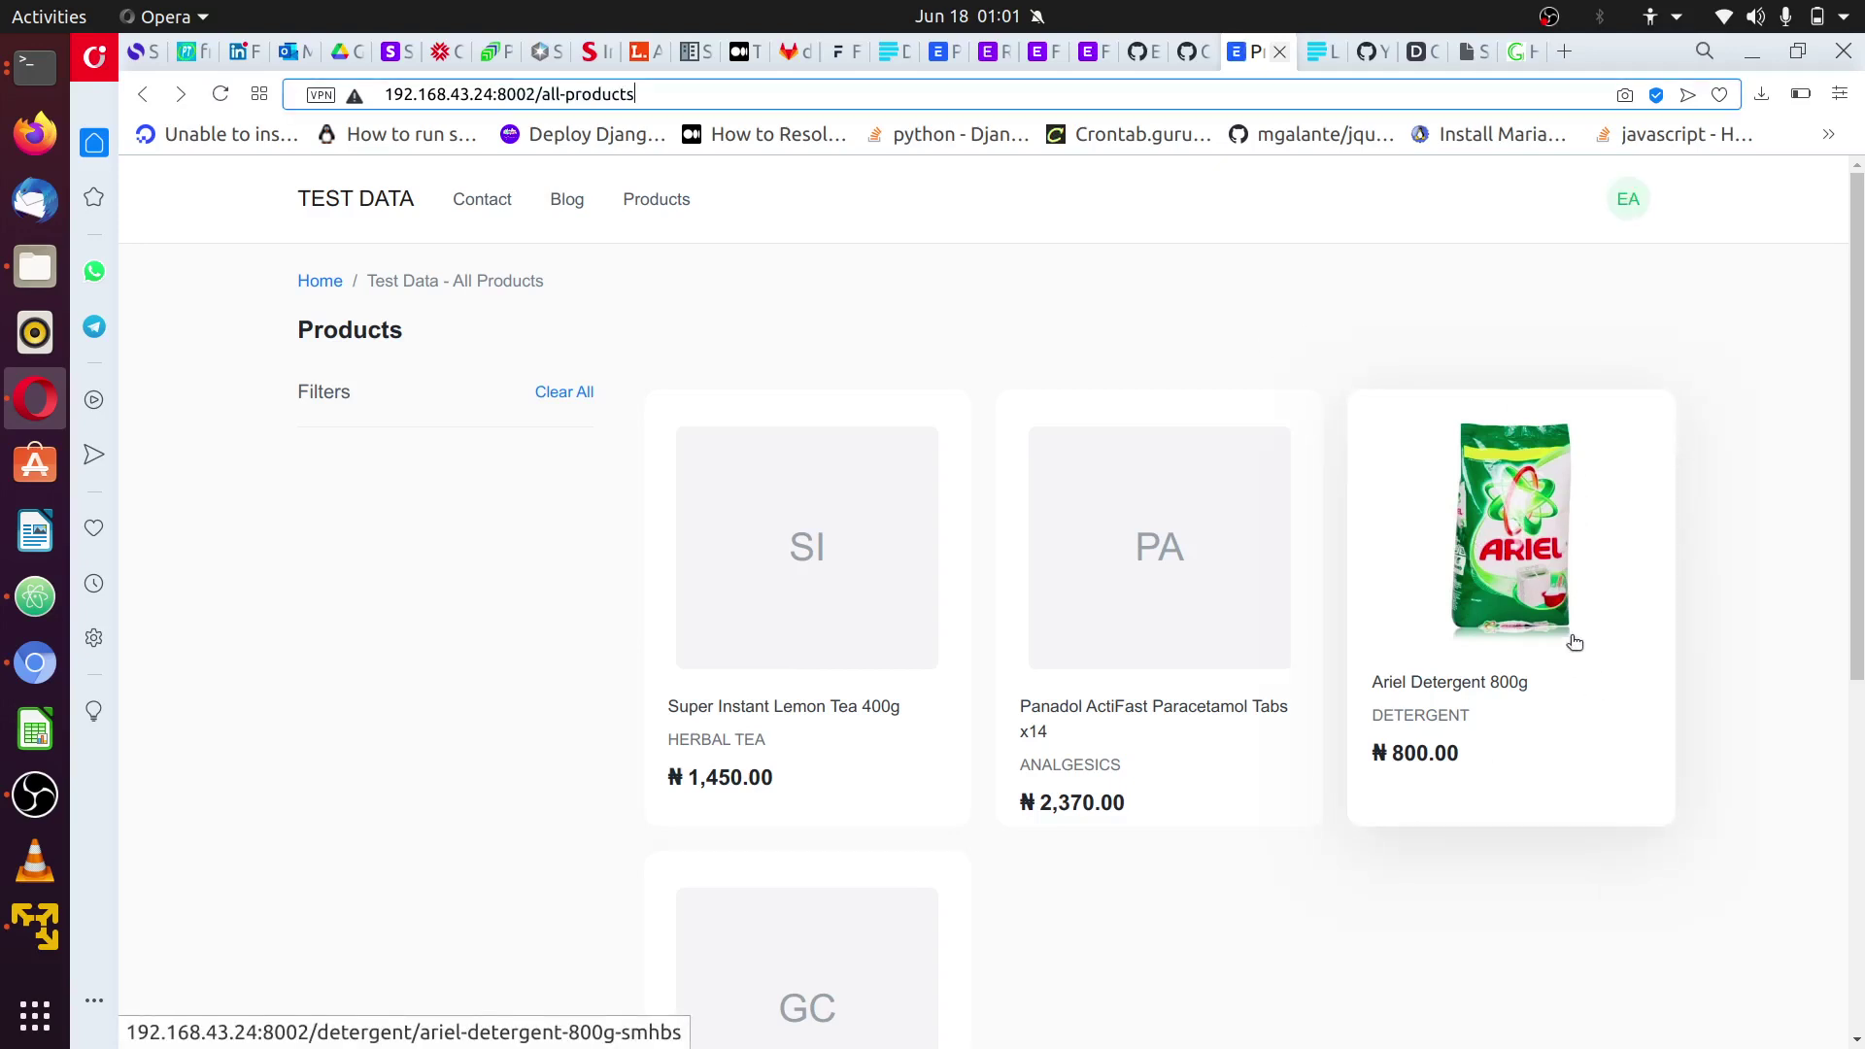
# - Add one Ariel Detergent 800g to the cart and view the ₦800.00 cart
pyautogui.click(1501, 565)
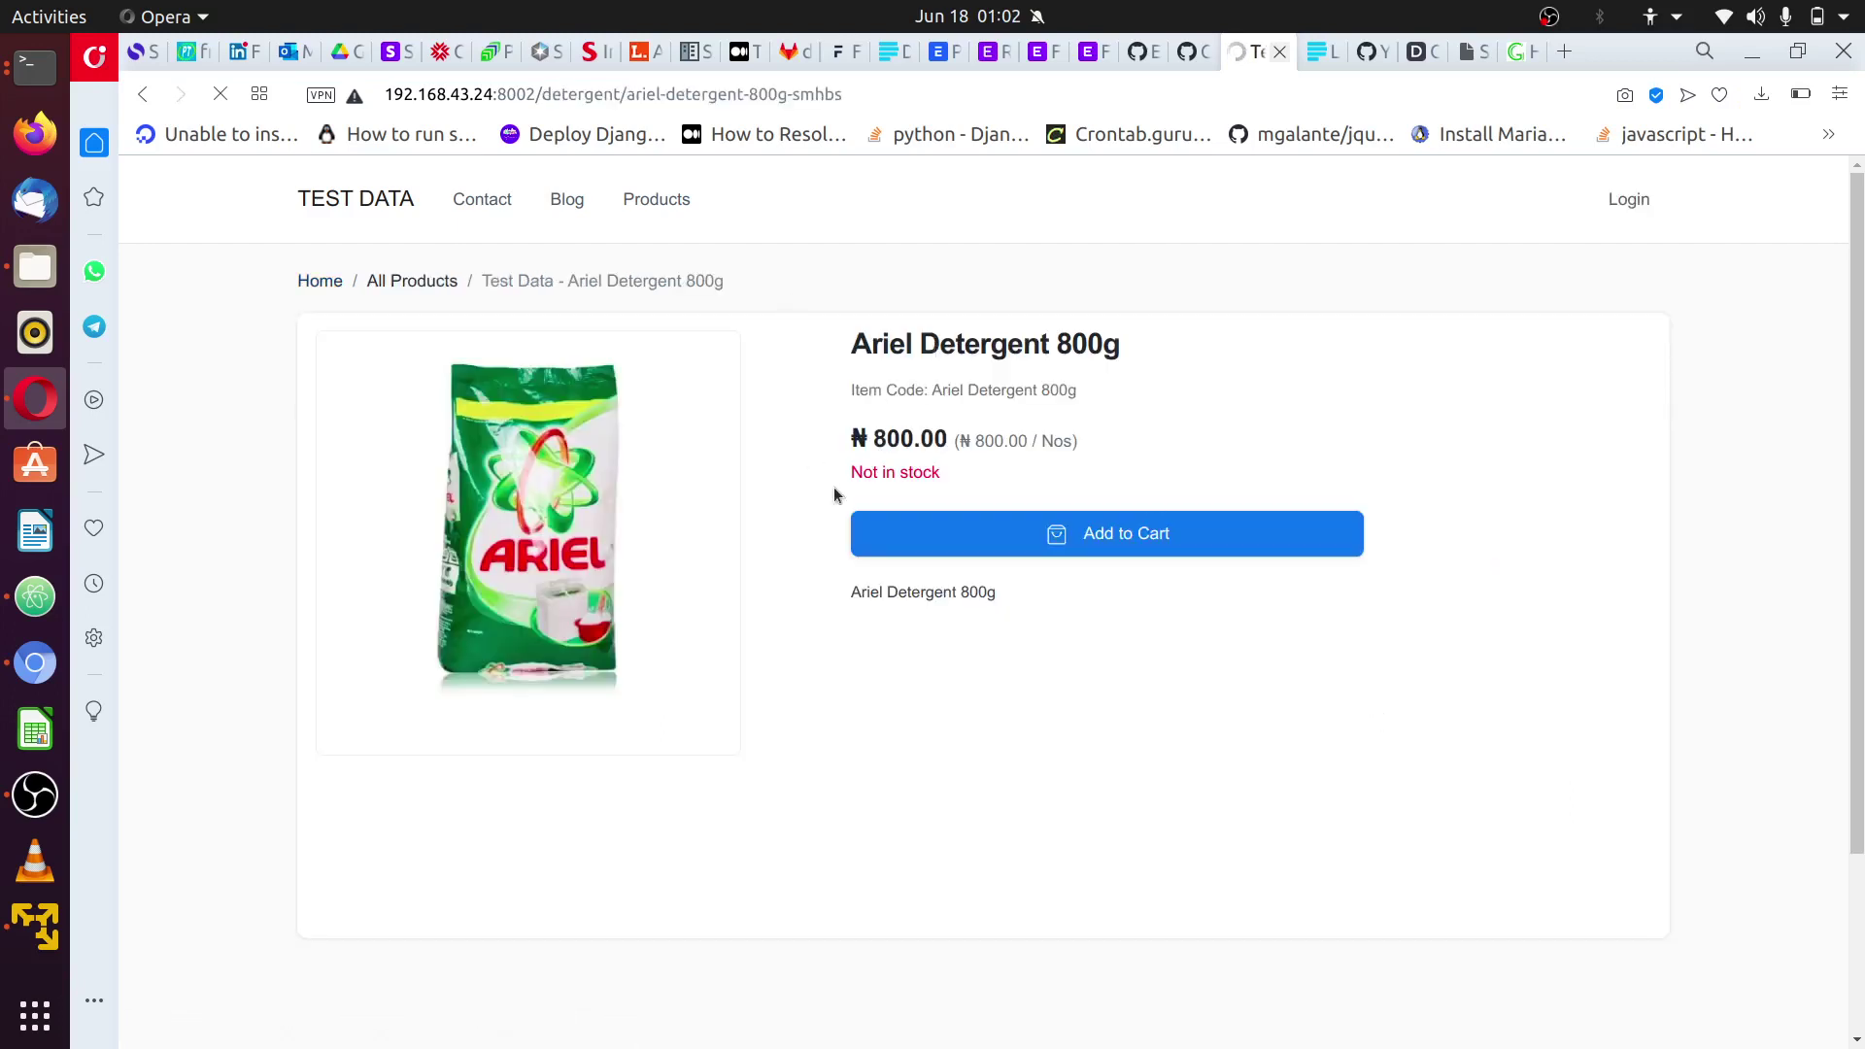
pyautogui.click(1130, 534)
pyautogui.moveTo(970, 474); pyautogui.dragTo(847, 476)
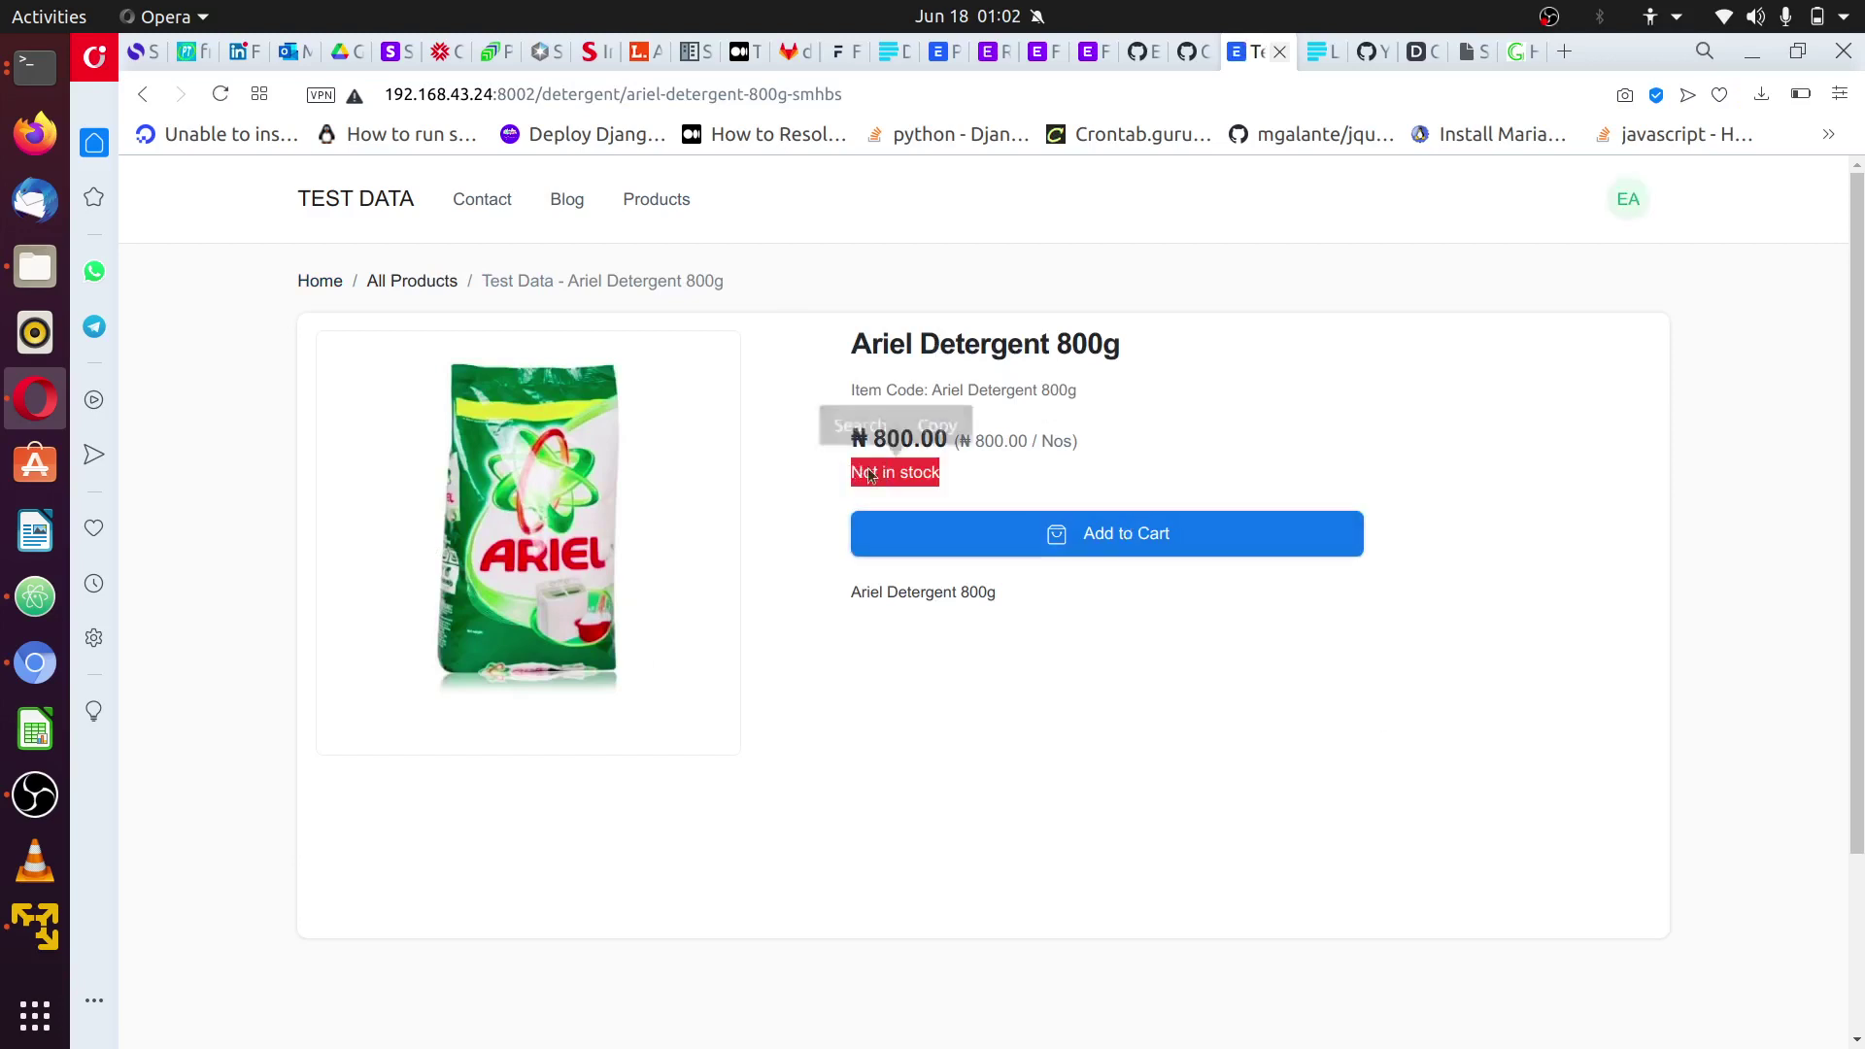
pyautogui.click(962, 483)
pyautogui.moveTo(962, 482); pyautogui.dragTo(787, 470)
pyautogui.click(943, 483)
pyautogui.moveTo(942, 476); pyautogui.dragTo(830, 447)
pyautogui.click(892, 476)
pyautogui.click(920, 754)
pyautogui.click(1103, 538)
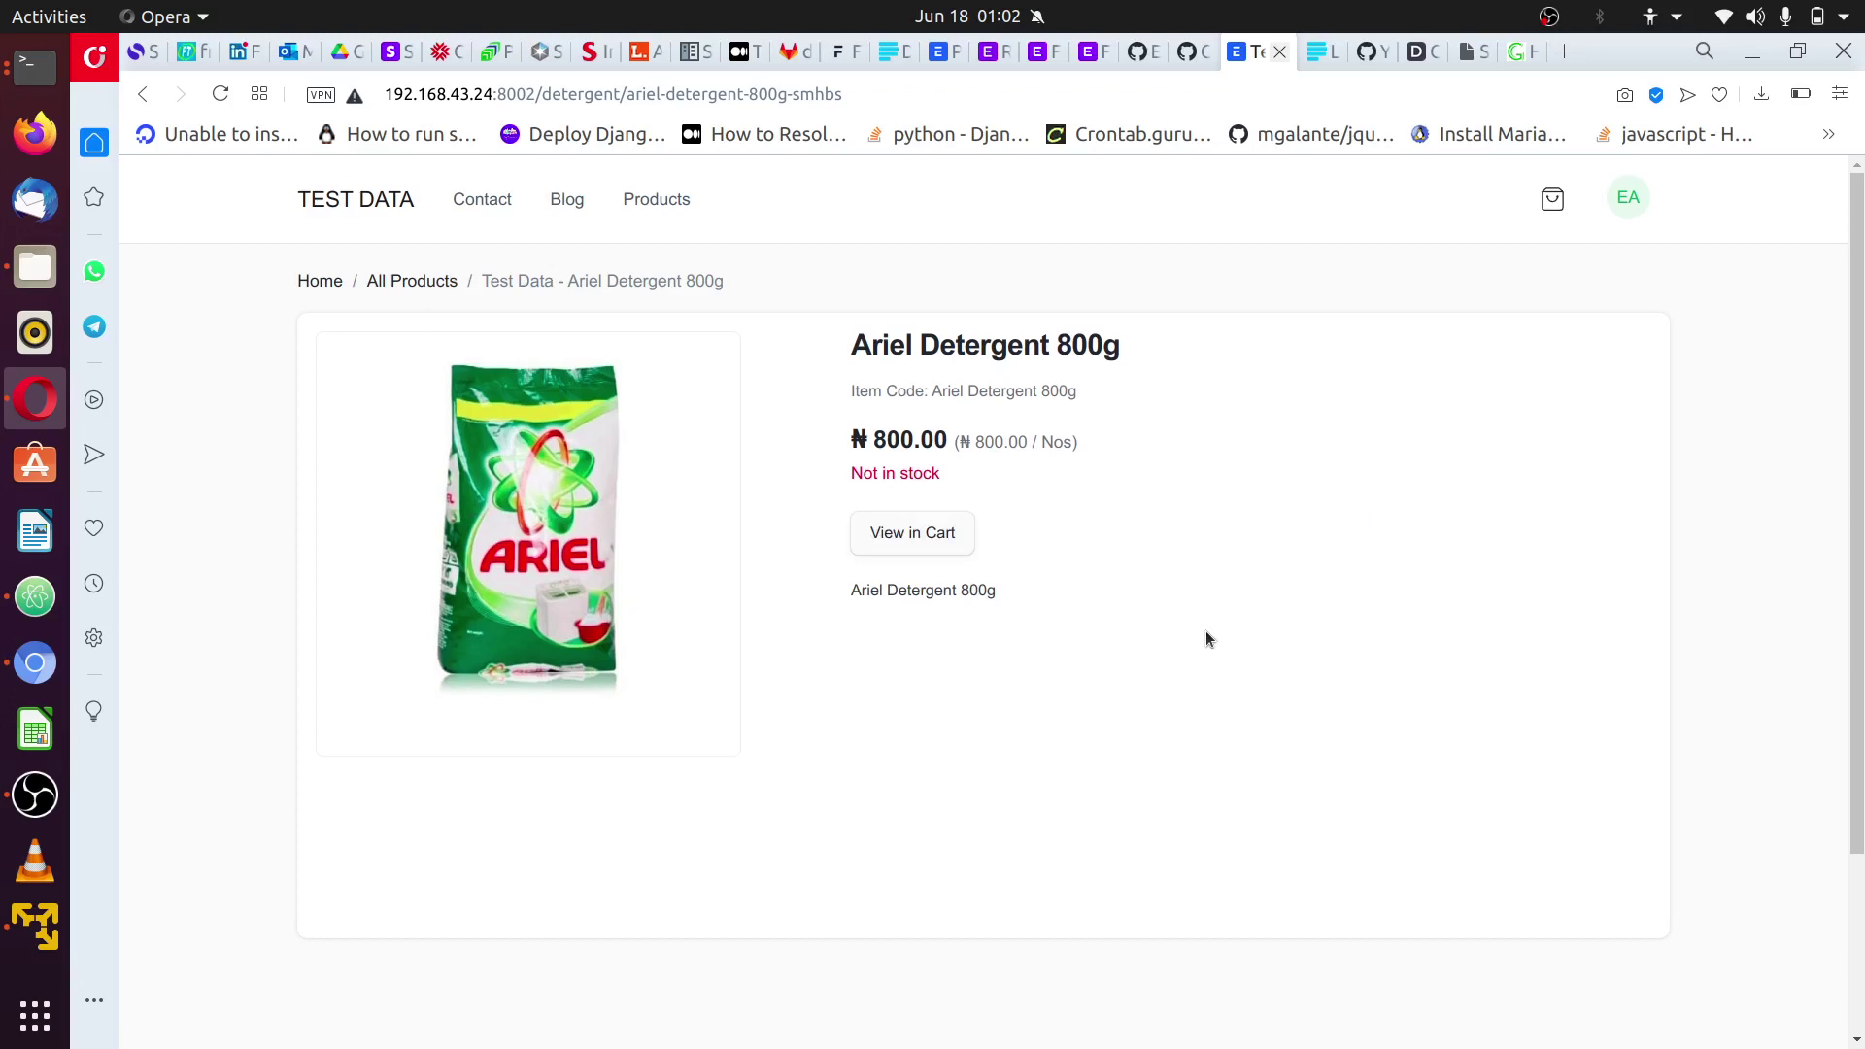
pyautogui.click(902, 533)
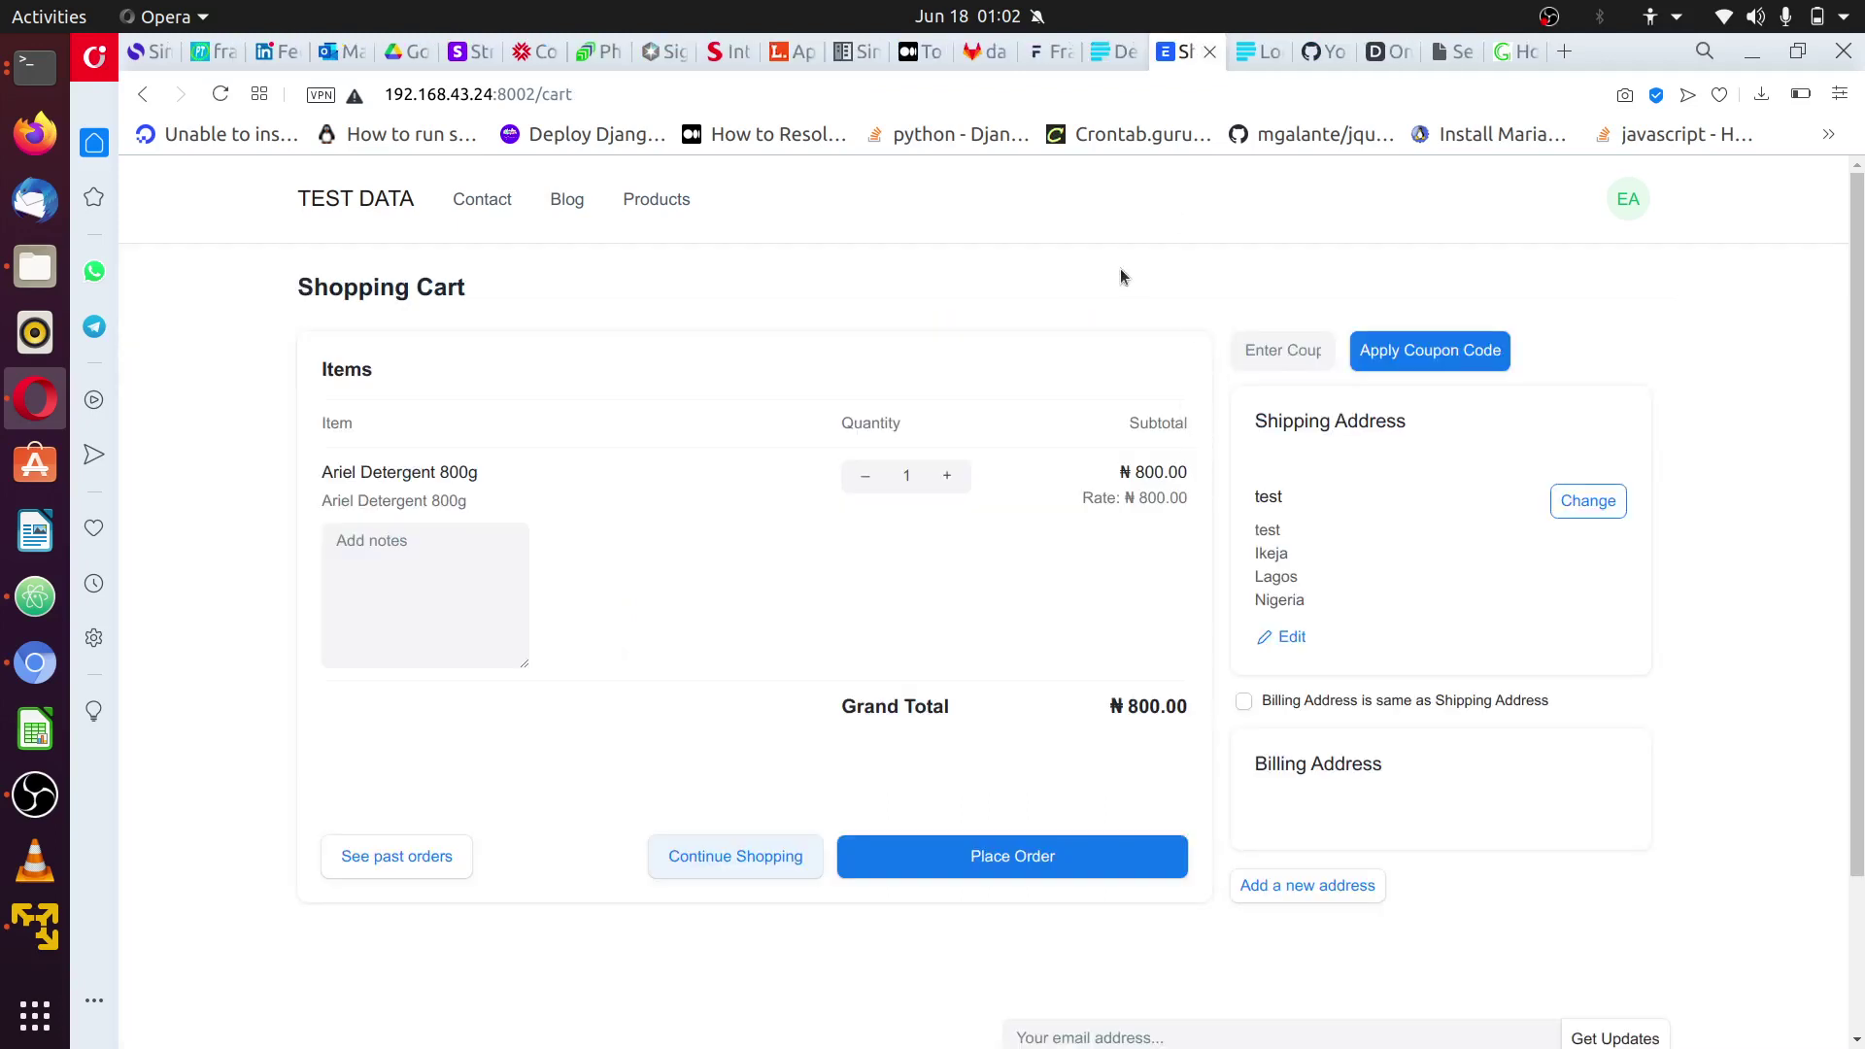
# - Place the order, review its number and Not Paid status, then start the ₦800.00 payment
pyautogui.click(1001, 857)
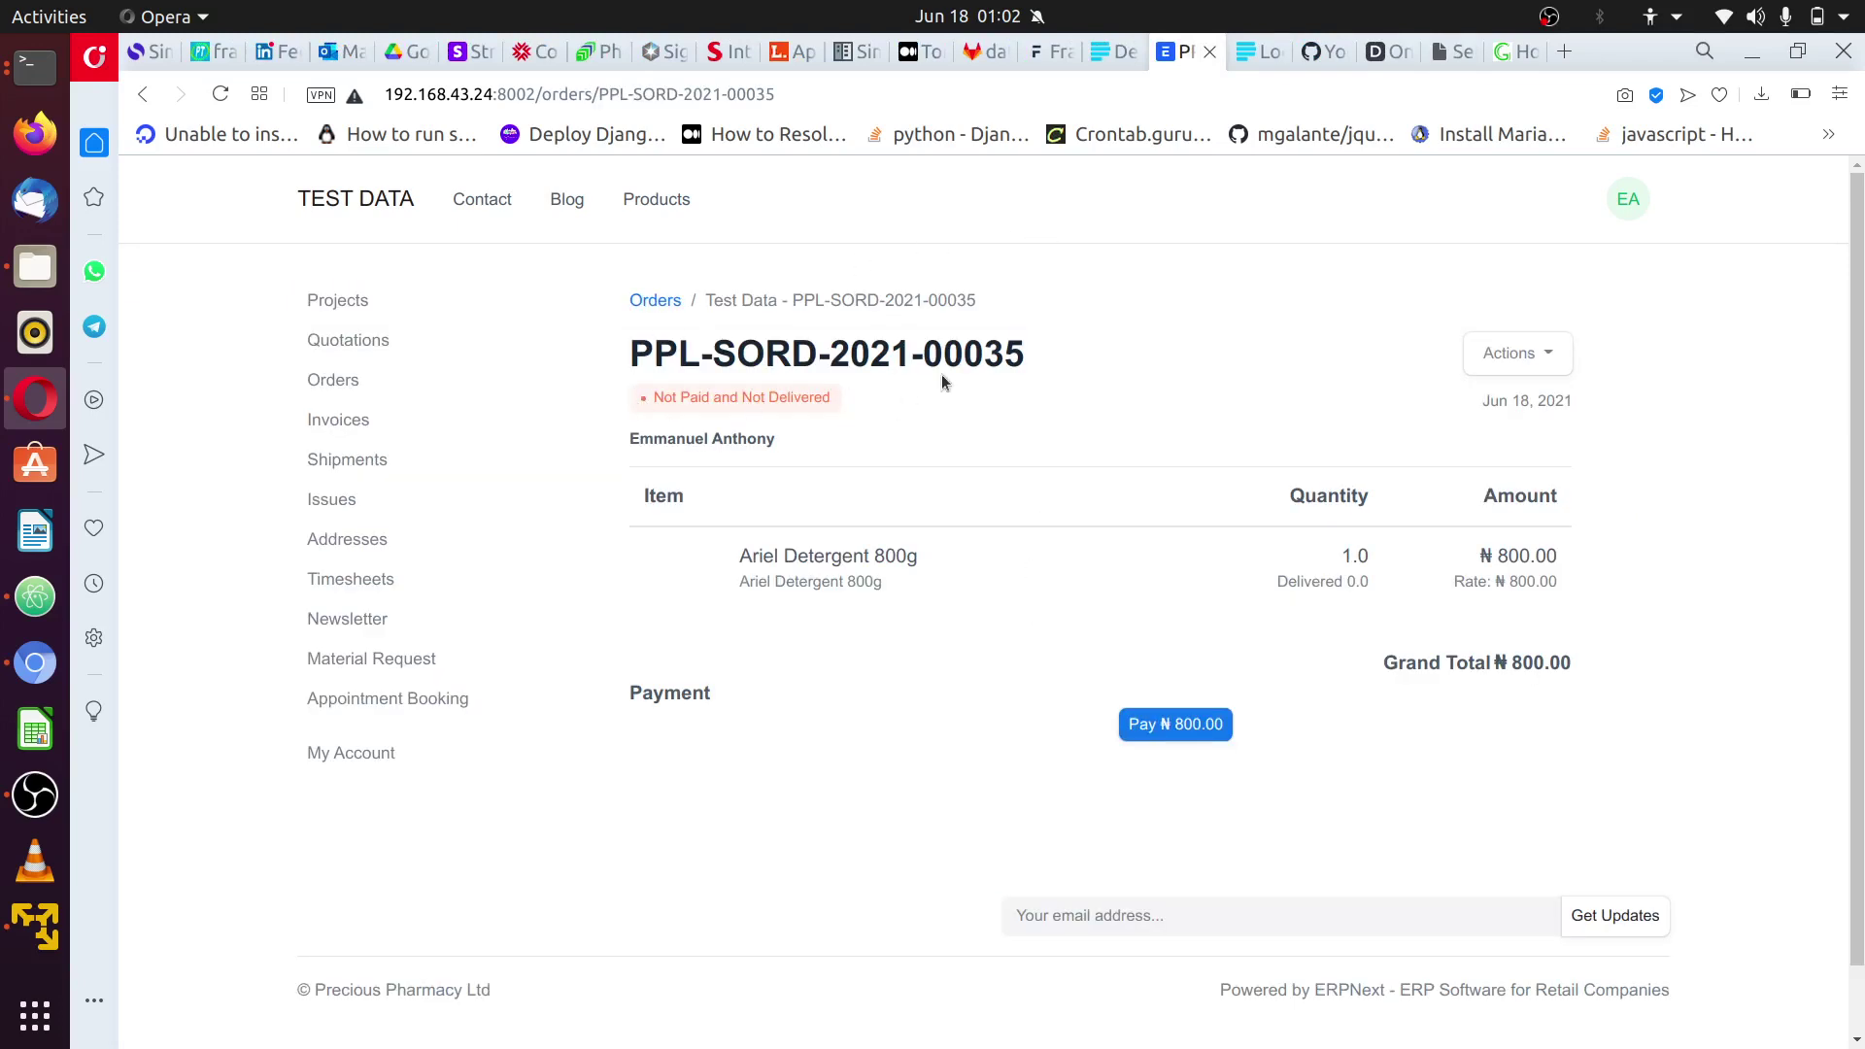
pyautogui.moveTo(1037, 367); pyautogui.dragTo(890, 352)
pyautogui.click(757, 368)
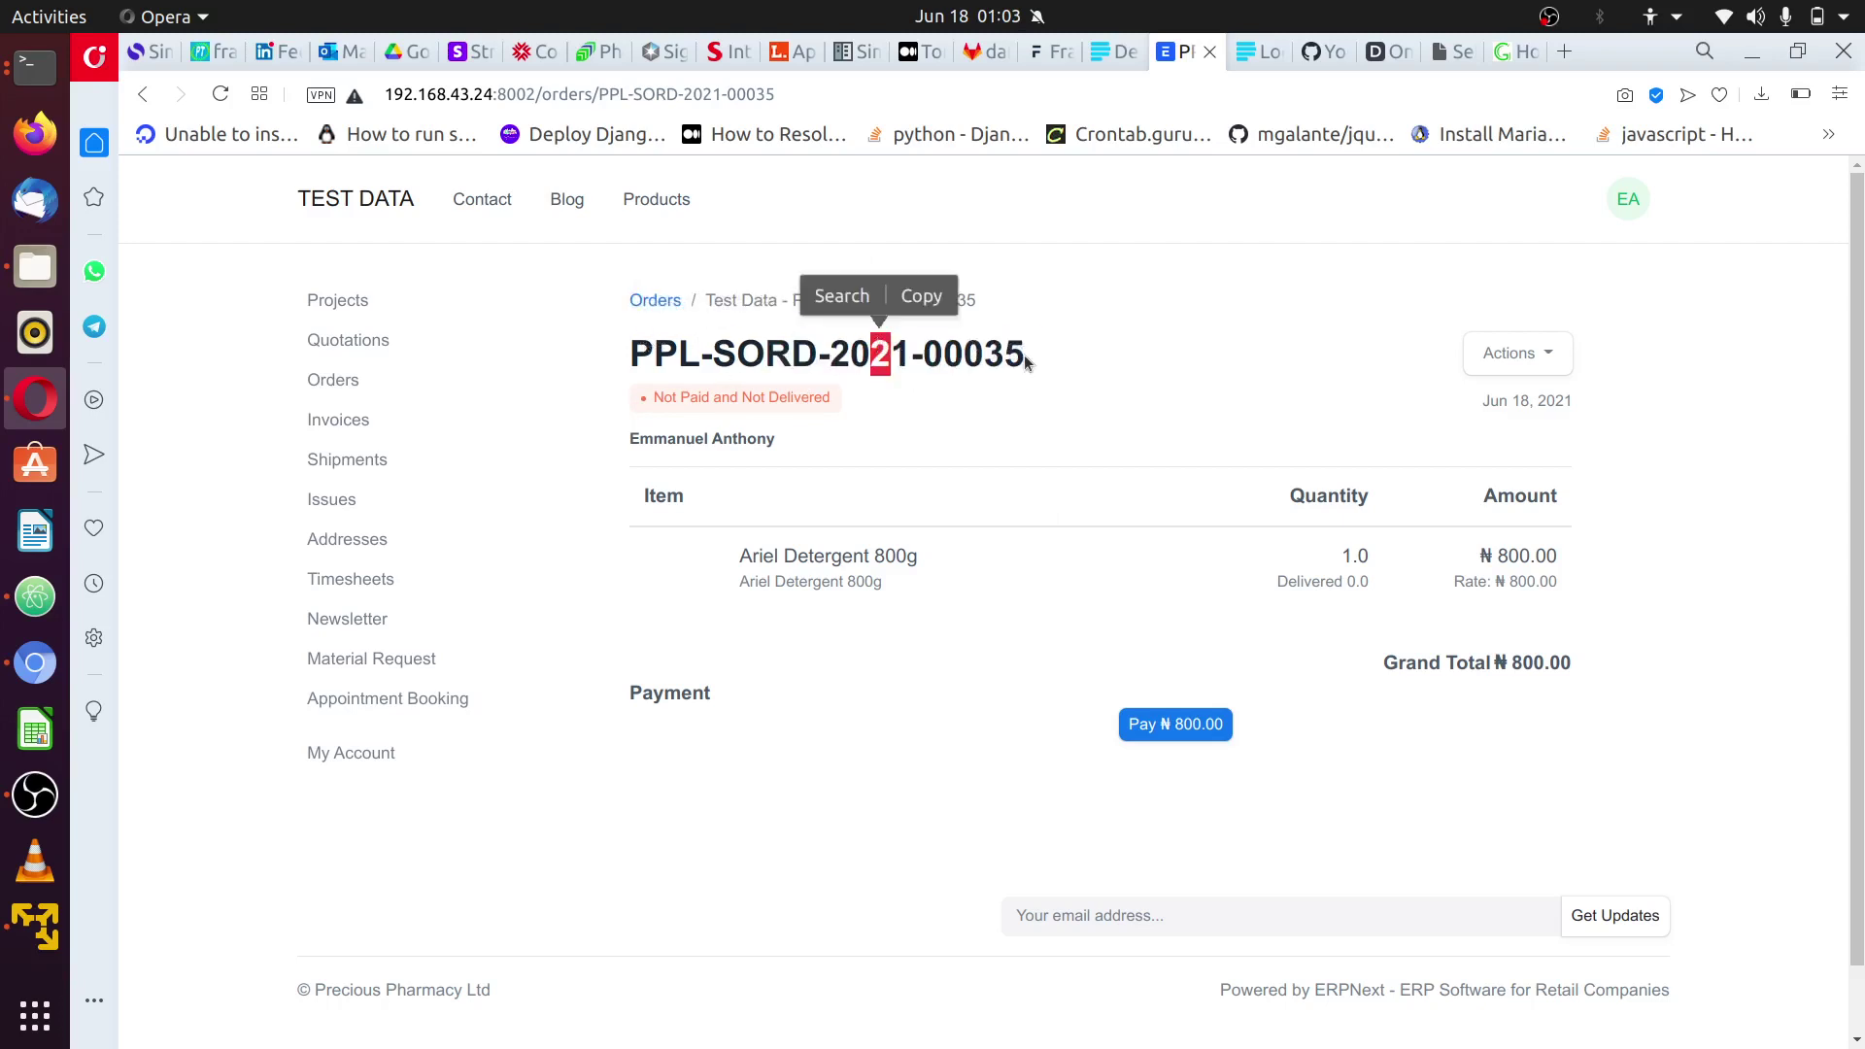
pyautogui.moveTo(1037, 366); pyautogui.dragTo(923, 365)
pyautogui.click(1075, 422)
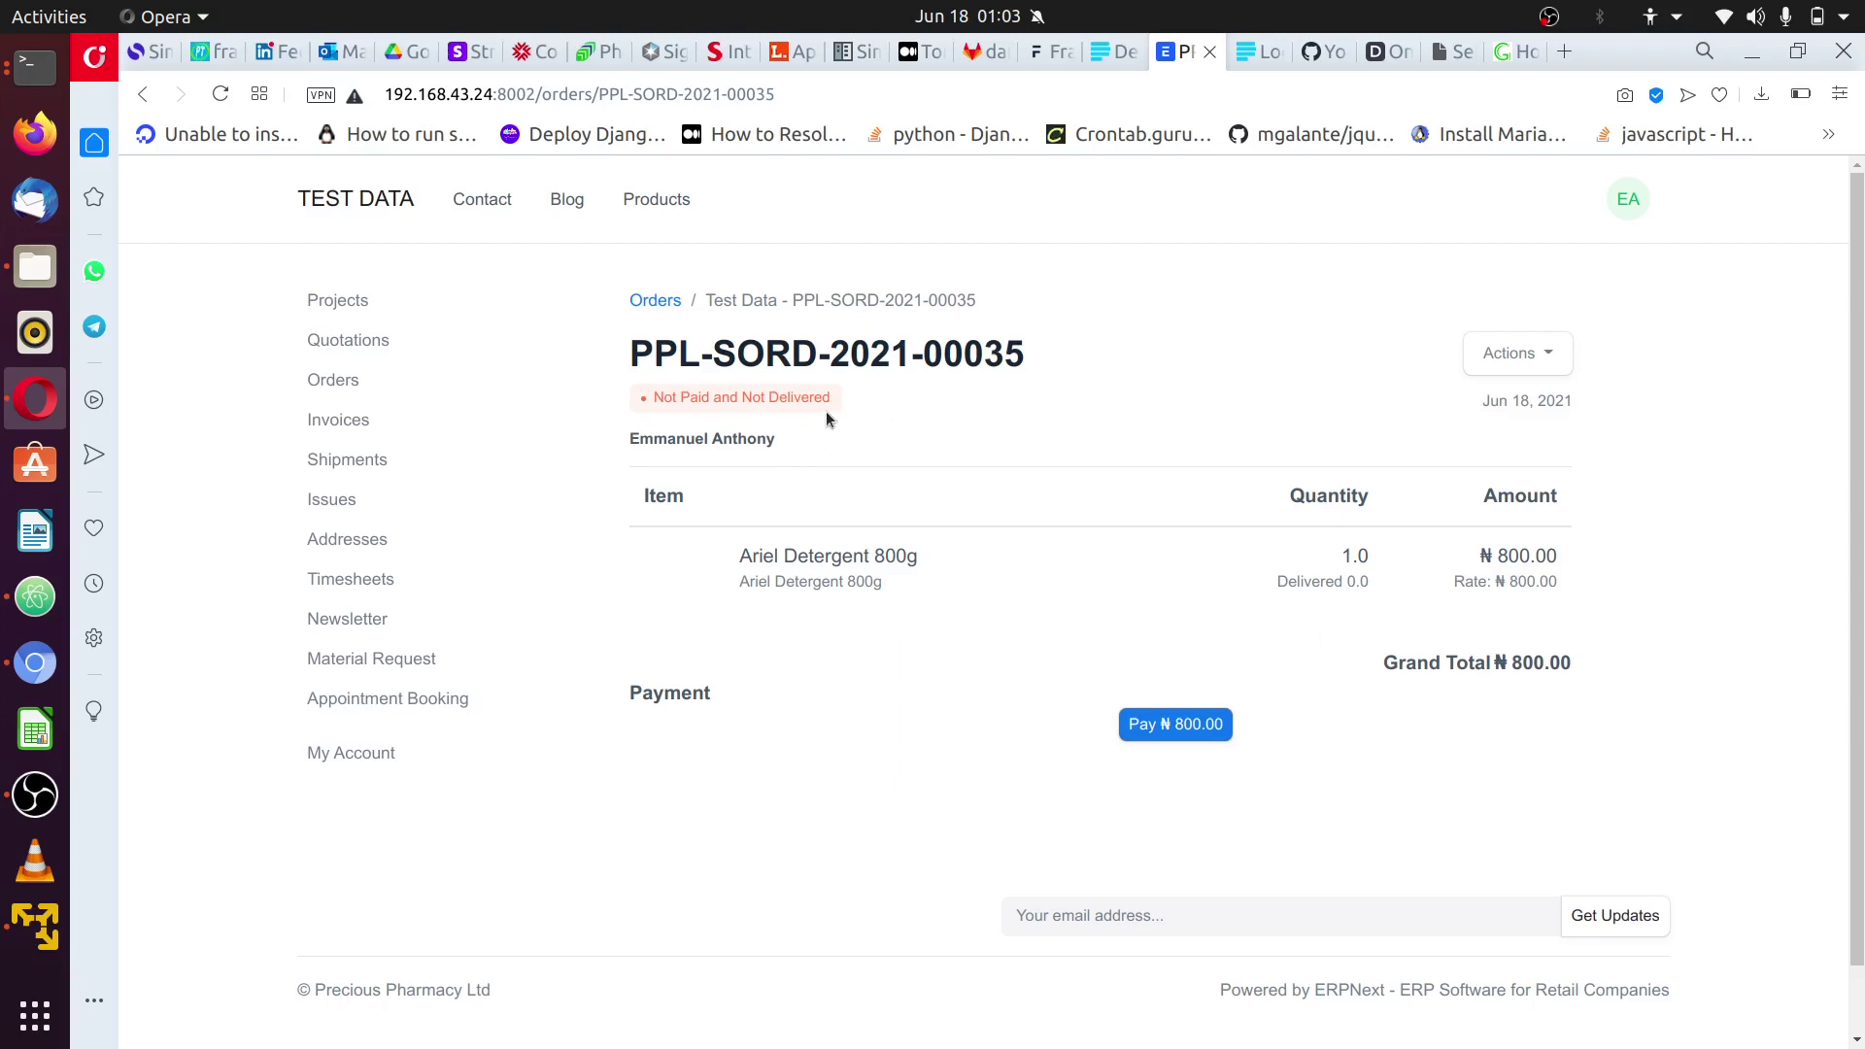
pyautogui.moveTo(829, 415); pyautogui.dragTo(793, 386)
pyautogui.moveTo(678, 380); pyautogui.dragTo(678, 380)
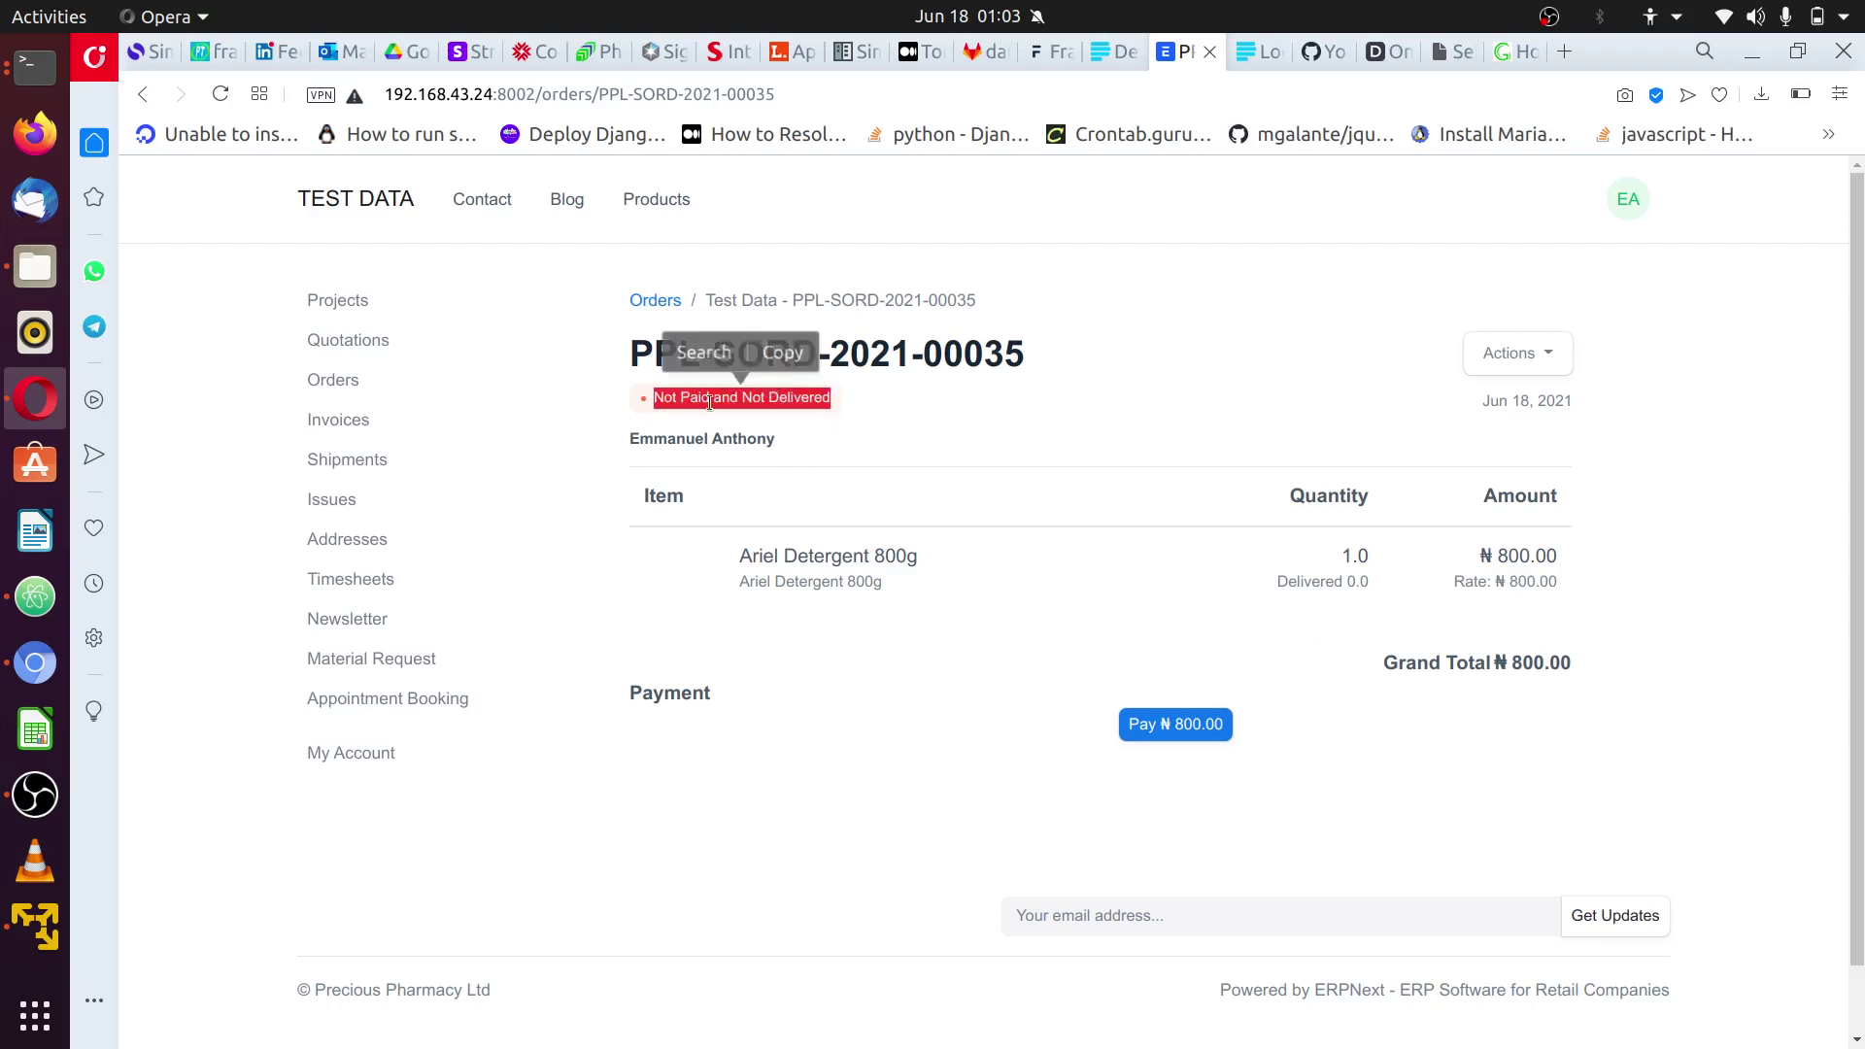
pyautogui.click(1012, 440)
pyautogui.click(1175, 723)
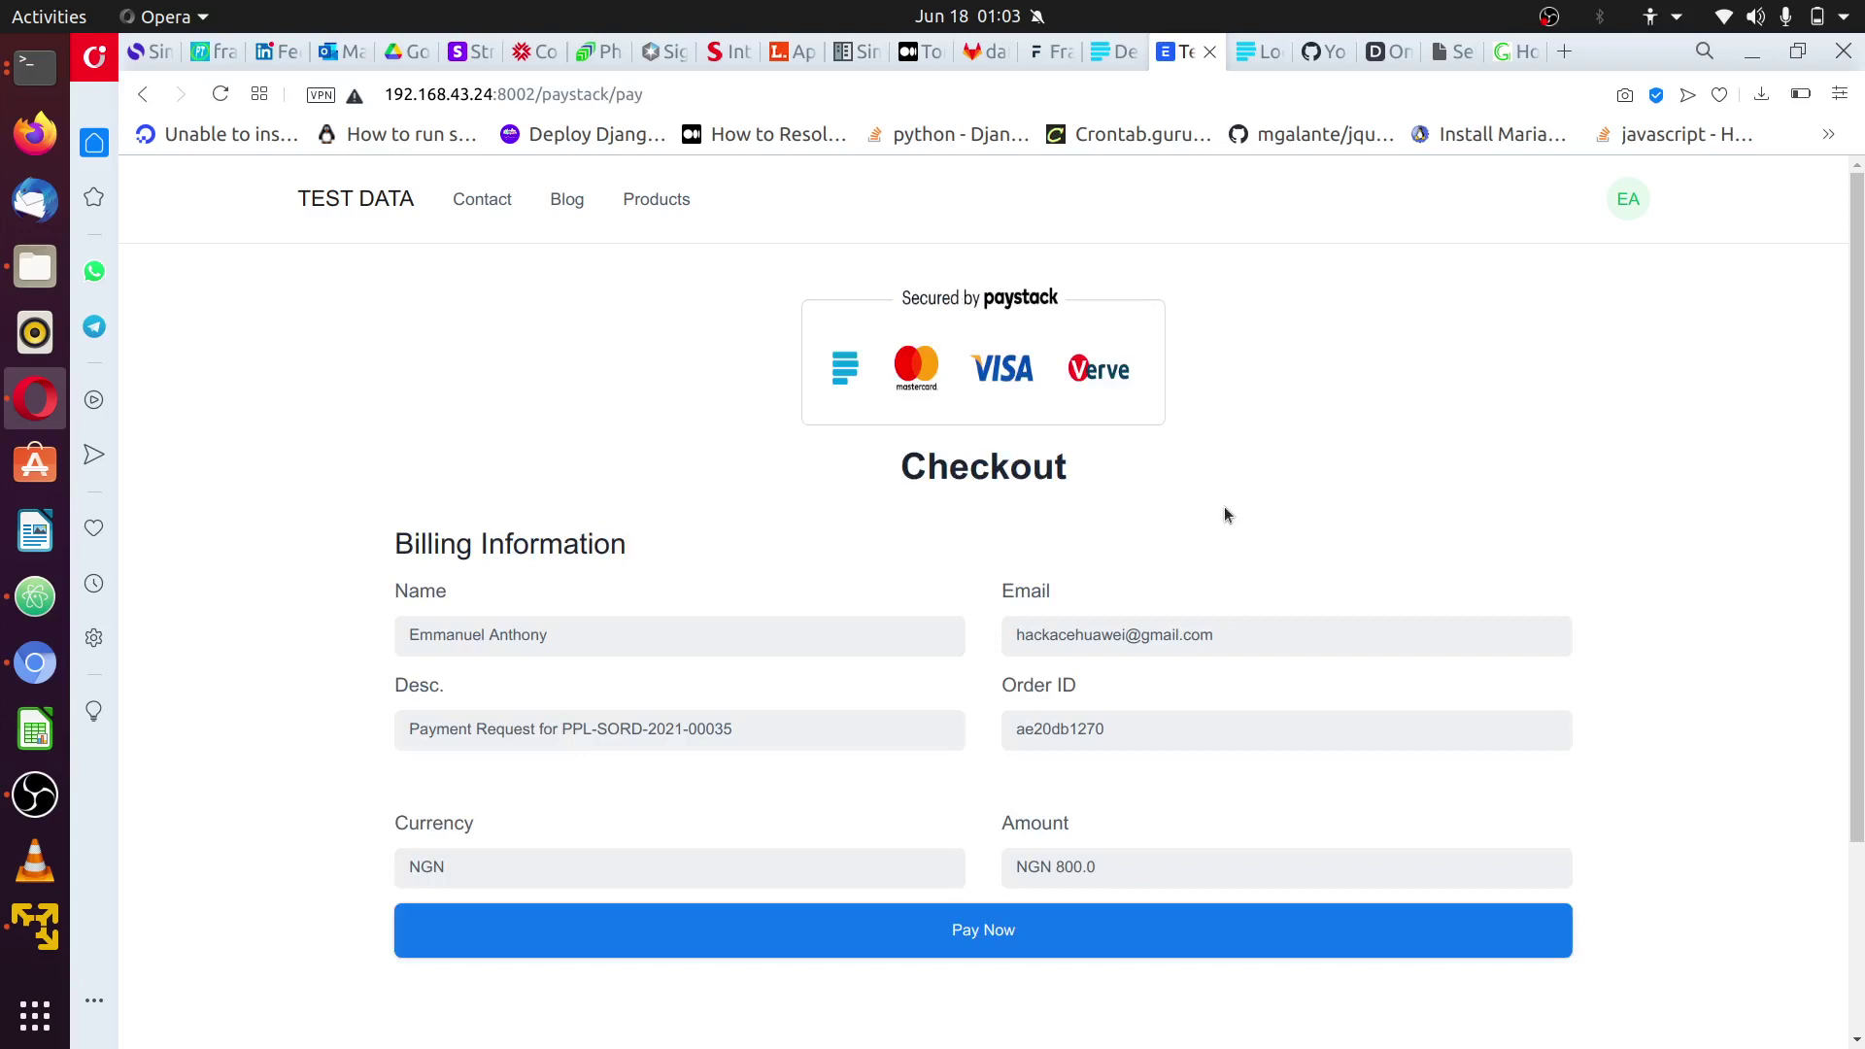
# - Open Paystack, browse the Bank and USSD options, then pay NGN 800 with the Success test card
pyautogui.scroll(-5, 1083, 713)
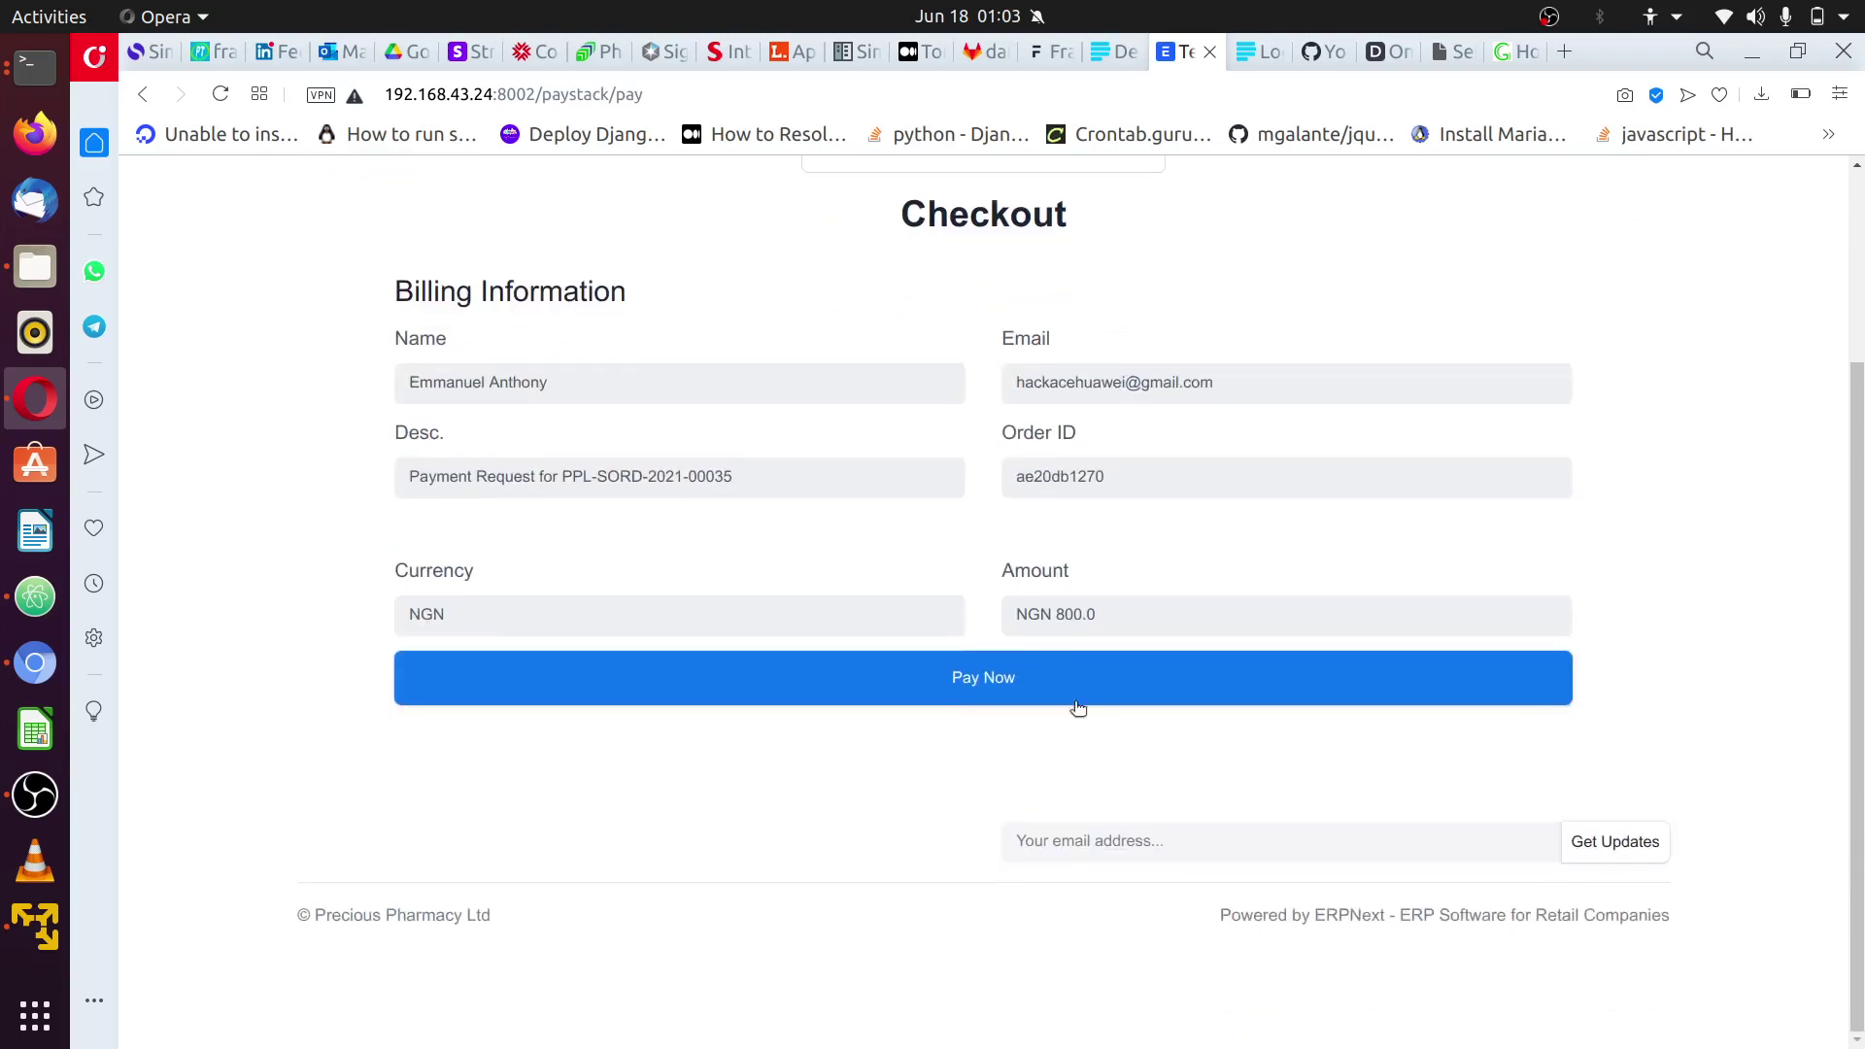
pyautogui.click(1020, 680)
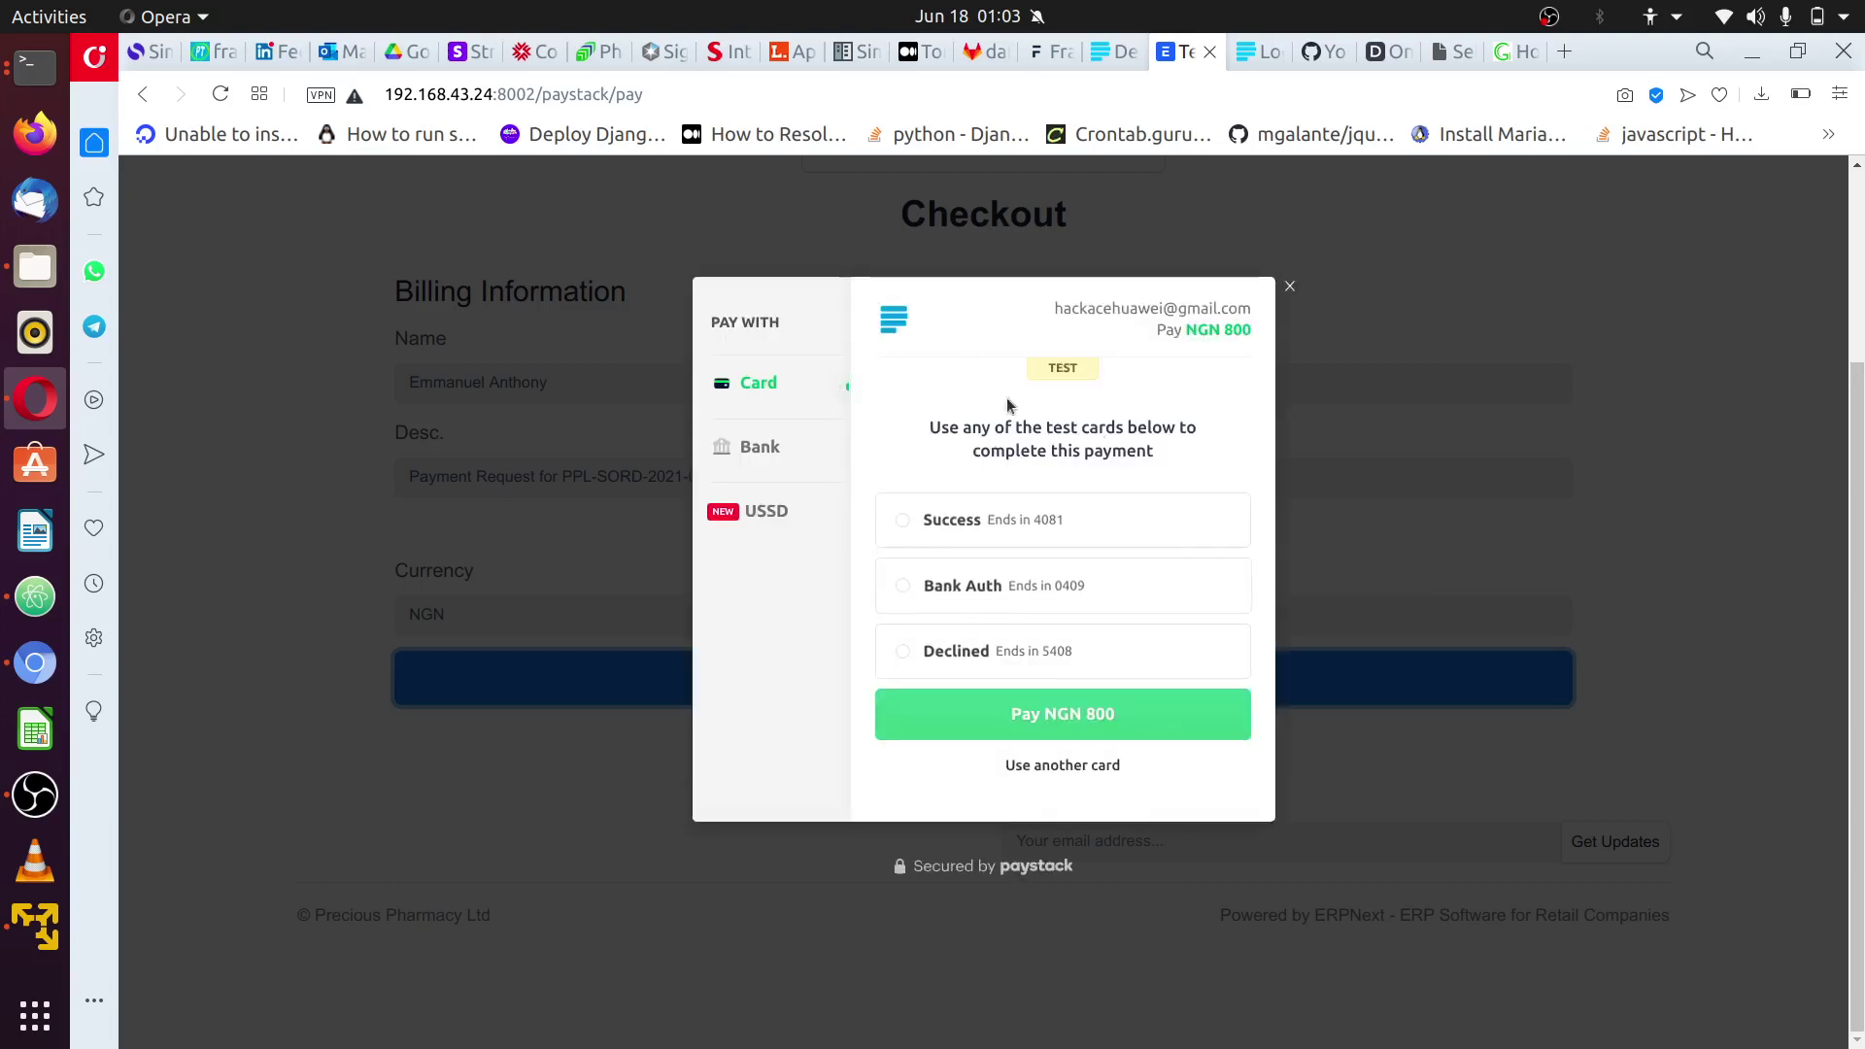
pyautogui.click(738, 448)
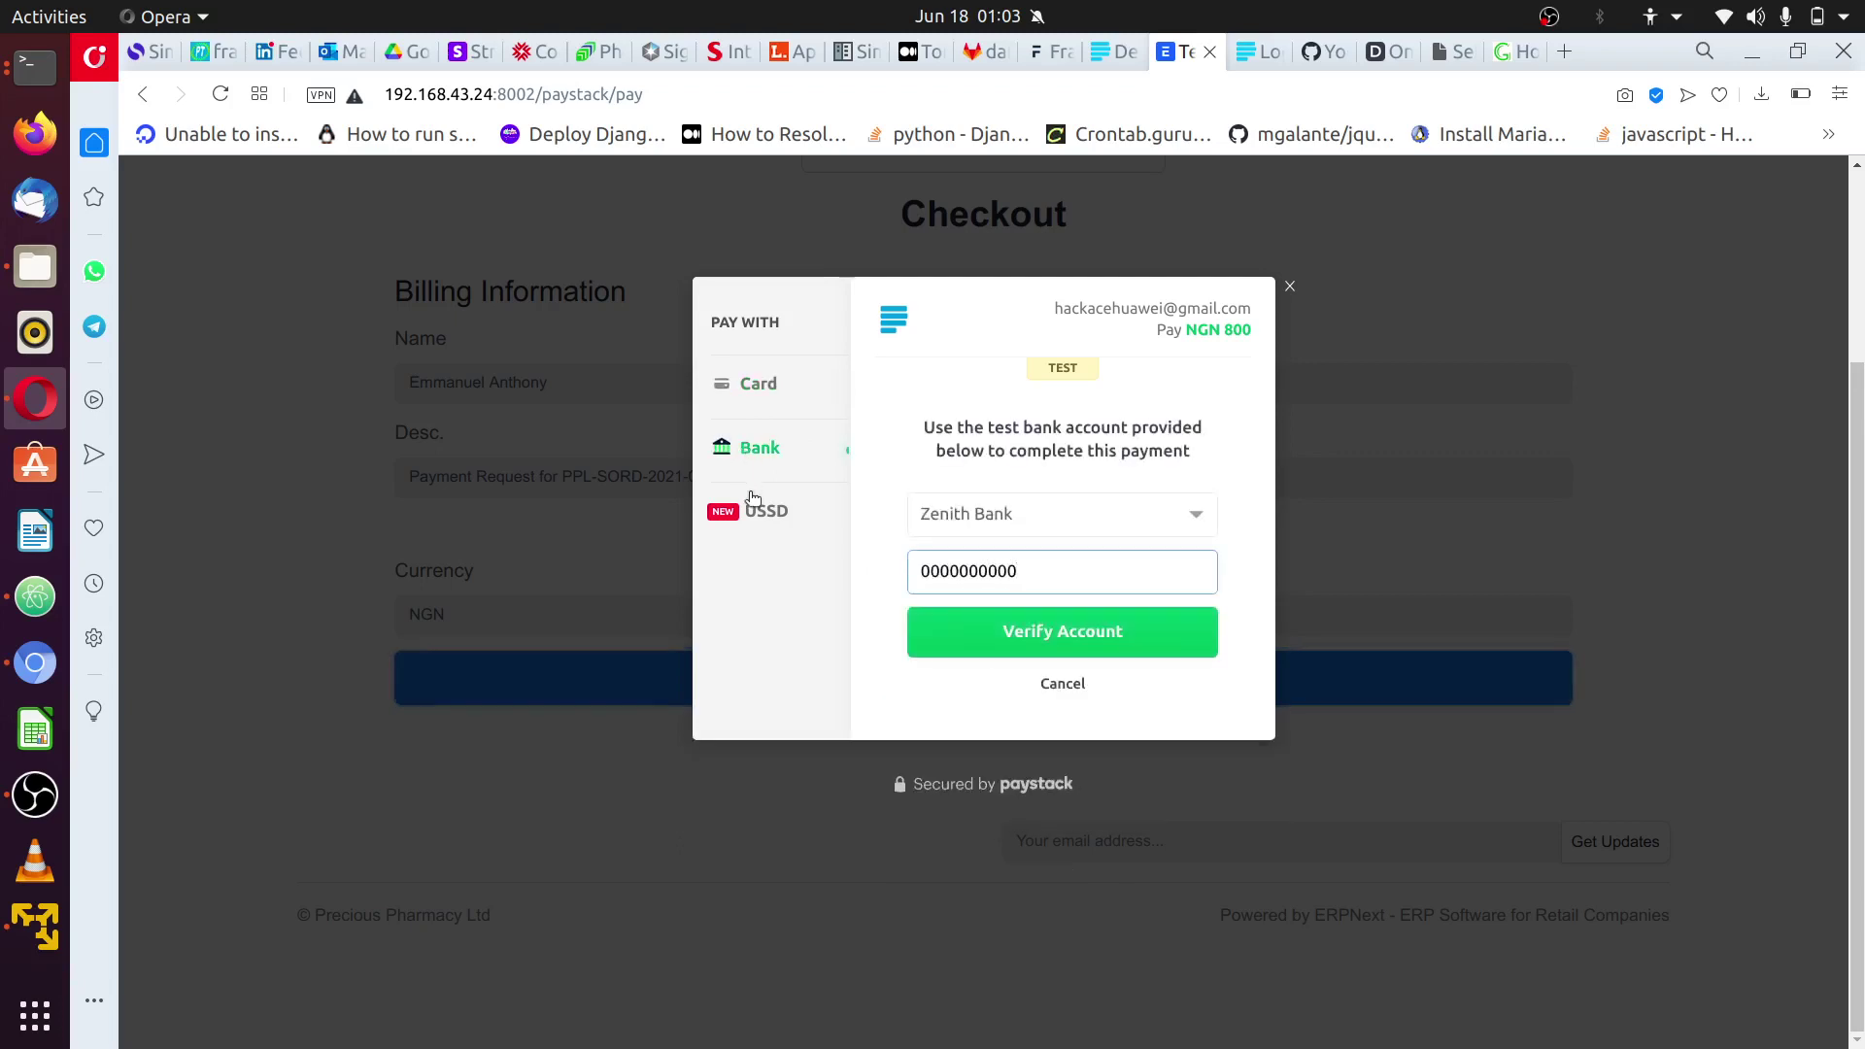
pyautogui.click(753, 508)
pyautogui.click(756, 383)
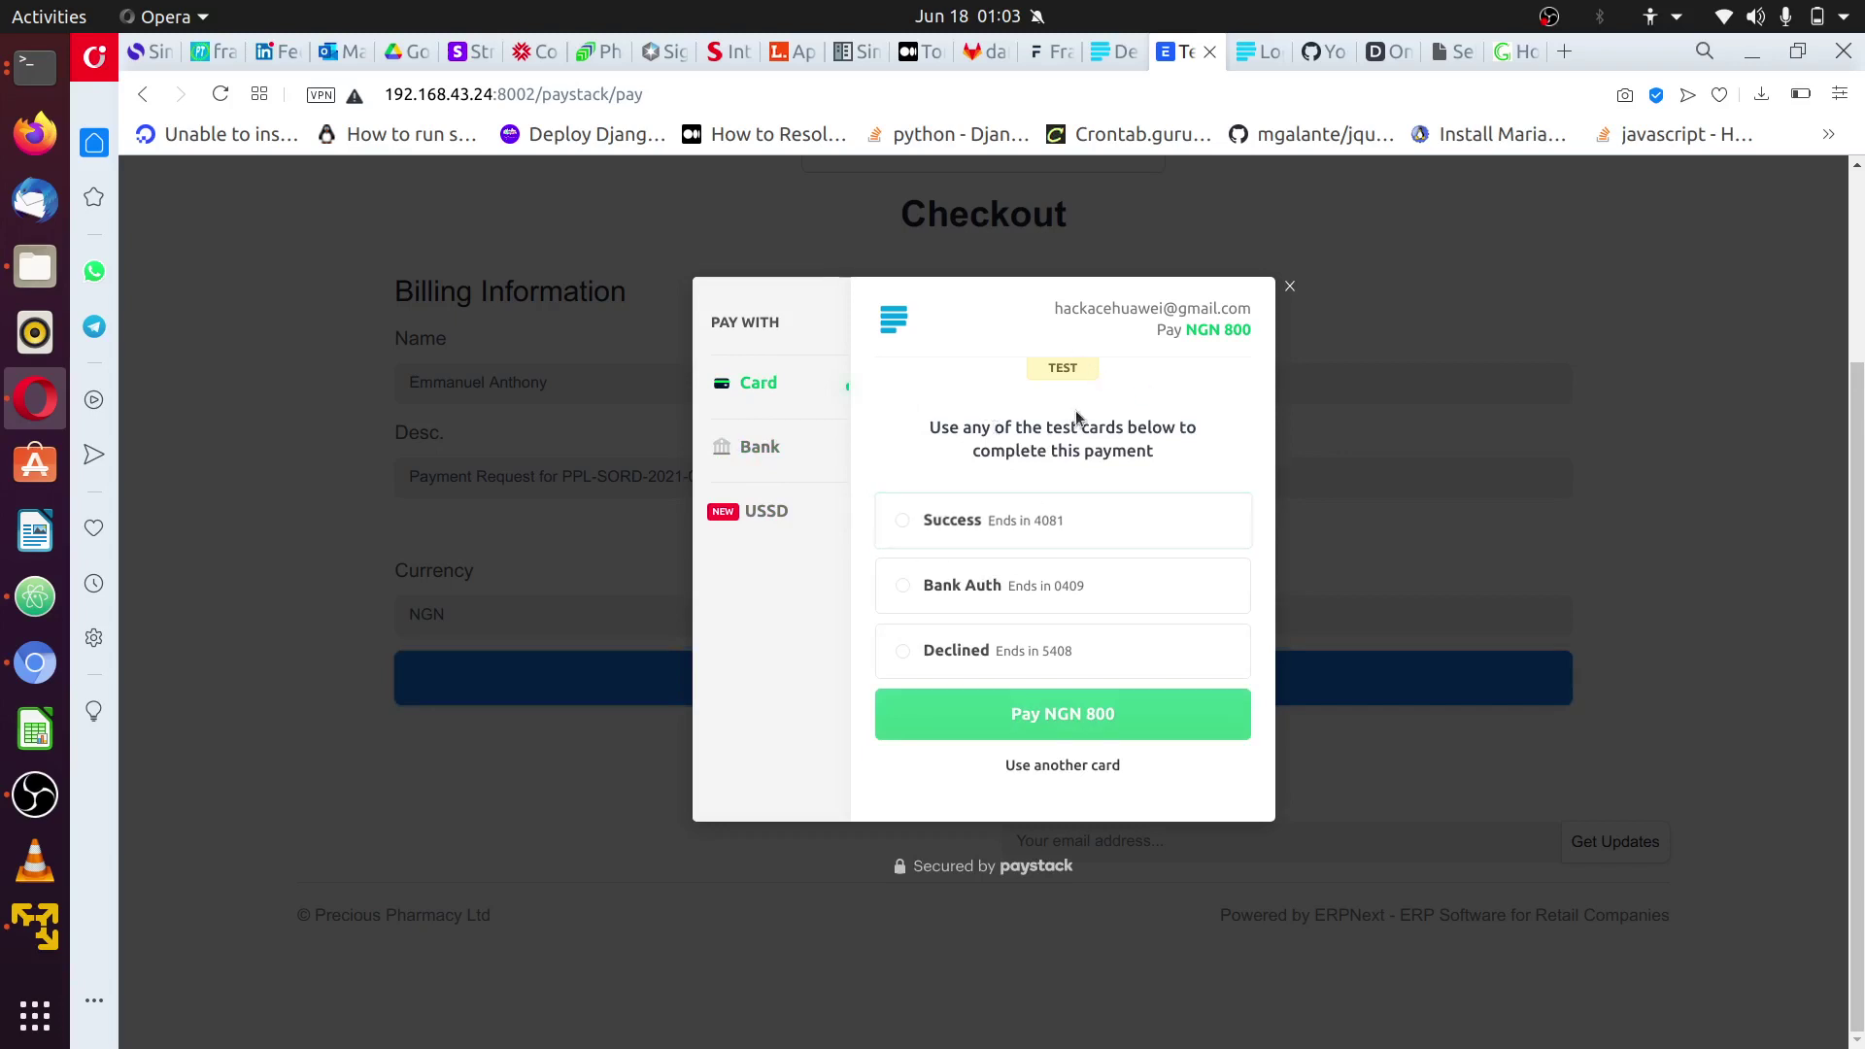
pyautogui.click(798, 511)
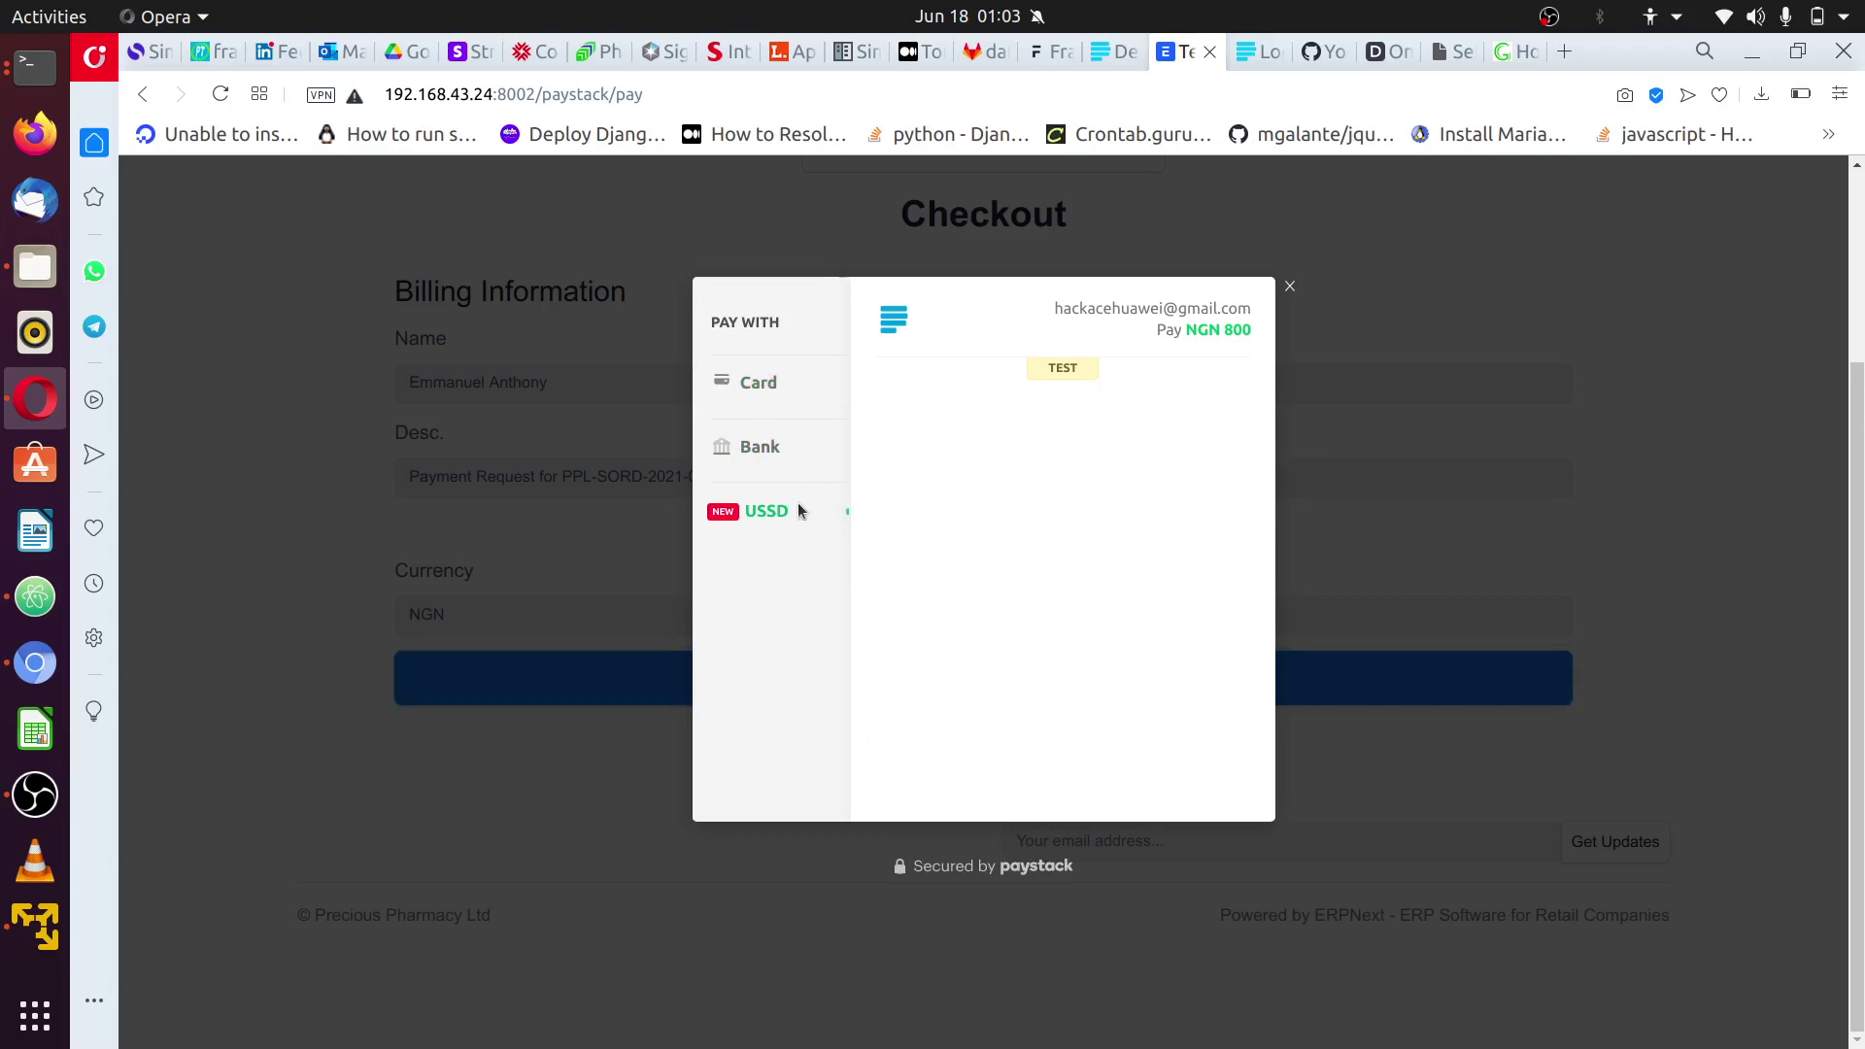
pyautogui.click(767, 464)
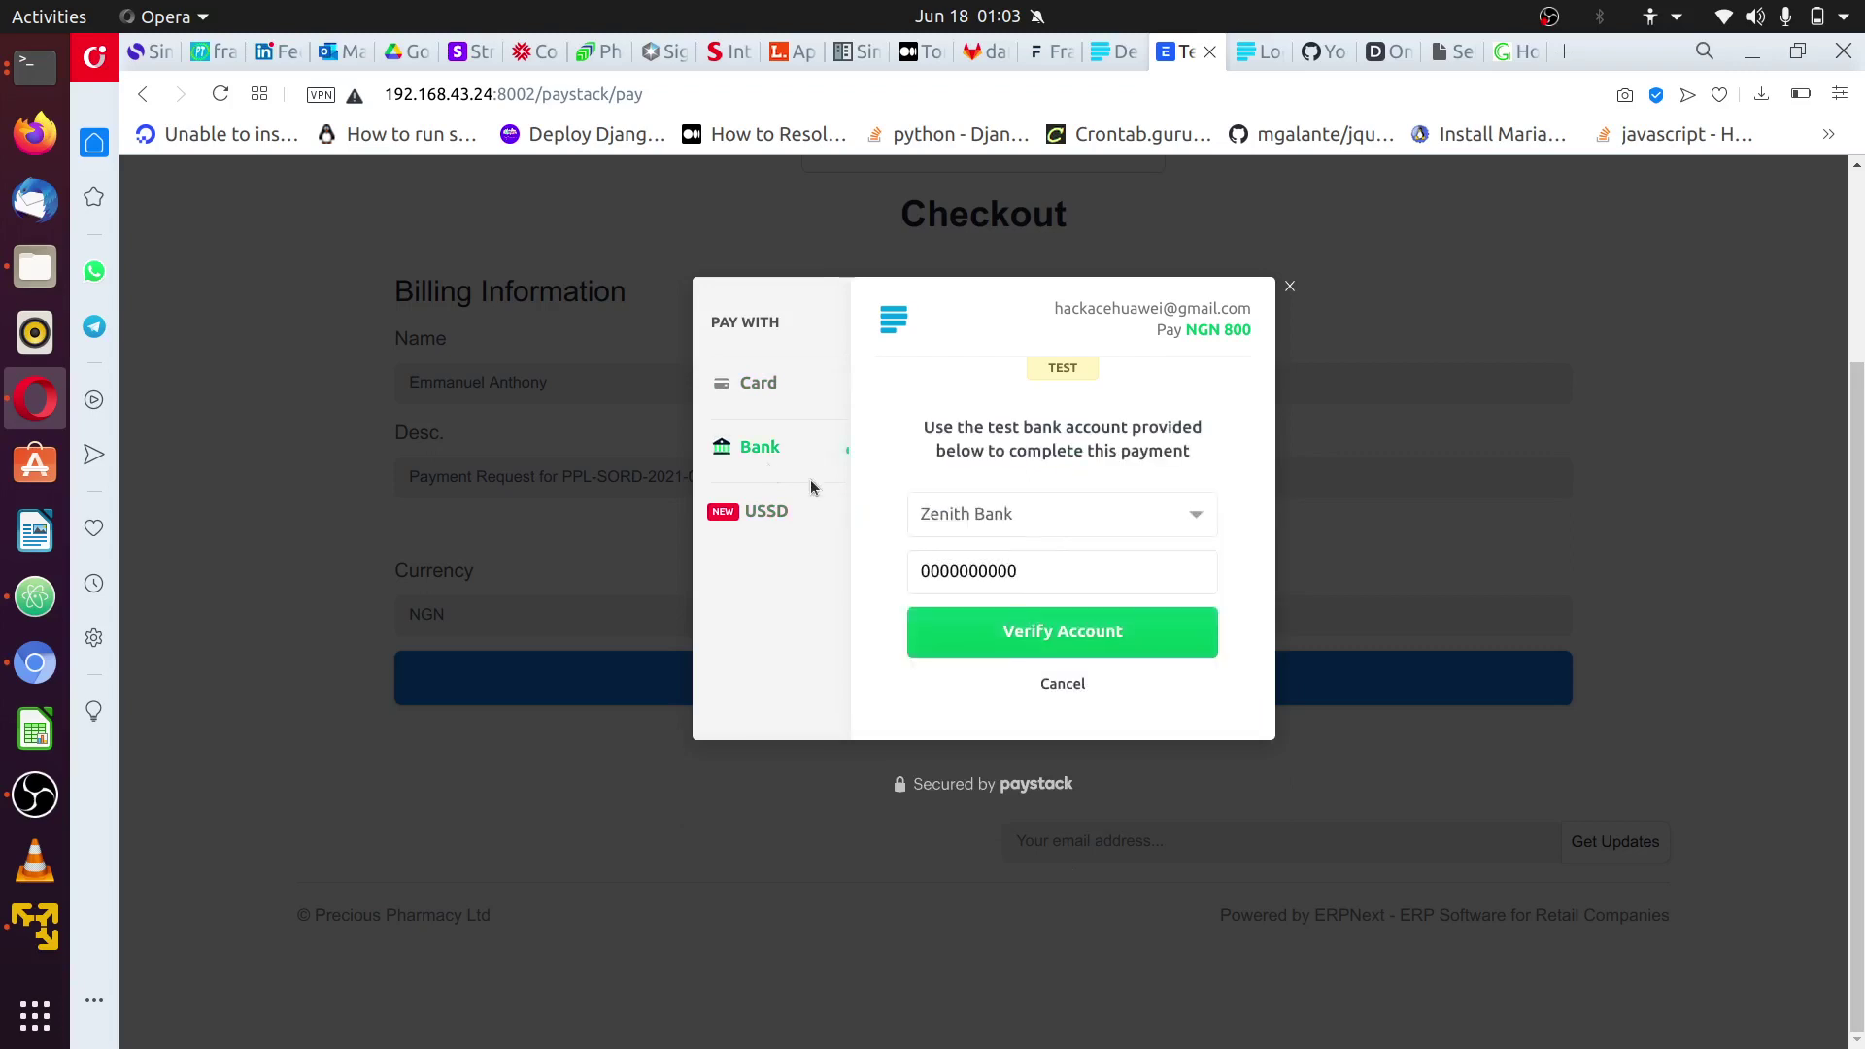
pyautogui.click(767, 392)
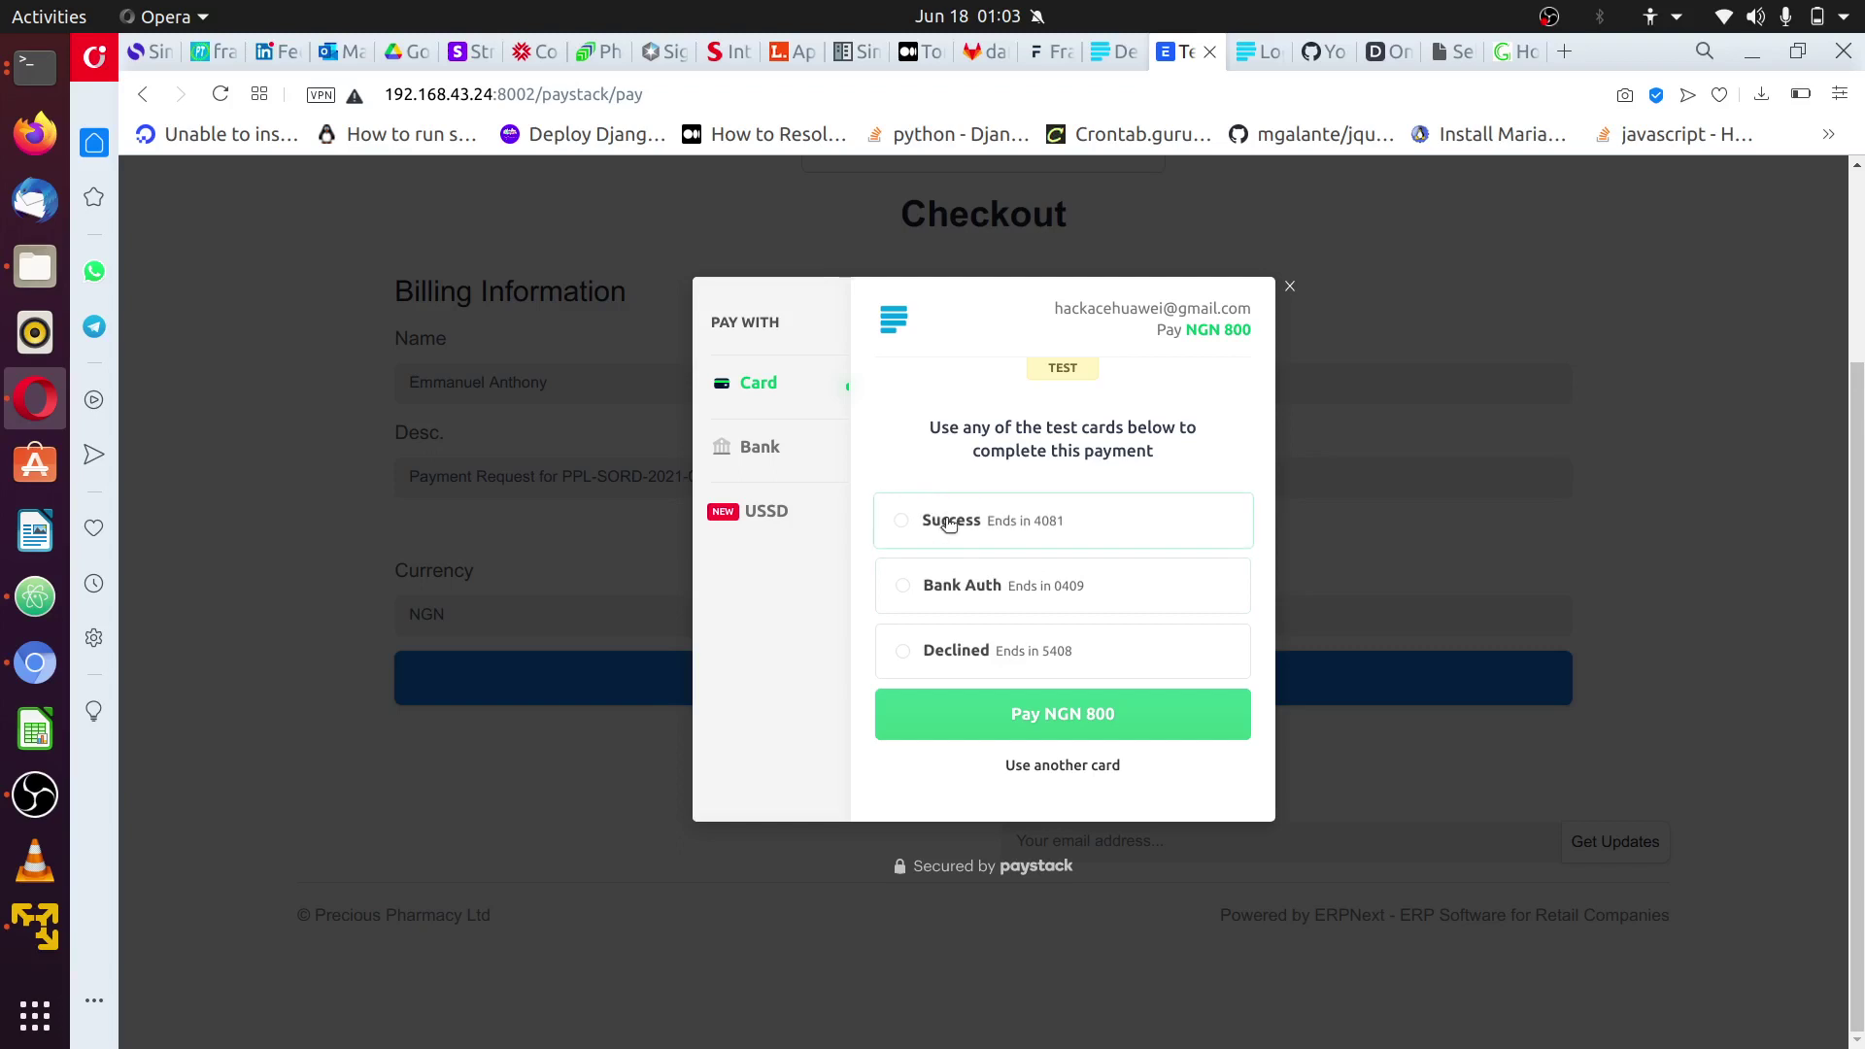
pyautogui.click(949, 523)
pyautogui.click(1101, 728)
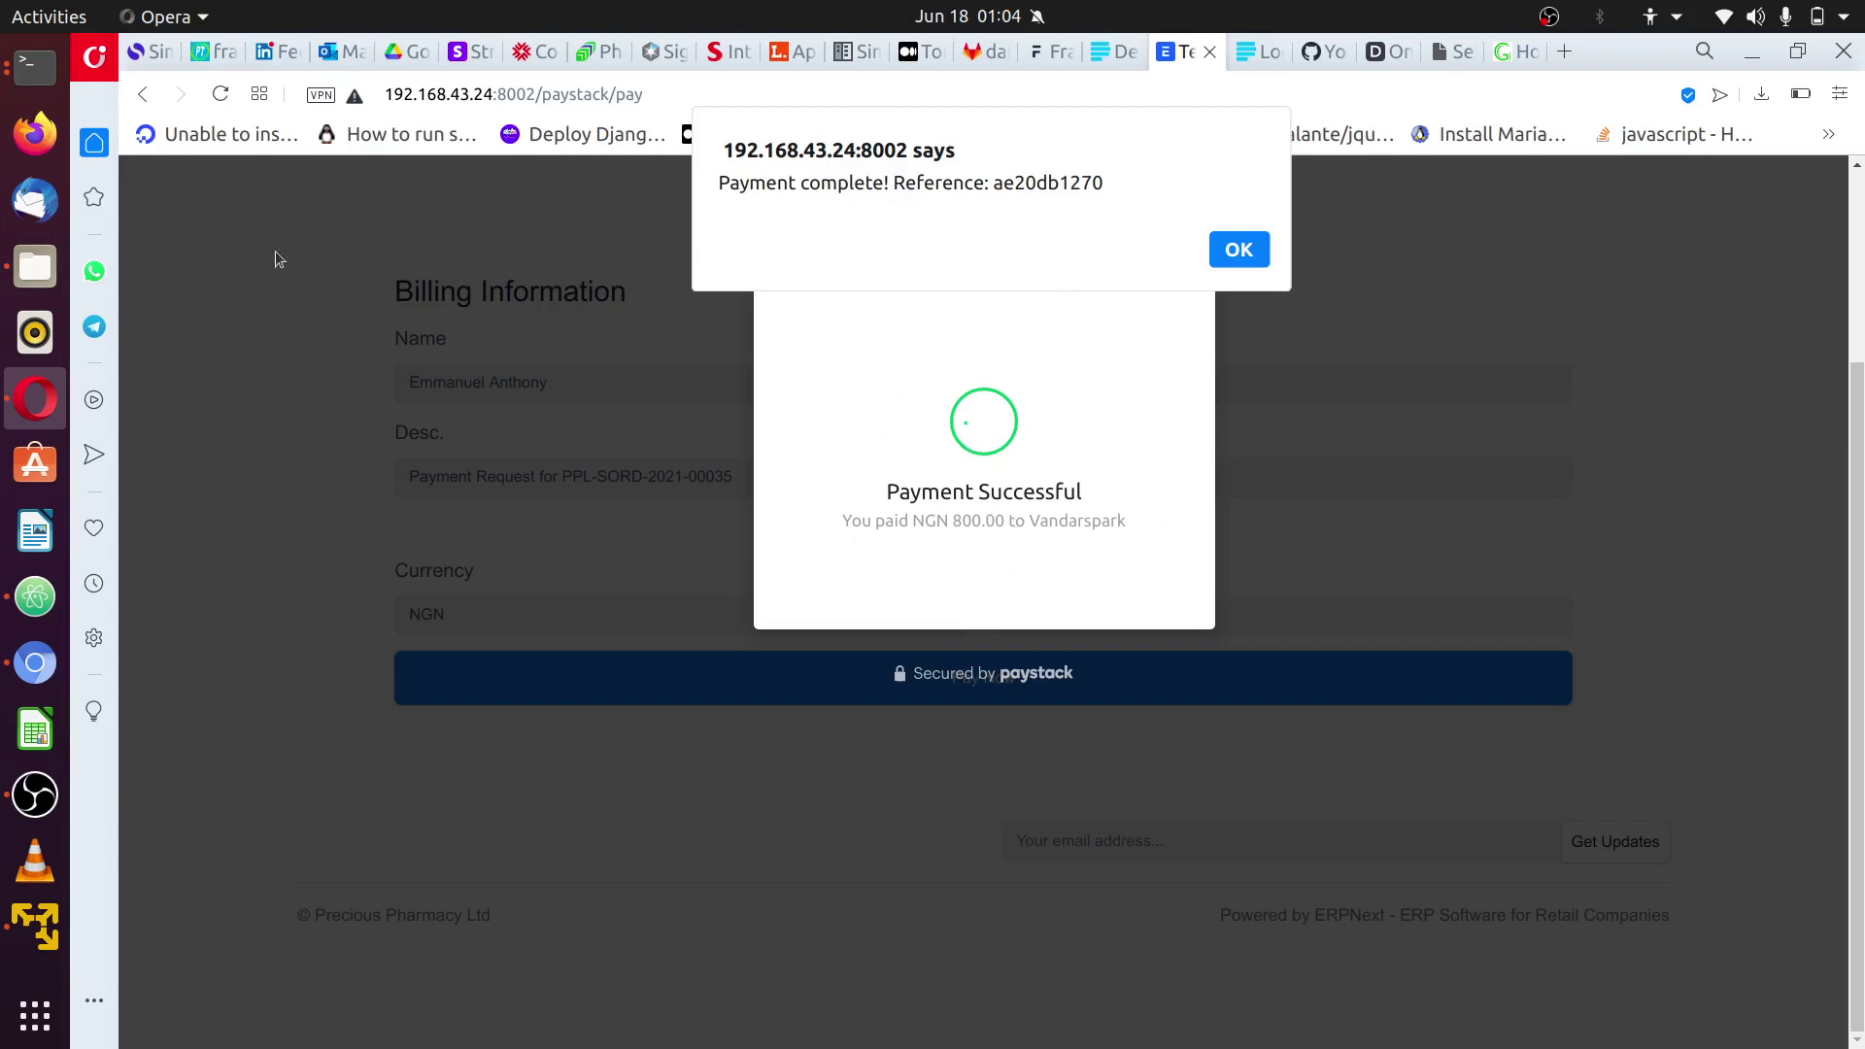
# - Restart the expired ngrok tunnel by rerunning the previous ngrok command
pyautogui.click(43, 85)
pyautogui.click(43, 86)
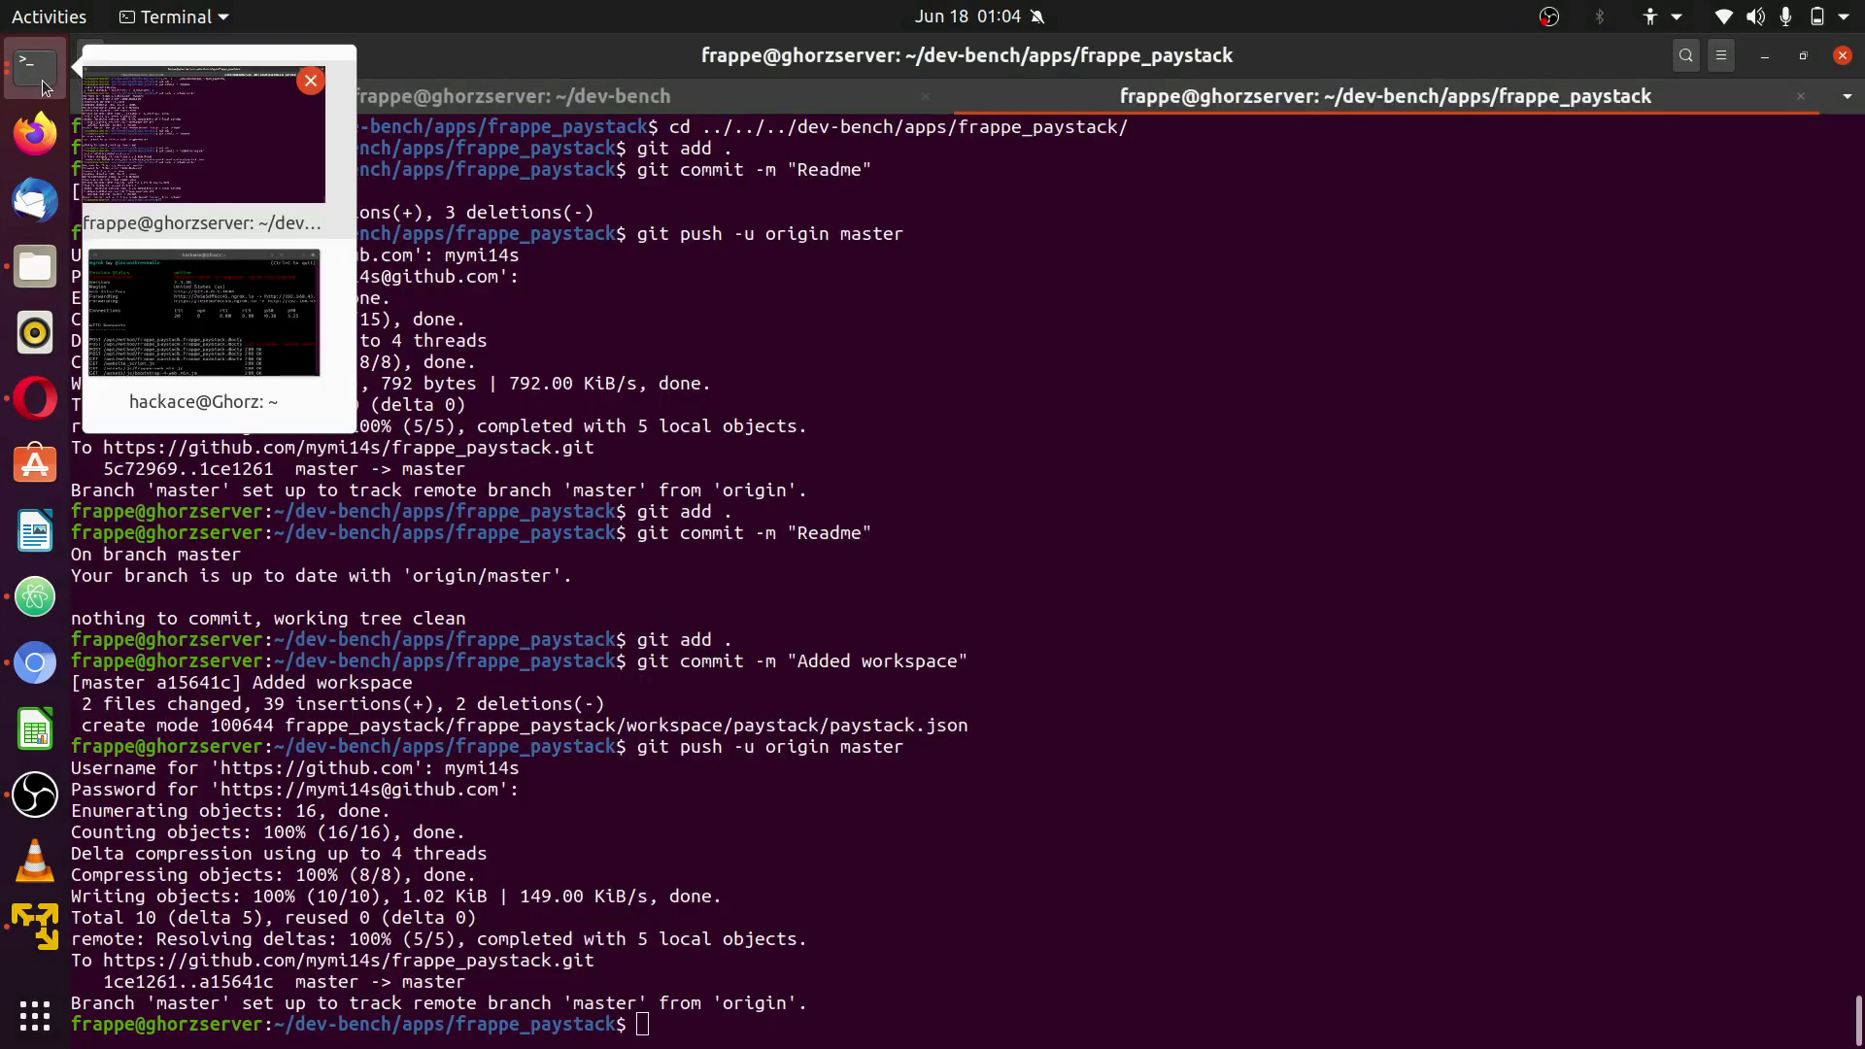
pyautogui.click(214, 303)
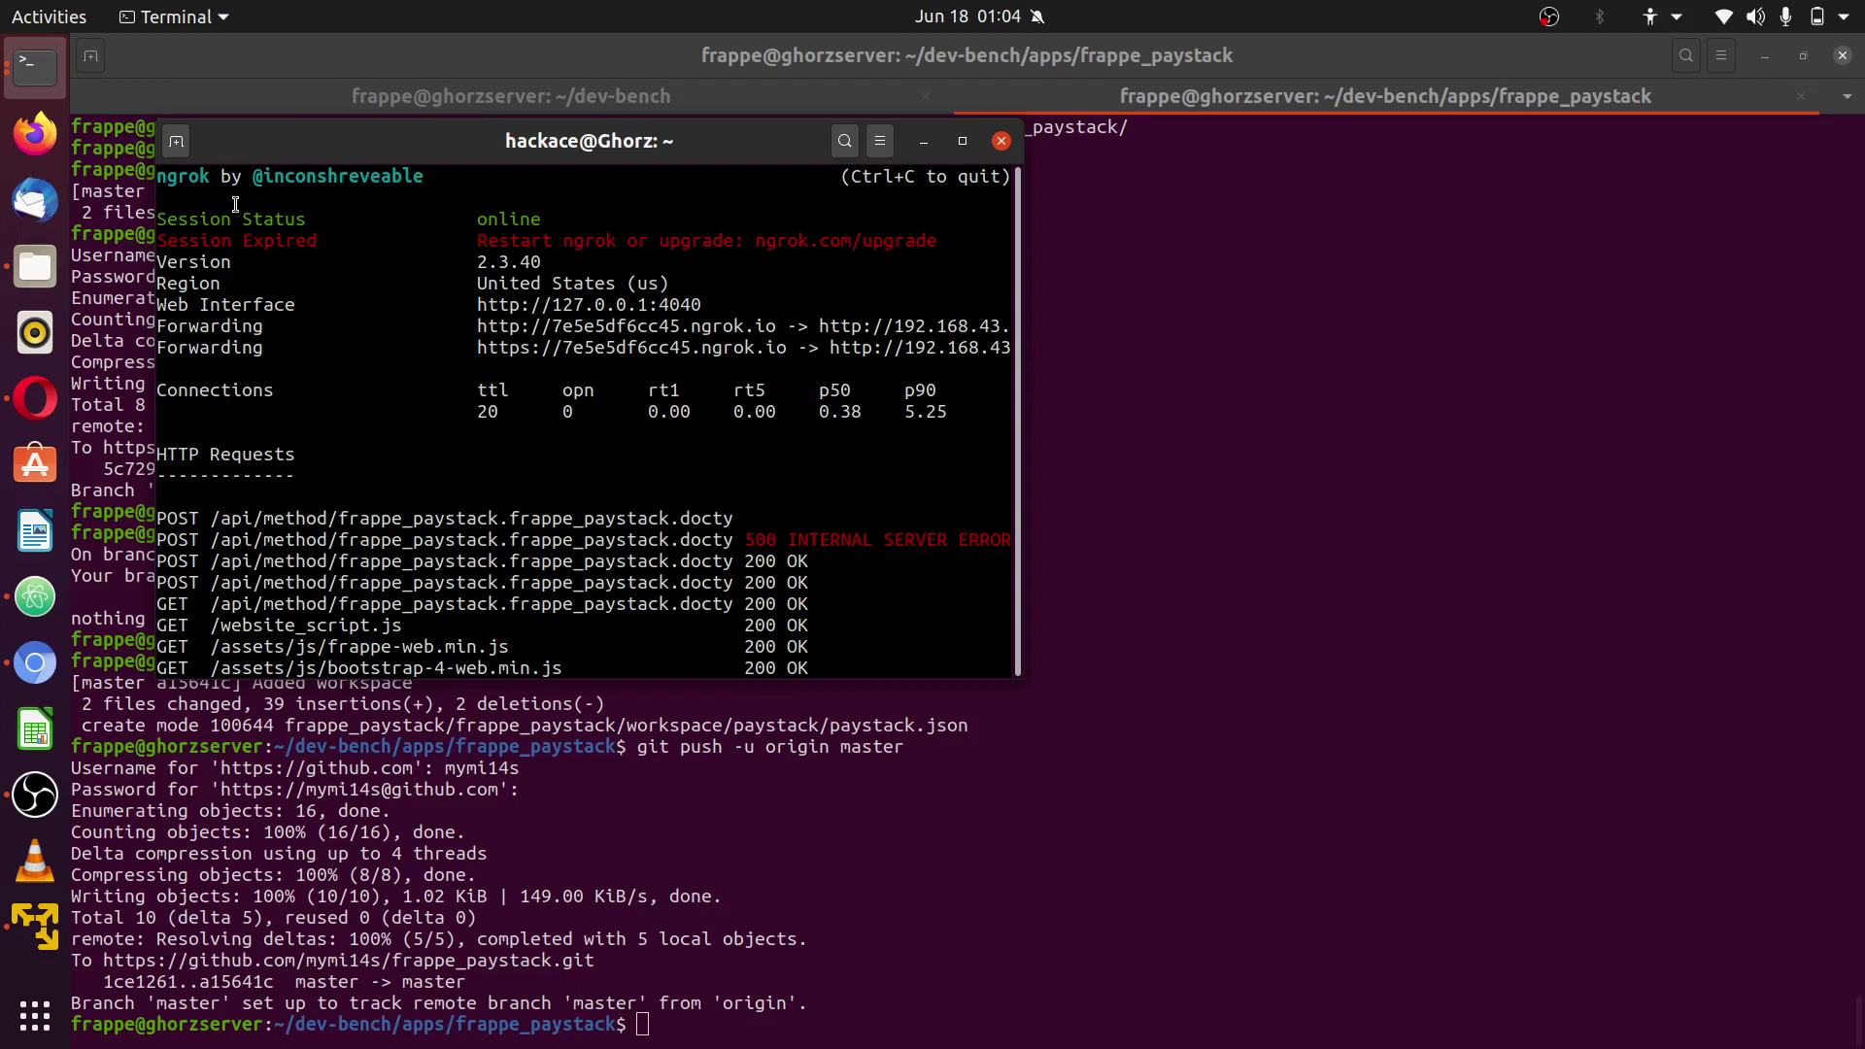
pyautogui.moveTo(162, 241); pyautogui.dragTo(544, 262)
pyautogui.hotkey('ctrl', 'c')
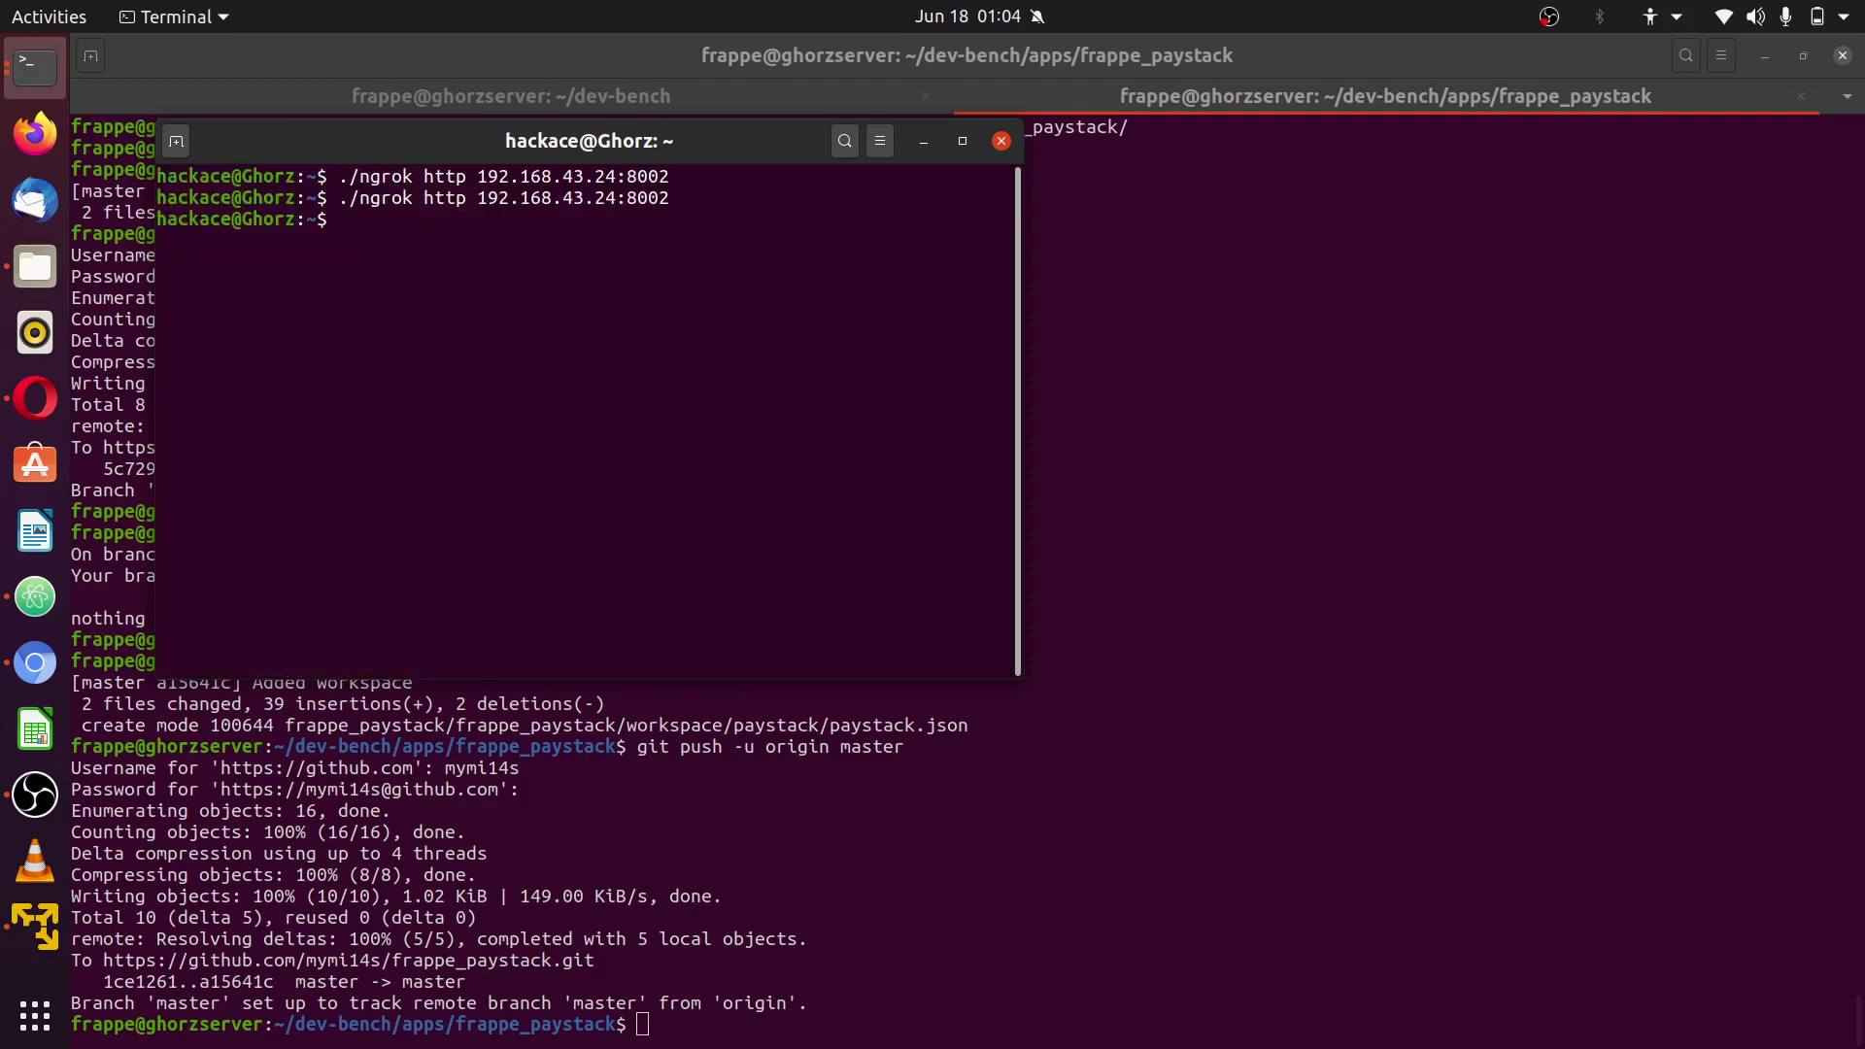
pyautogui.press('Up')
pyautogui.press('Return')
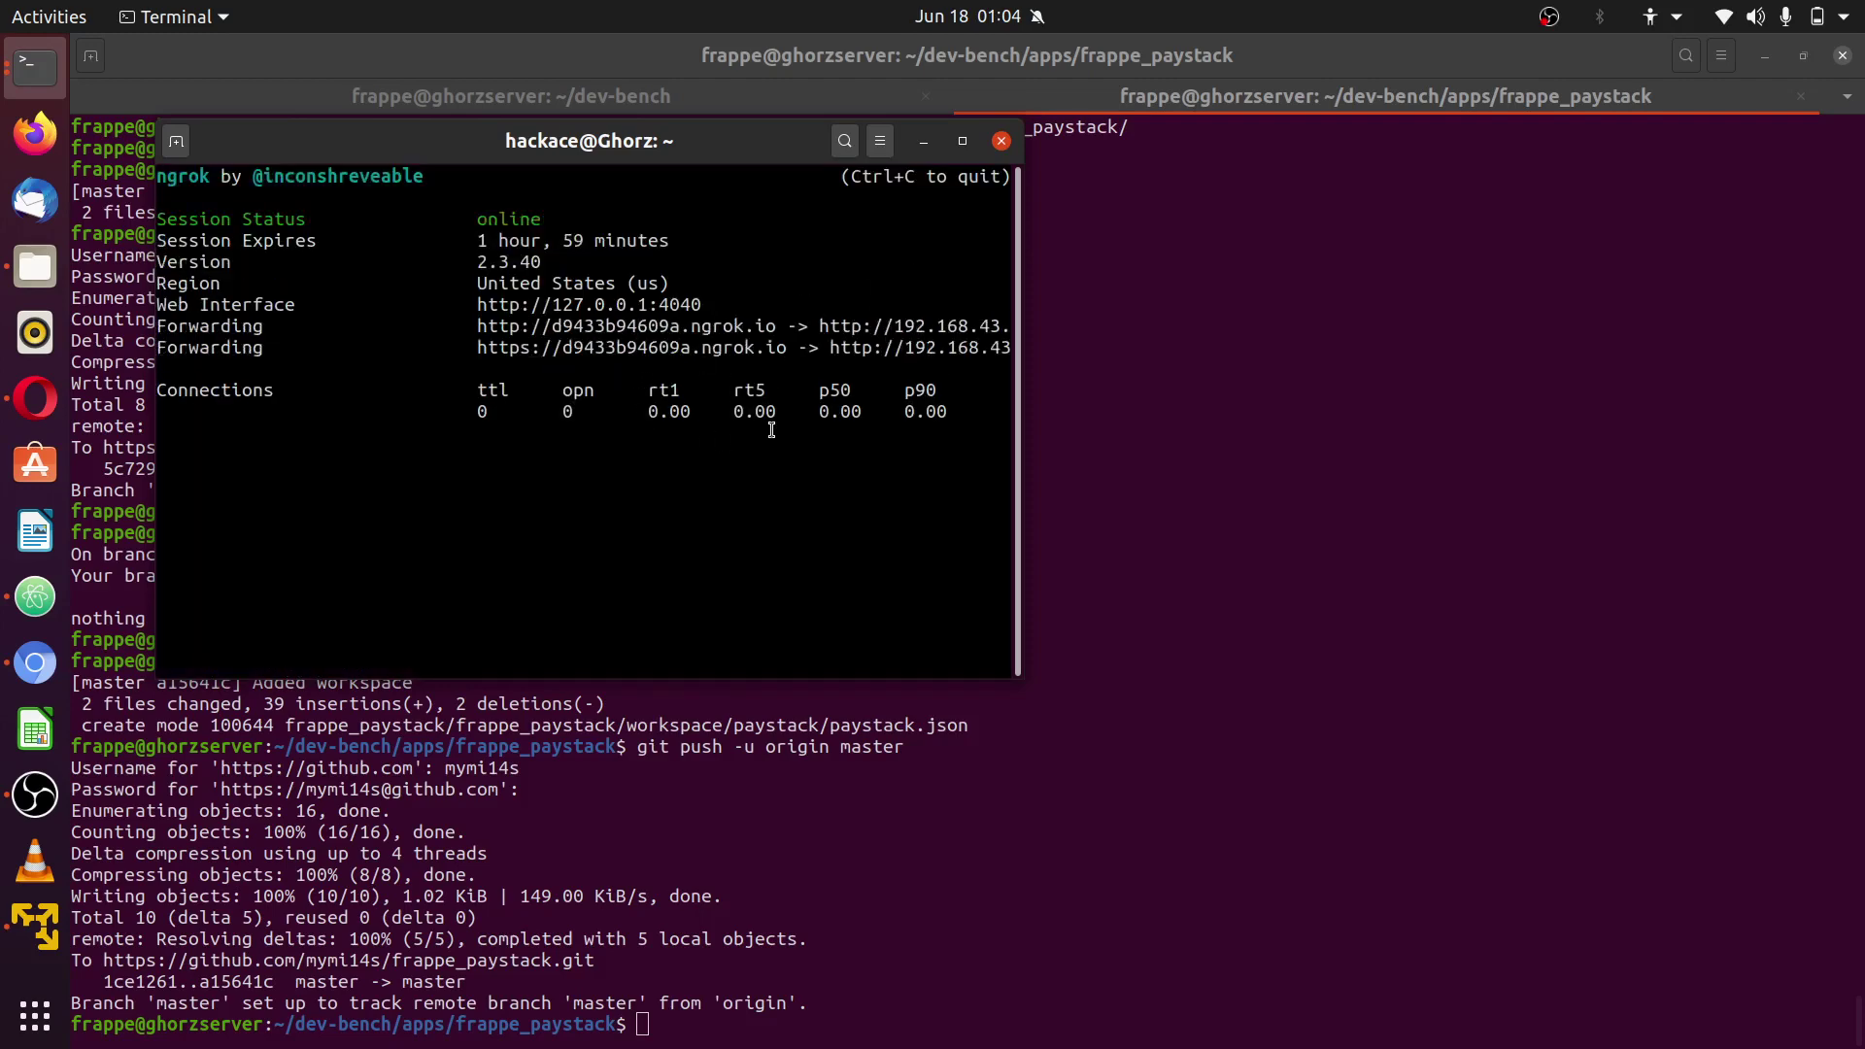
# - Copy the new https forwarding address from the ngrok output
pyautogui.moveTo(787, 354); pyautogui.dragTo(562, 351)
pyautogui.rightClick(581, 352)
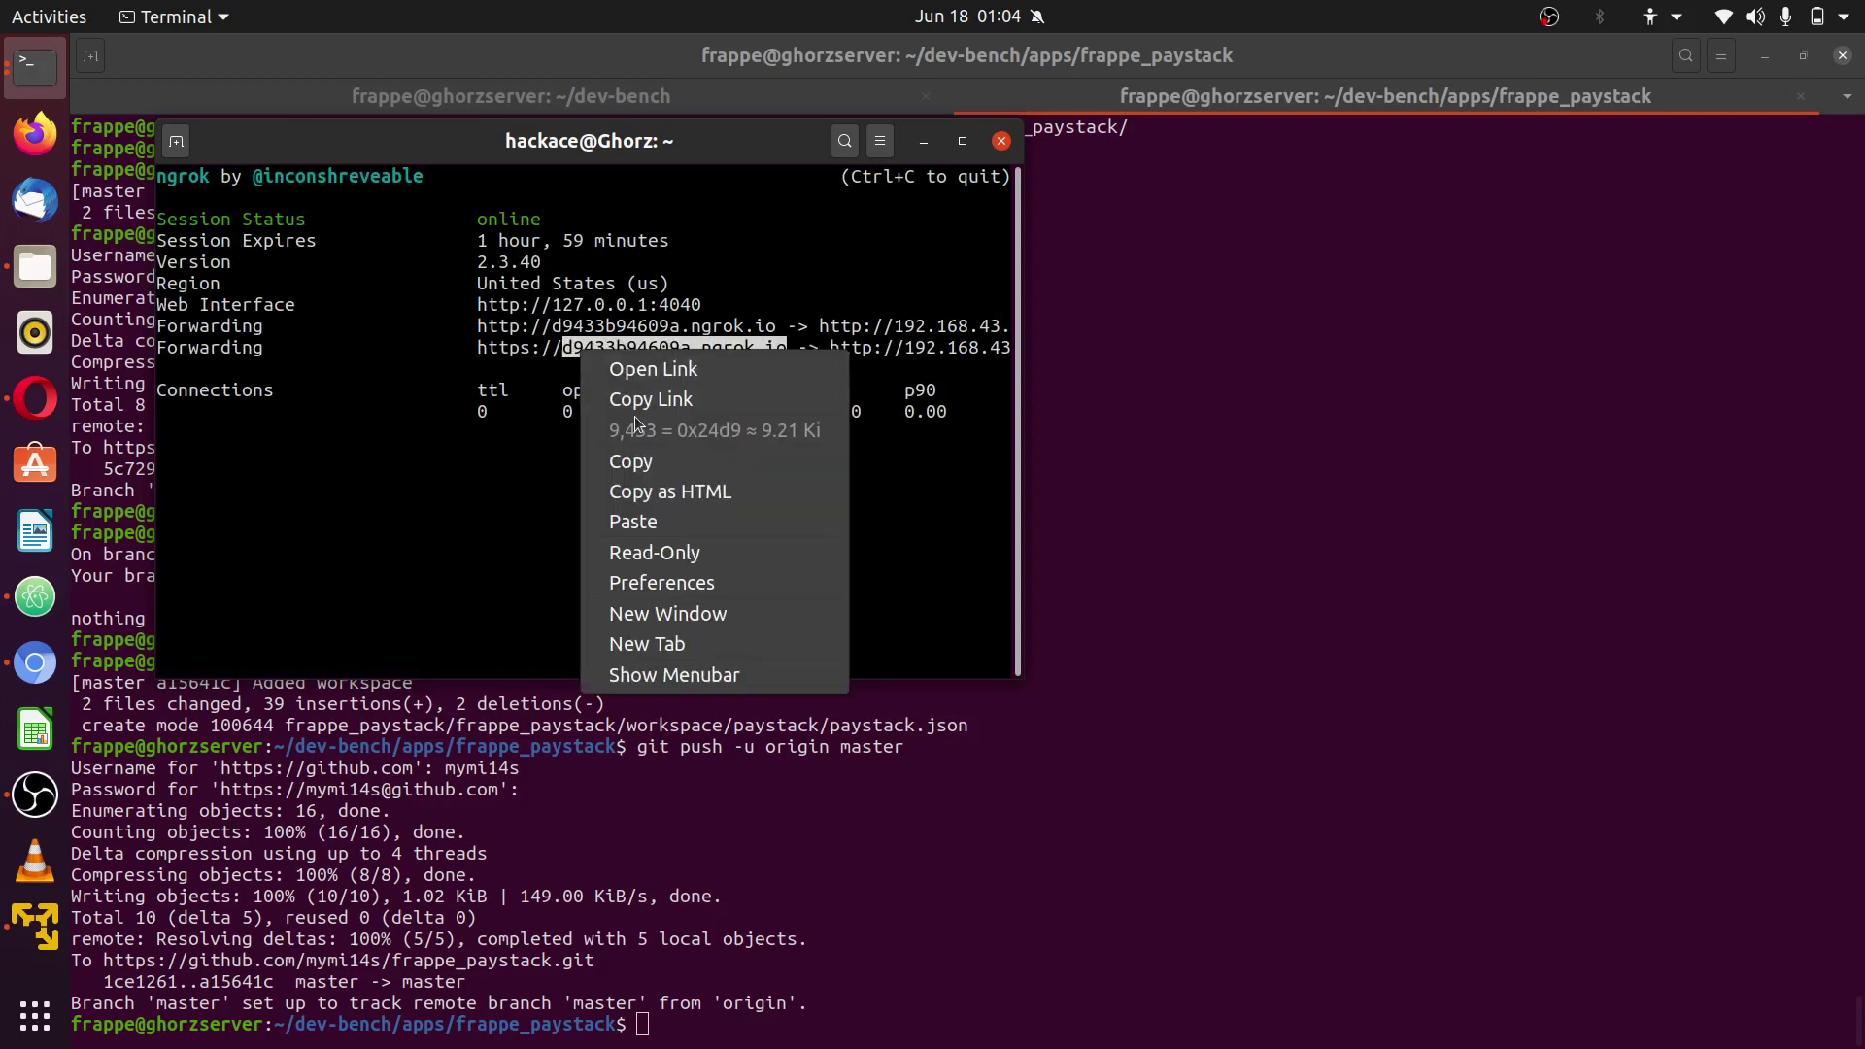
pyautogui.click(657, 463)
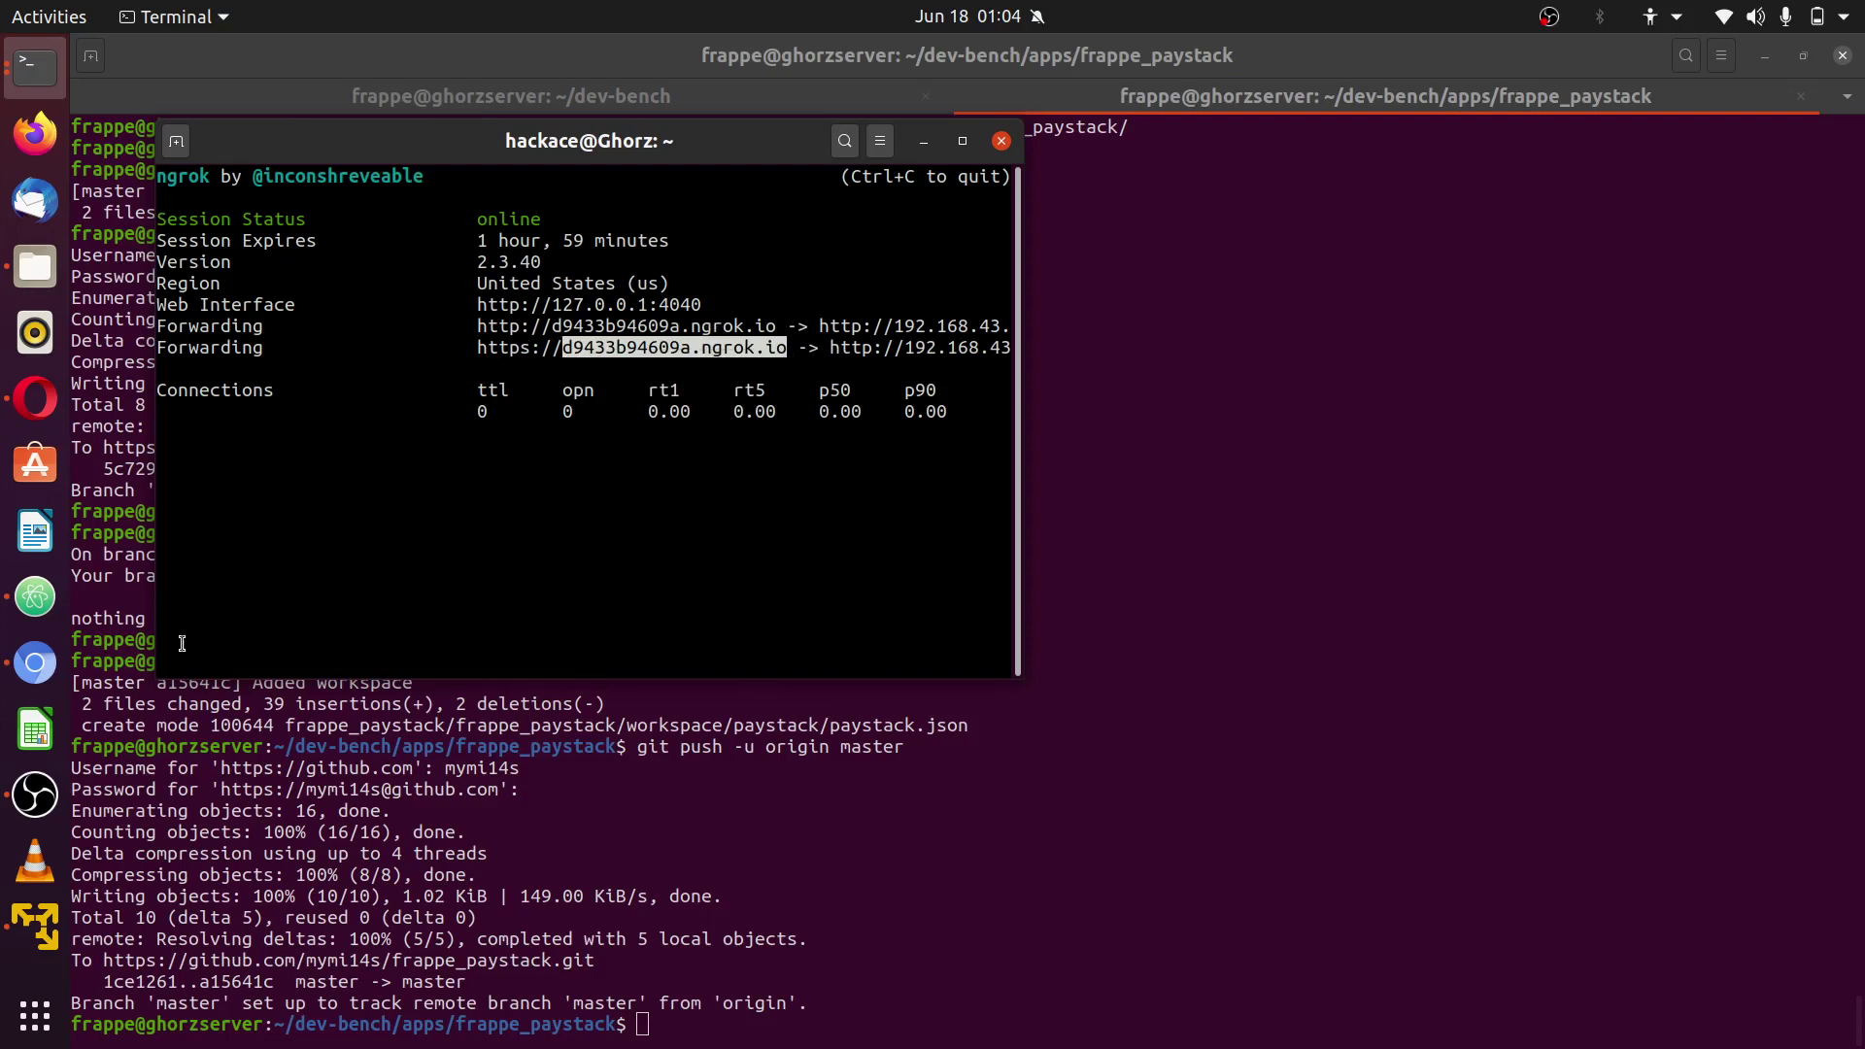
pyautogui.click(424, 536)
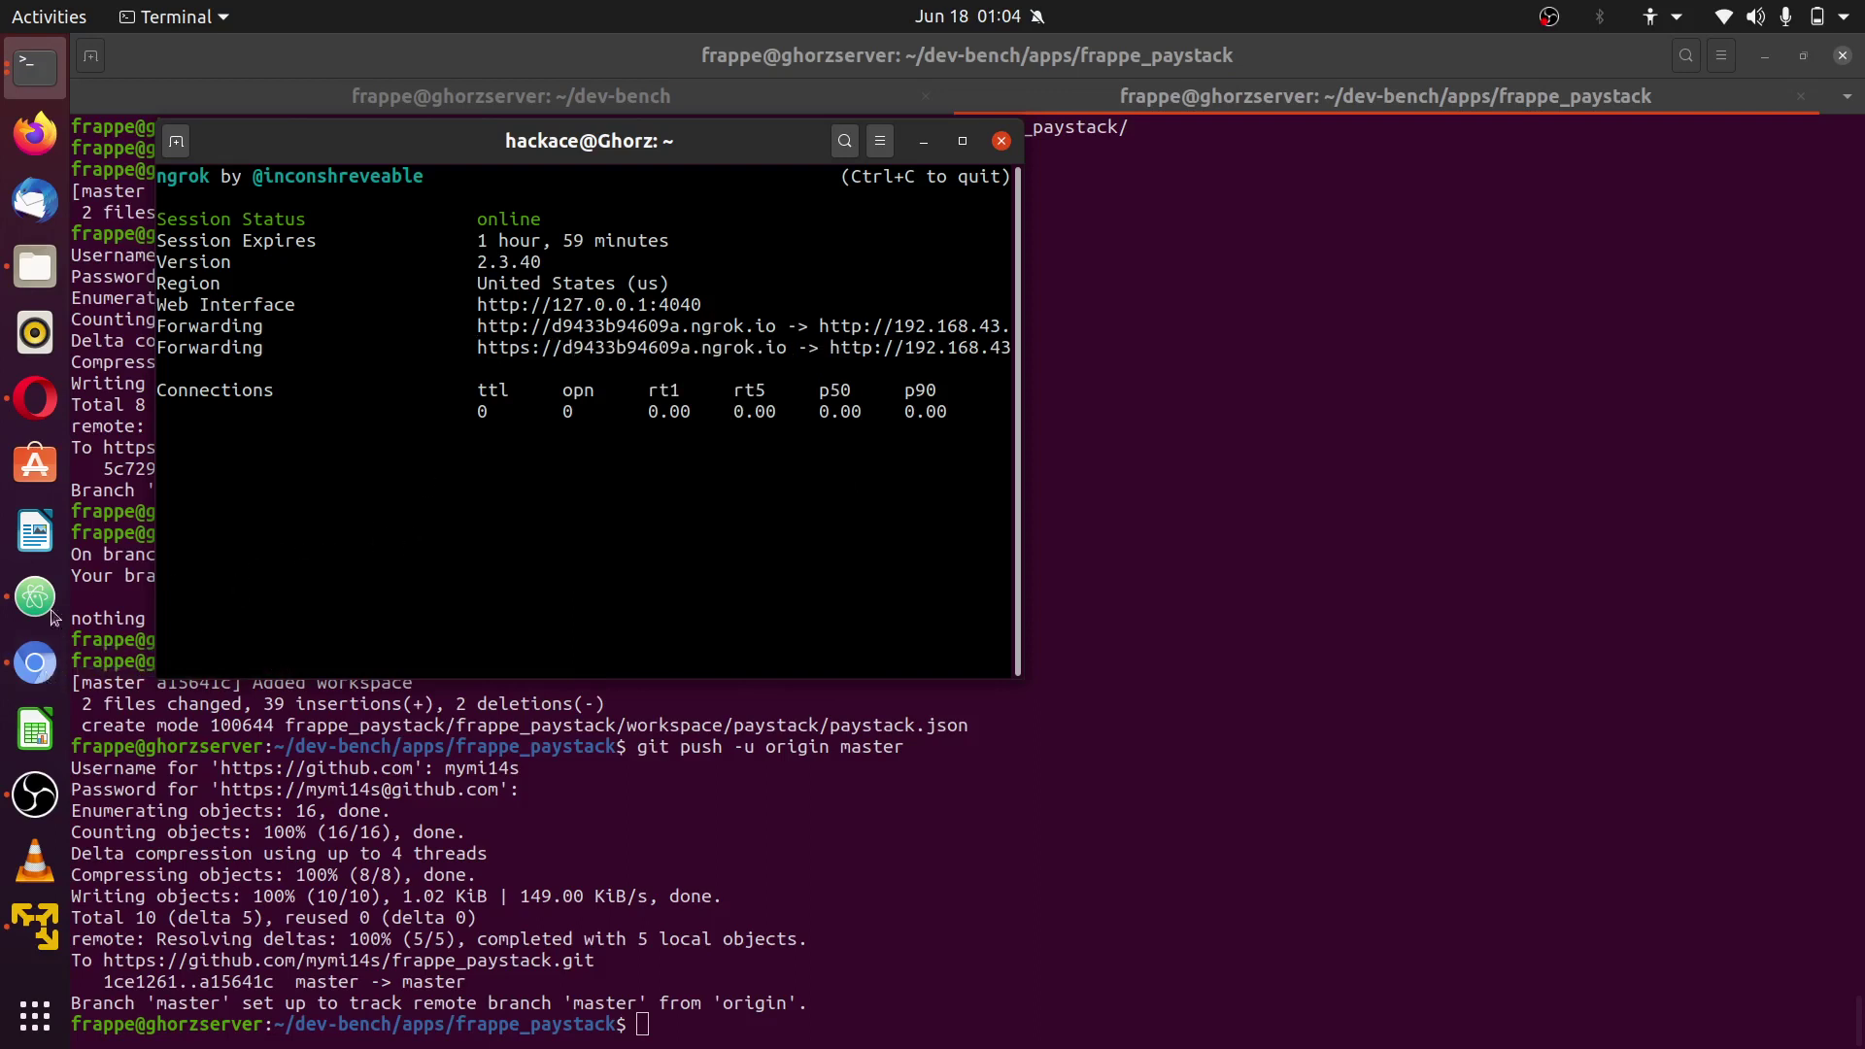
# - Show the frappe server terminal's ~/dev-bench tab with the web server log
pyautogui.click(37, 67)
pyautogui.click(150, 140)
pyautogui.click(201, 93)
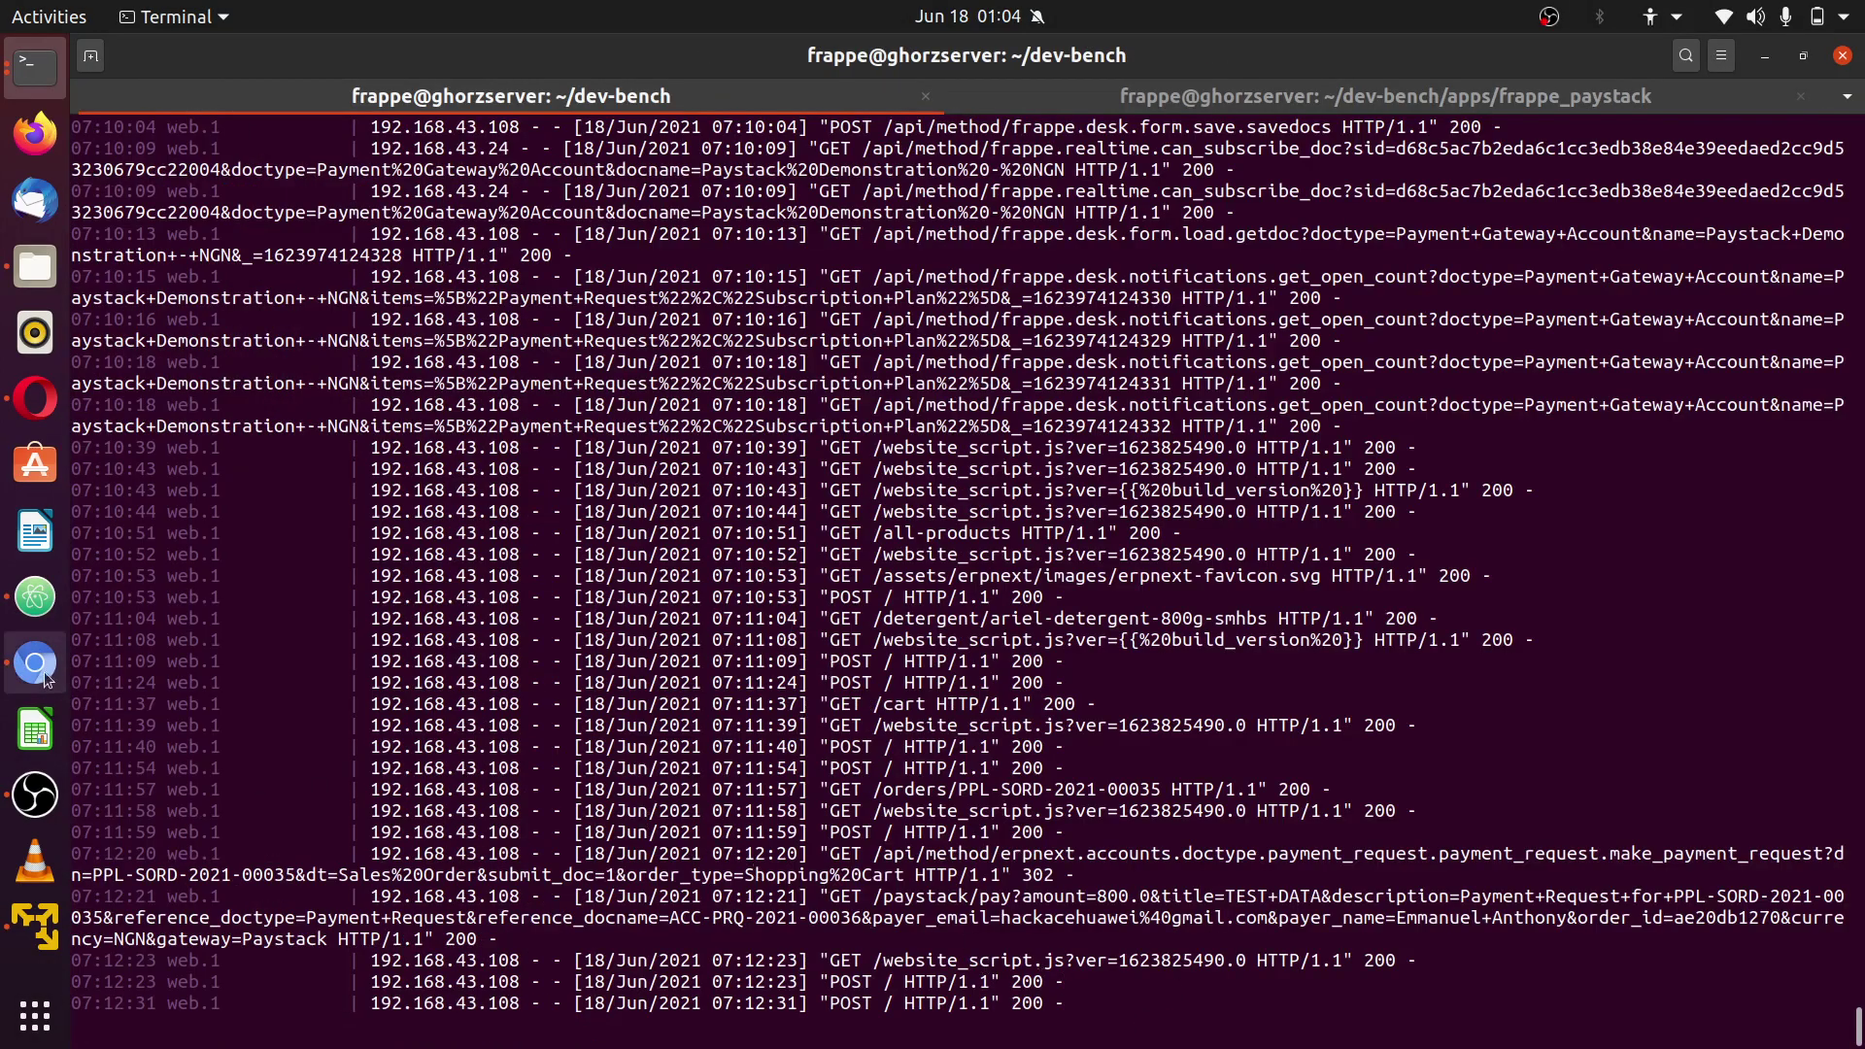
pyautogui.click(35, 398)
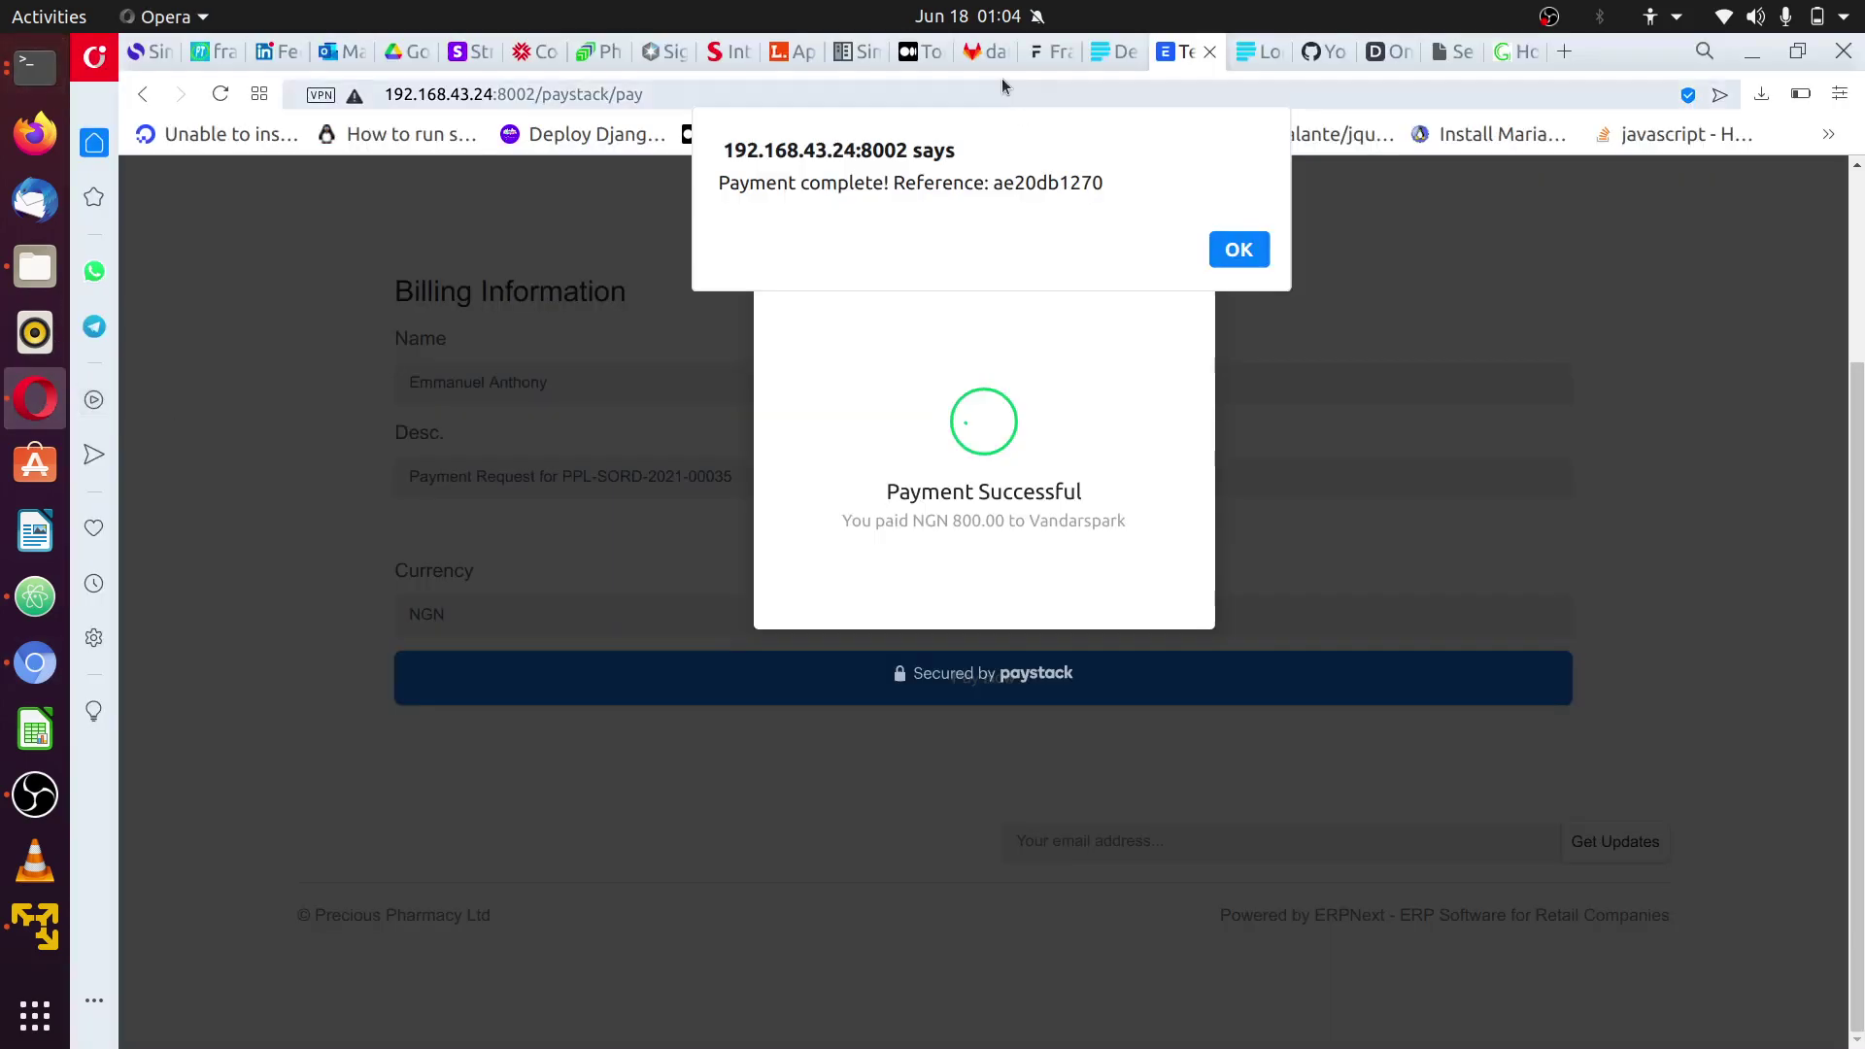
pyautogui.click(1104, 54)
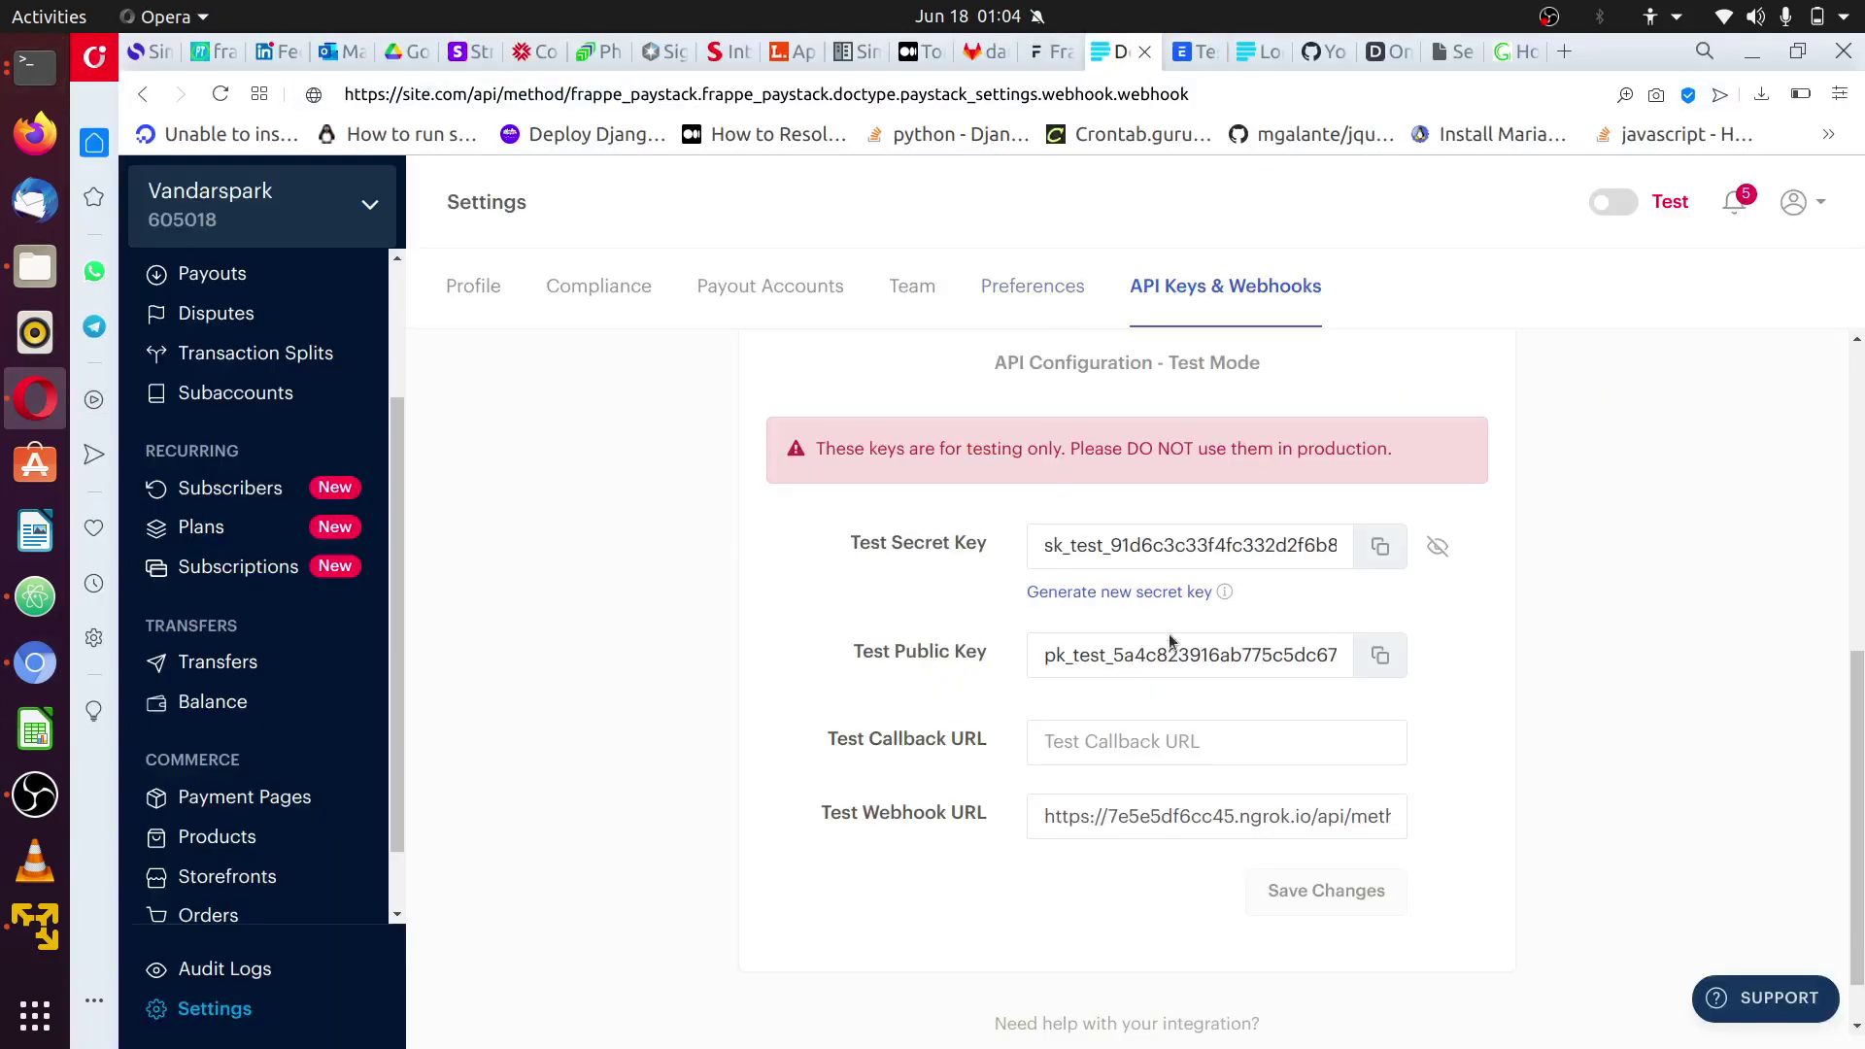
pyautogui.doubleClick(1168, 816)
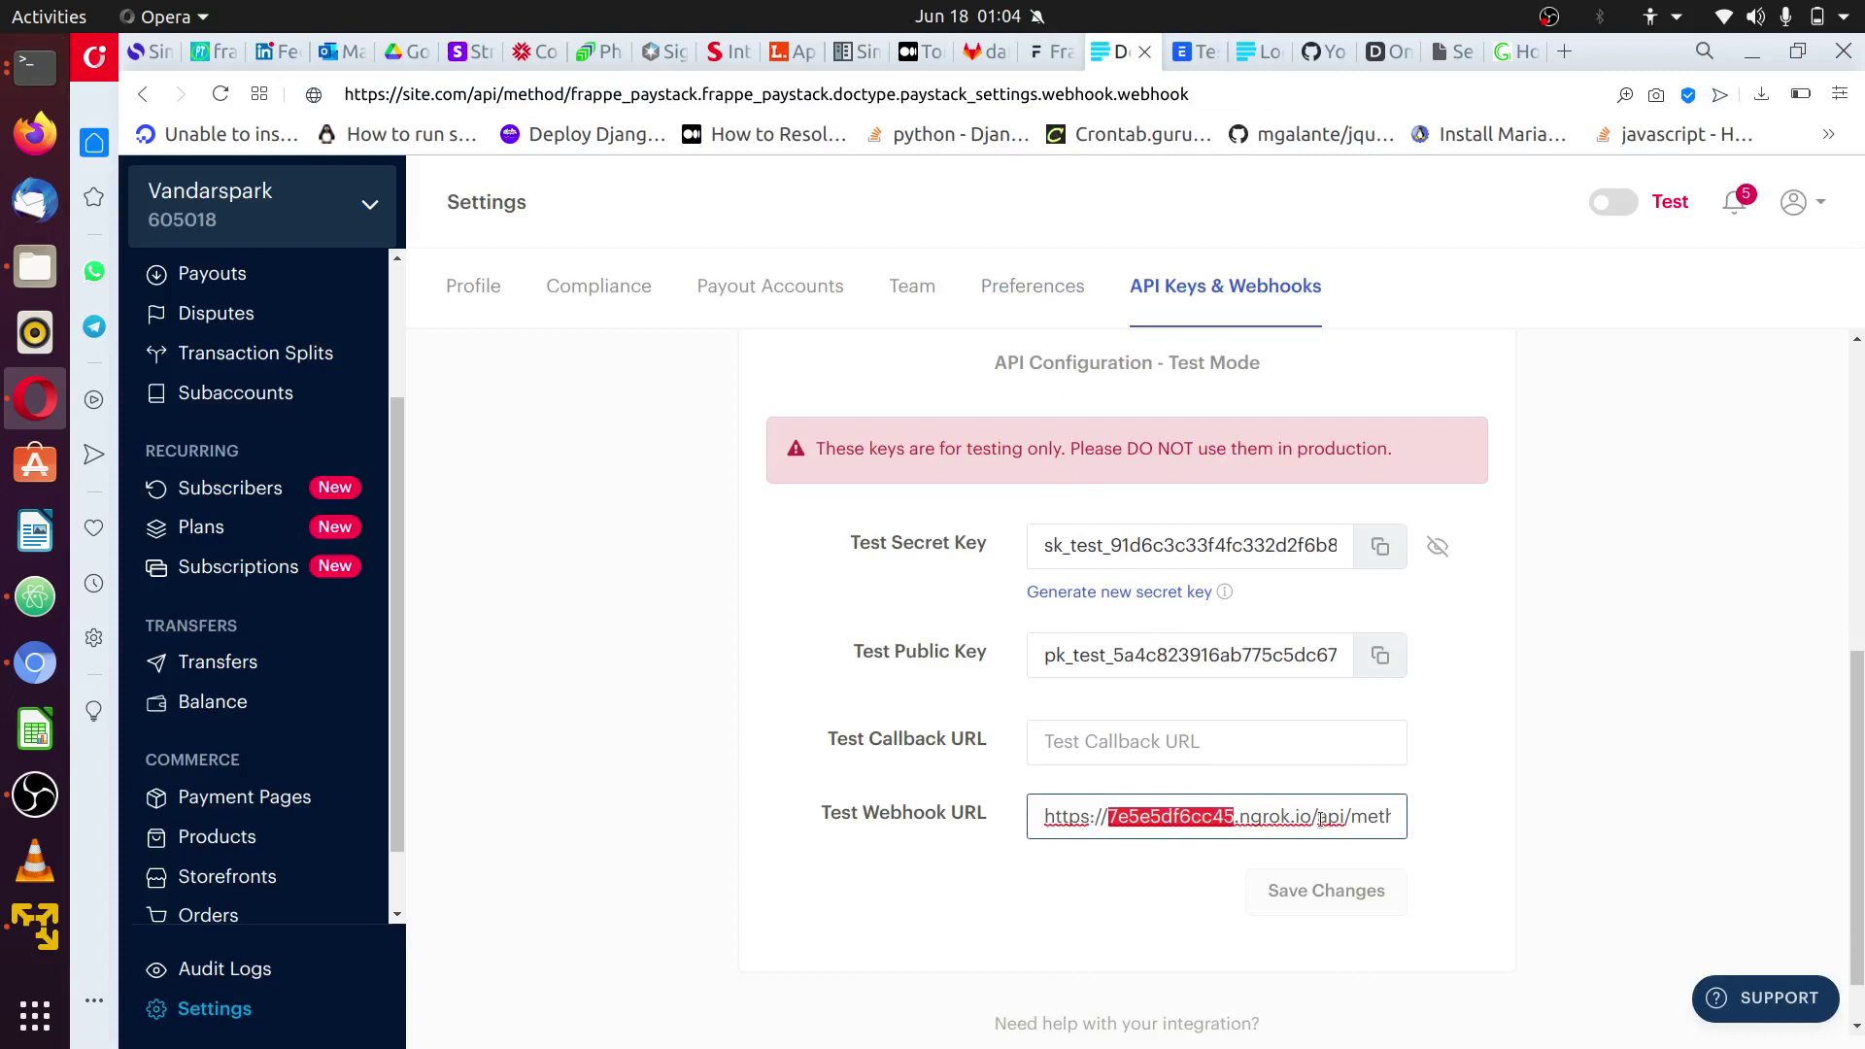
pyautogui.moveTo(1311, 816); pyautogui.dragTo(1008, 819)
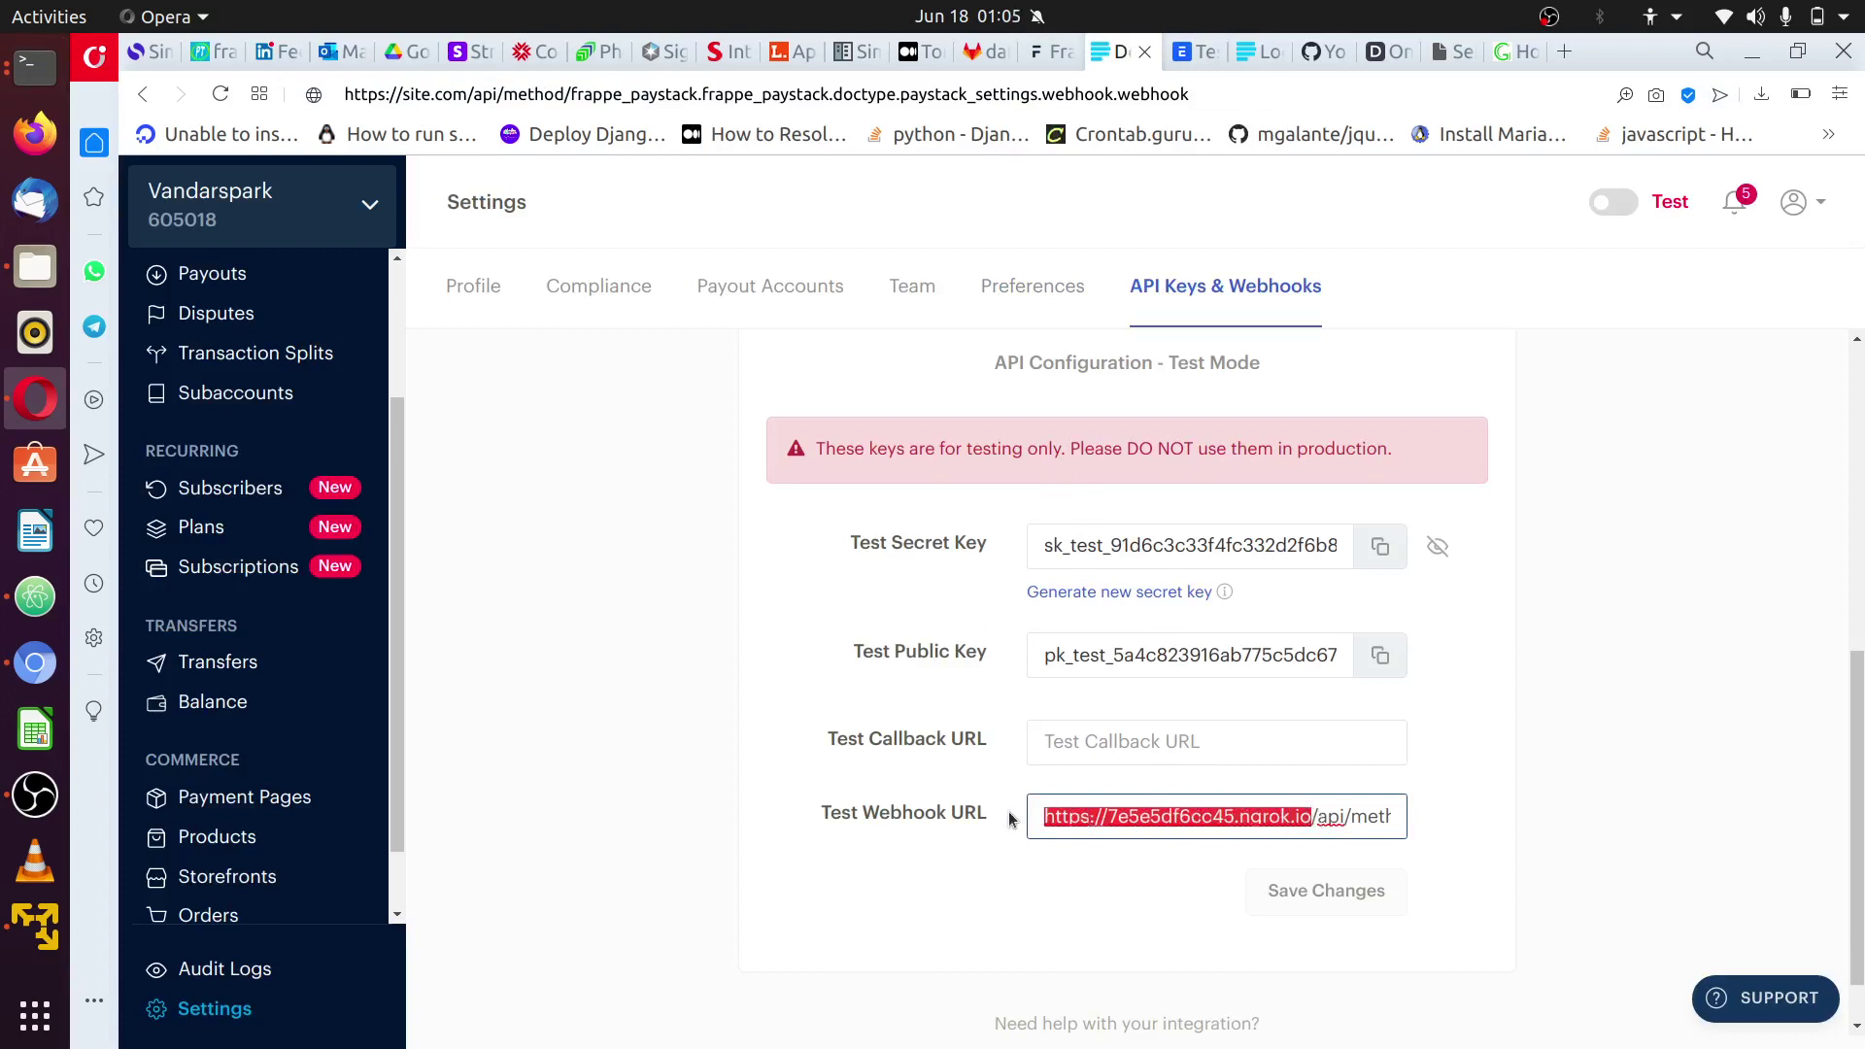
pyautogui.write('d9433b94609a.ngrok.io')
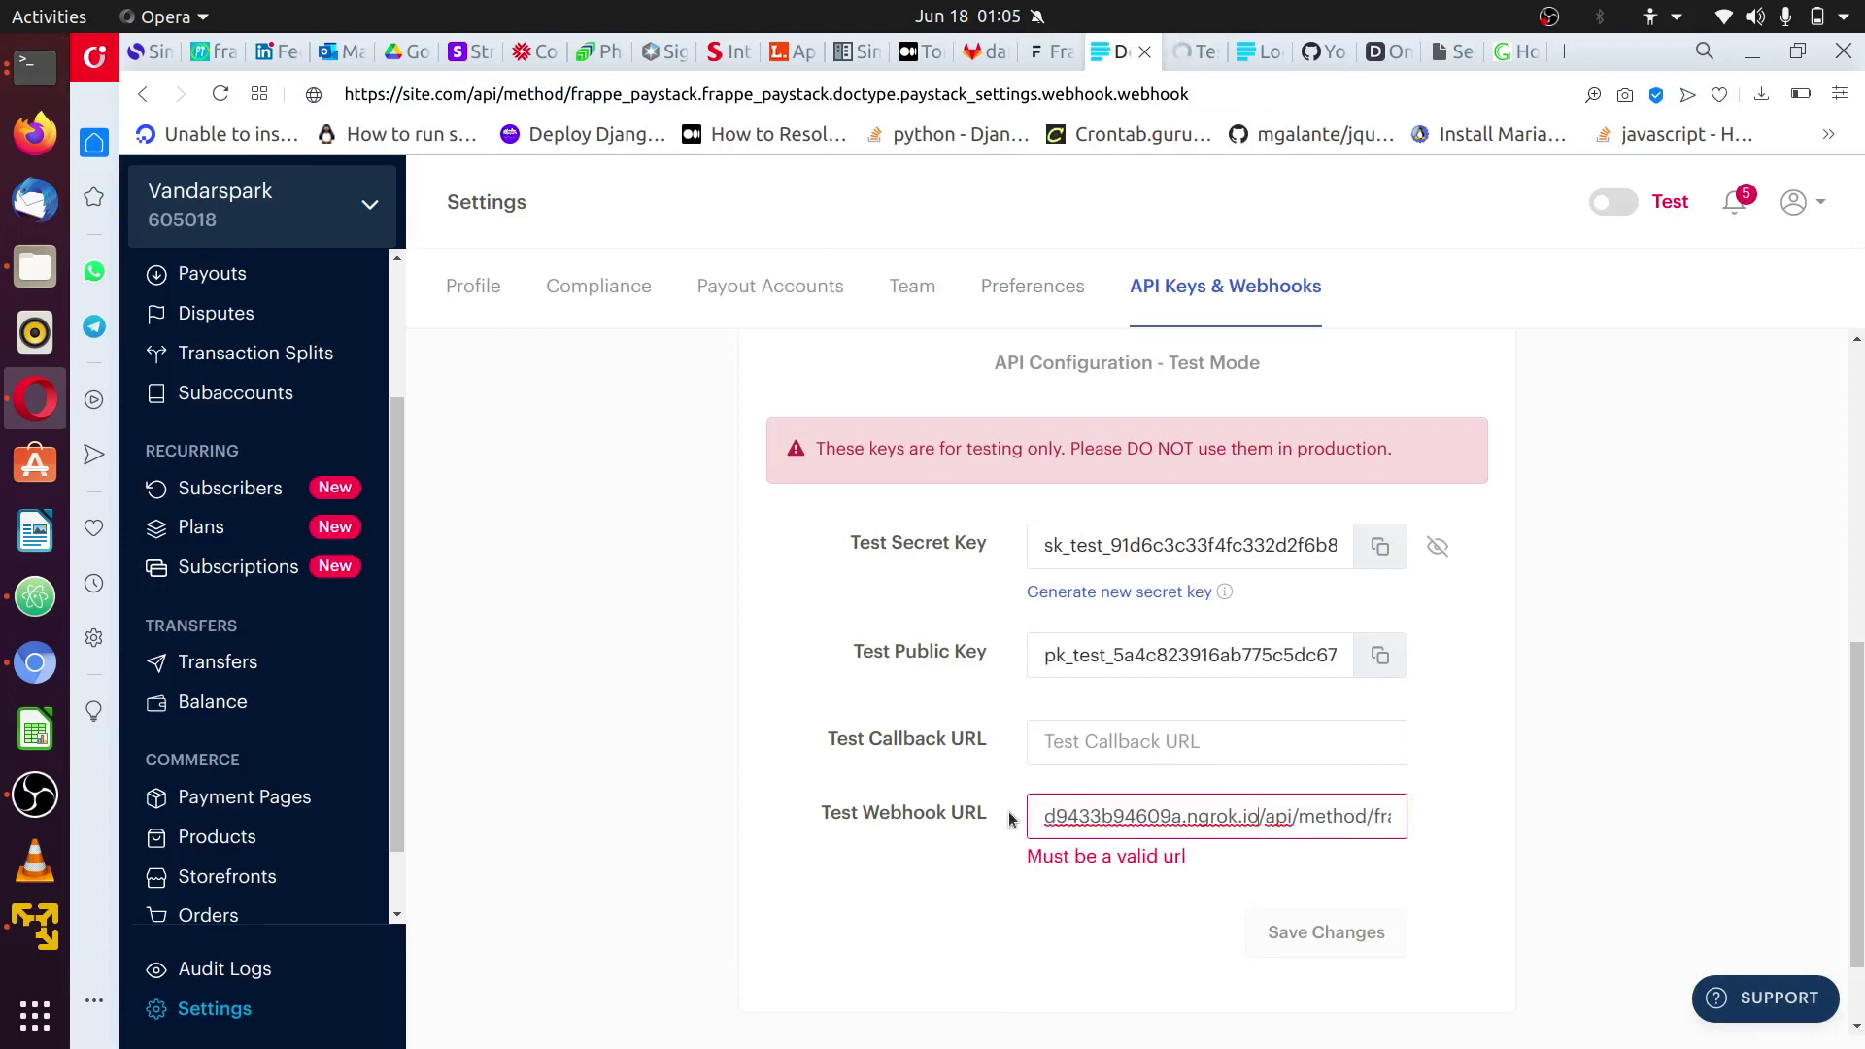
pyautogui.hotkey('ctrl', 'z')
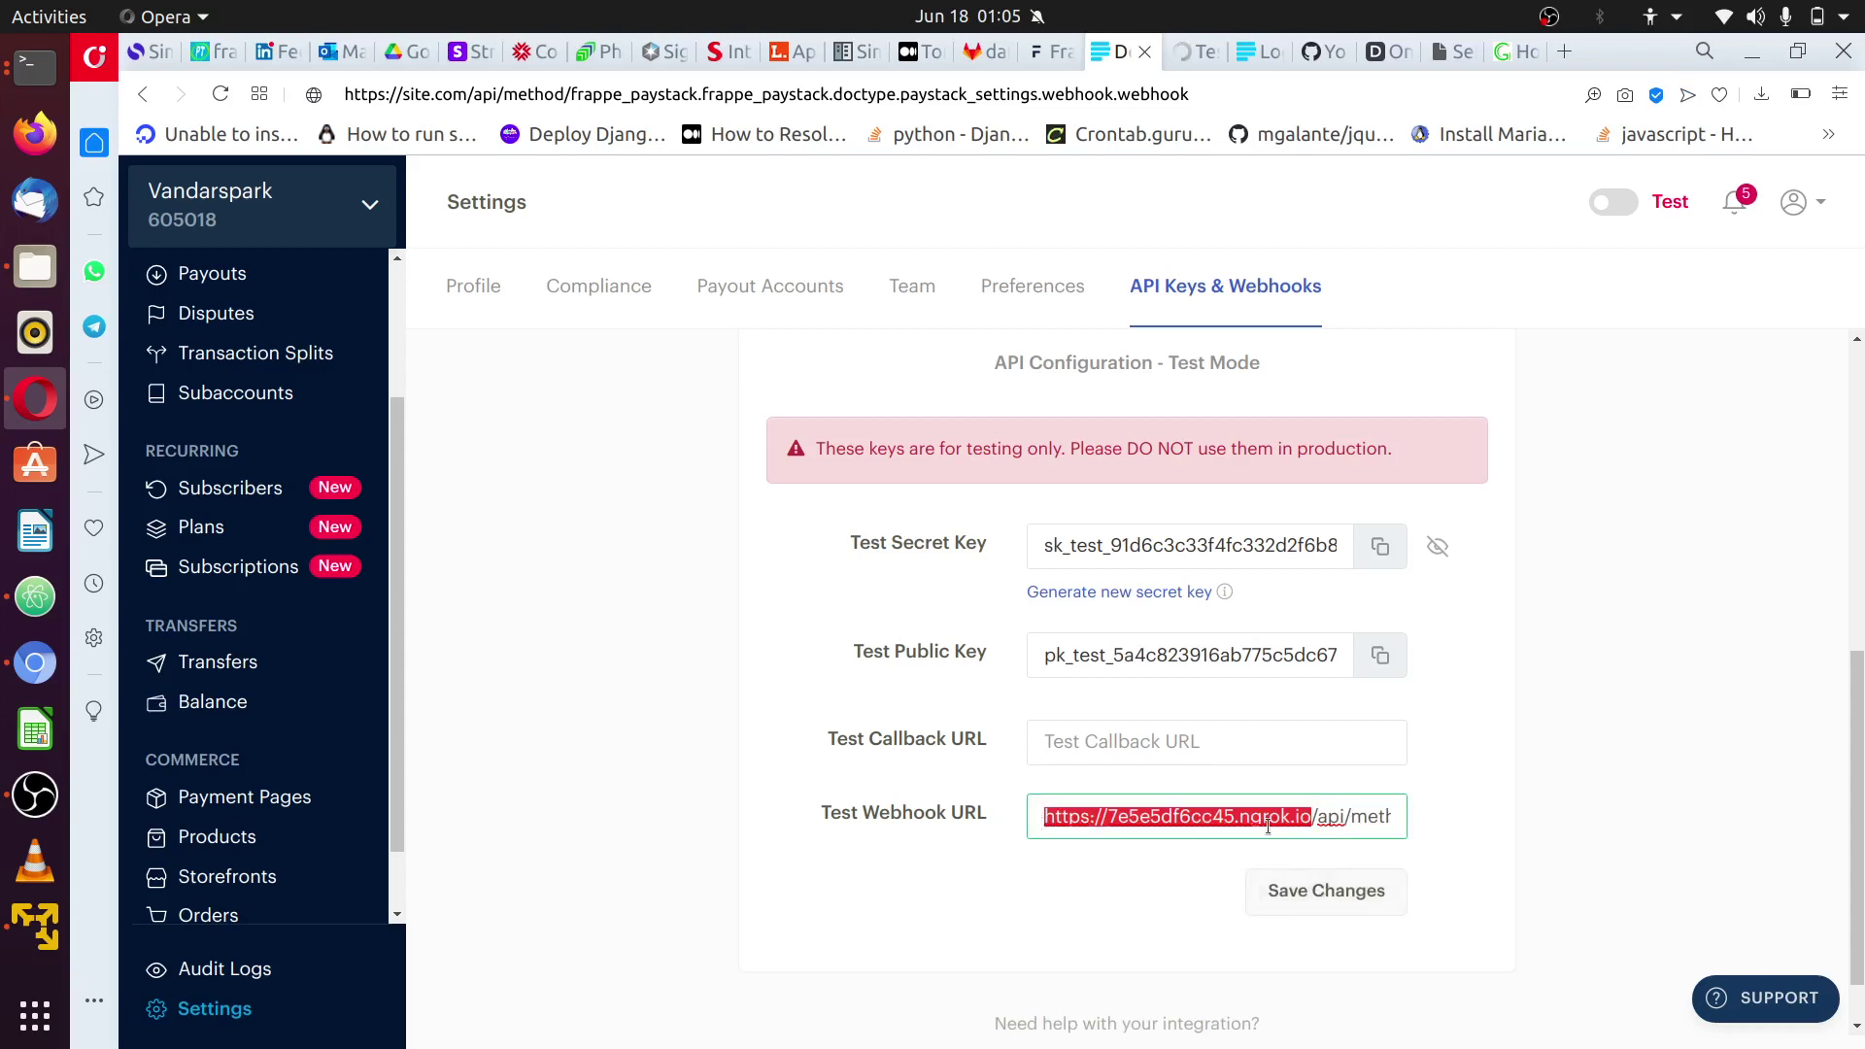
pyautogui.click(1310, 817)
pyautogui.moveTo(1310, 817); pyautogui.dragTo(1219, 814)
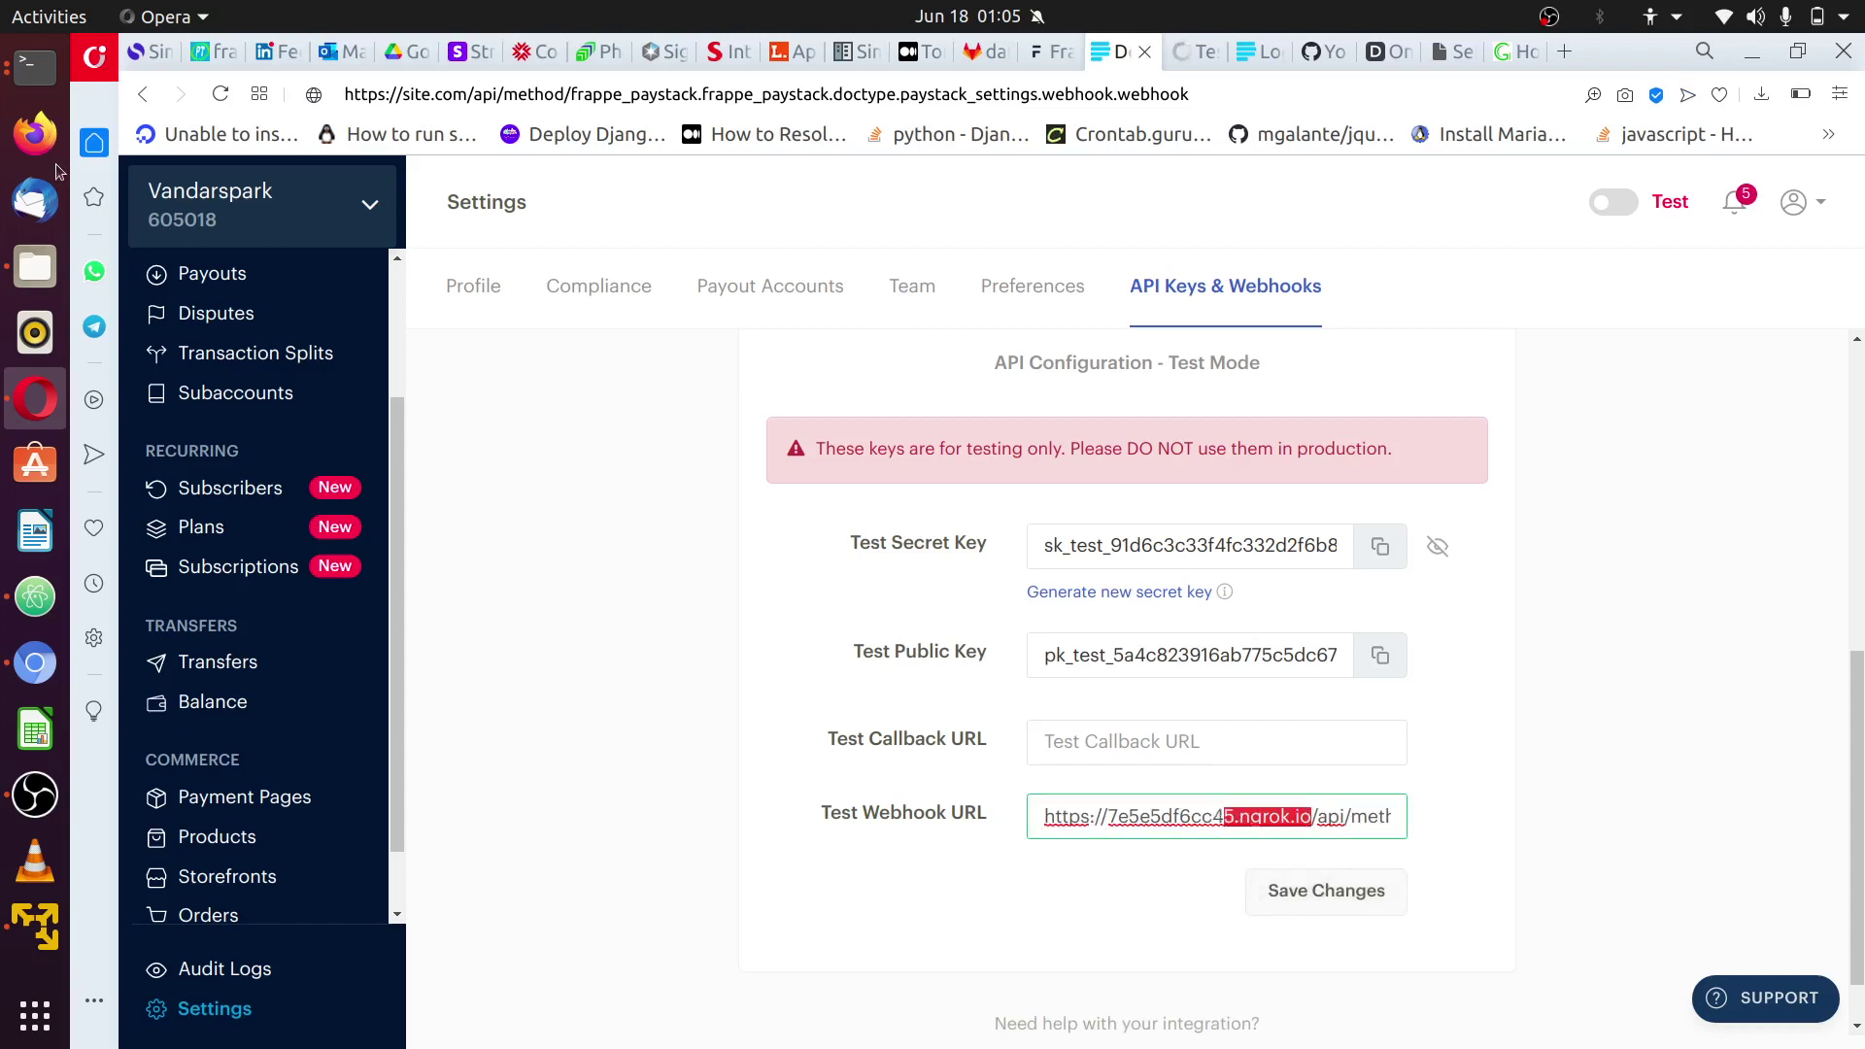
pyautogui.click(17, 76)
pyautogui.click(15, 80)
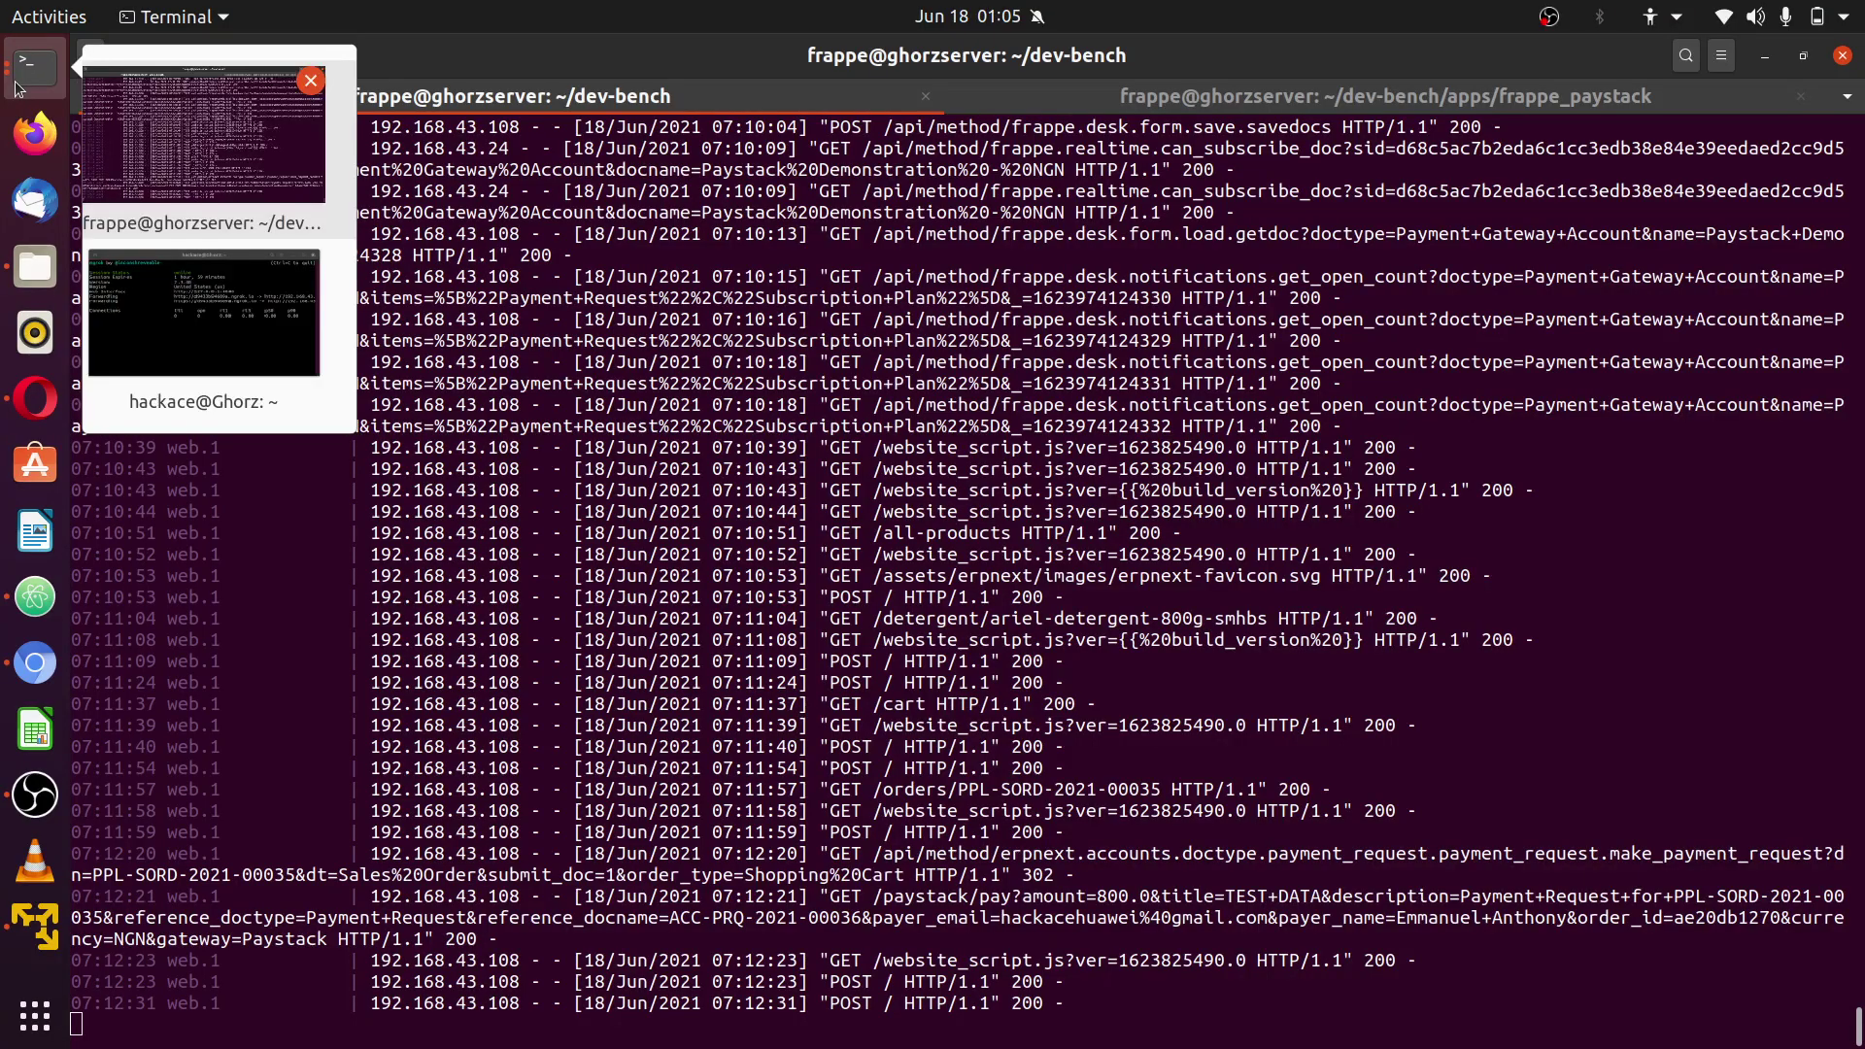
# - Copy the ngrok forwarding host d9433b94609a.ngrok.io, then return to the browser
pyautogui.click(204, 313)
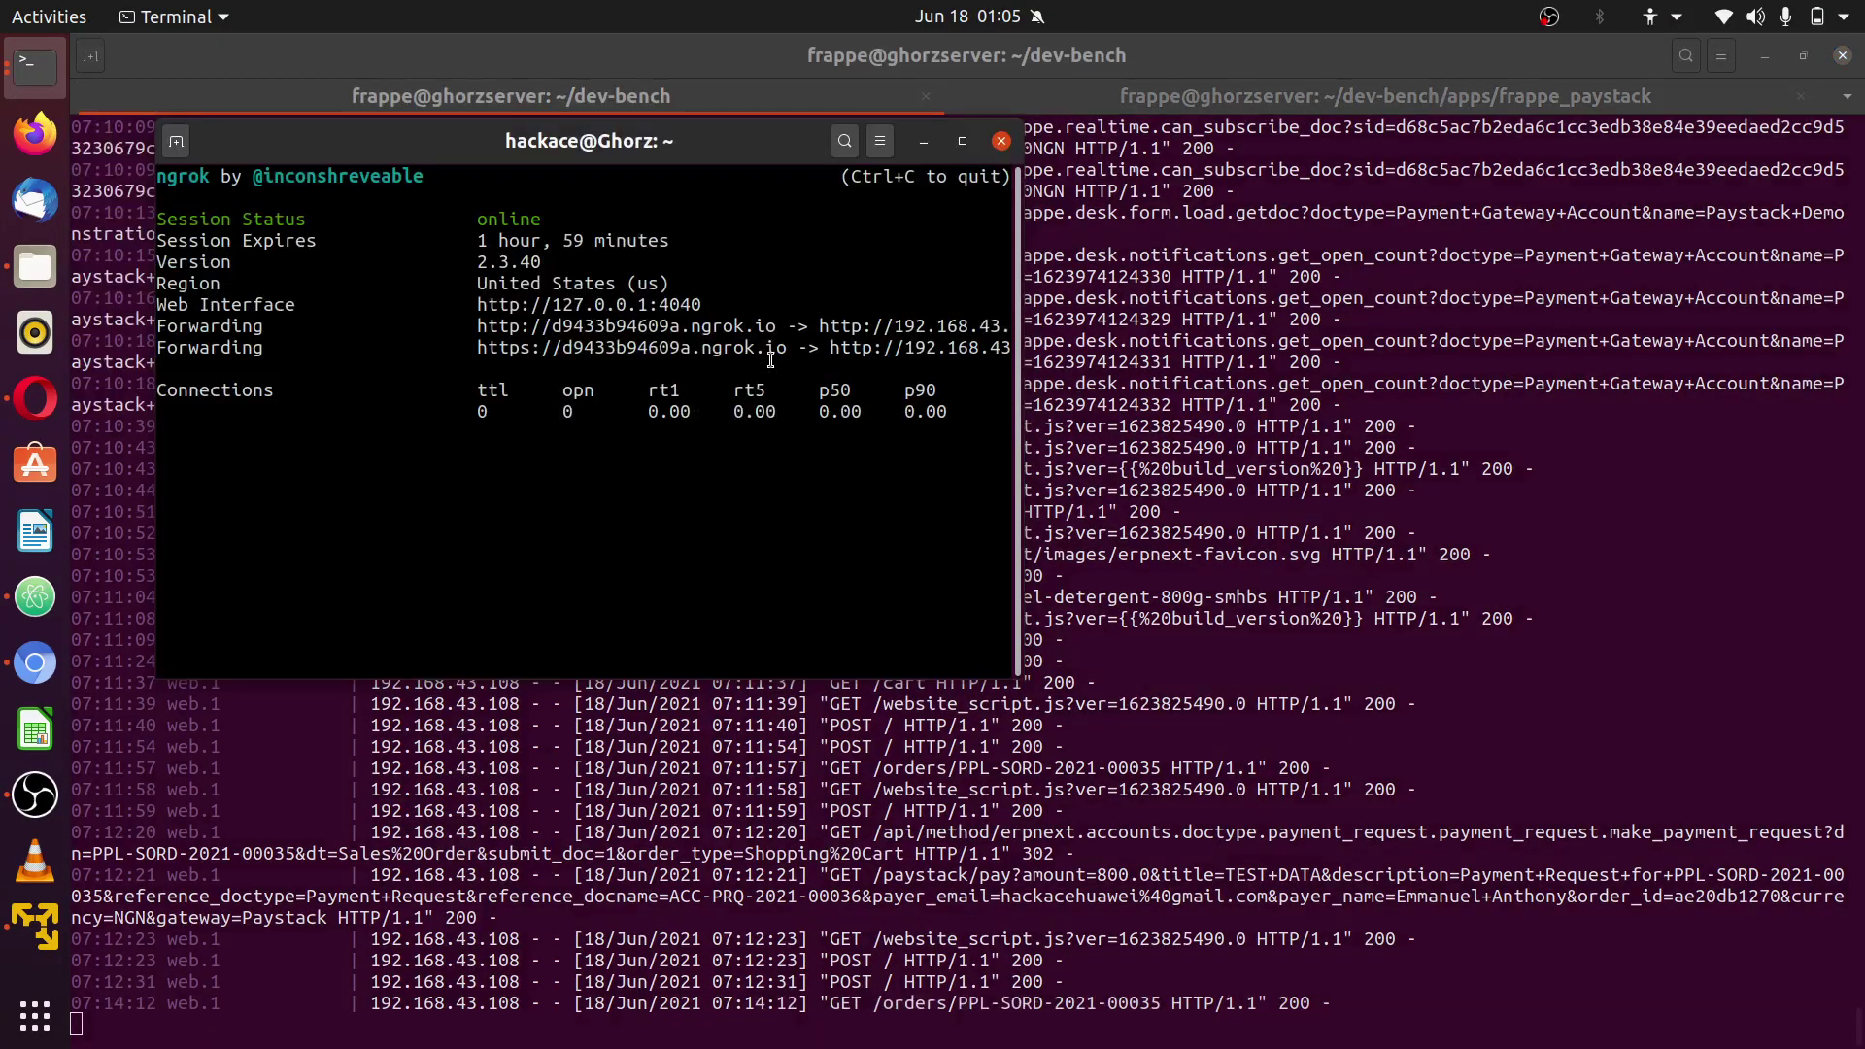
pyautogui.moveTo(777, 352); pyautogui.dragTo(566, 343)
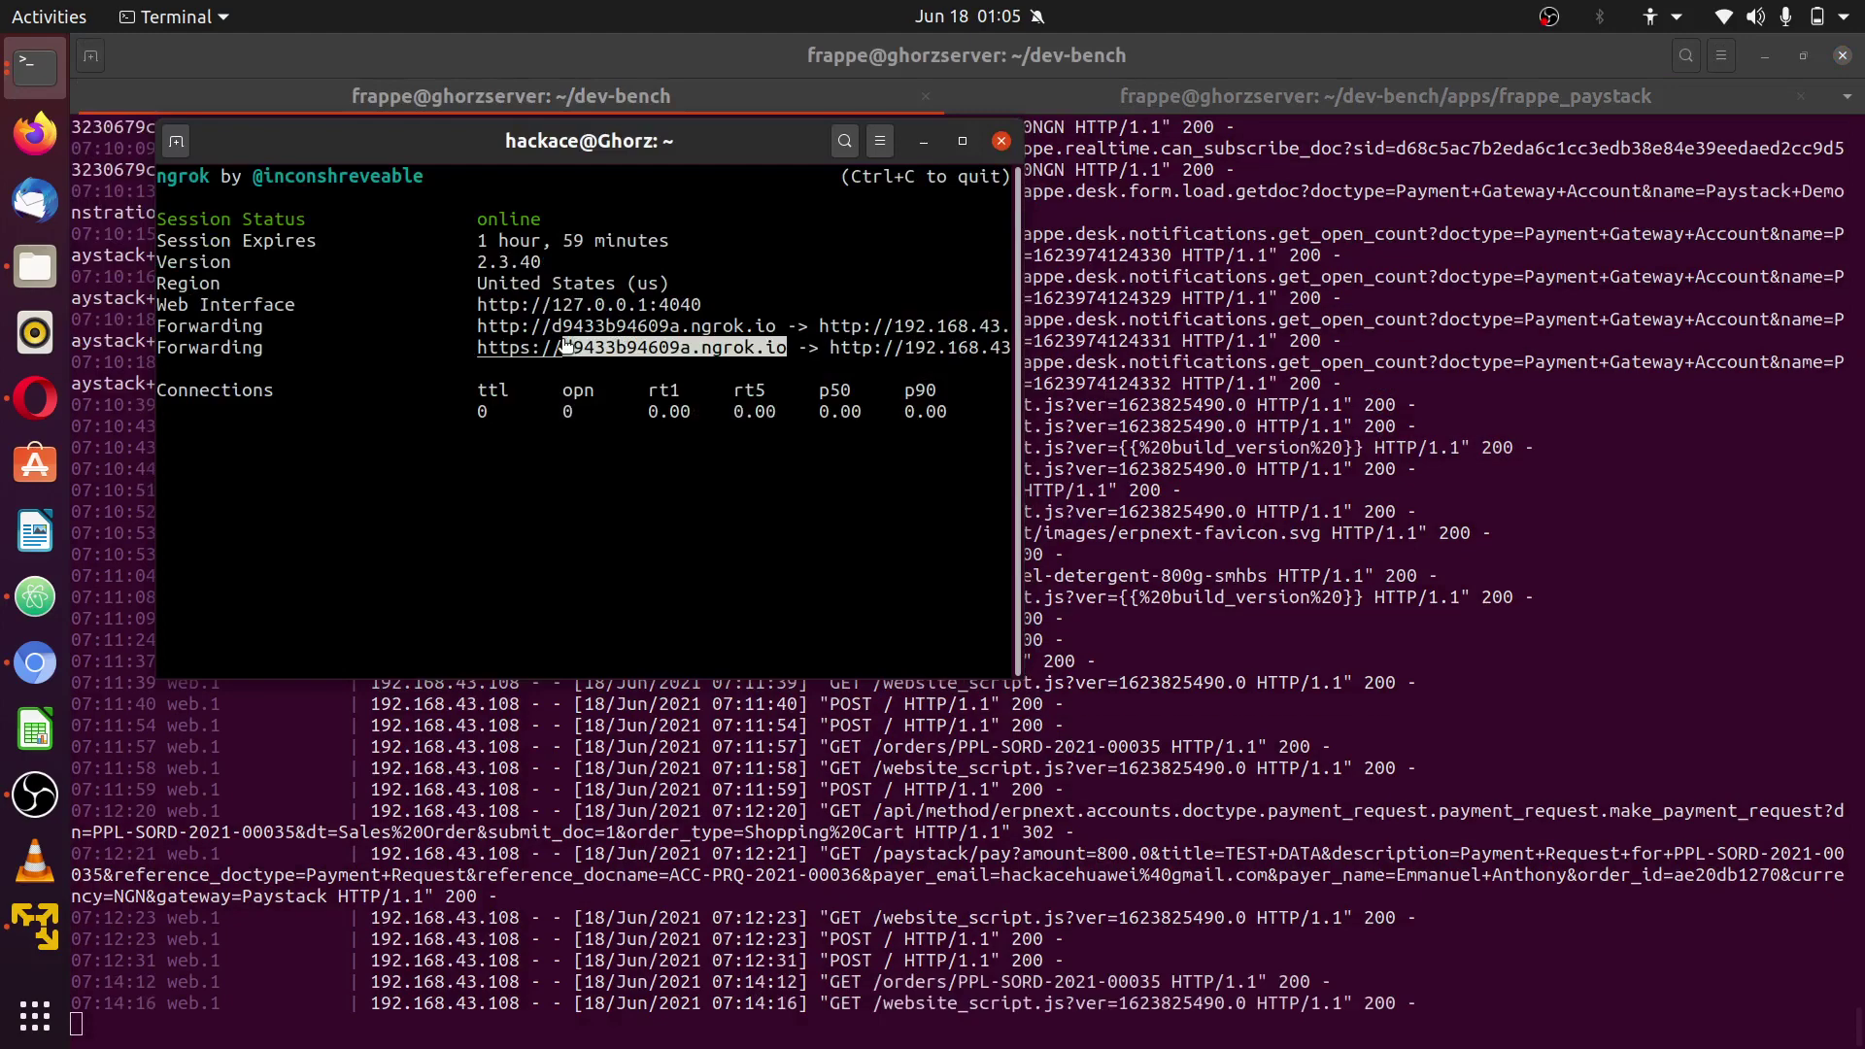
pyautogui.rightClick(567, 345)
pyautogui.click(610, 426)
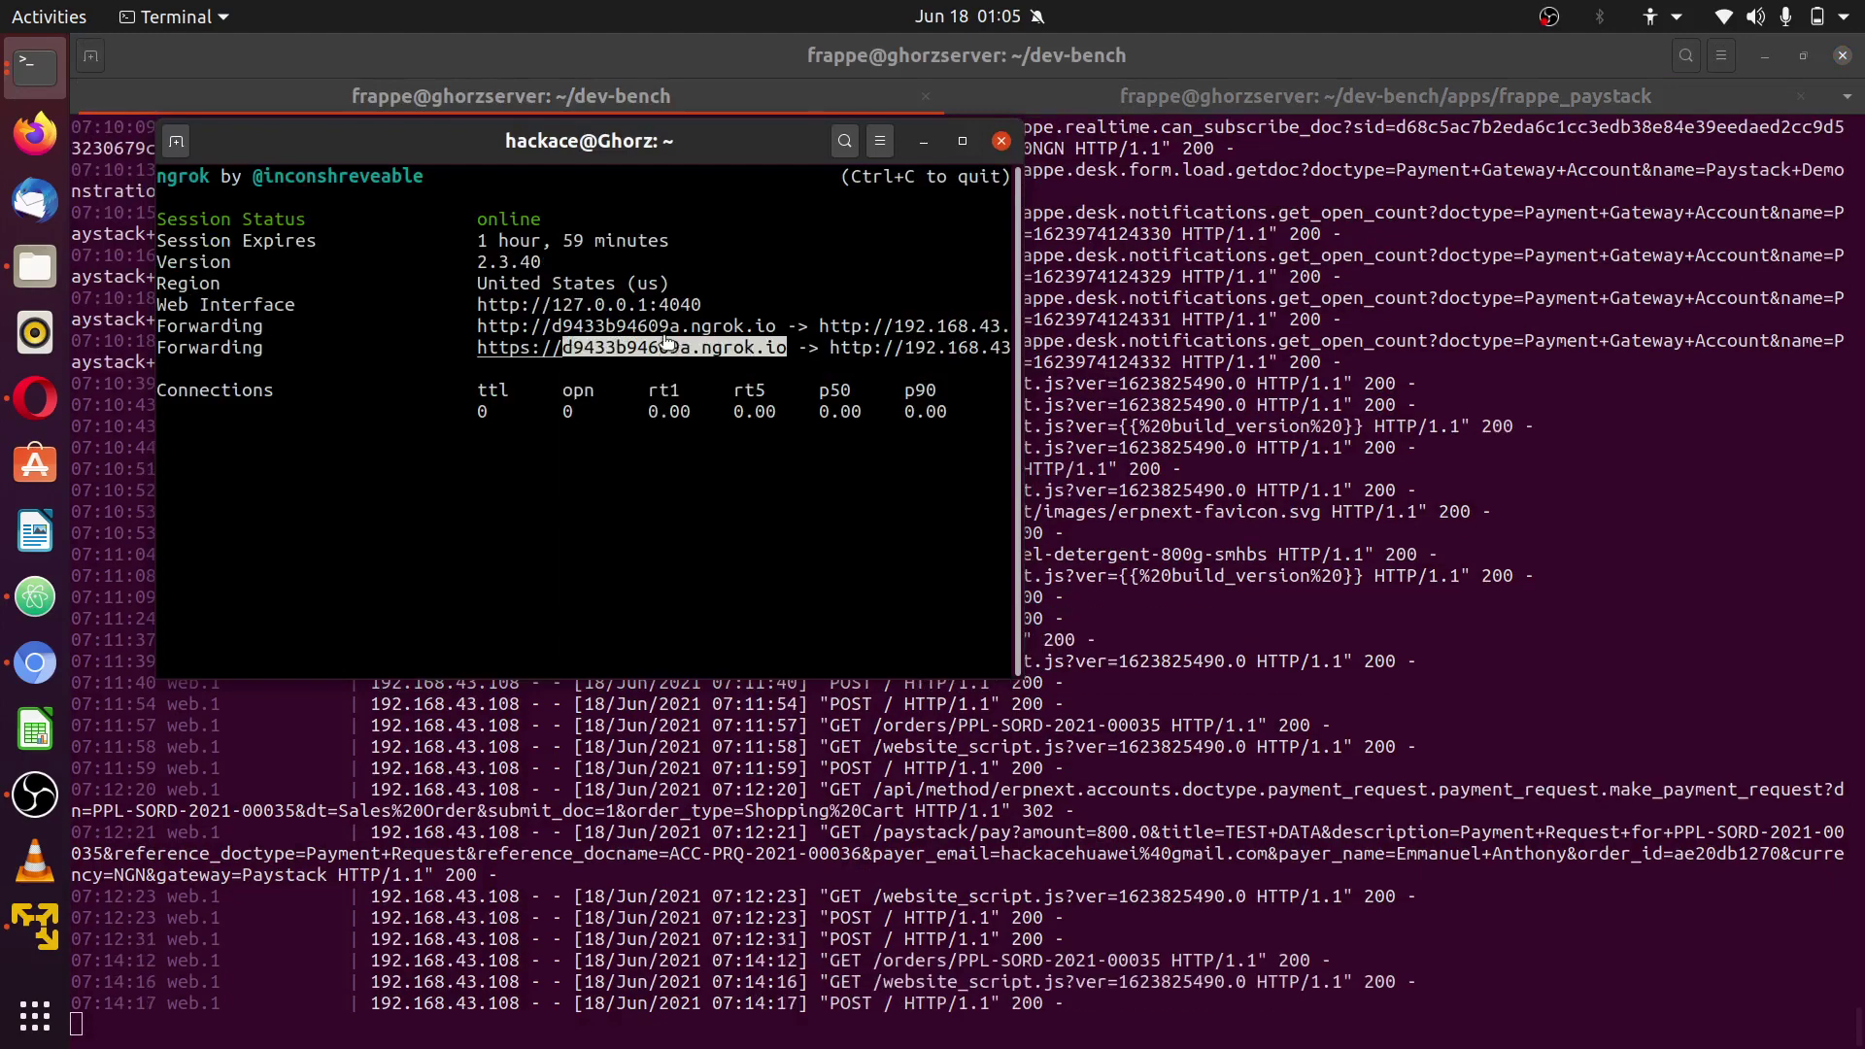
pyautogui.hotkey('alt', 'Tab')
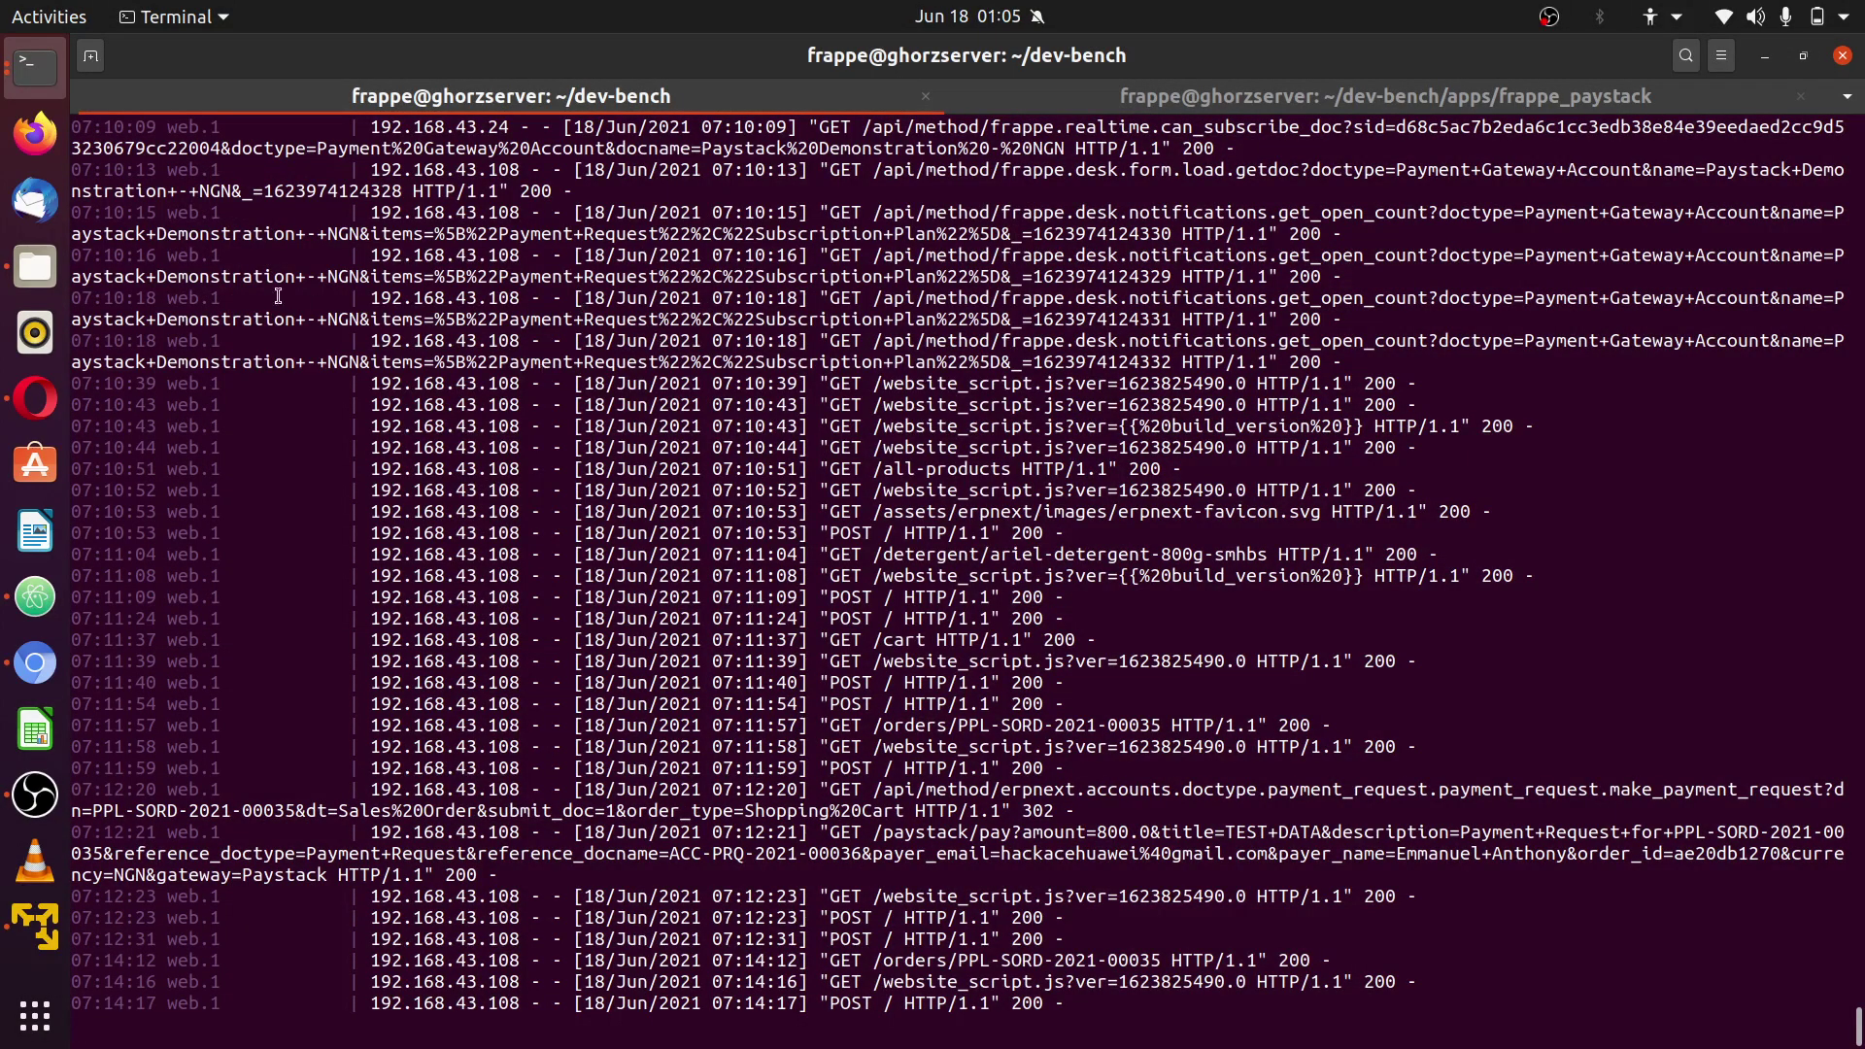
pyautogui.hotkey('alt', 'Tab')
pyautogui.hotkey('alt', 'Tab')
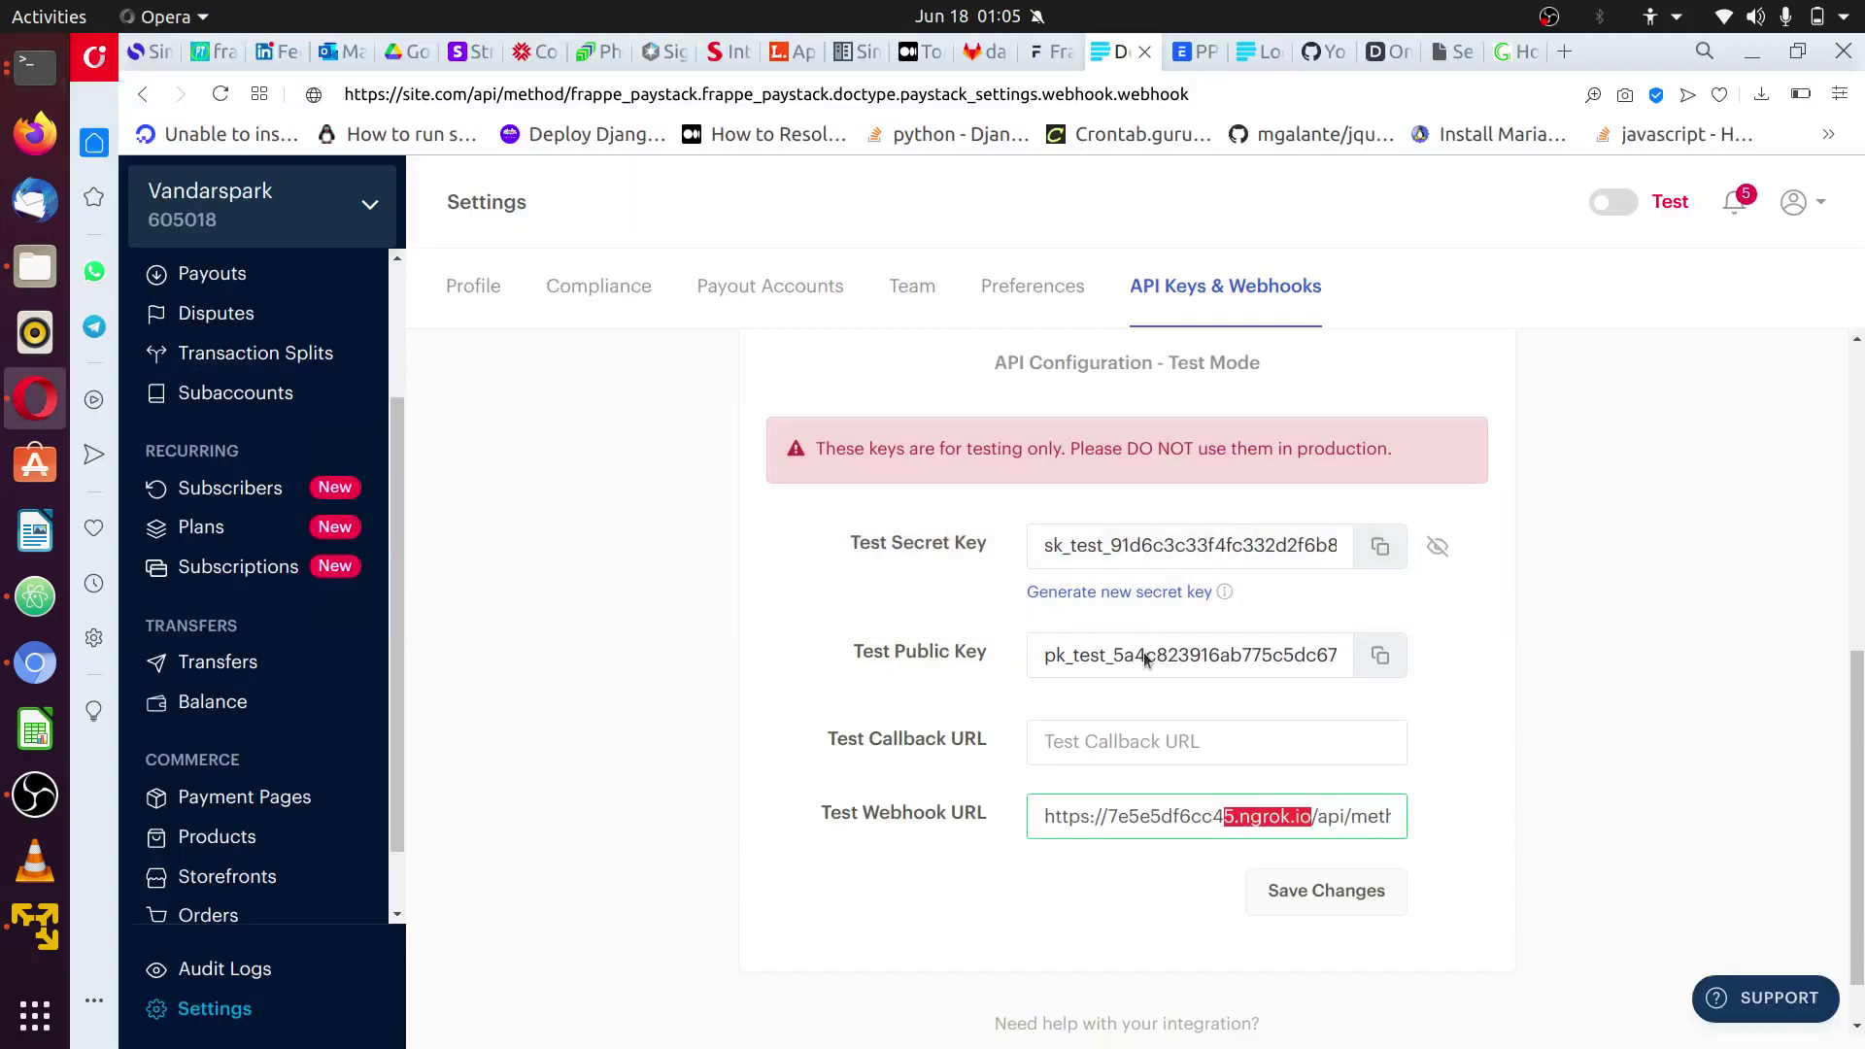
# - Replace the Test Webhook URL's old subdomain with d9433b94609a.ngrok.io, save, and open a new tab
pyautogui.click(1310, 821)
pyautogui.moveTo(1311, 821); pyautogui.dragTo(1113, 817)
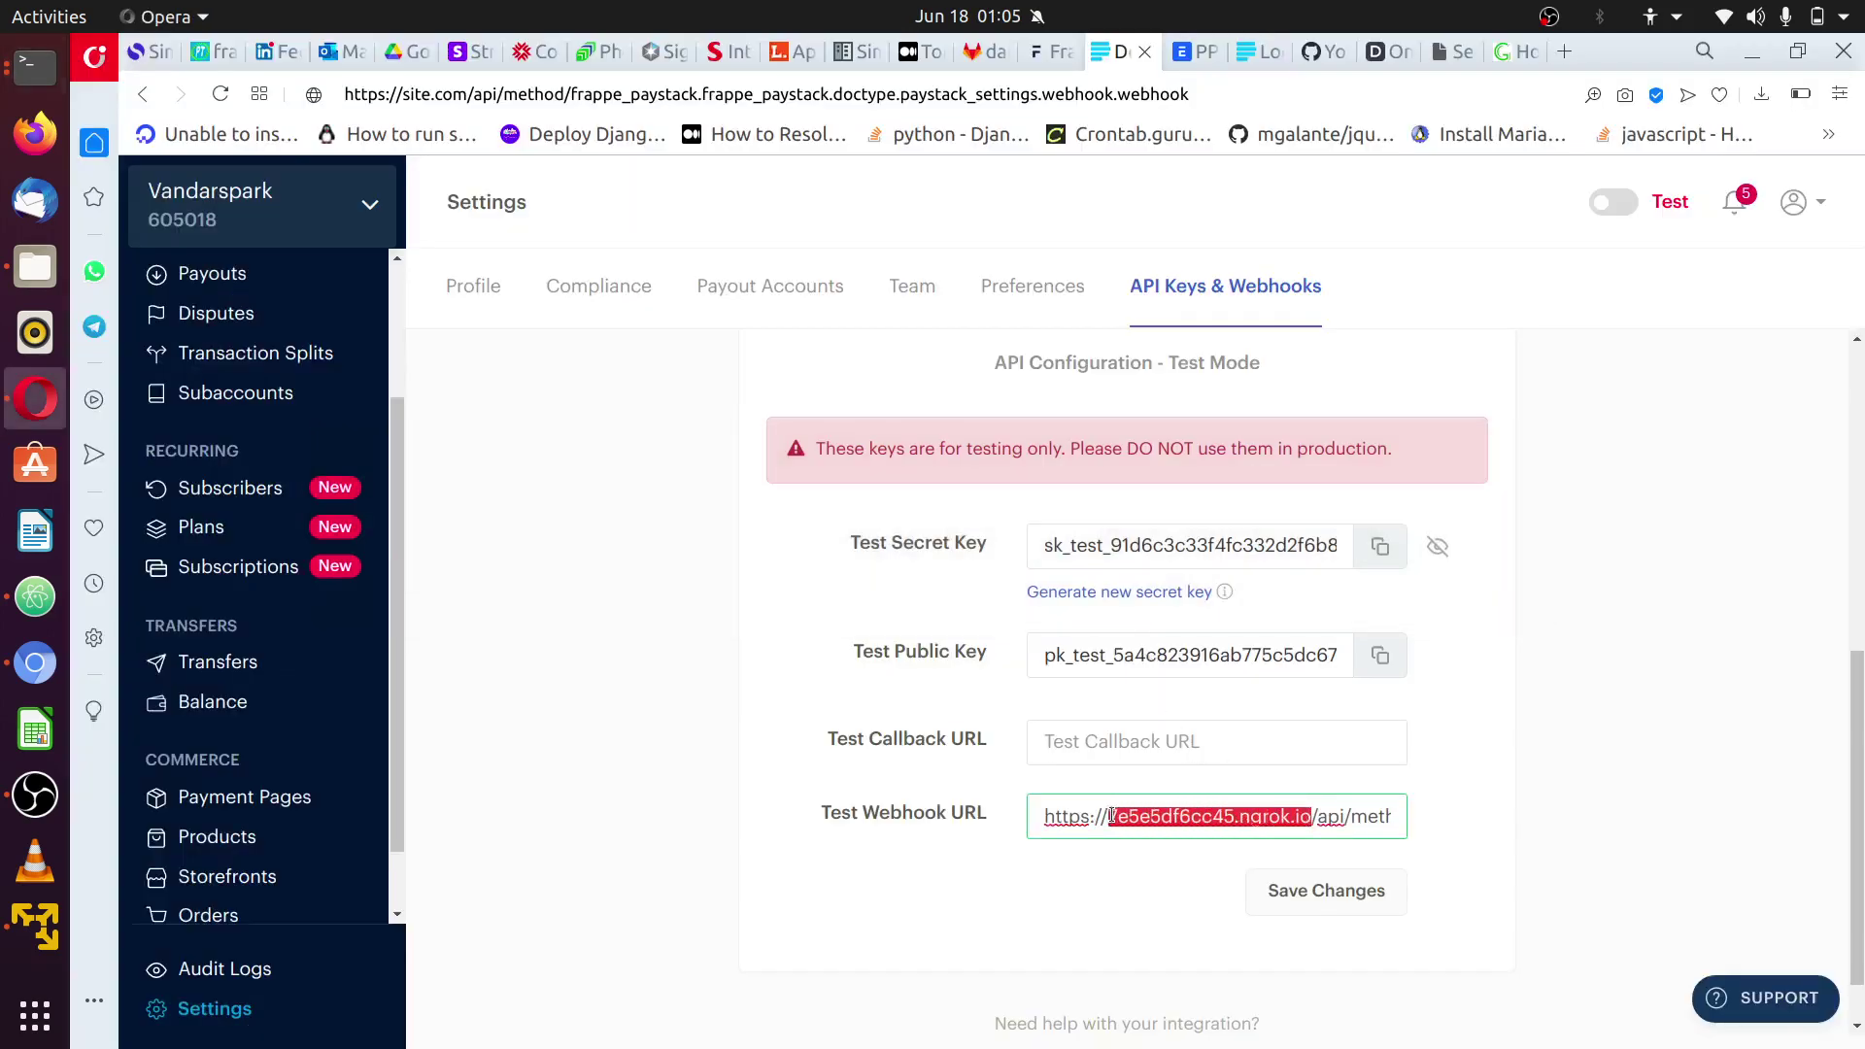
pyautogui.hotkey('ctrl', 'v')
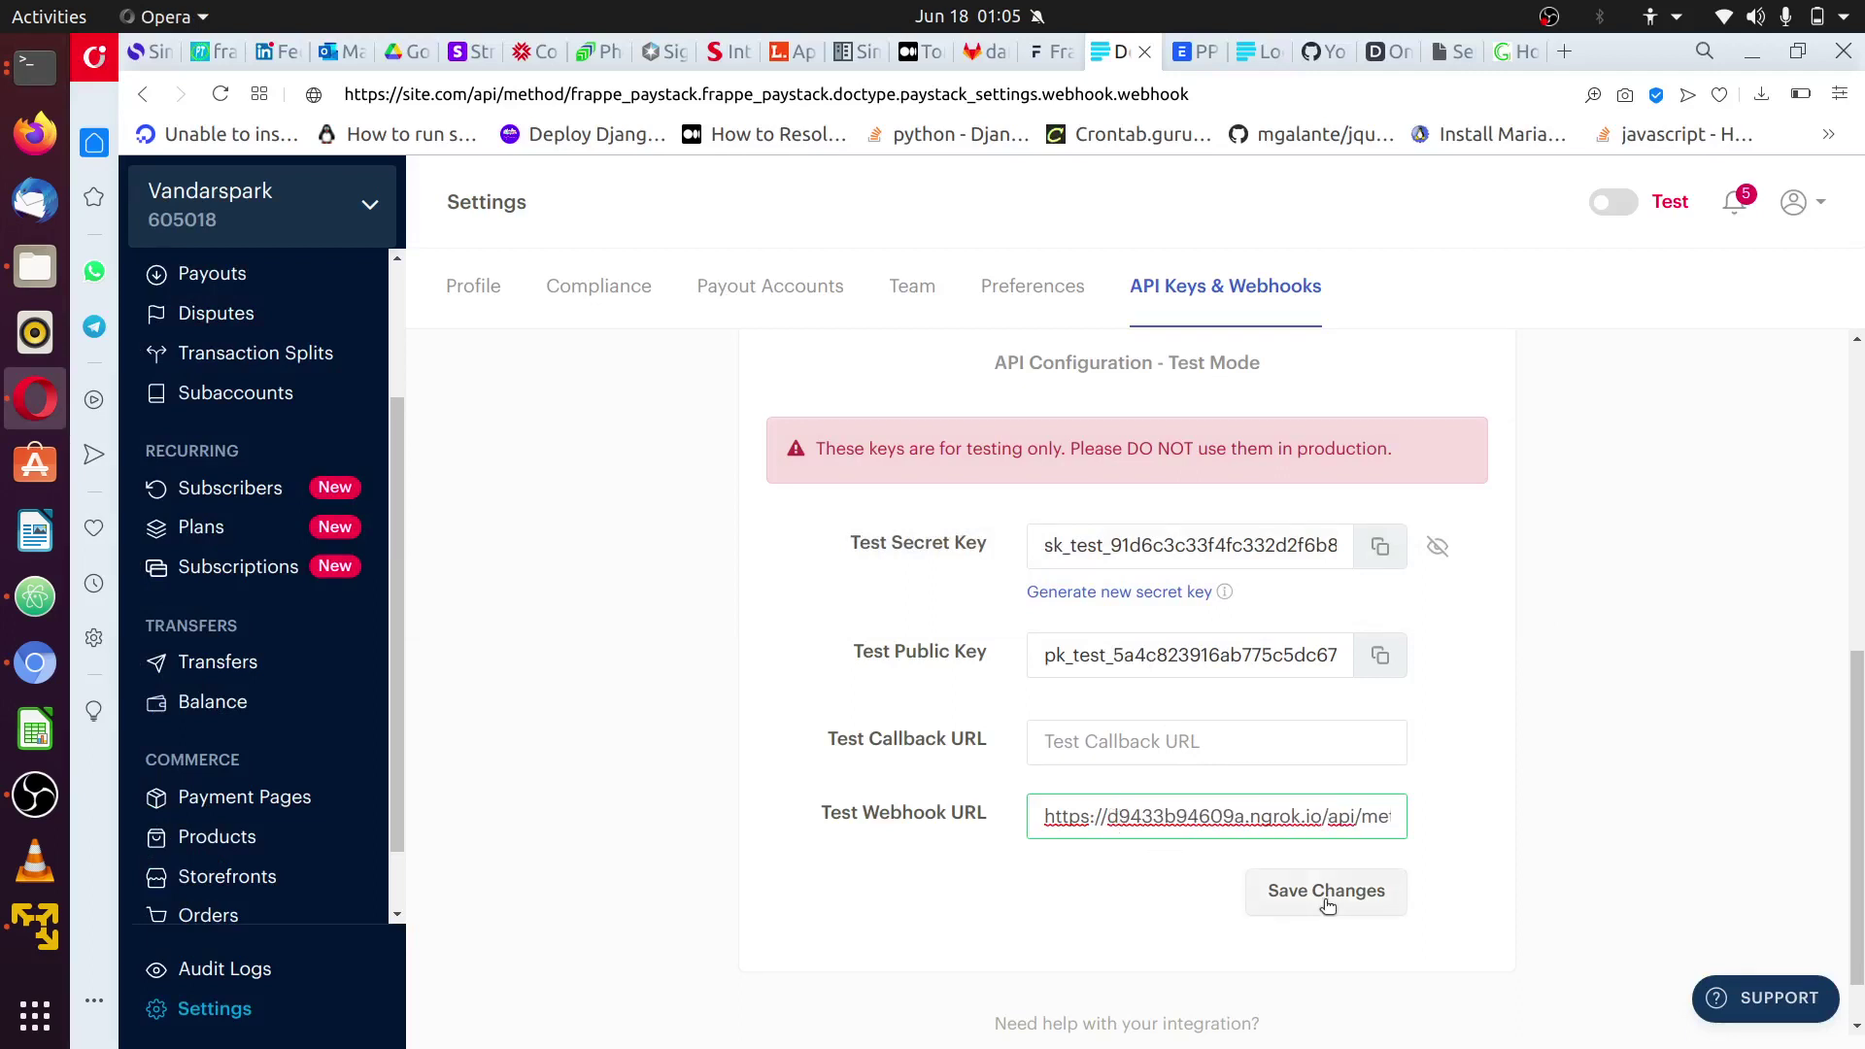
pyautogui.click(1324, 895)
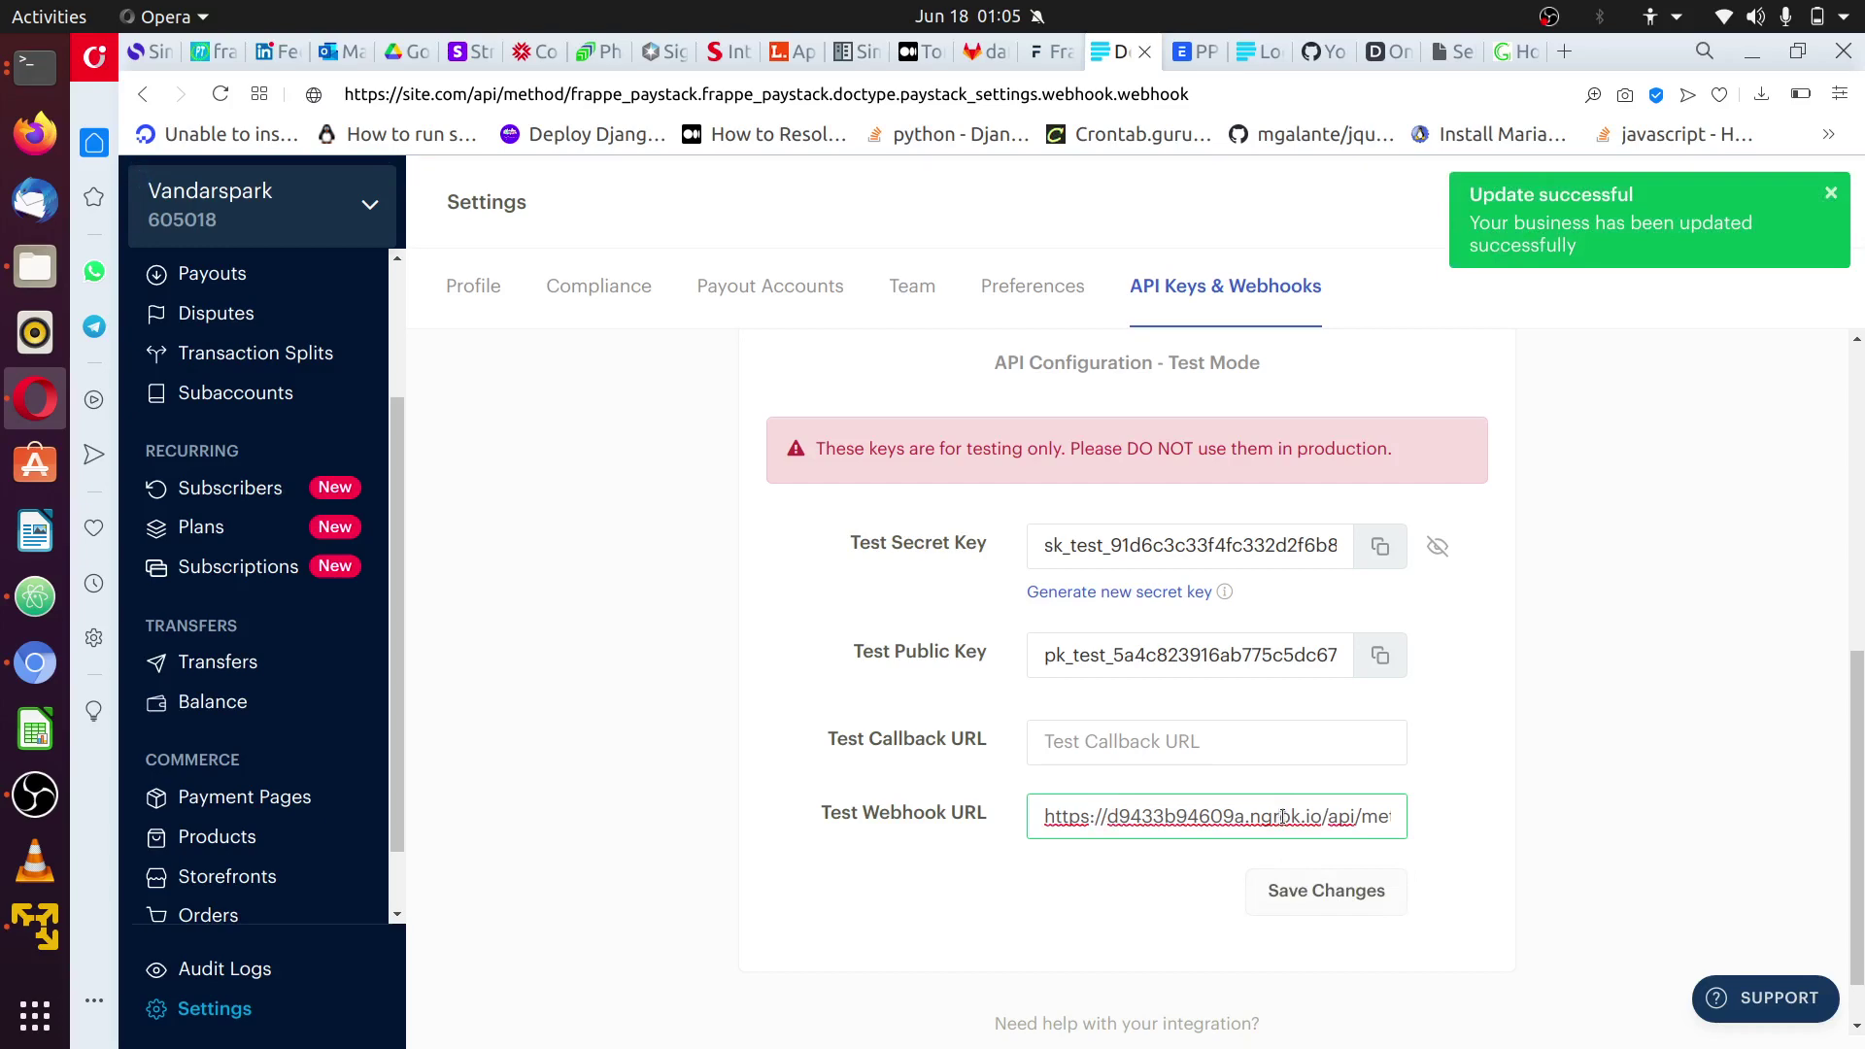
pyautogui.hotkey('ctrl', 'a')
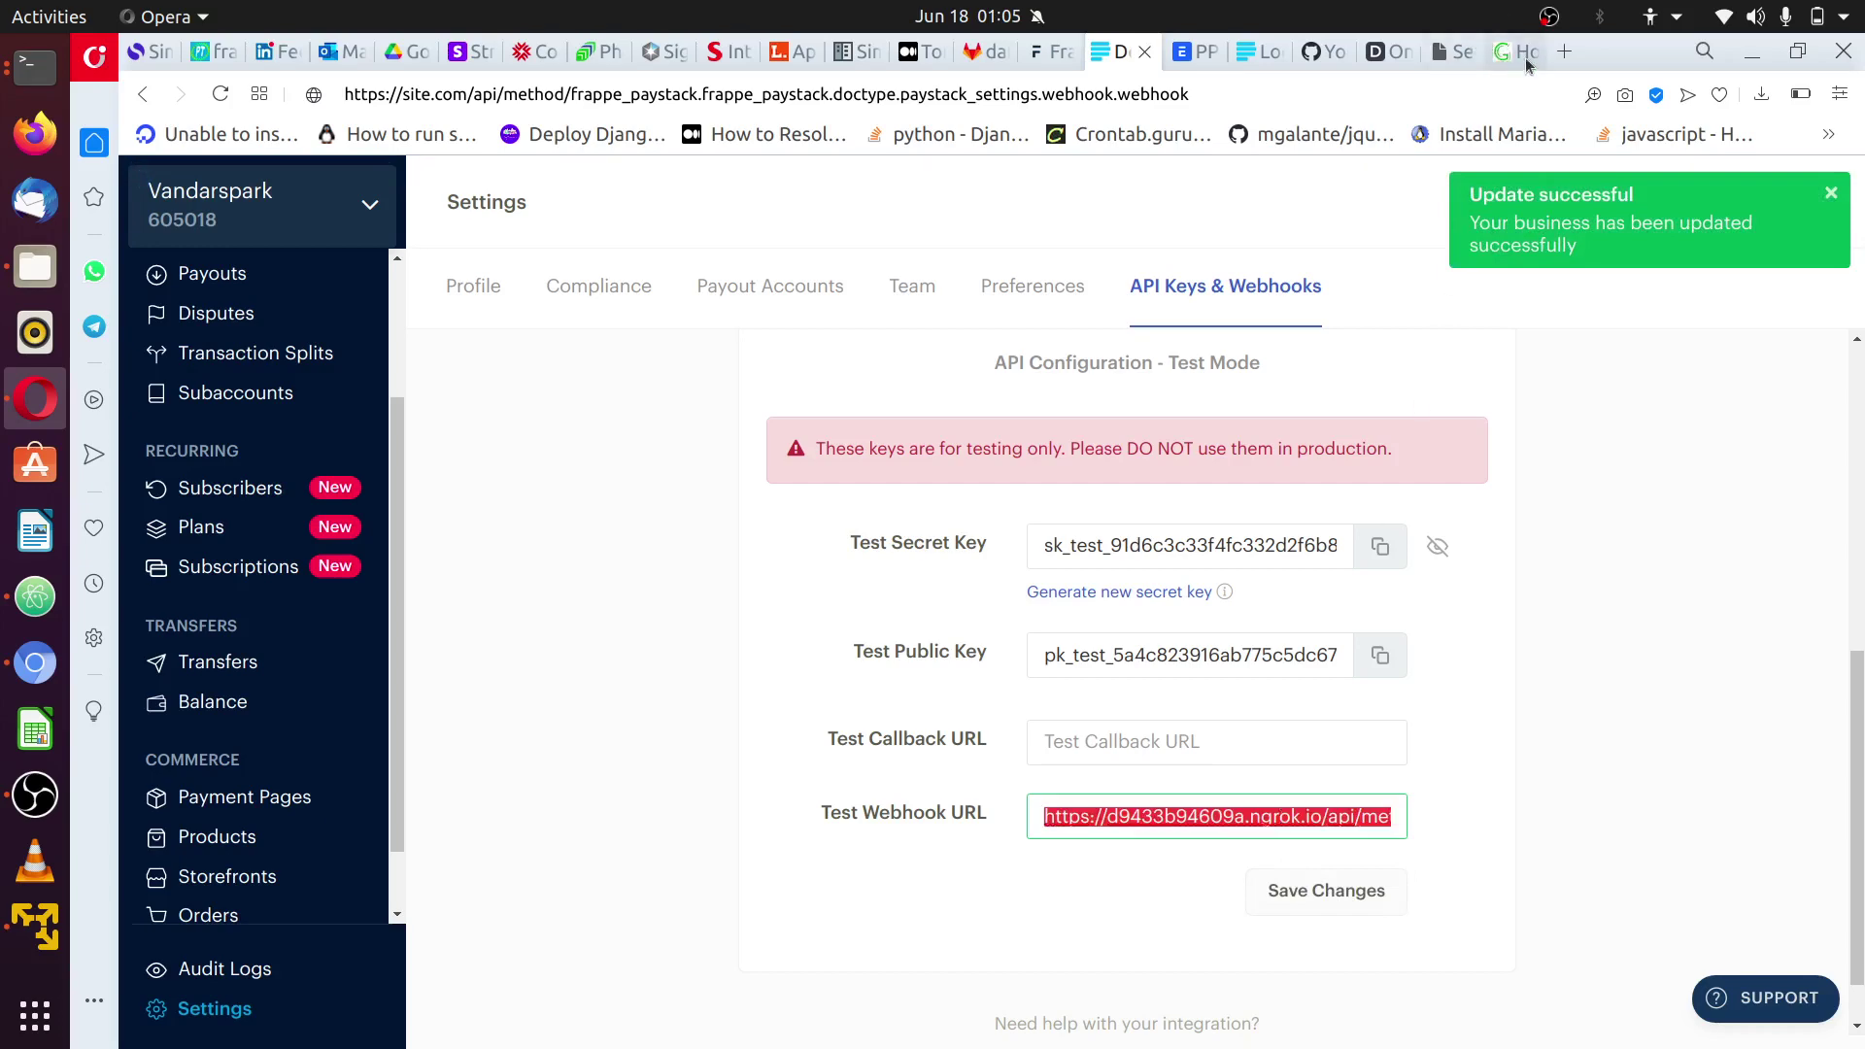
pyautogui.hotkey('ctrl', 't')
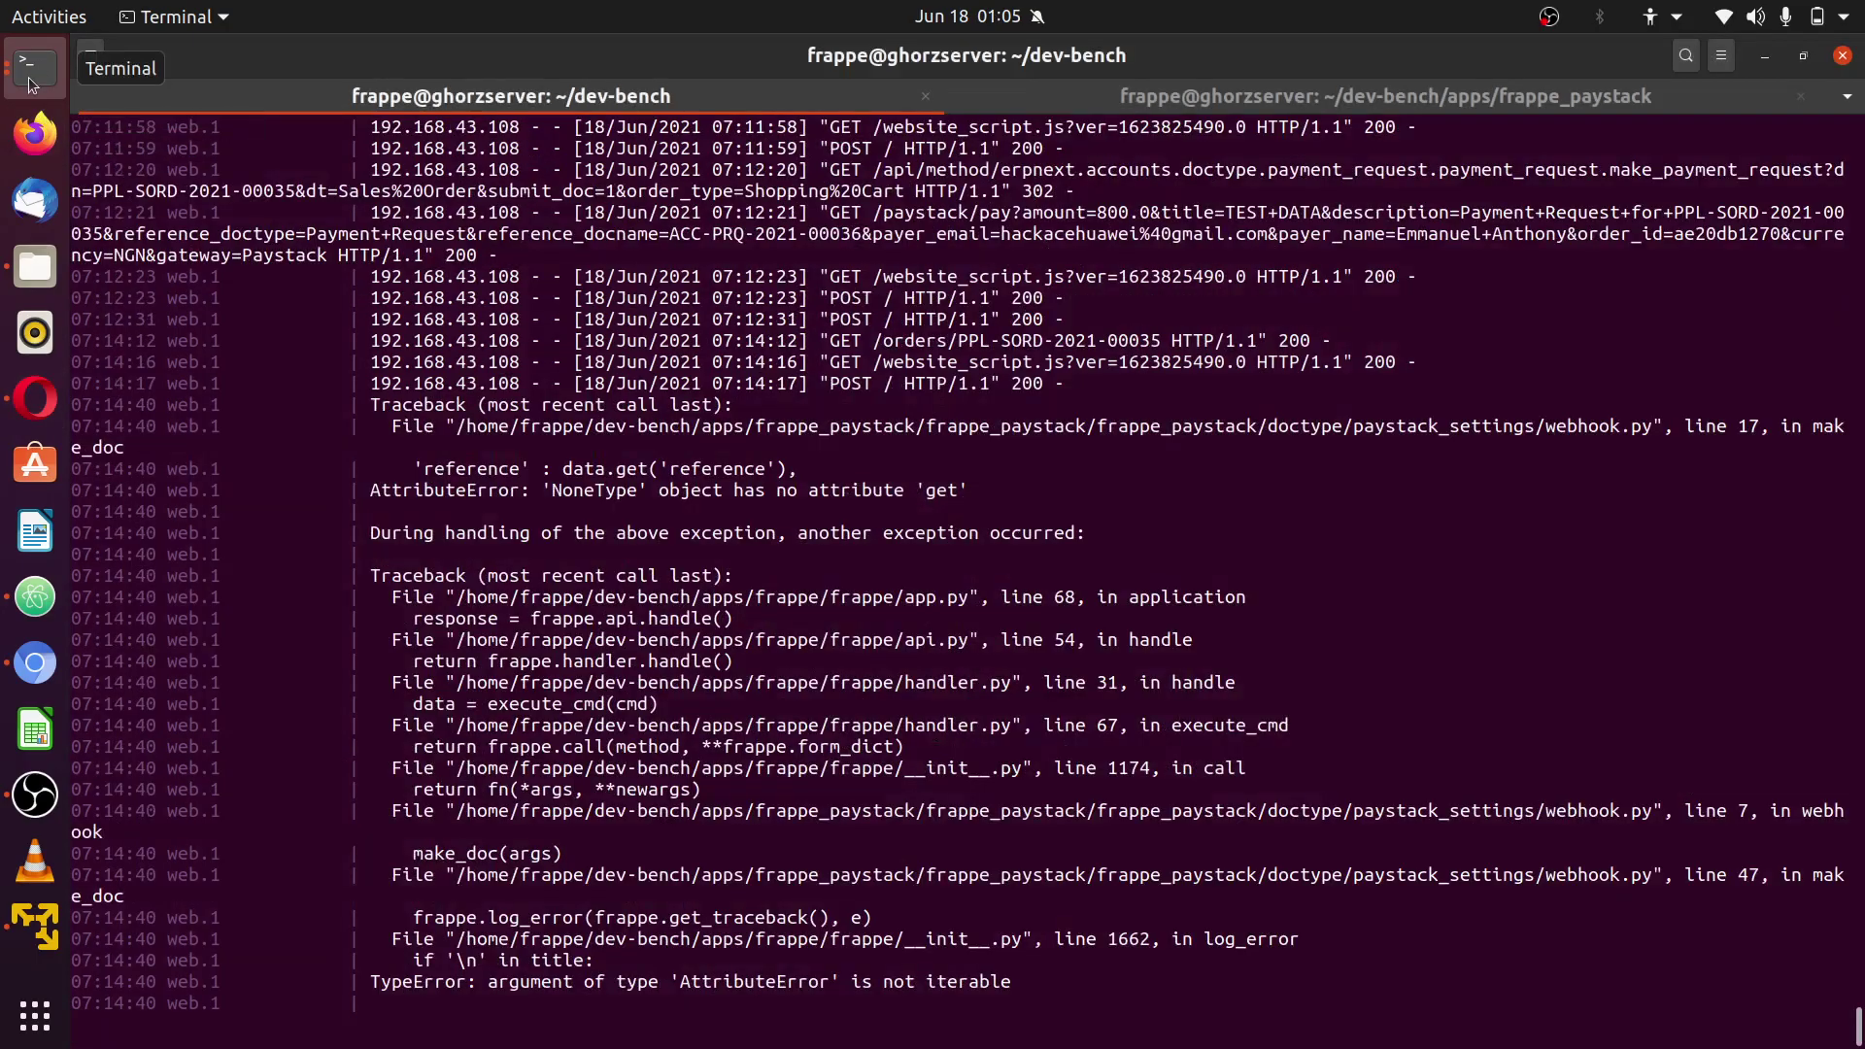
# - Check the ngrok request log, then scroll up the browser's webhook error page
pyautogui.click(32, 85)
pyautogui.click(155, 309)
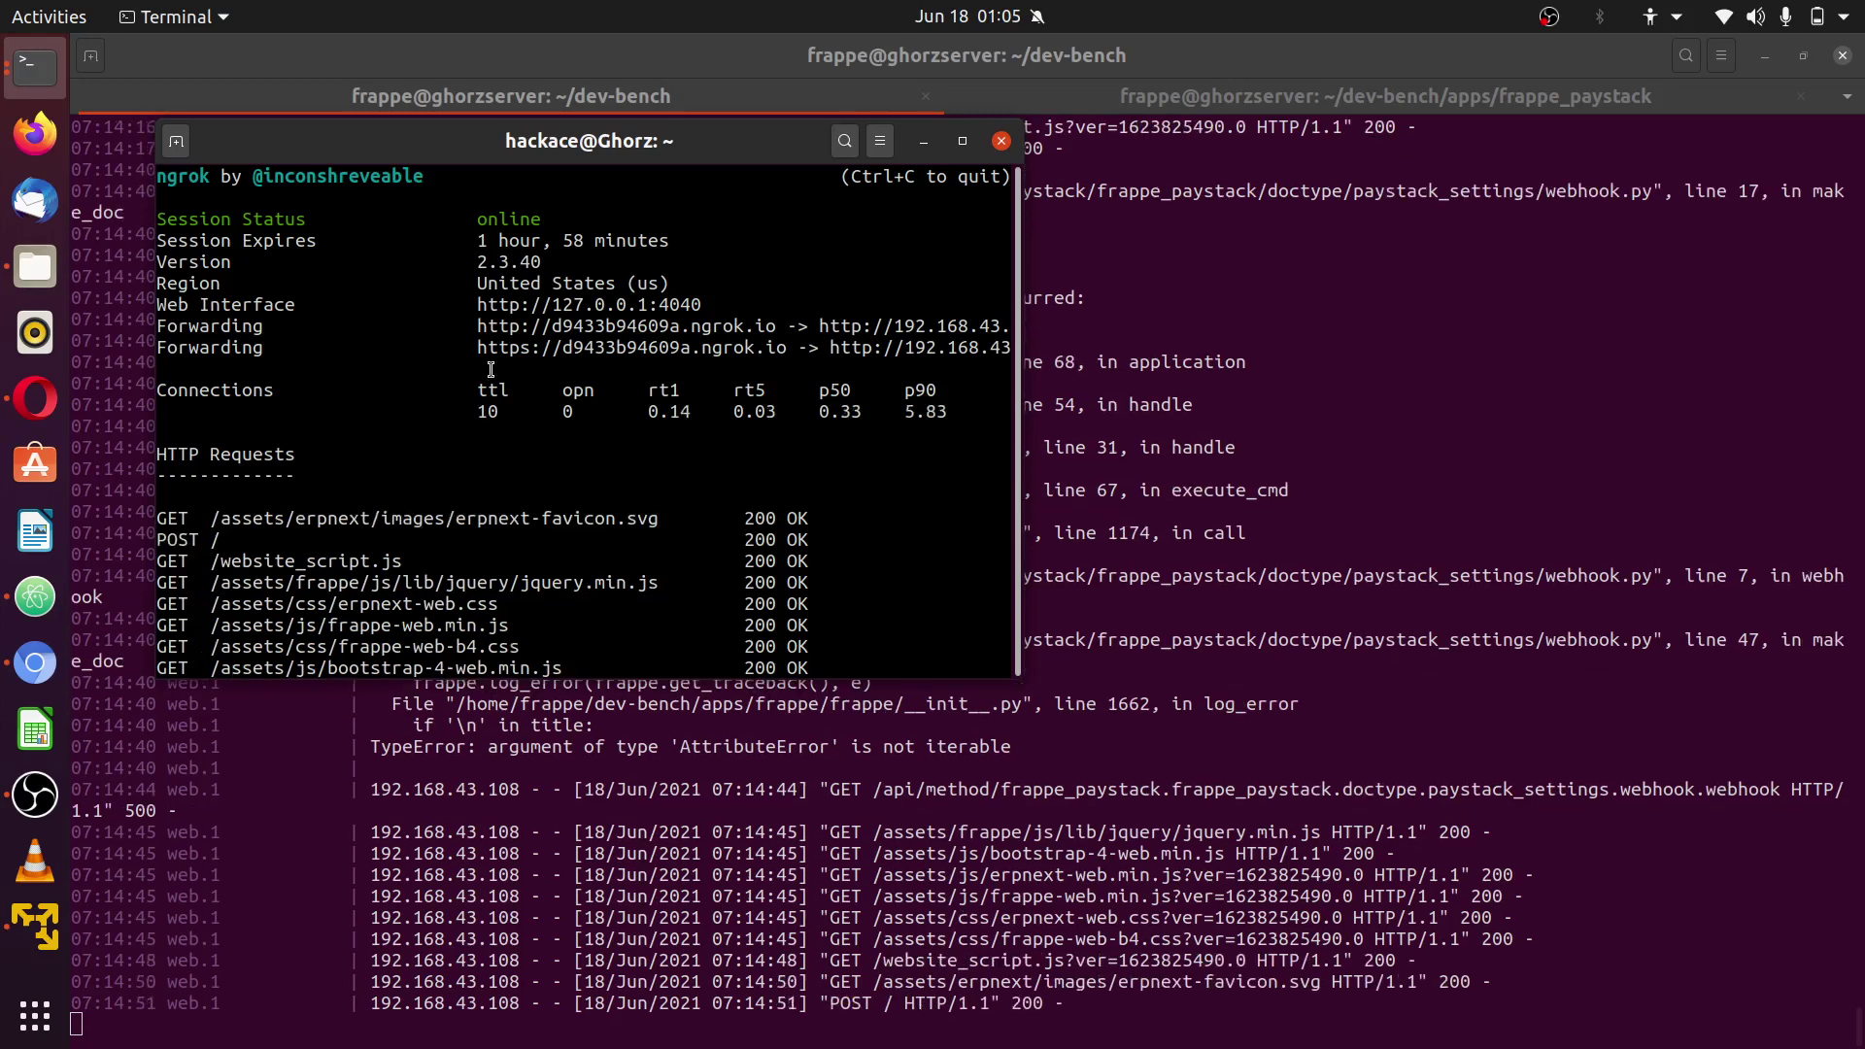
pyautogui.click(29, 411)
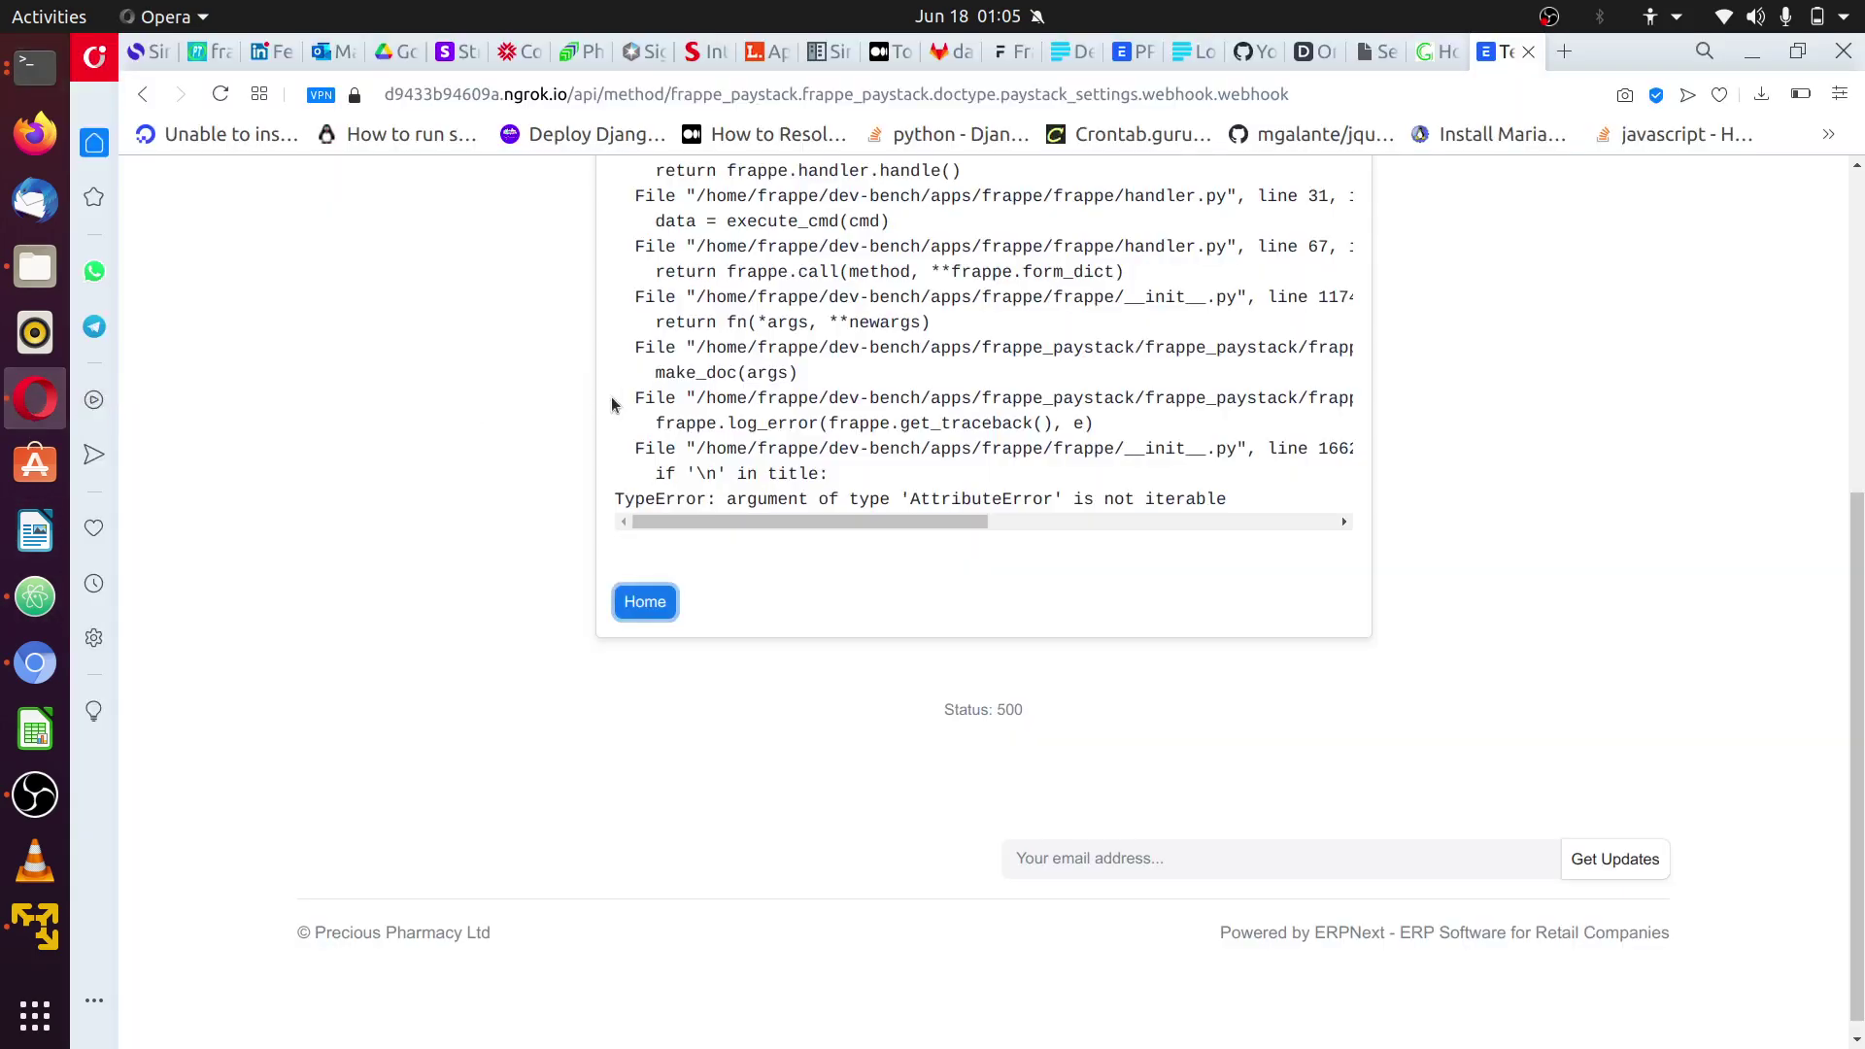
pyautogui.scroll(10, 813, 401)
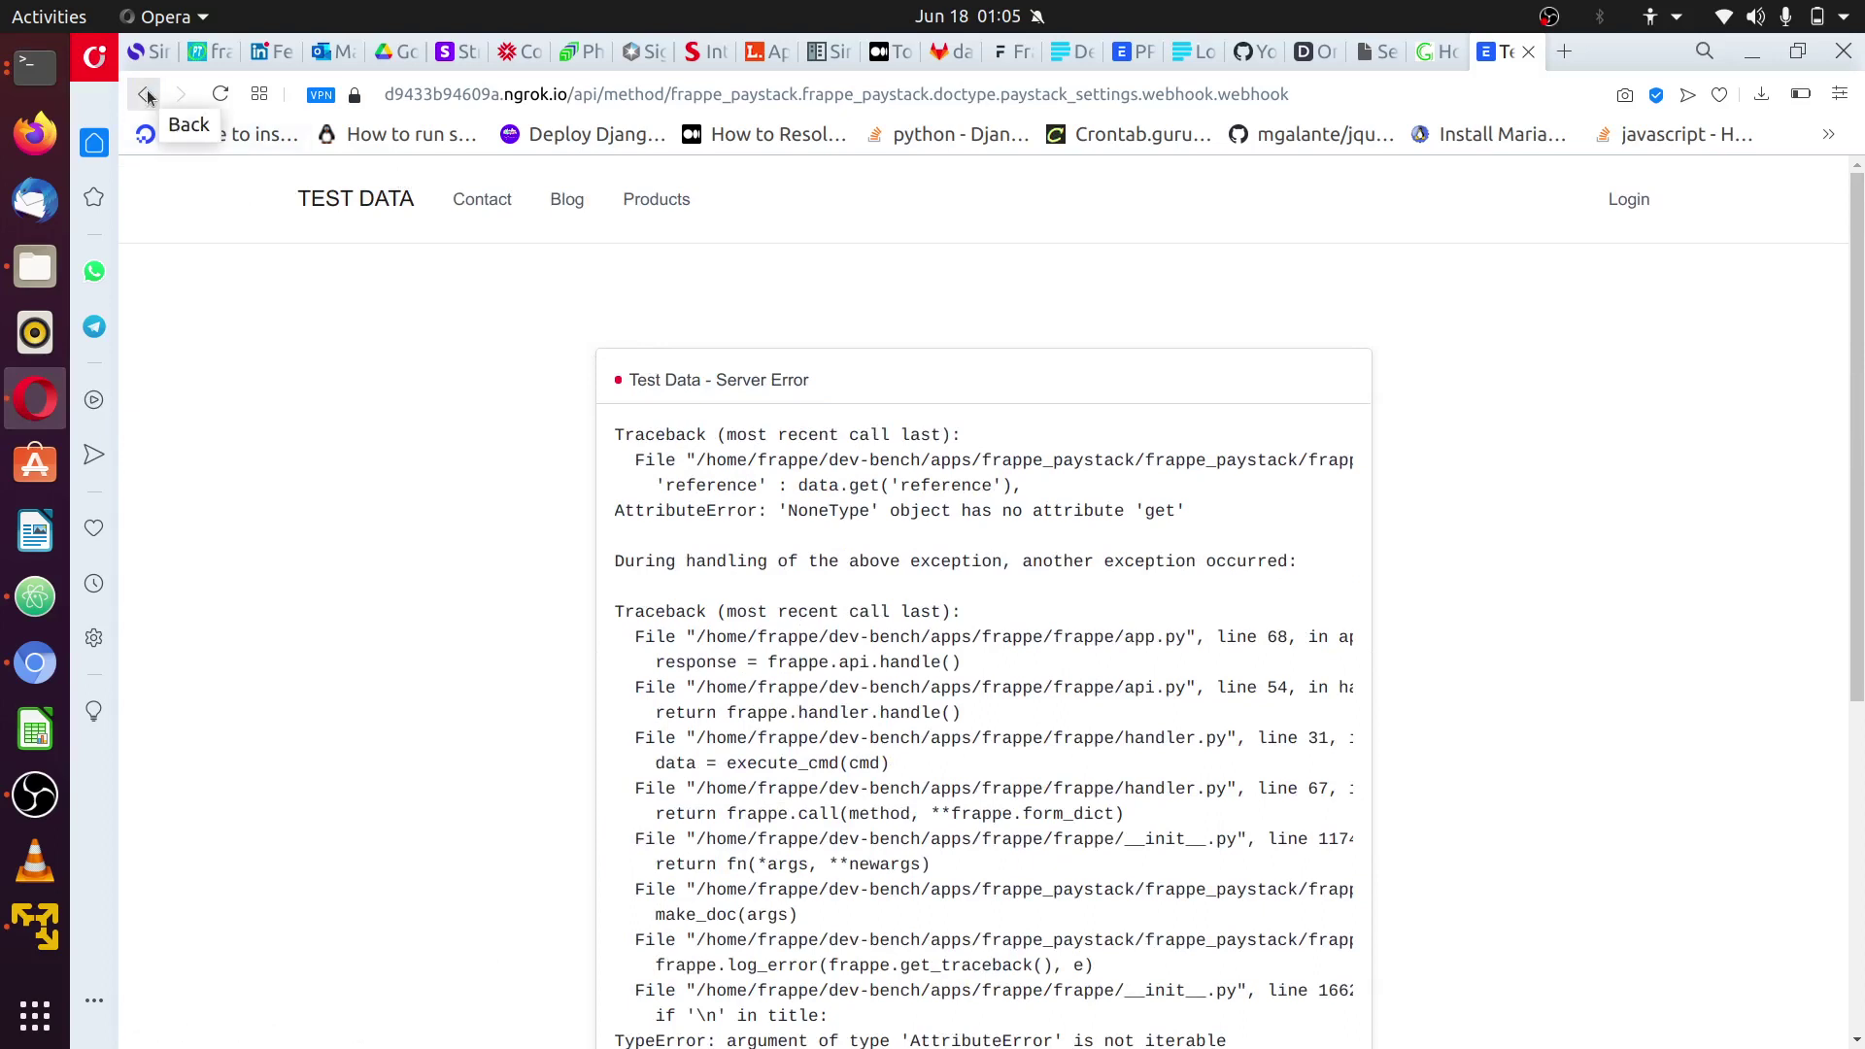
# - Navigate back through the order pages to the Ariel Detergent 800g product page
pyautogui.click(1139, 55)
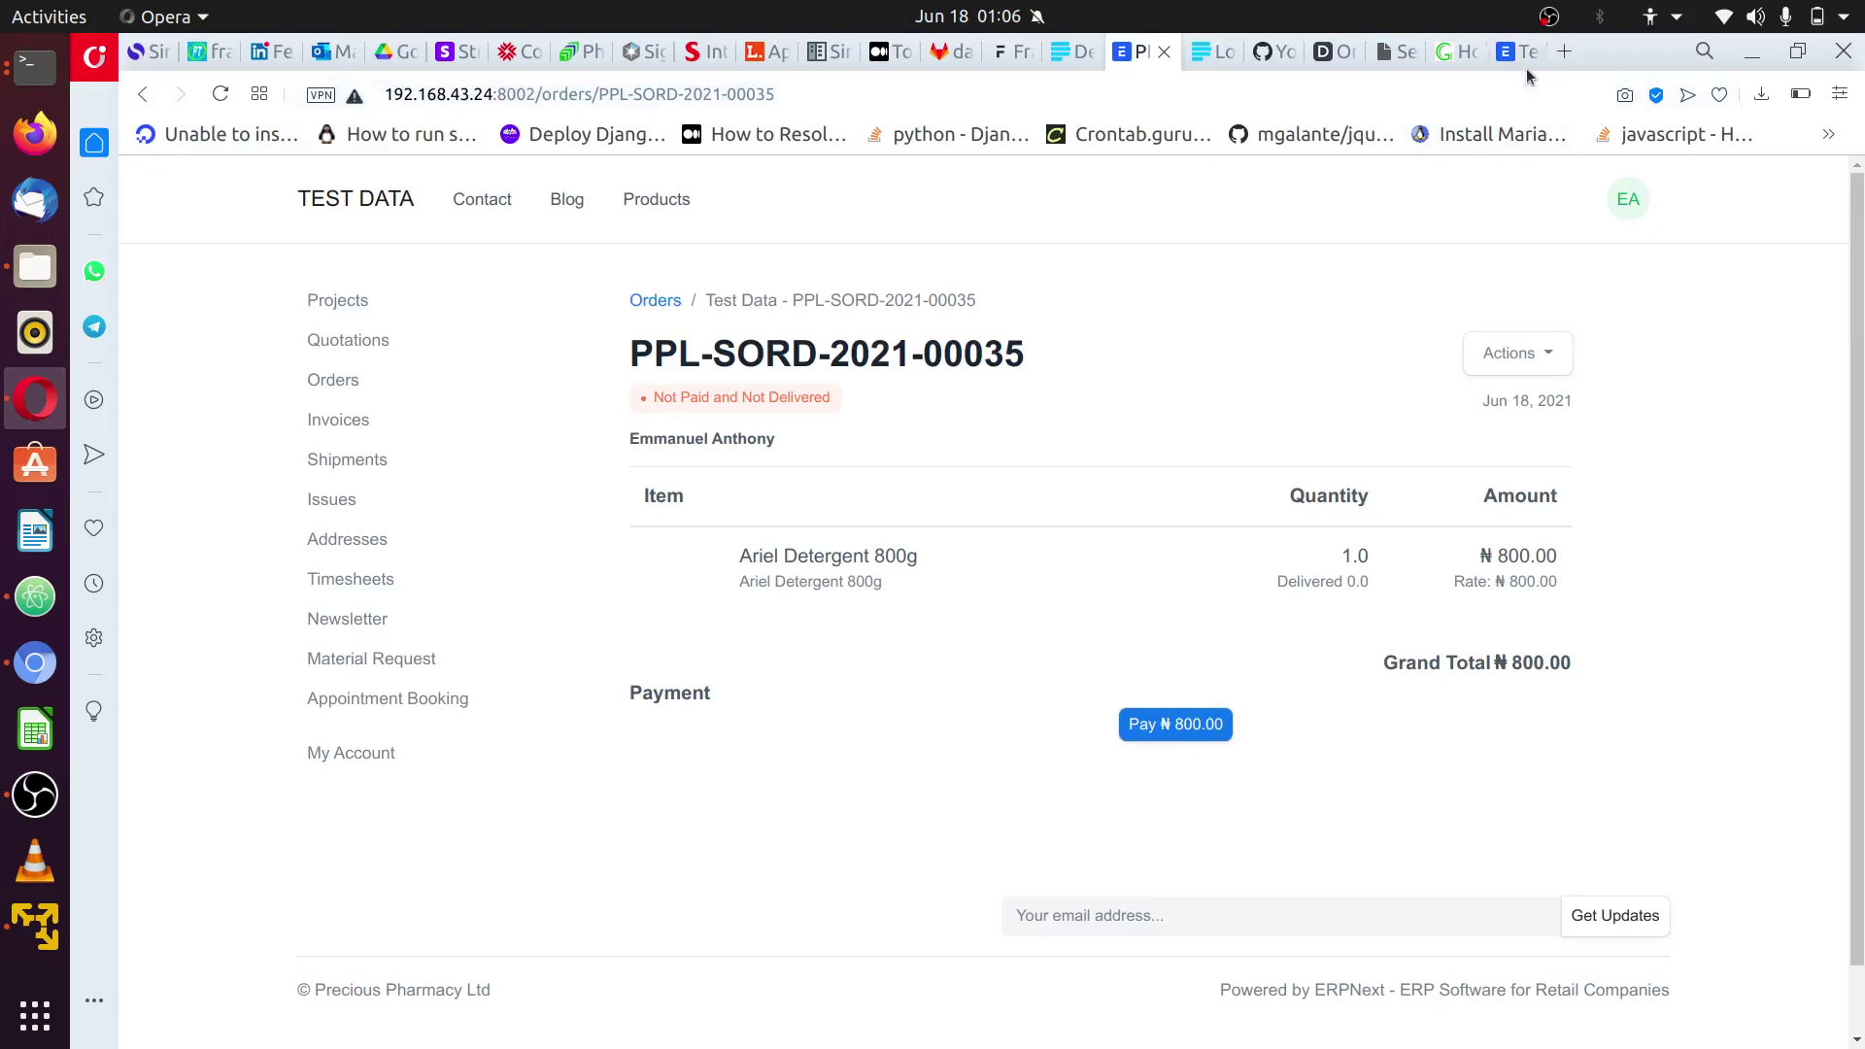
pyautogui.click(1518, 56)
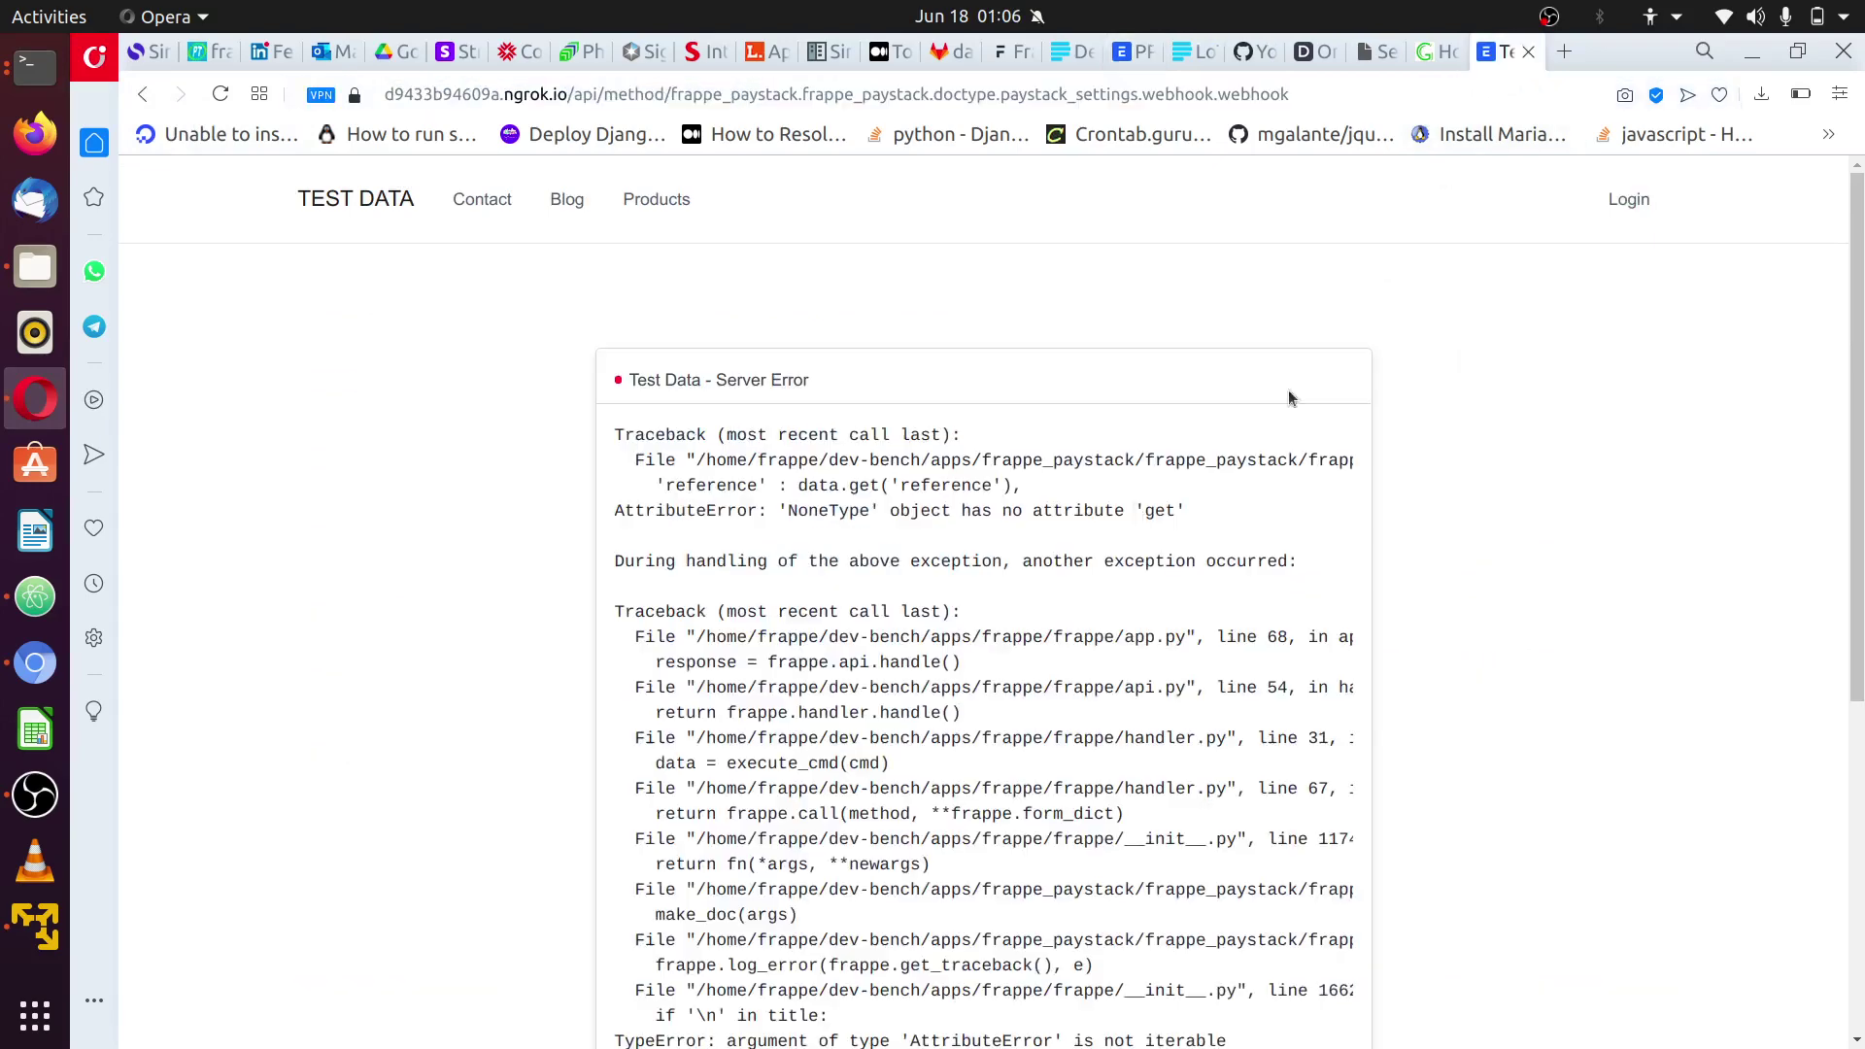
pyautogui.click(1142, 55)
pyautogui.click(143, 95)
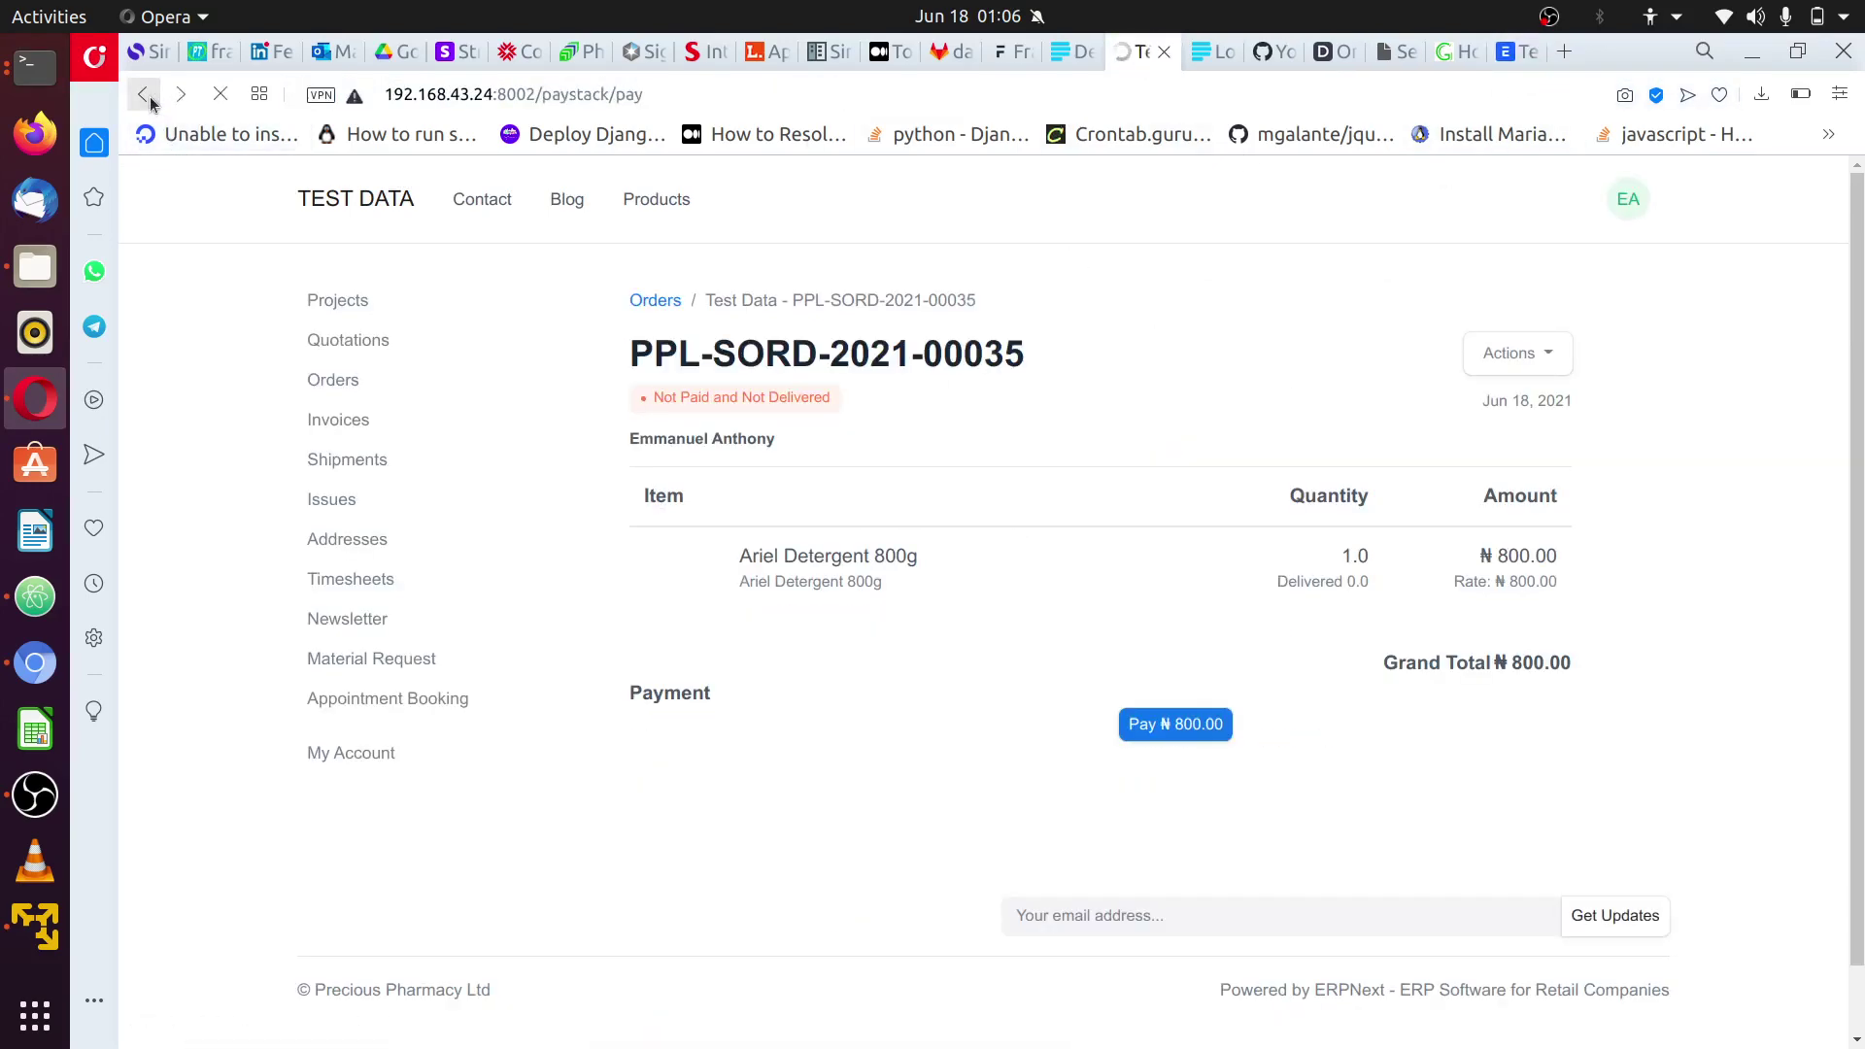
pyautogui.click(144, 94)
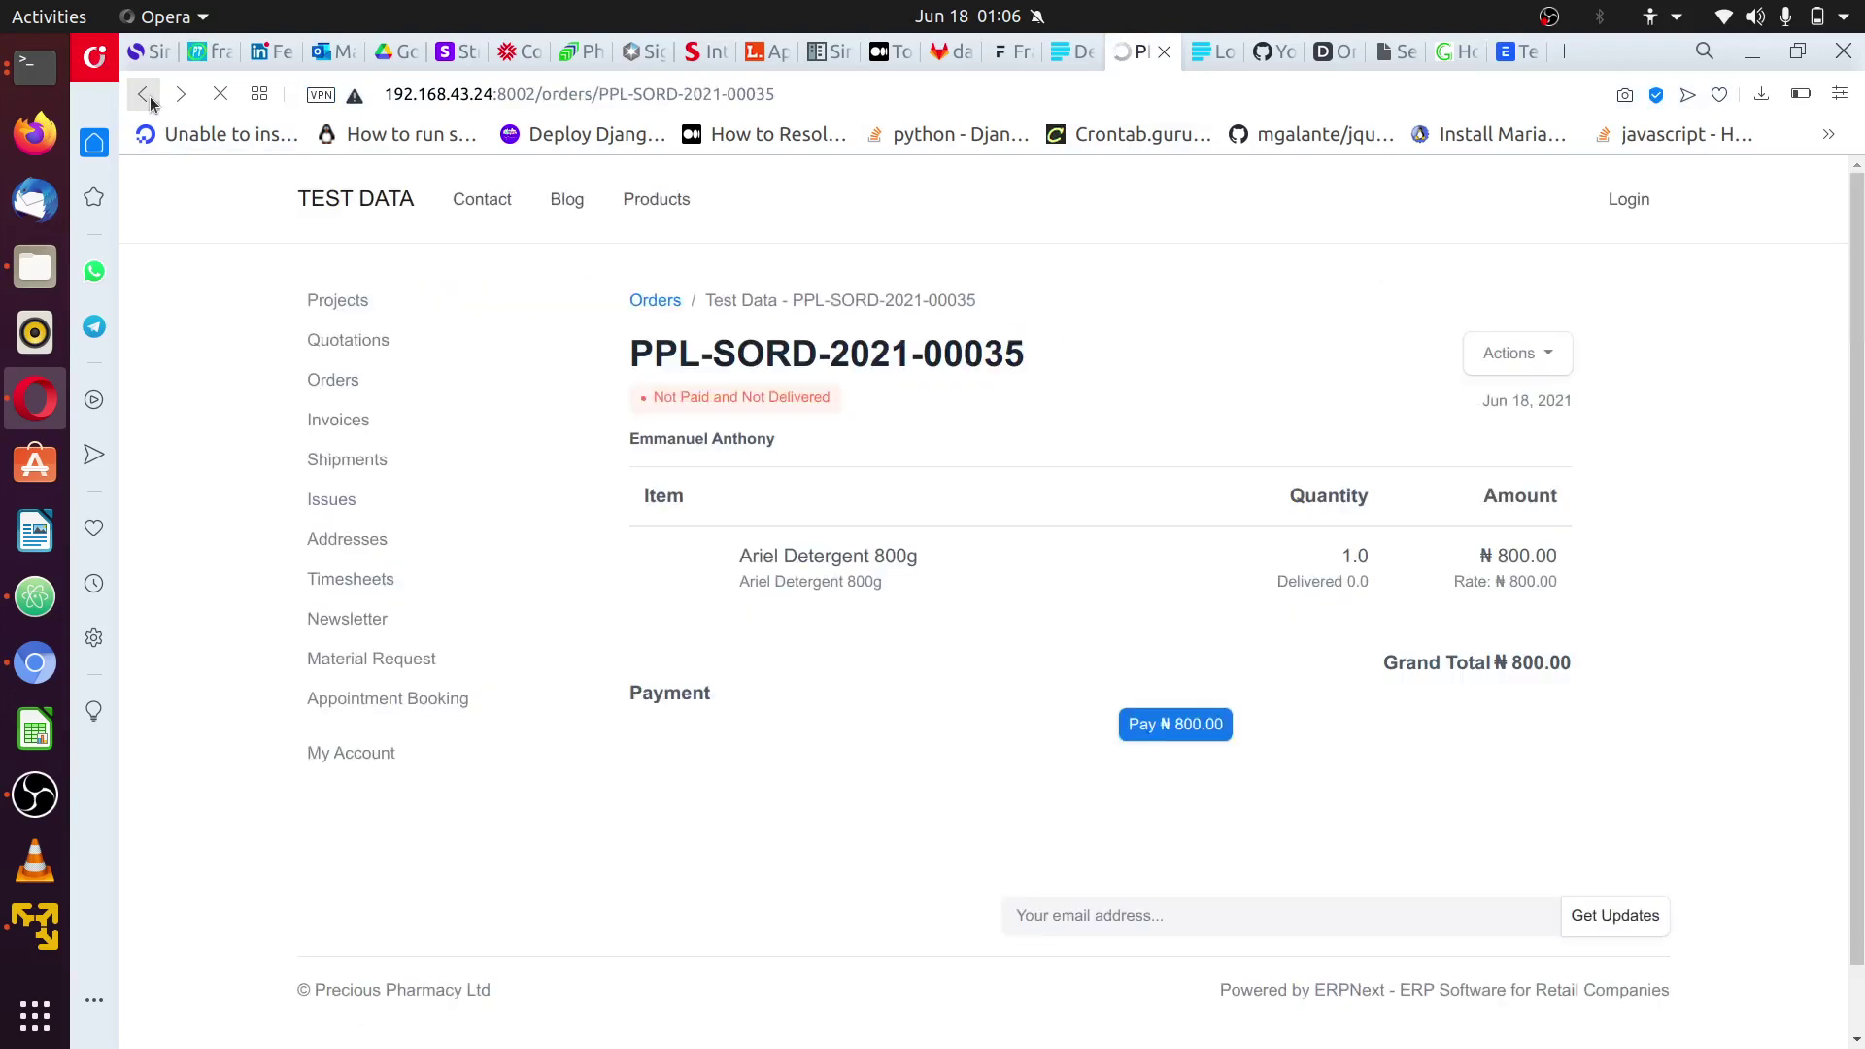
pyautogui.click(150, 101)
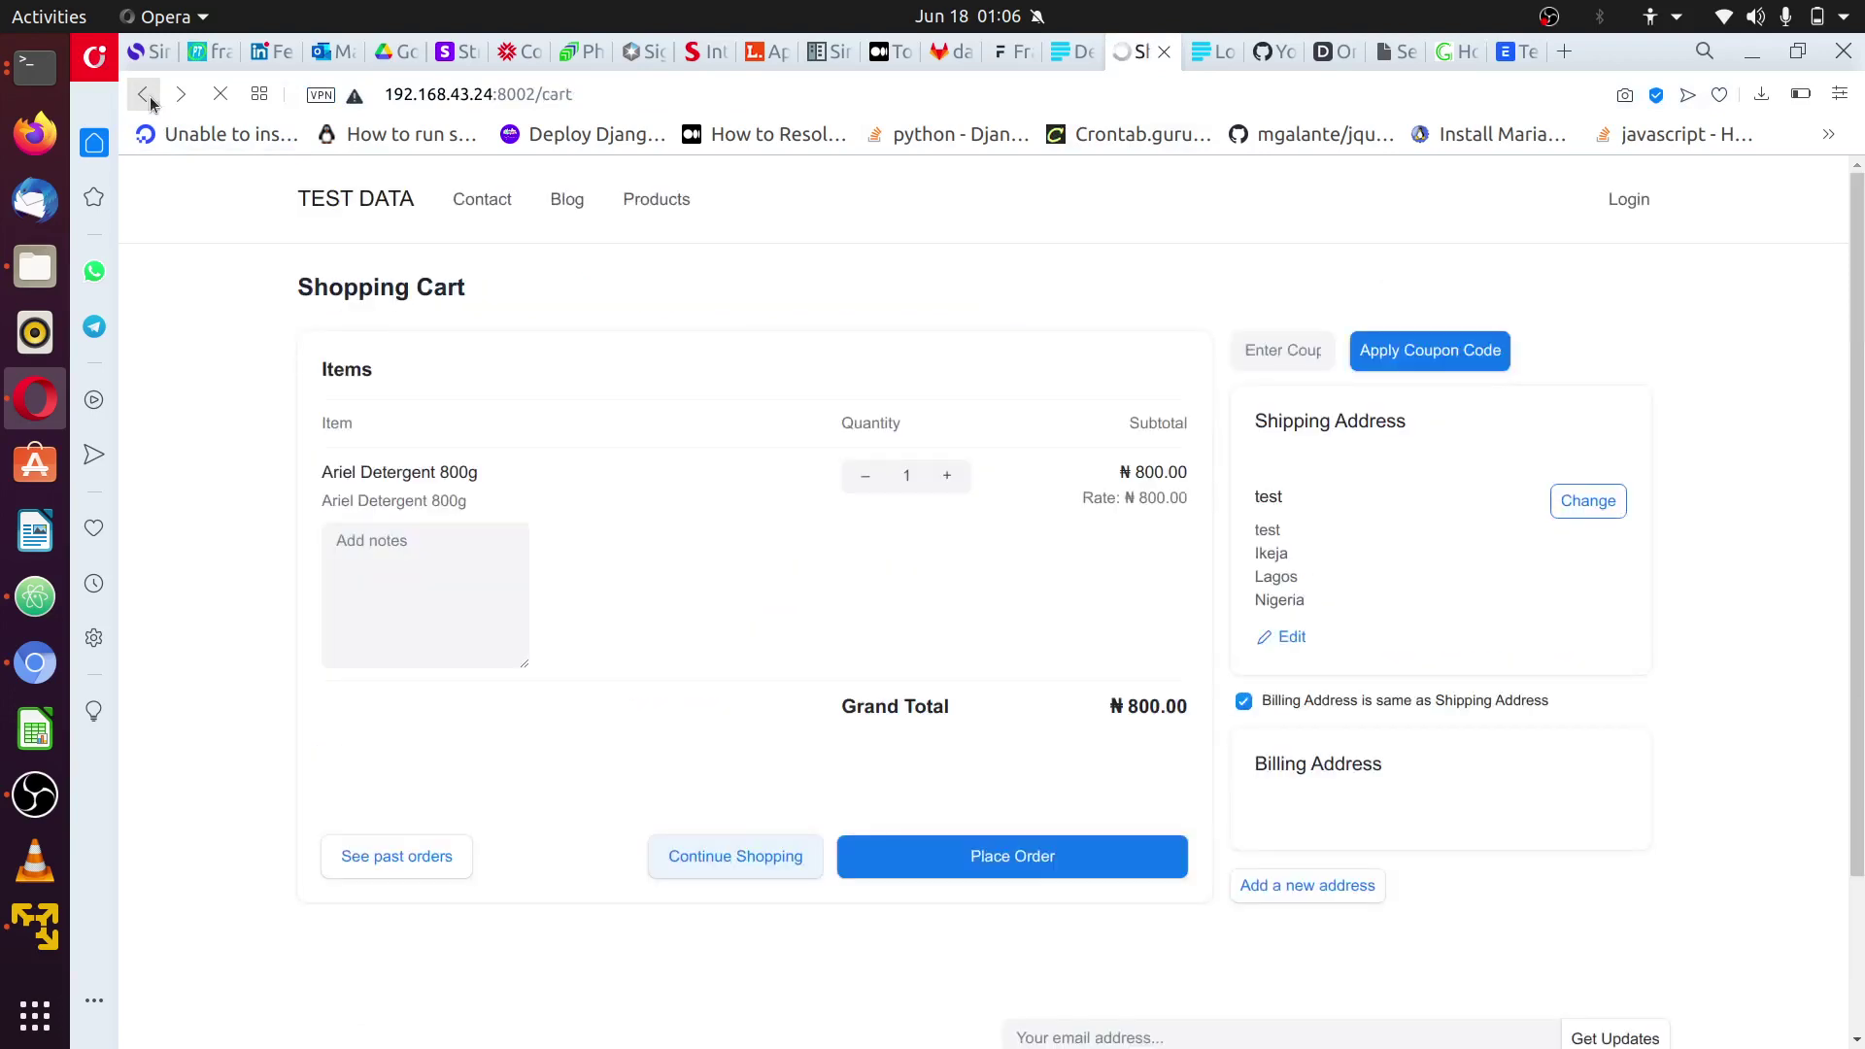
pyautogui.click(151, 102)
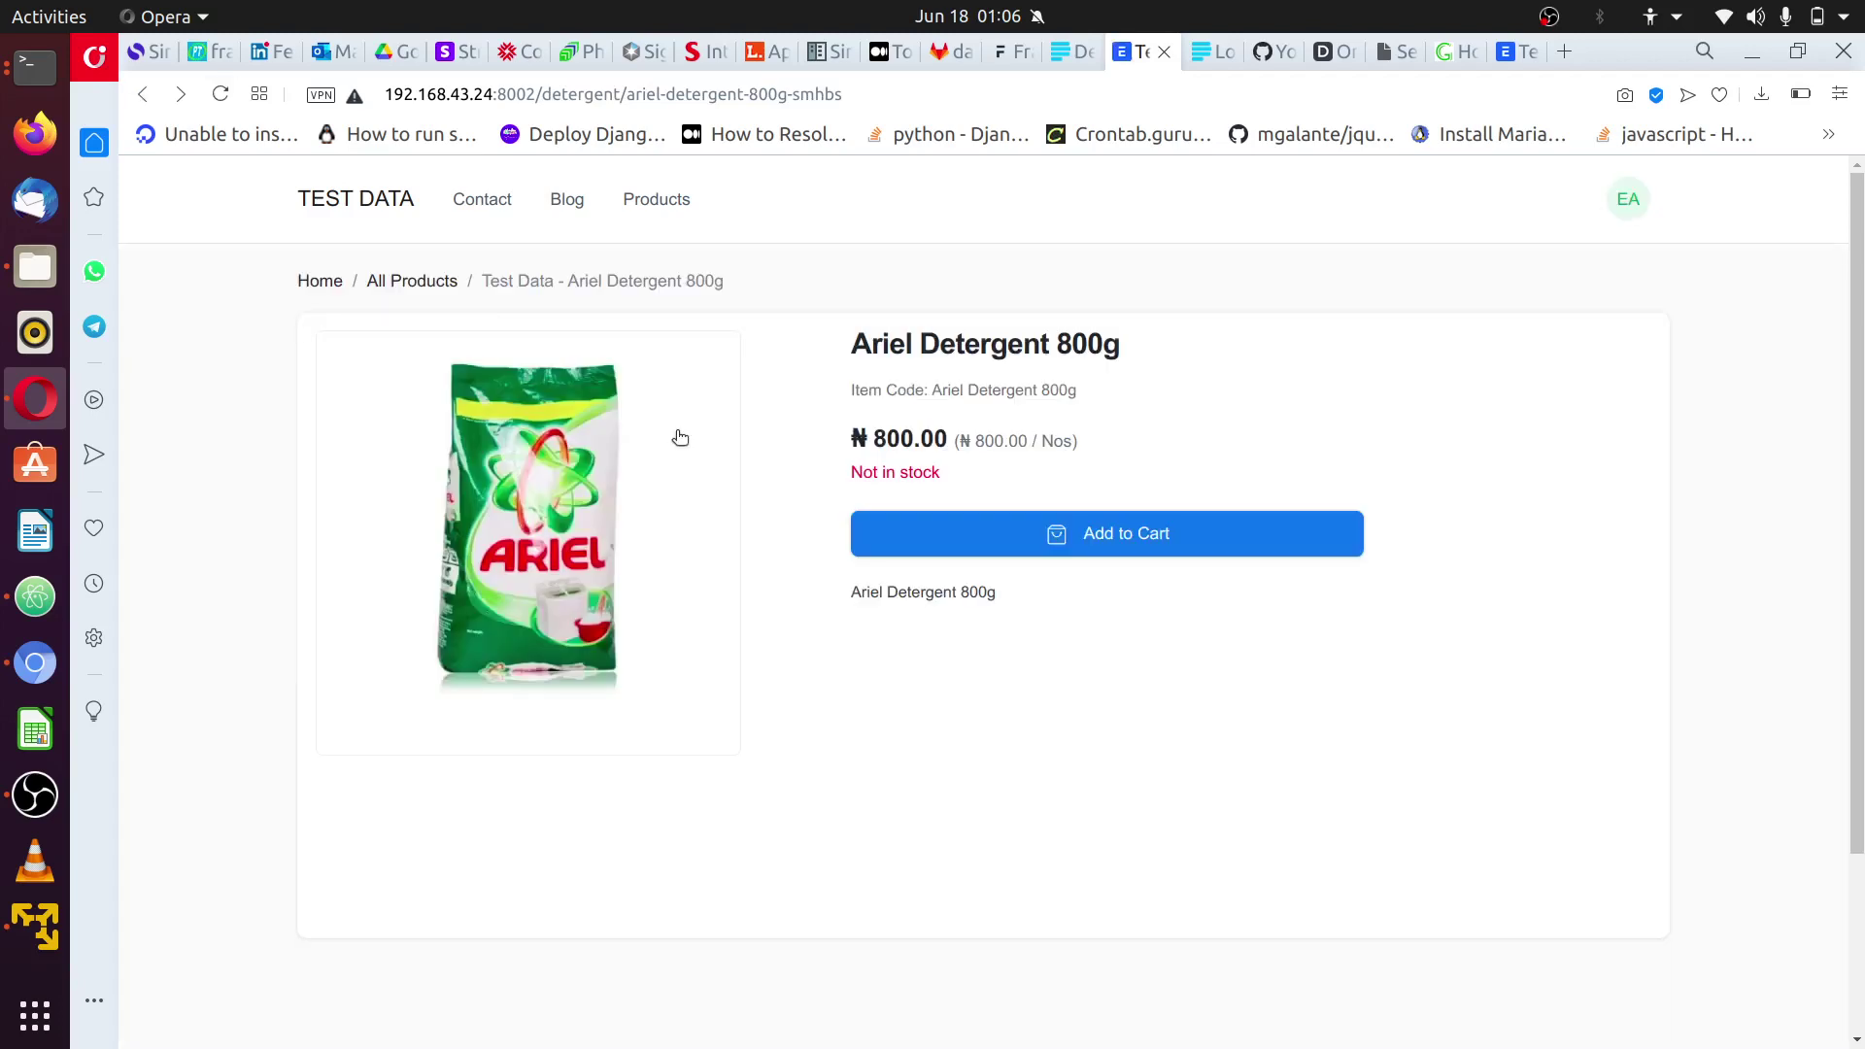
# - Add Ariel Detergent 800g to the cart and place the order, then check ngrok
pyautogui.click(1159, 537)
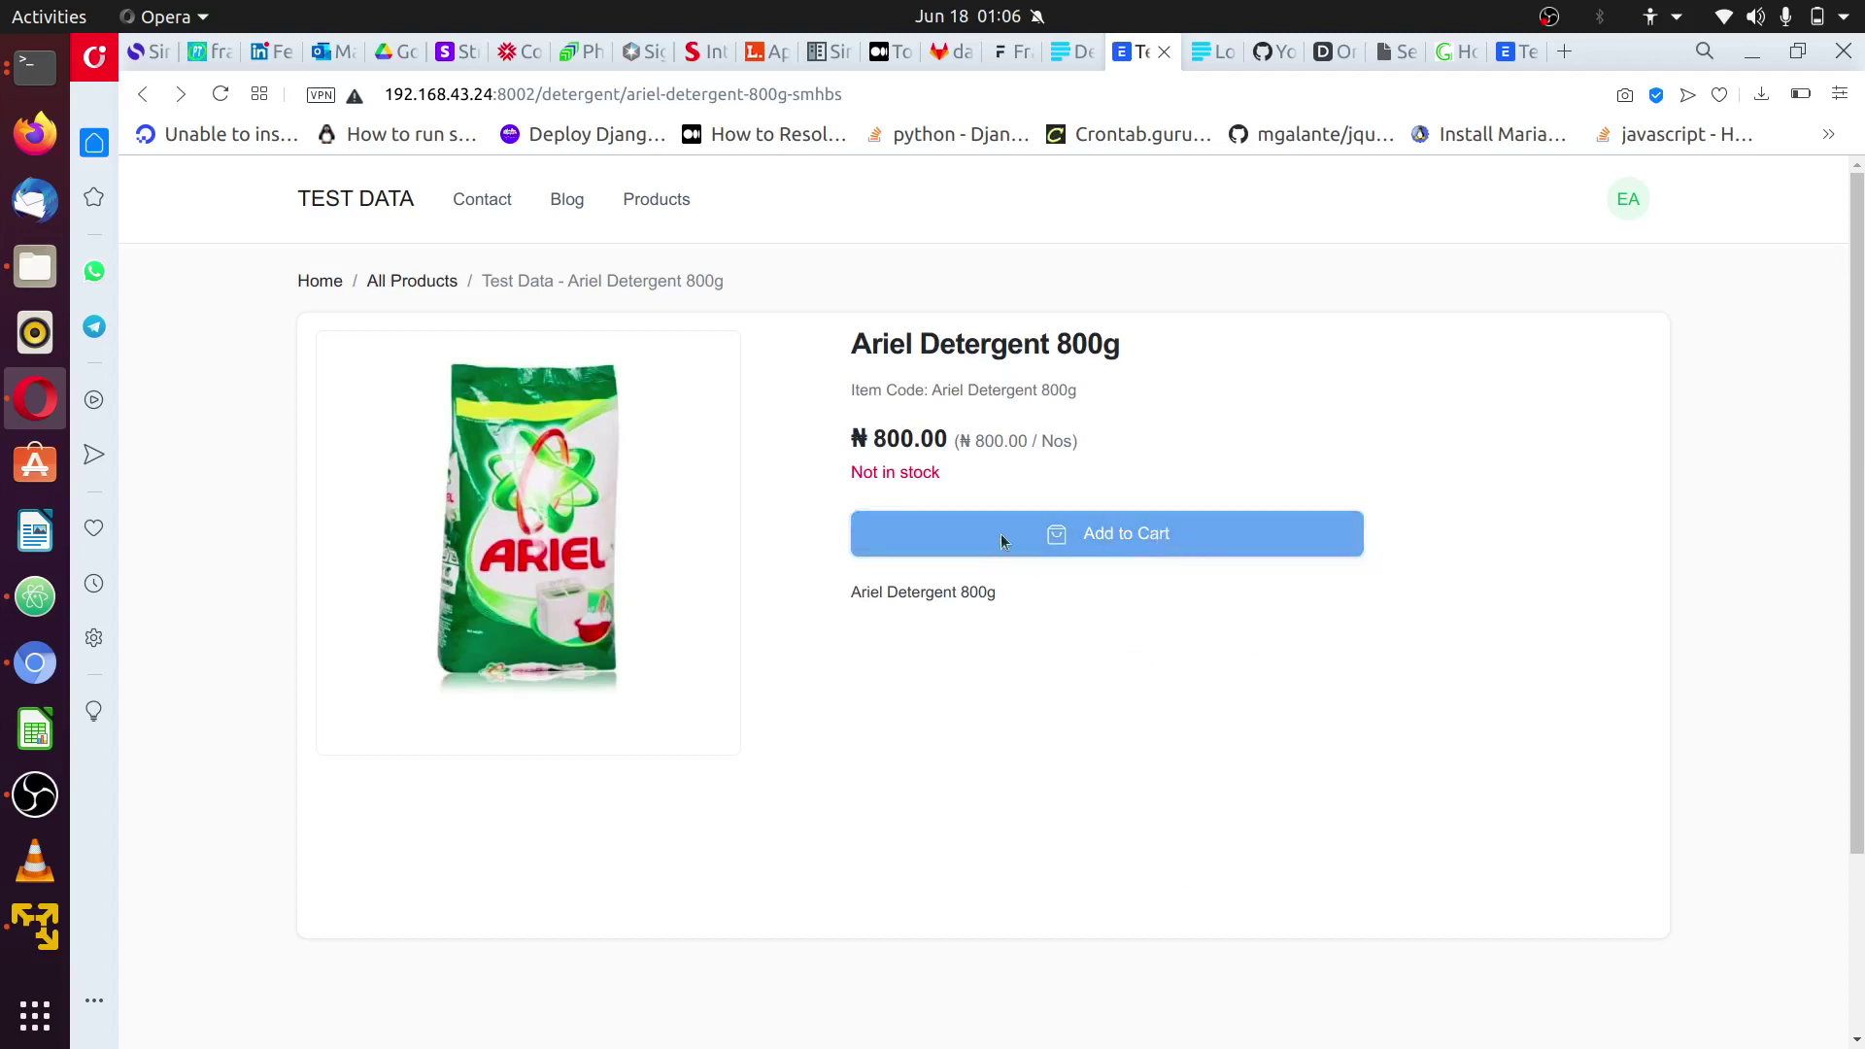
pyautogui.click(935, 533)
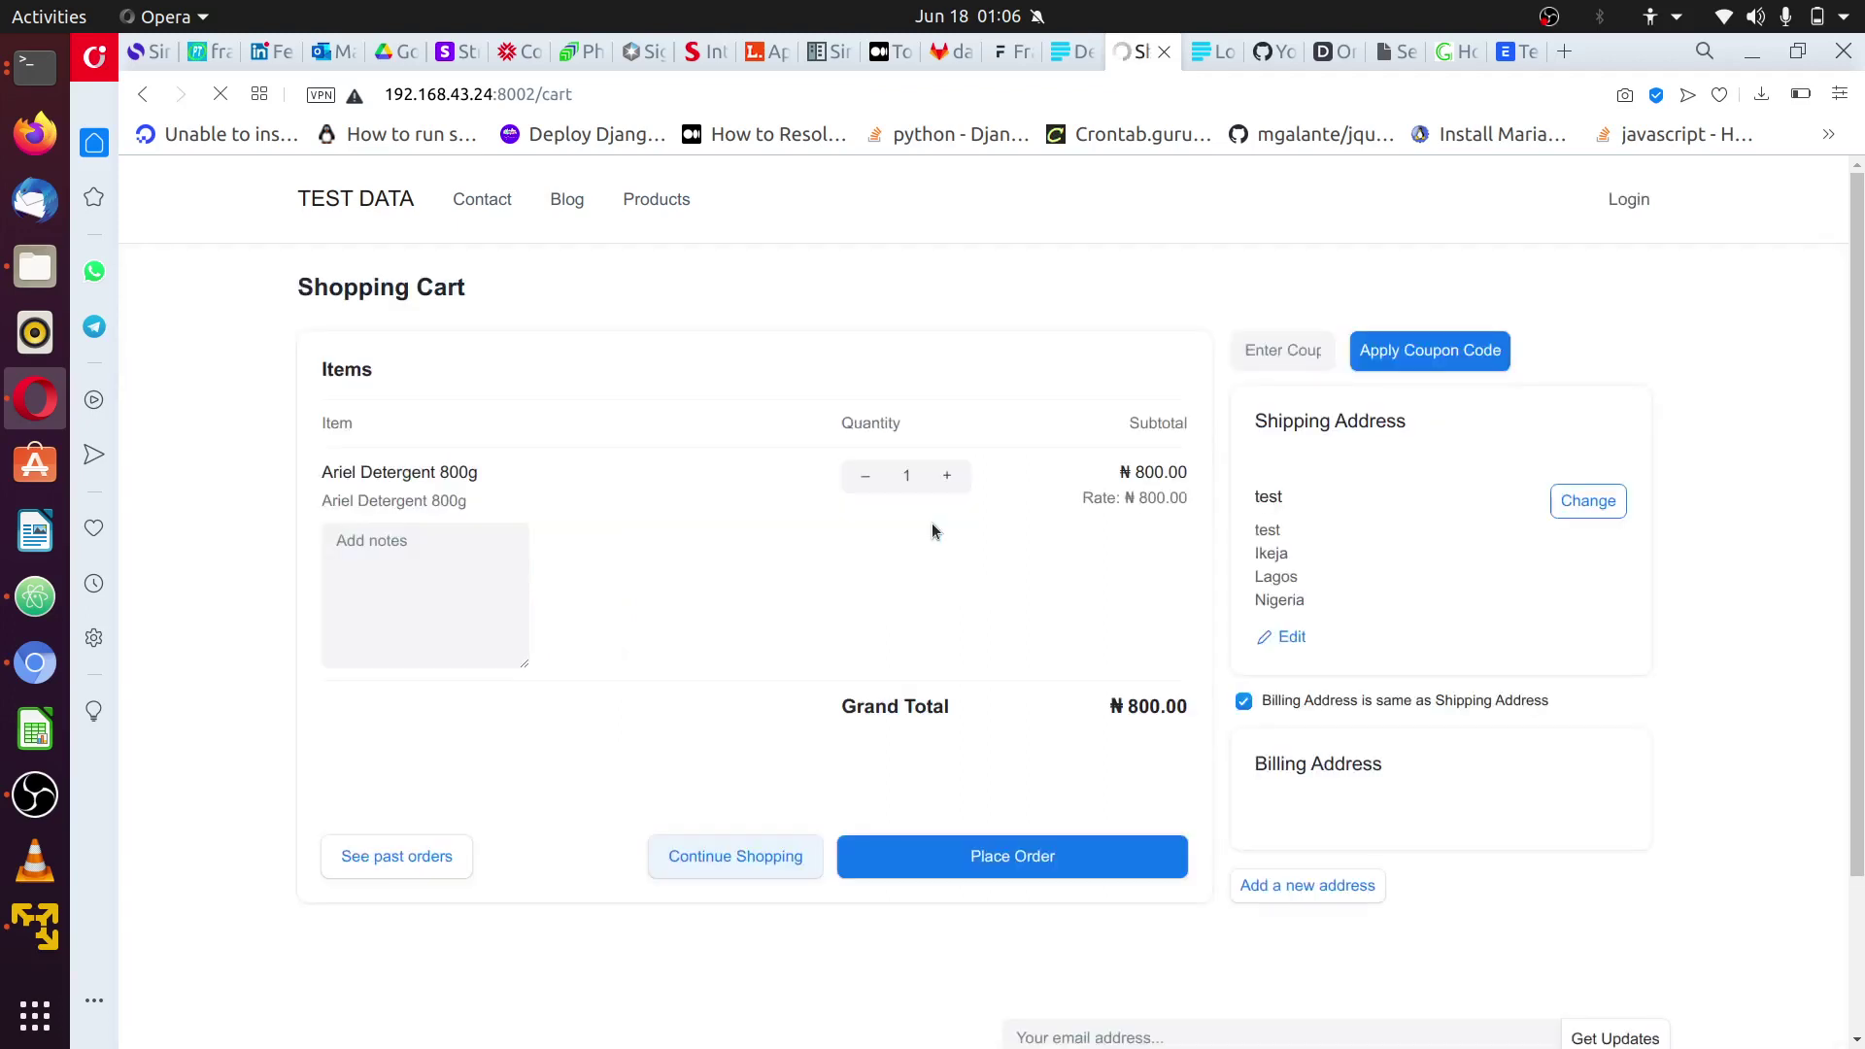
pyautogui.click(1045, 861)
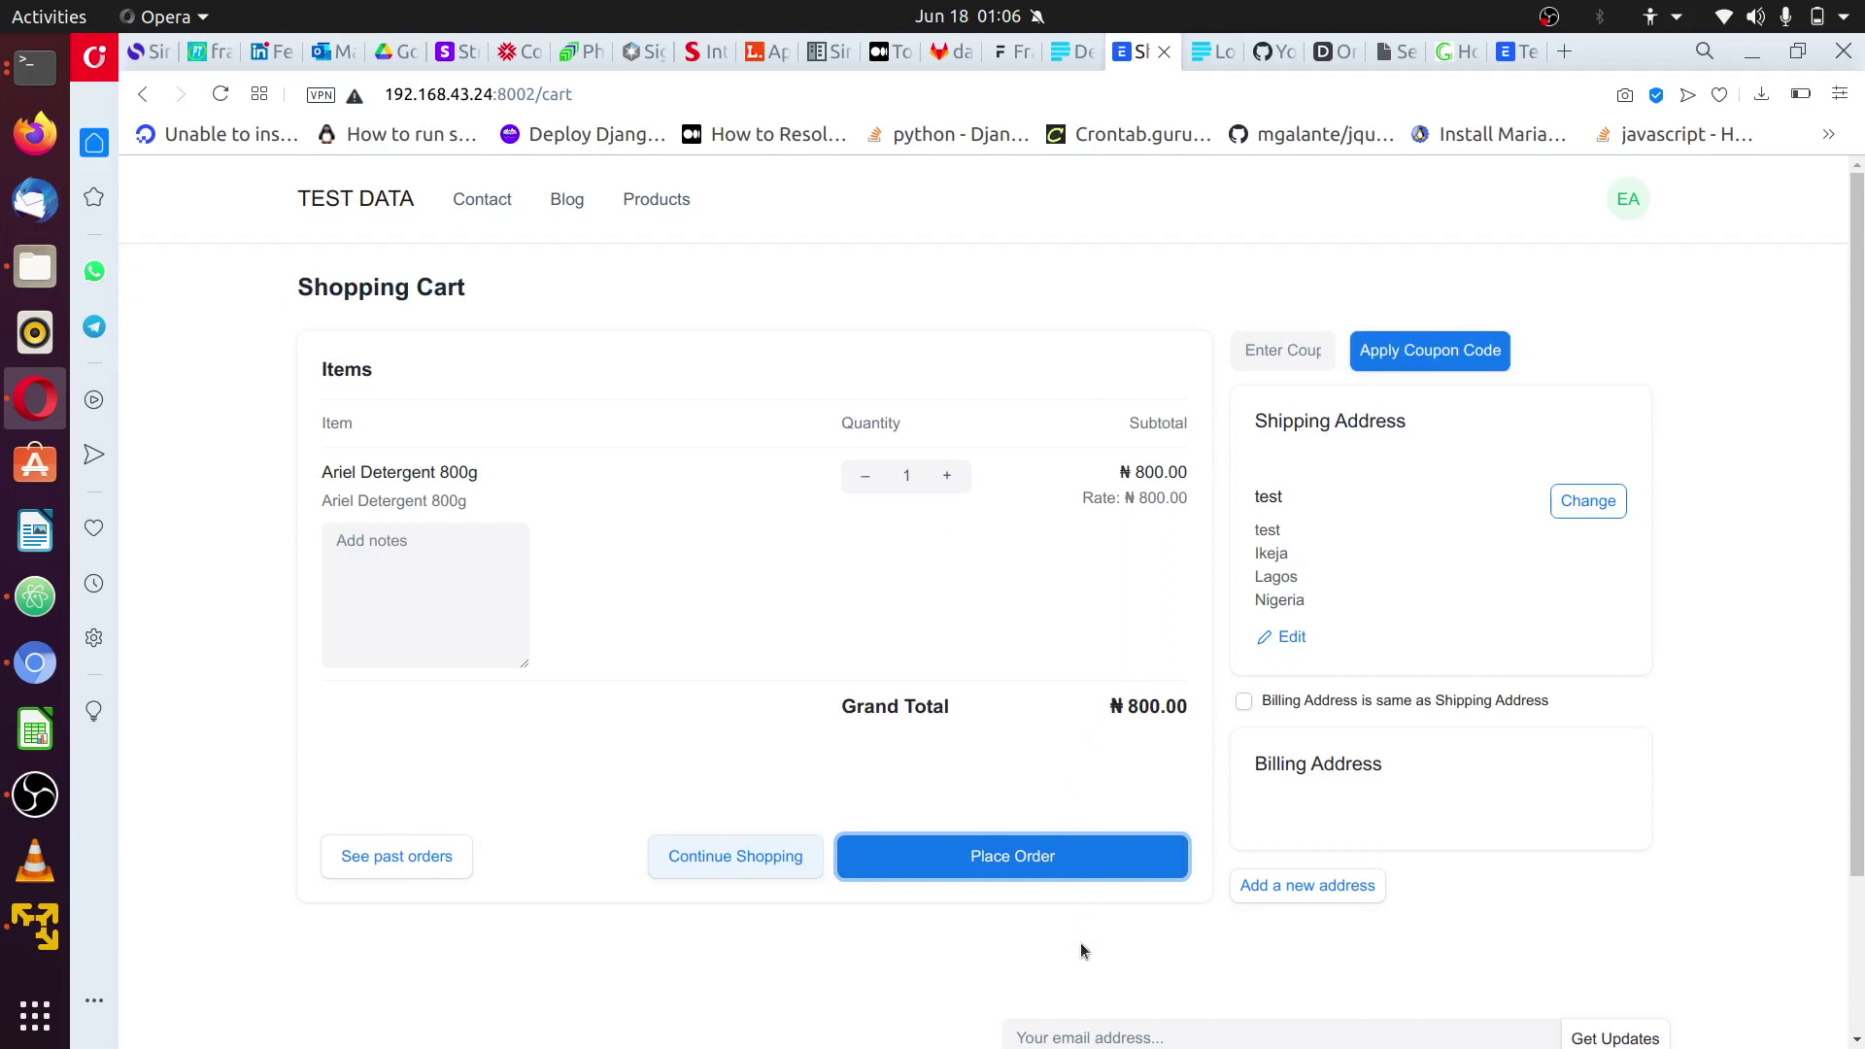
pyautogui.click(1045, 864)
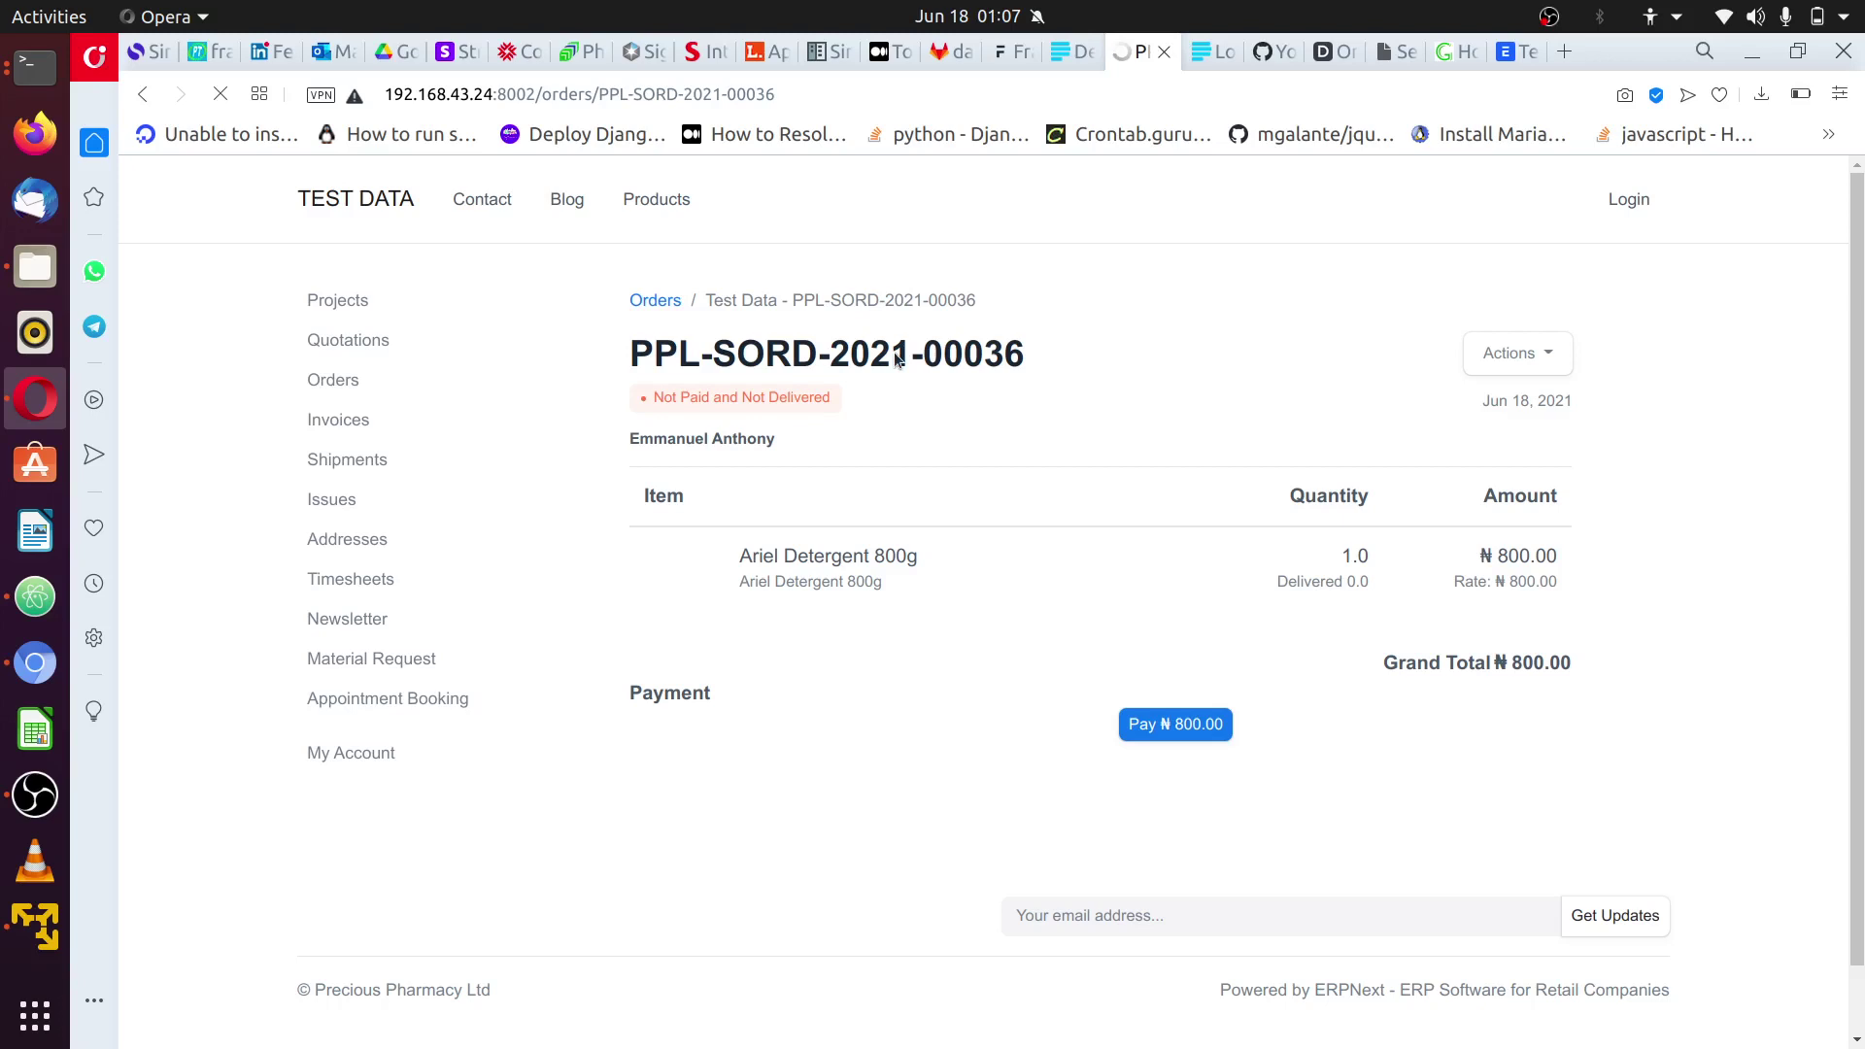
pyautogui.click(35, 66)
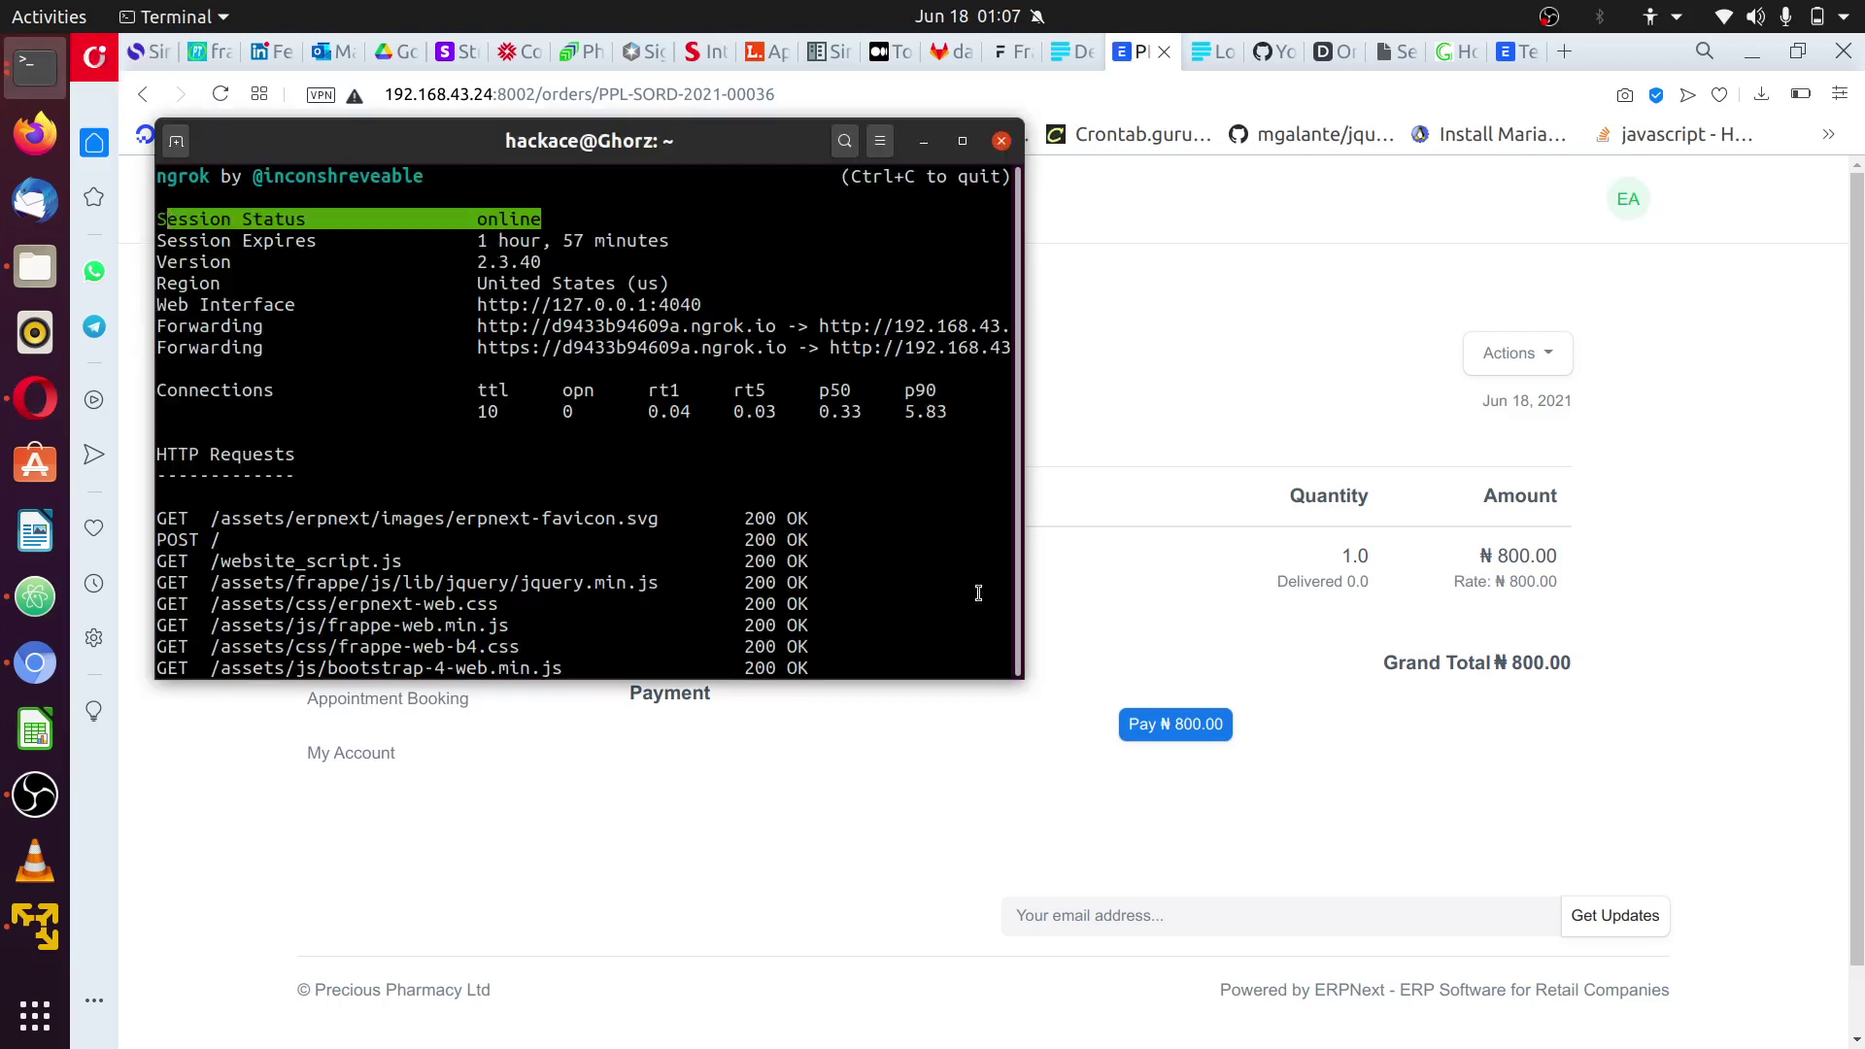
# - Pay the ₦ 800.00 order through Paystack checkout using the Success test card
pyautogui.click(1179, 845)
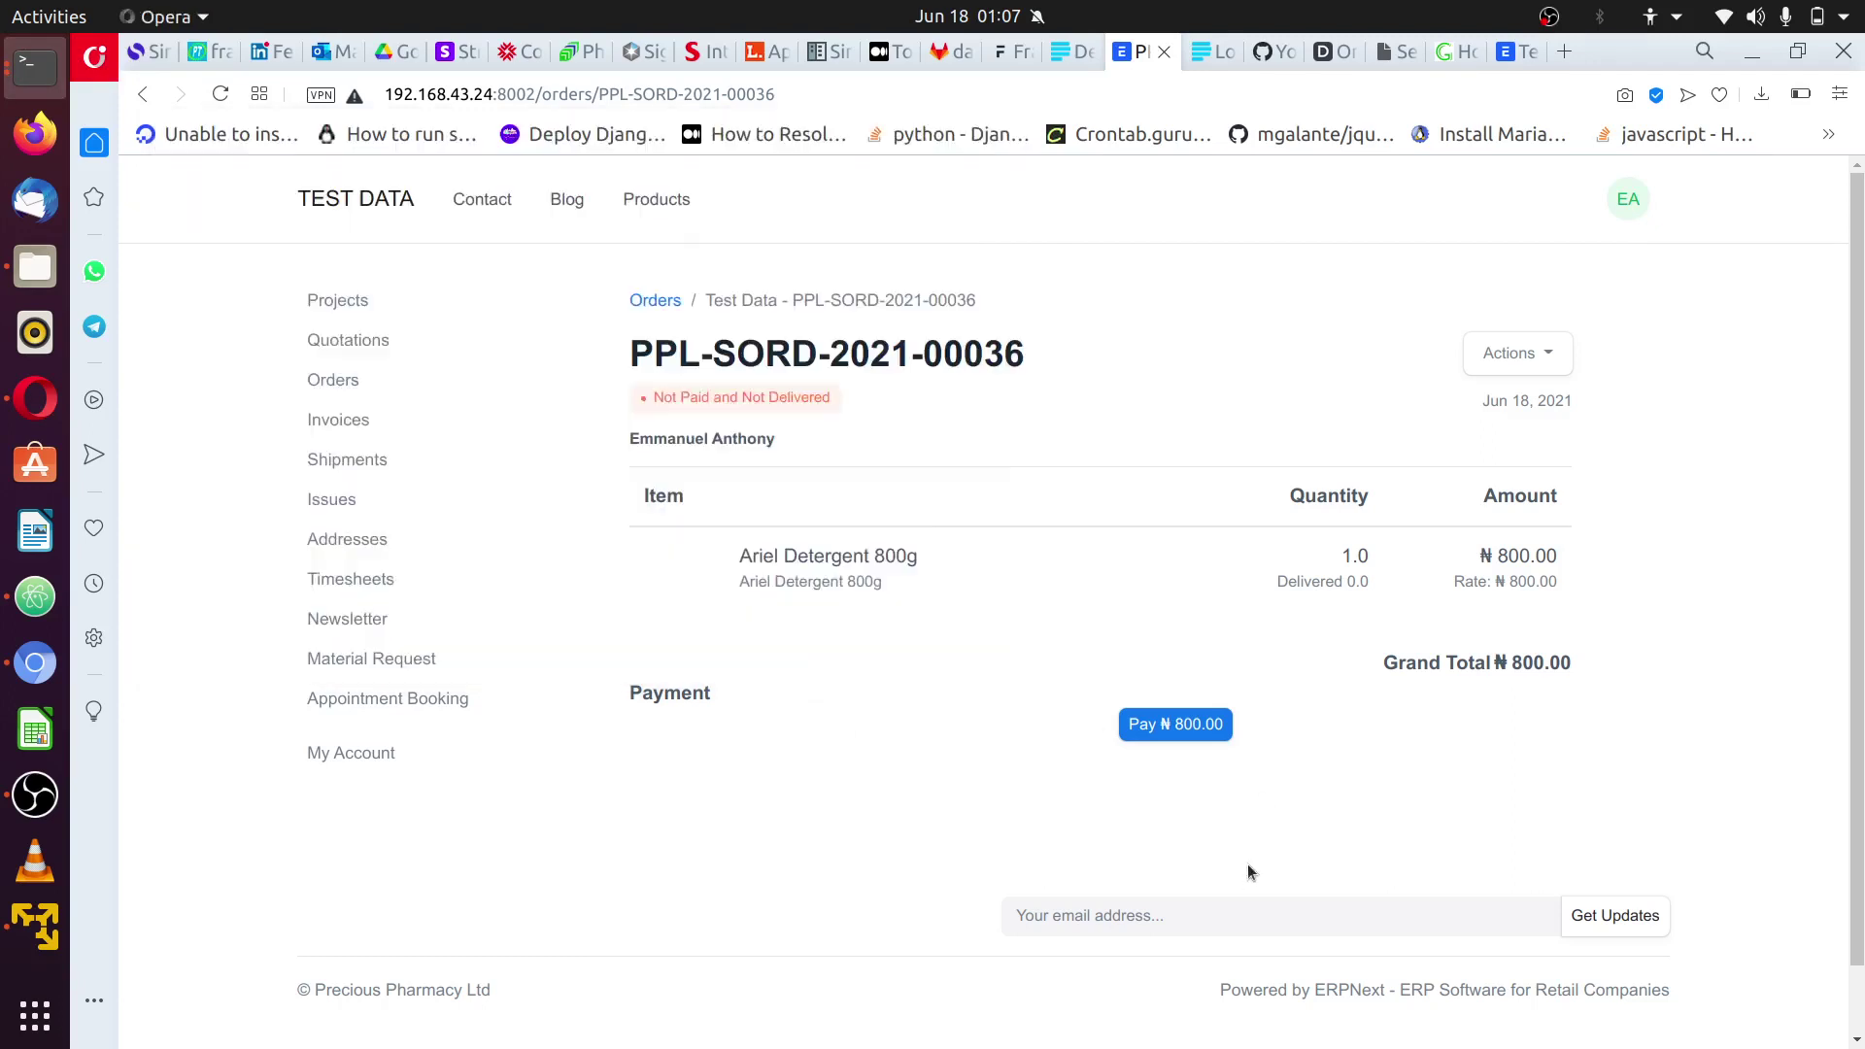
pyautogui.click(1179, 726)
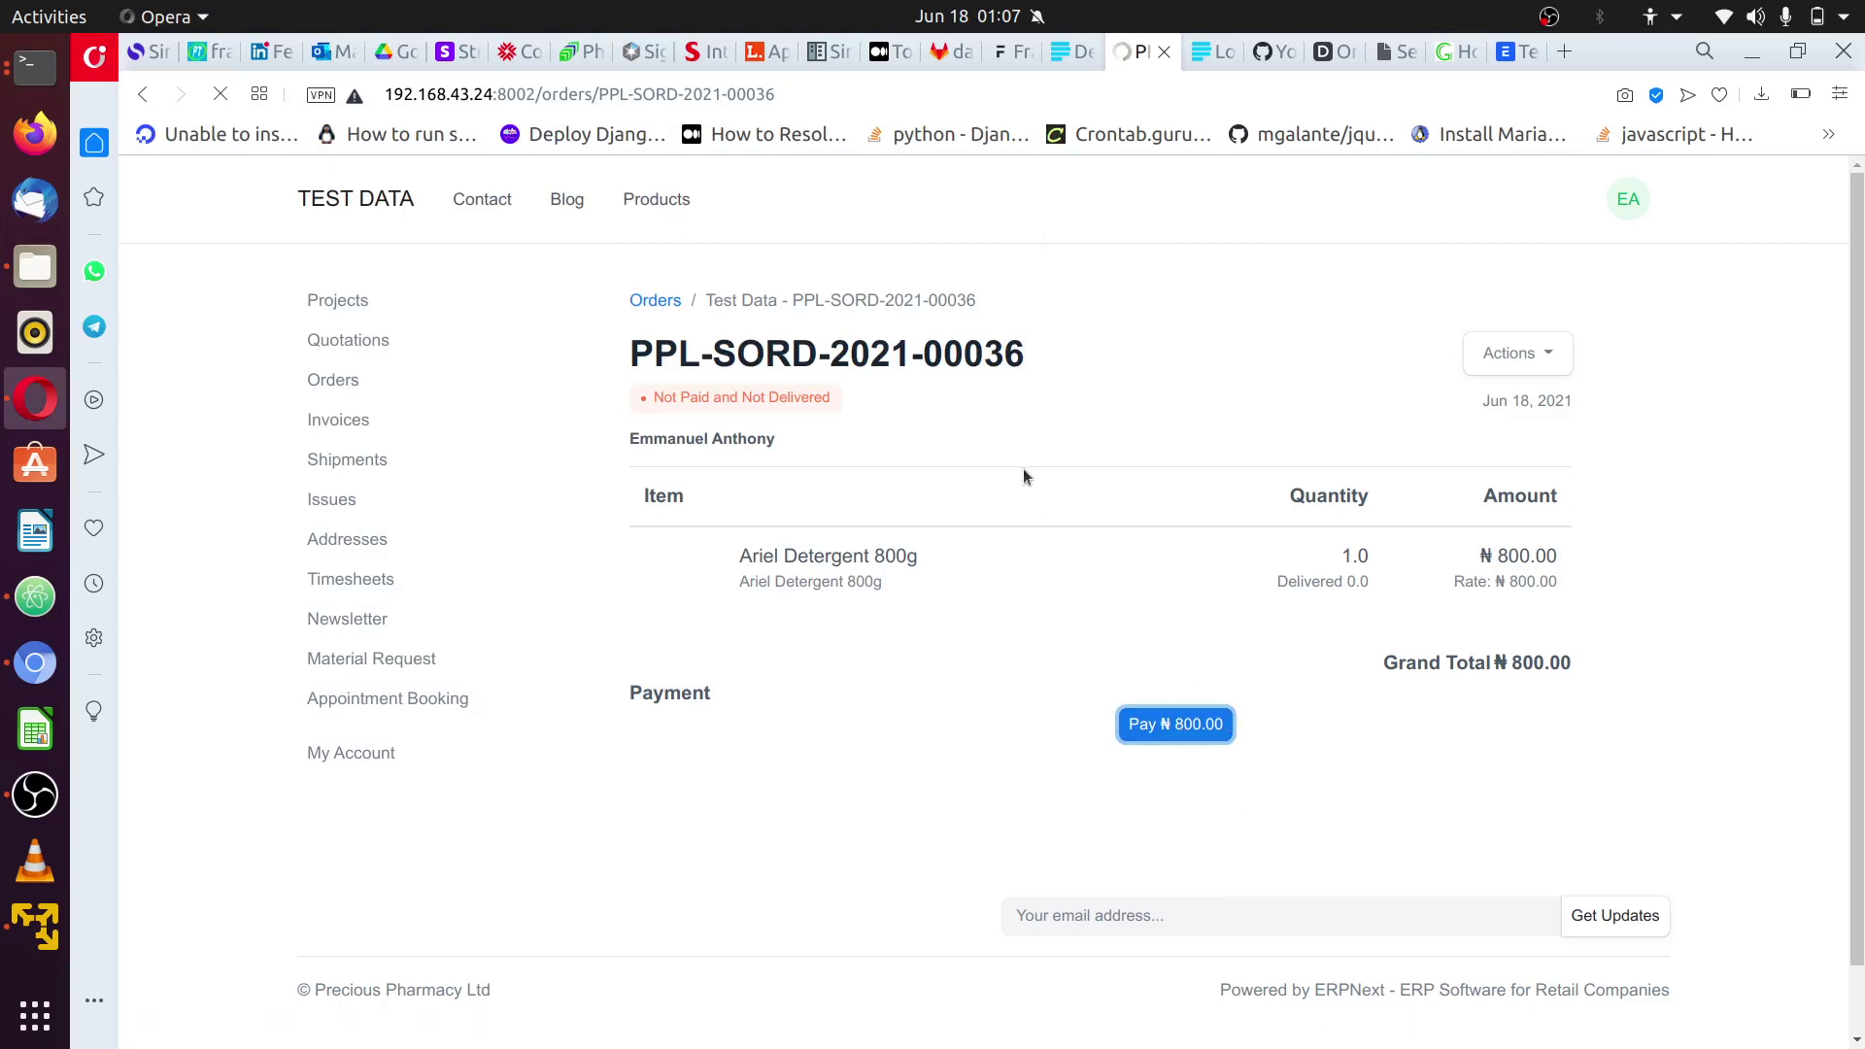
pyautogui.scroll(-1, 1024, 470)
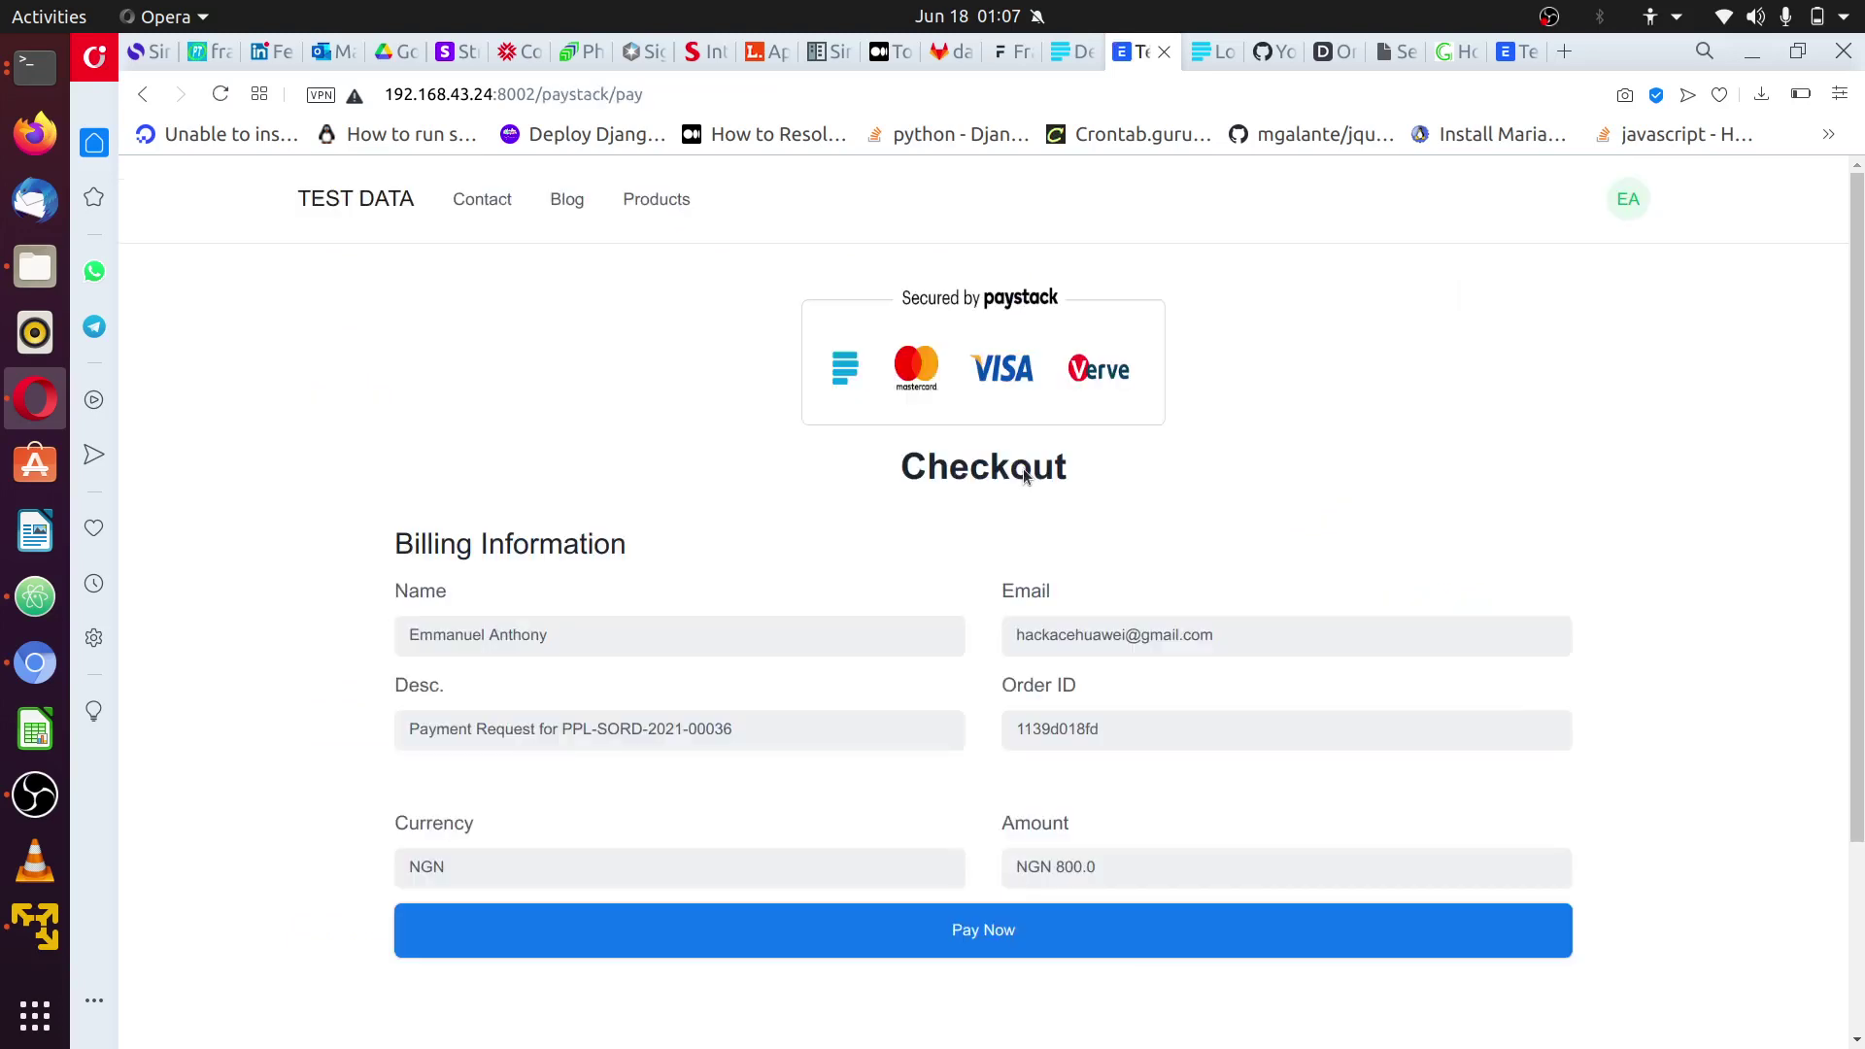
pyautogui.scroll(-4, 1059, 653)
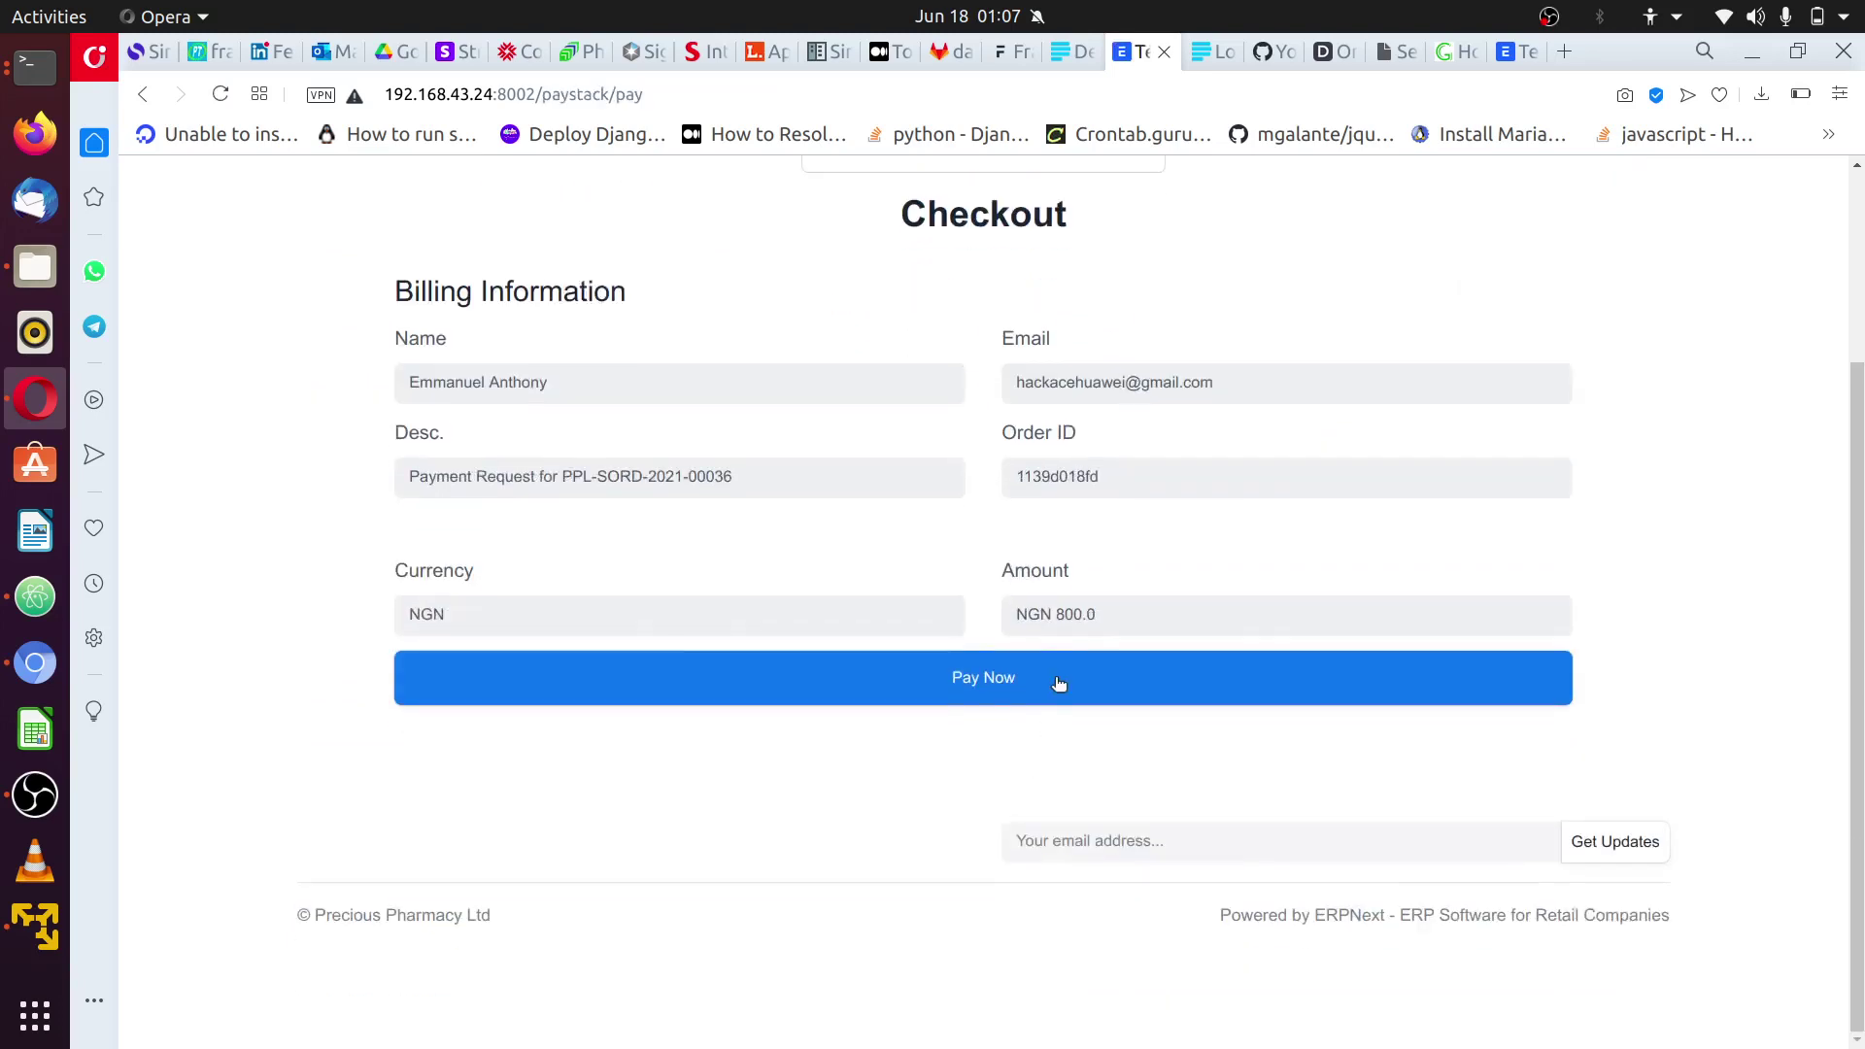
pyautogui.click(1059, 683)
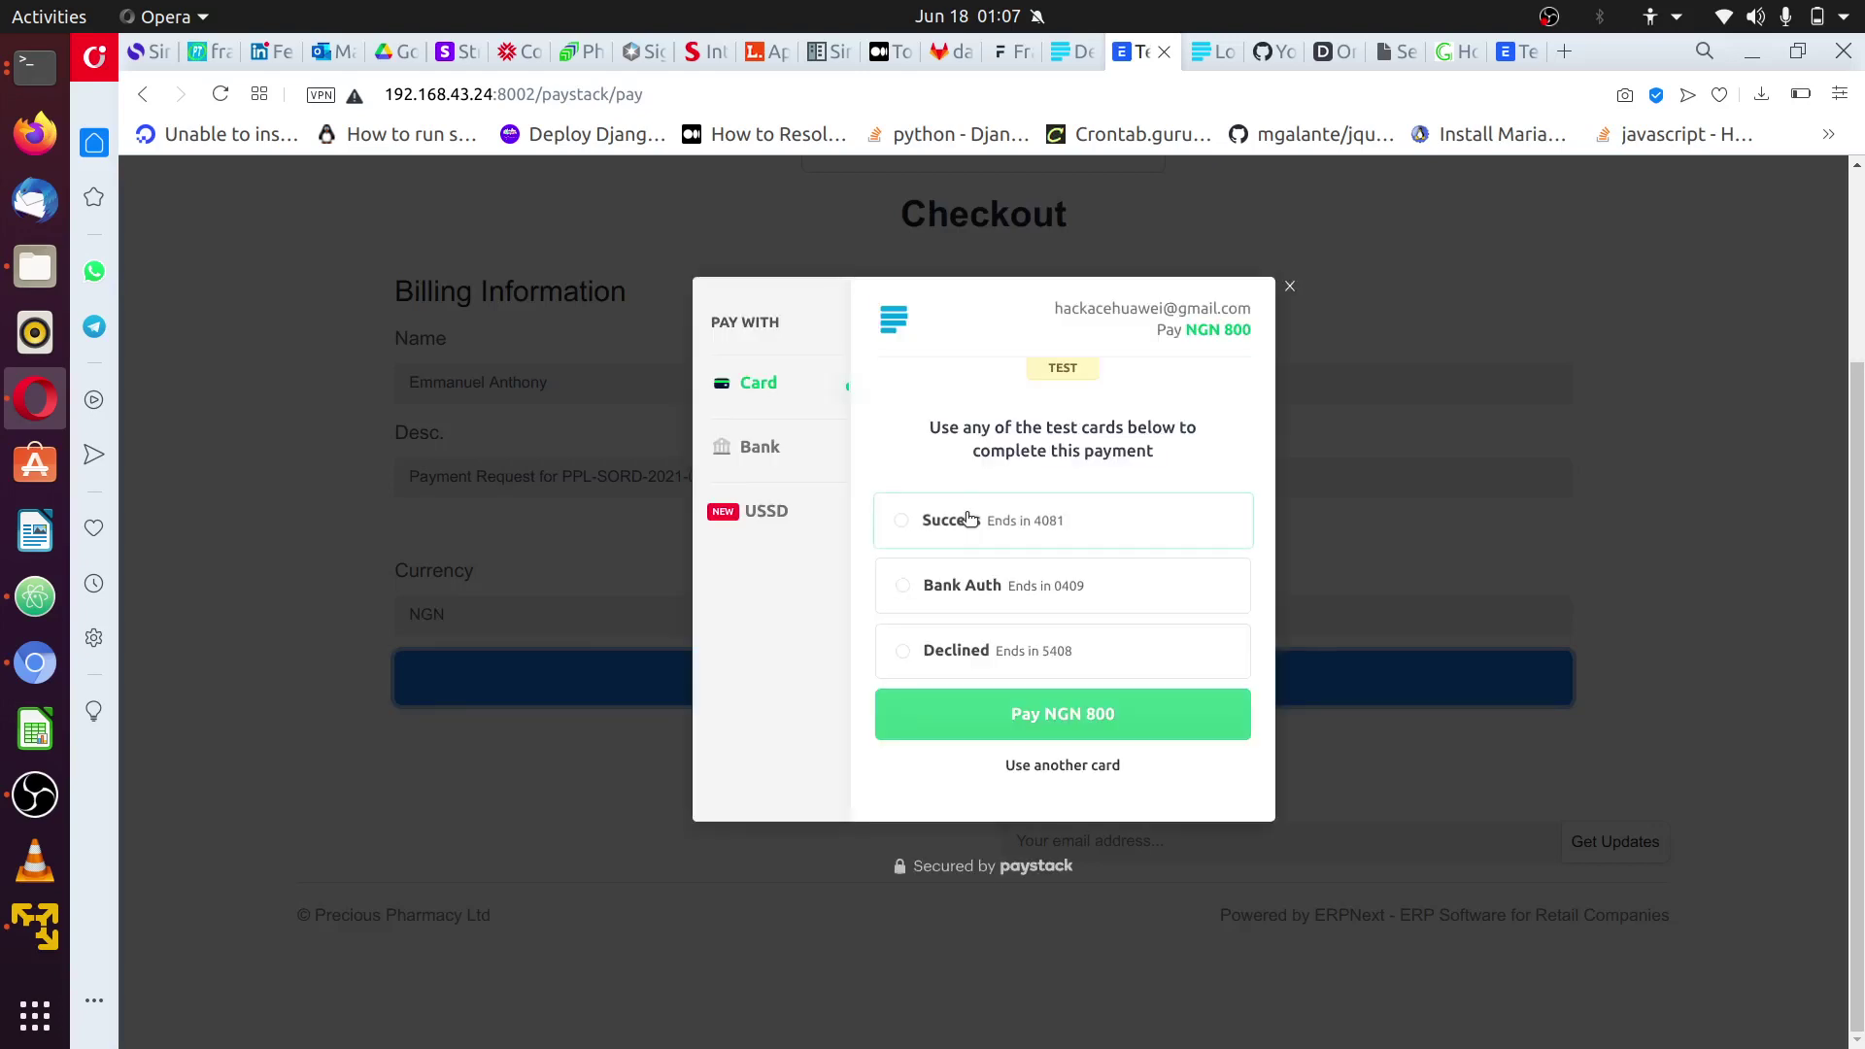
pyautogui.click(972, 522)
pyautogui.click(1093, 733)
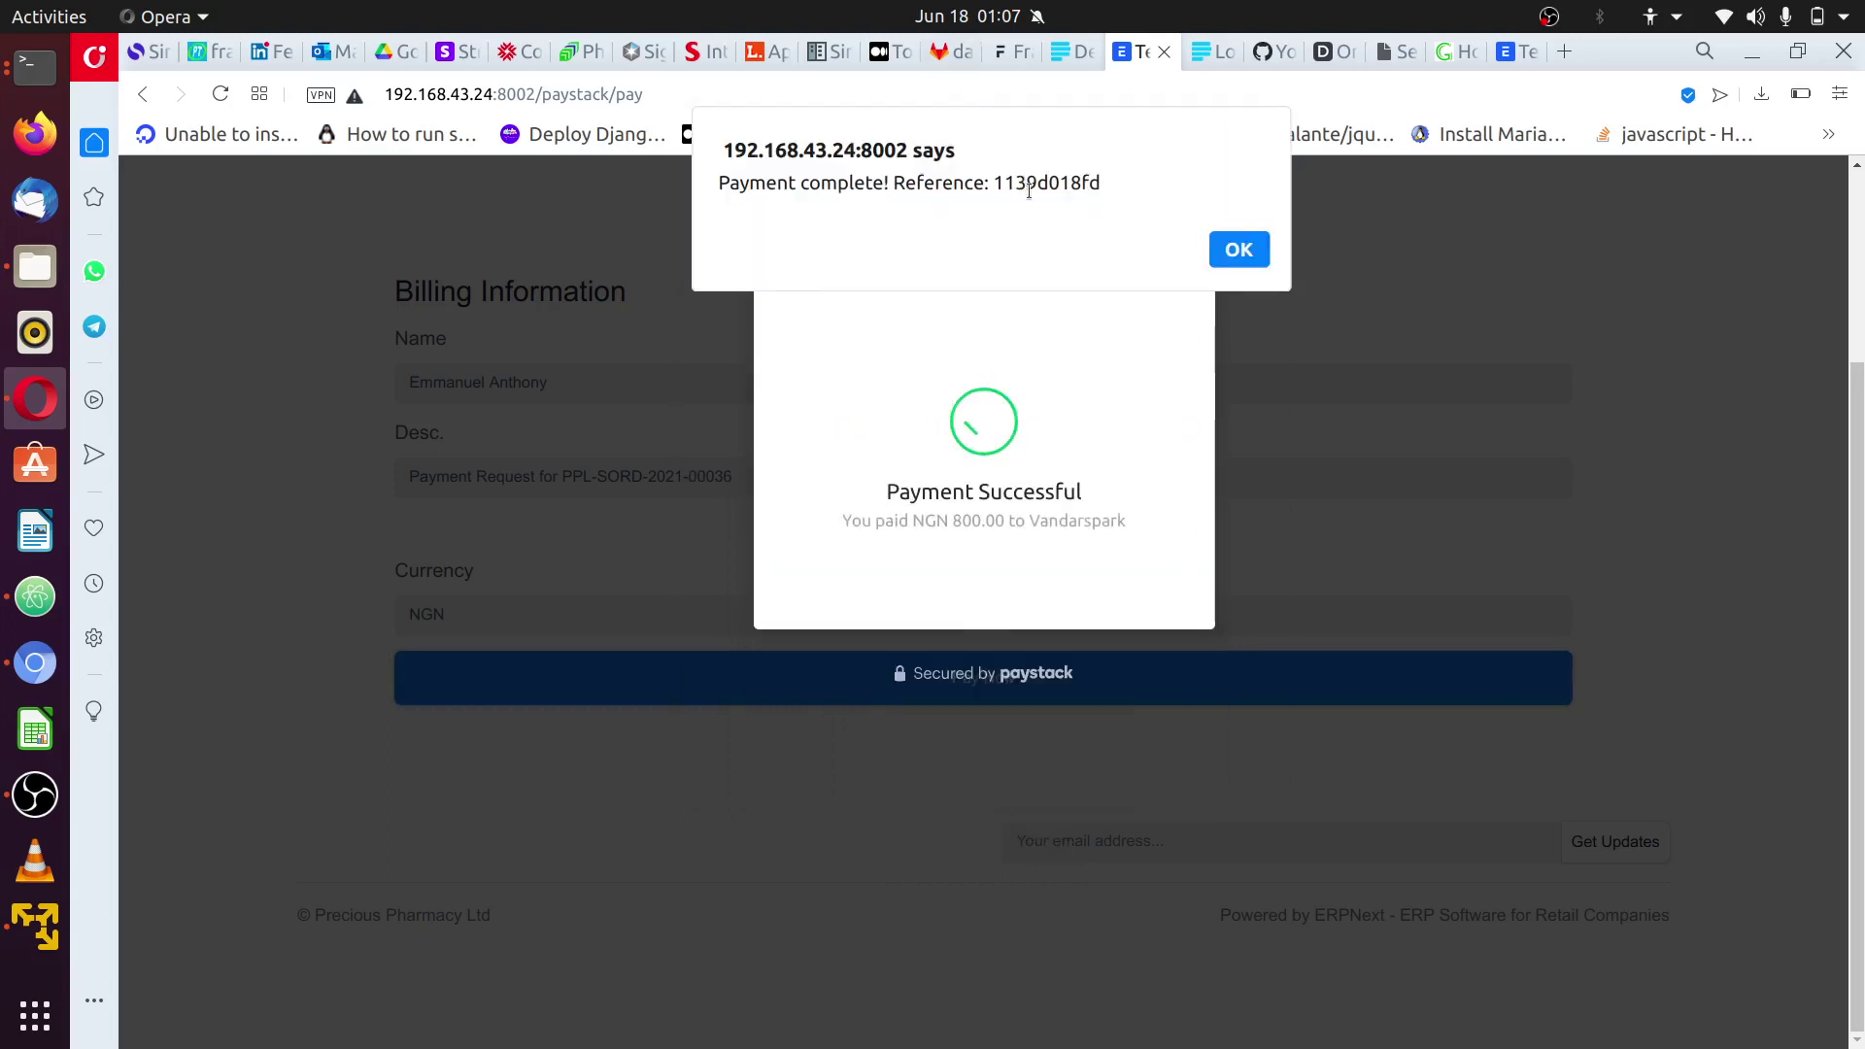
# - Read payment reference 1139d018fd in the completion message, then switch to the ngrok terminal
pyautogui.doubleClick(1033, 187)
pyautogui.tripleClick(1073, 182)
pyautogui.doubleClick(1073, 183)
pyautogui.click(1074, 182)
pyautogui.tripleClick(1073, 183)
pyautogui.tripleClick(1074, 183)
pyautogui.click(1073, 183)
pyautogui.click(22, 74)
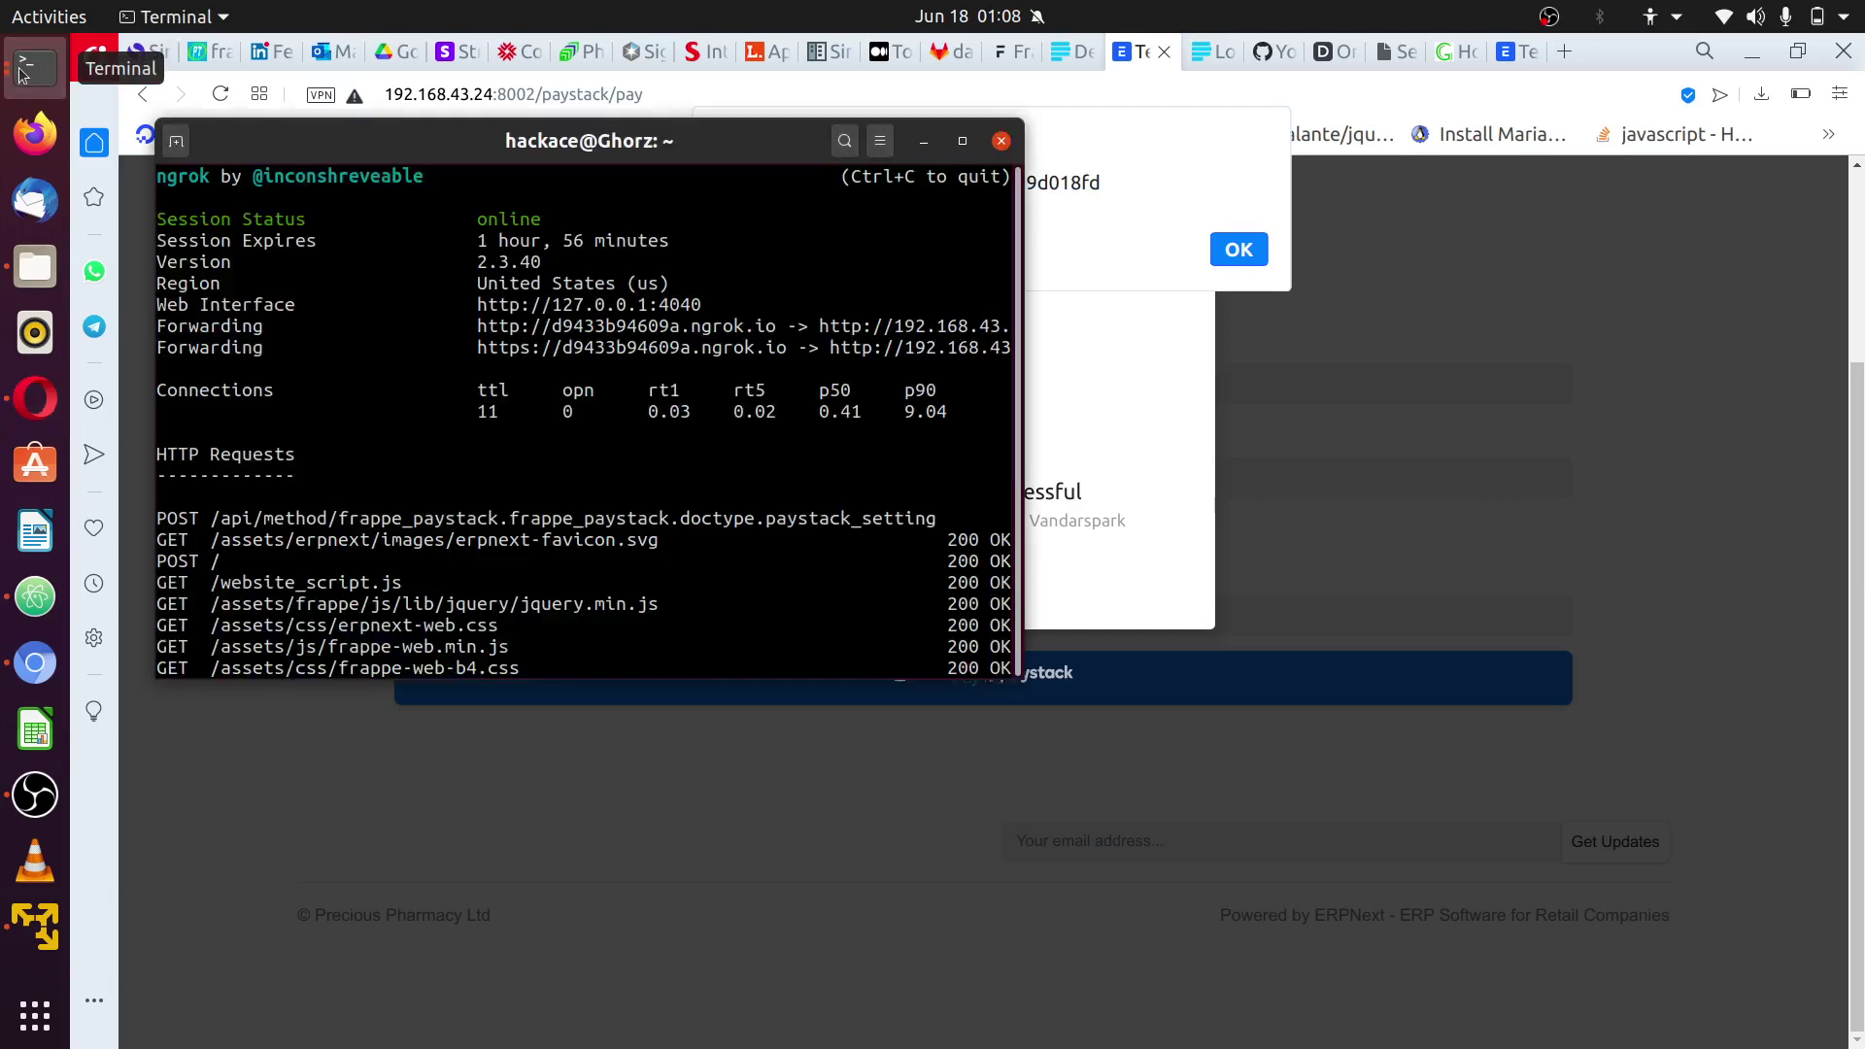
# - Maximize the ngrok terminal and inspect the frappe_paystack webhook POST line, then return to the browser
pyautogui.doubleClick(962, 141)
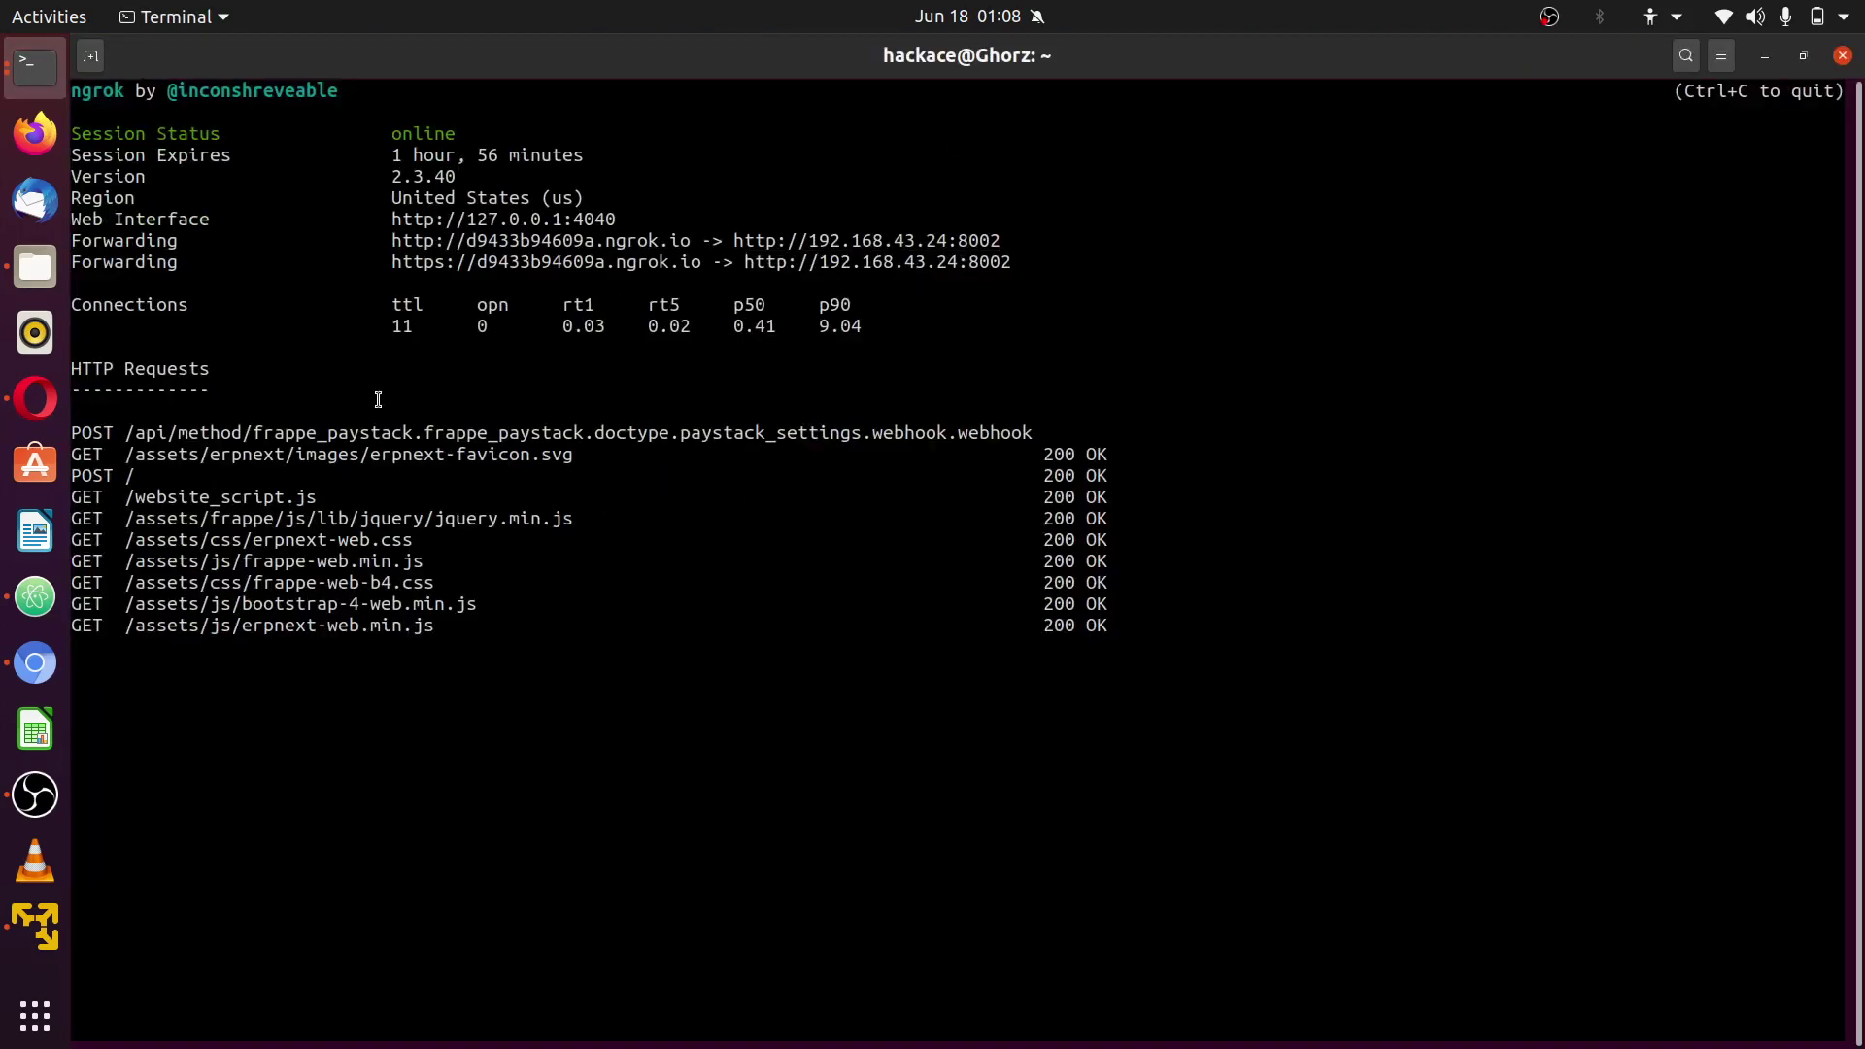
pyautogui.moveTo(72, 433); pyautogui.dragTo(1029, 435)
pyautogui.click(1045, 432)
pyautogui.moveTo(1040, 433); pyautogui.dragTo(158, 429)
pyautogui.click(161, 430)
pyautogui.click(43, 408)
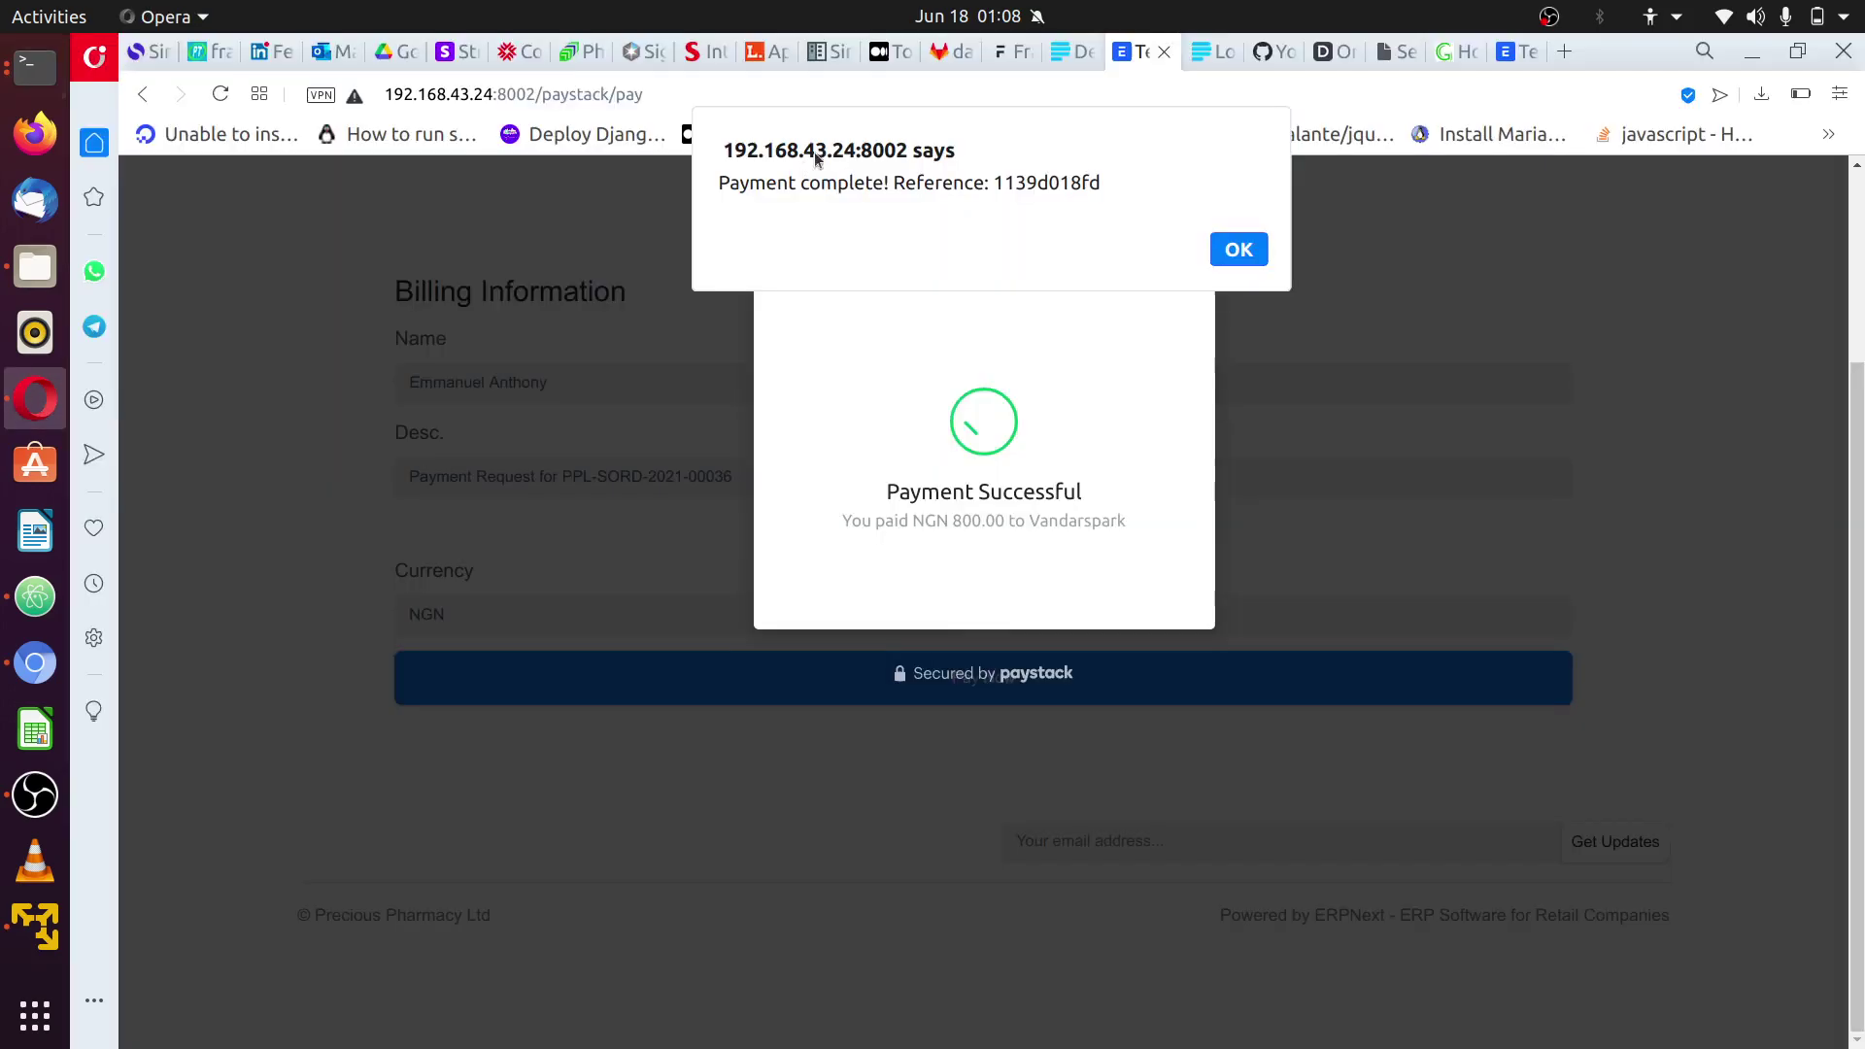
# - Inspect the Test Webhook URL under API Keys & Webhooks, then go to the checkout tab
pyautogui.click(1075, 61)
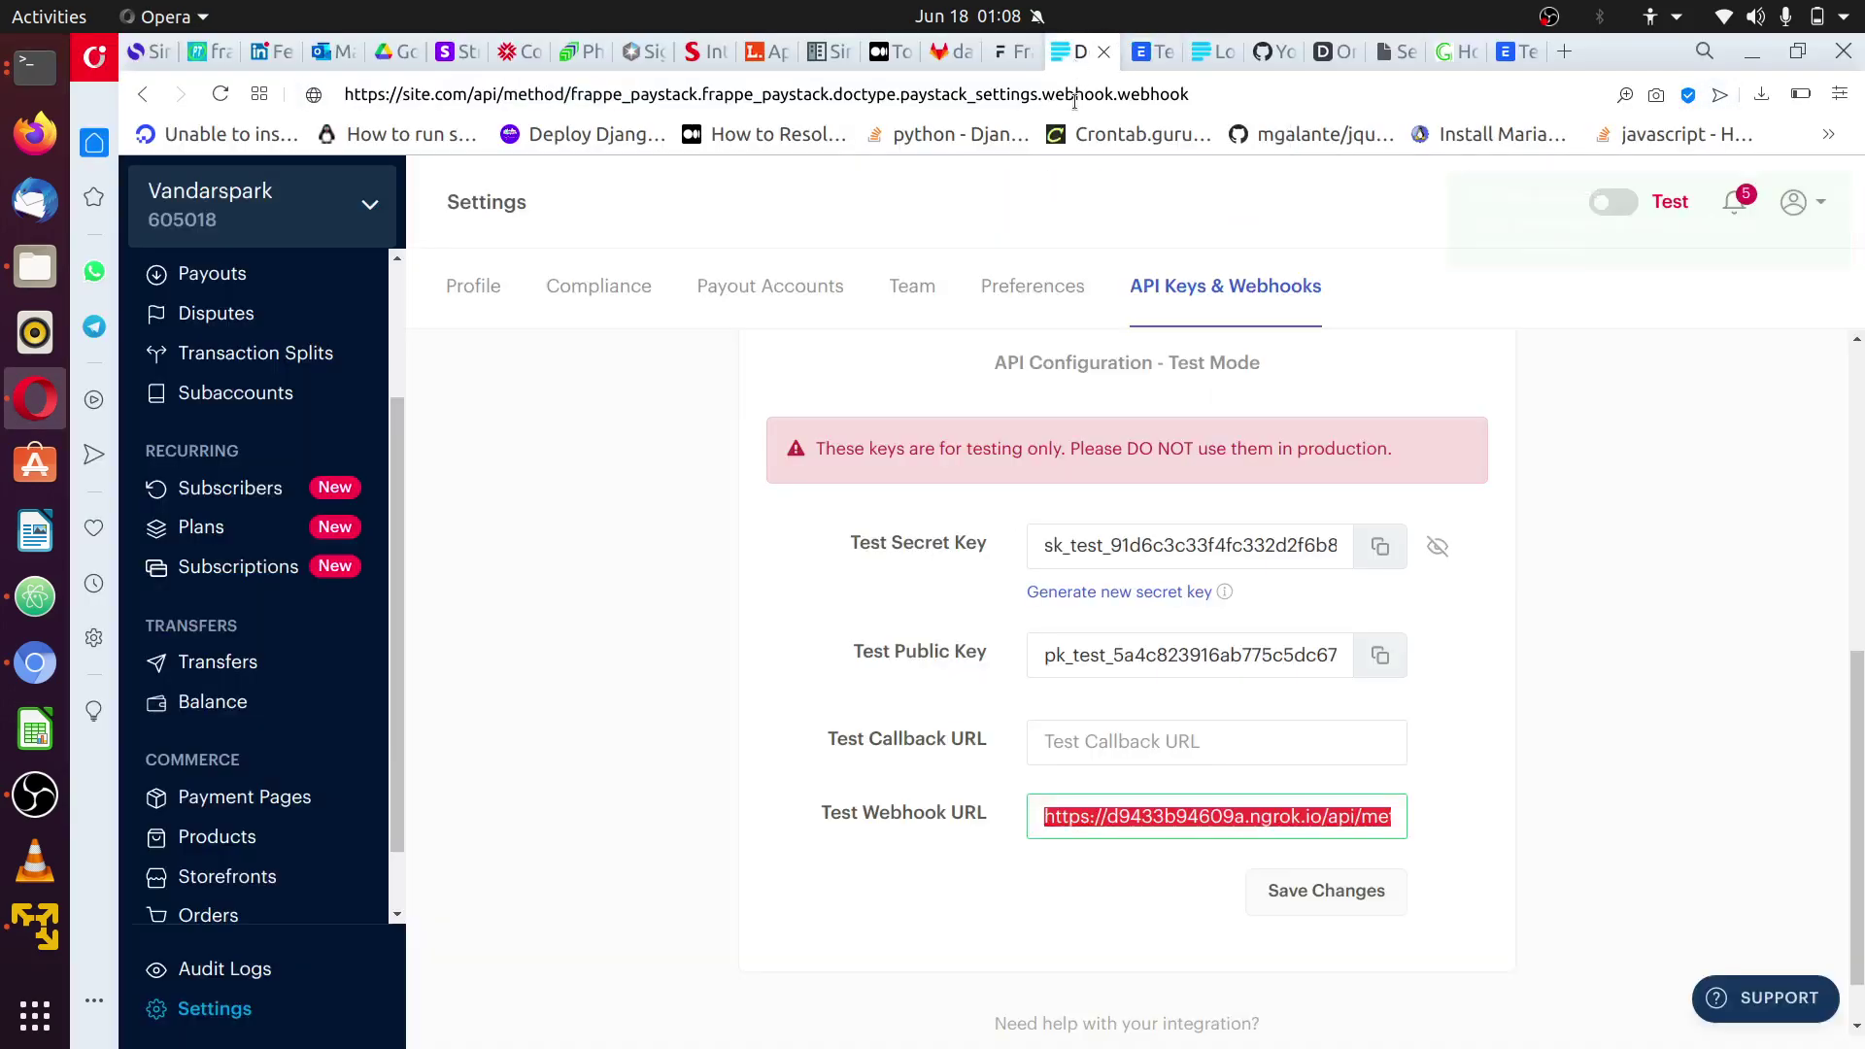
pyautogui.click(1346, 826)
pyautogui.doubleClick(1344, 823)
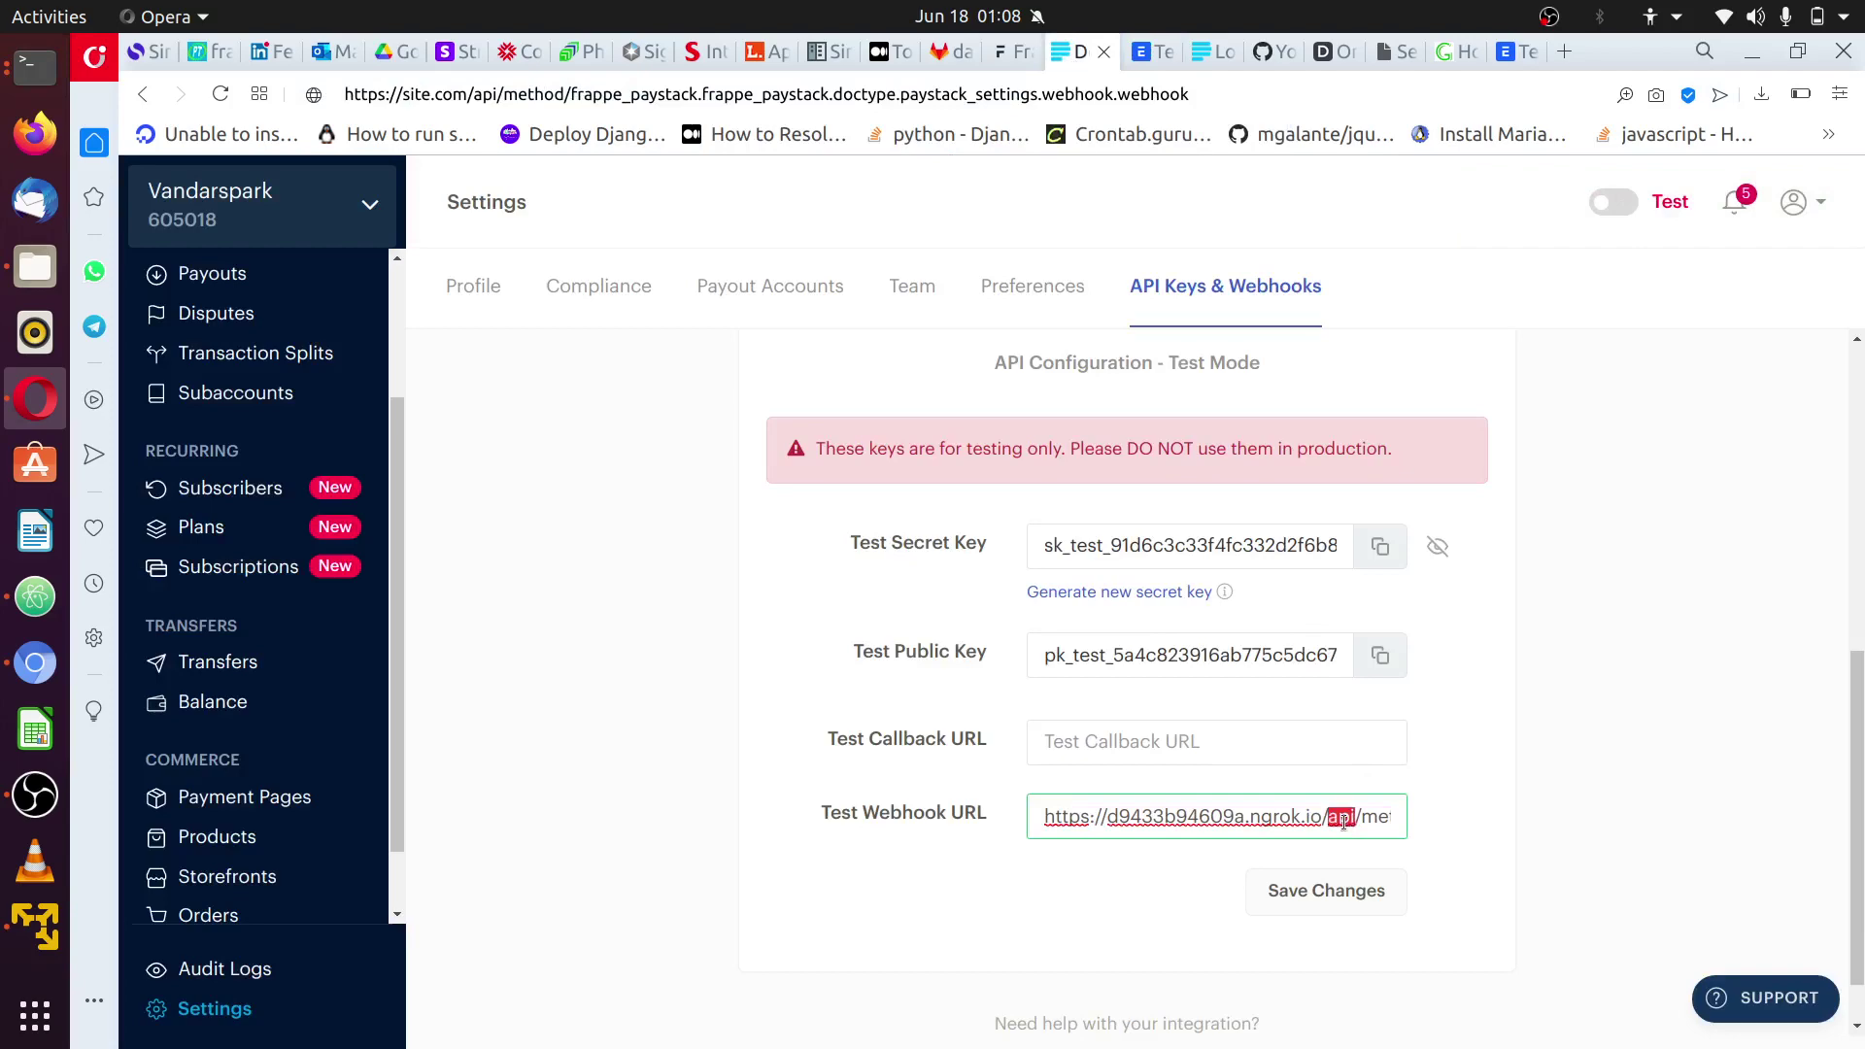
pyautogui.hotkey('ctrl', 'a')
pyautogui.click(1561, 657)
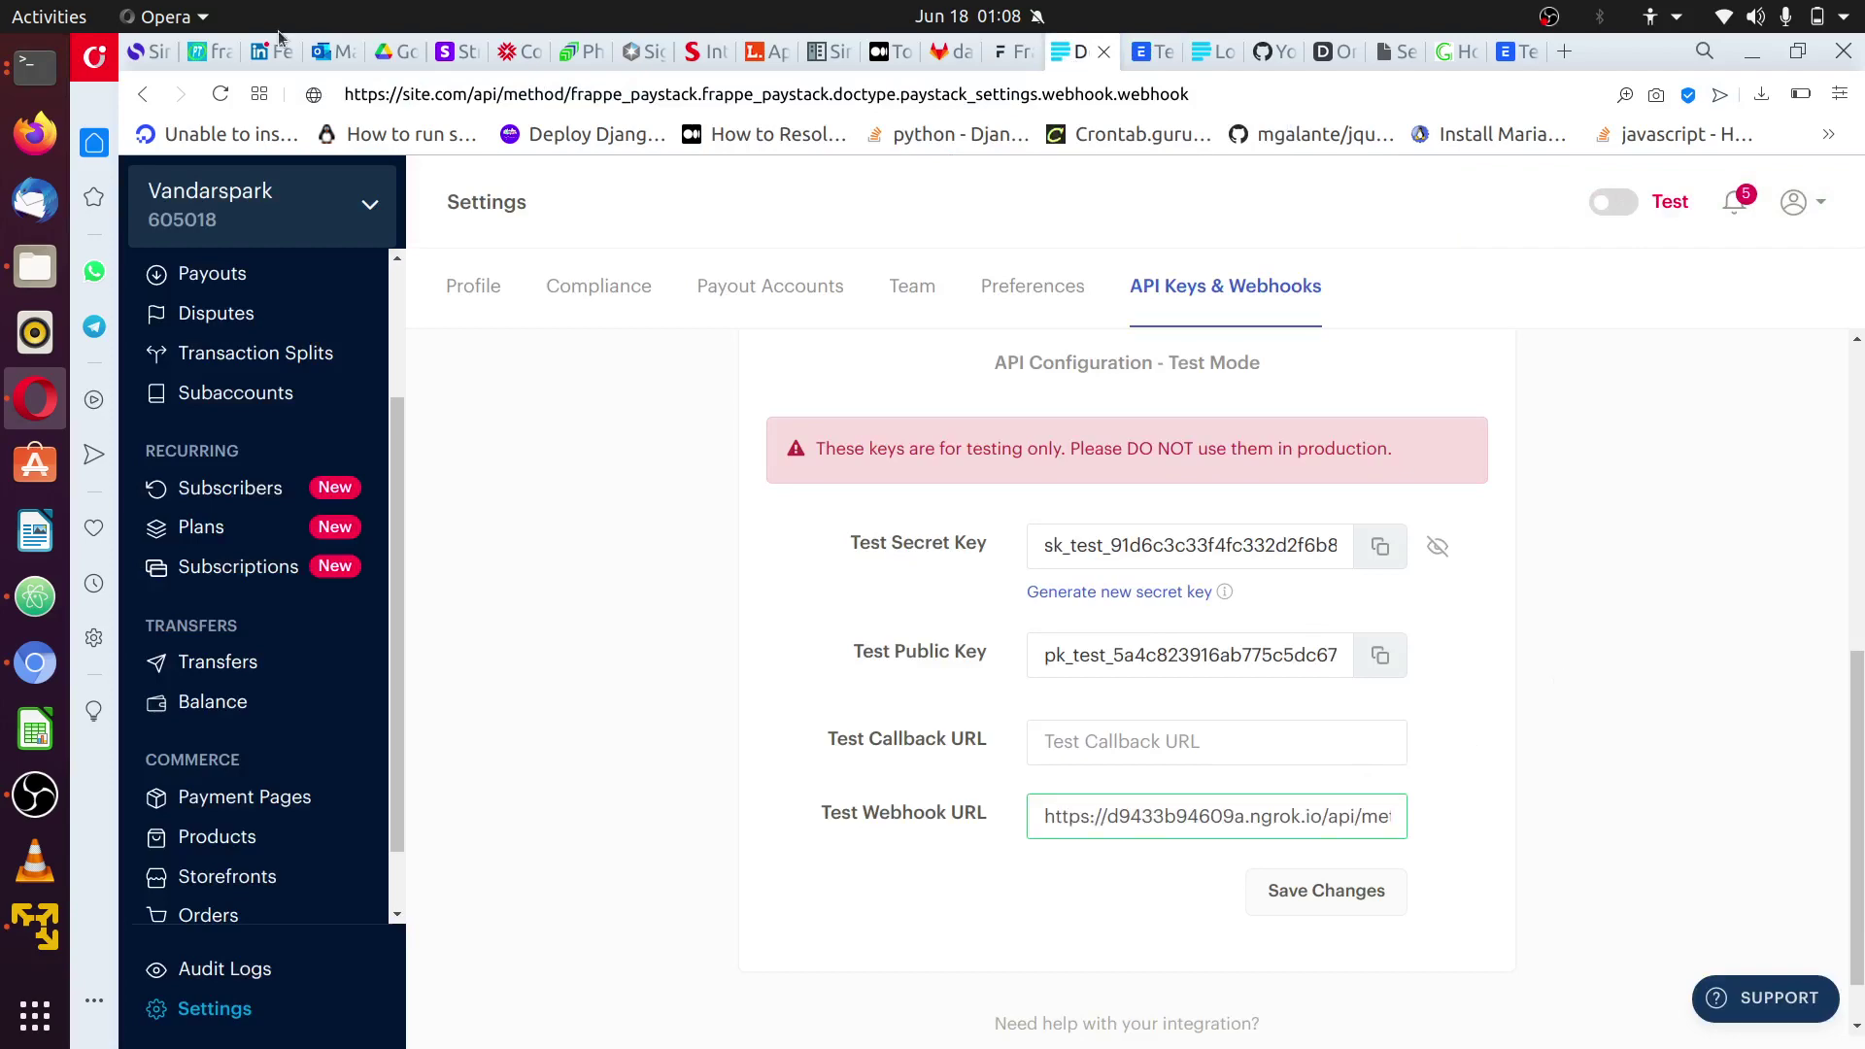
pyautogui.click(35, 66)
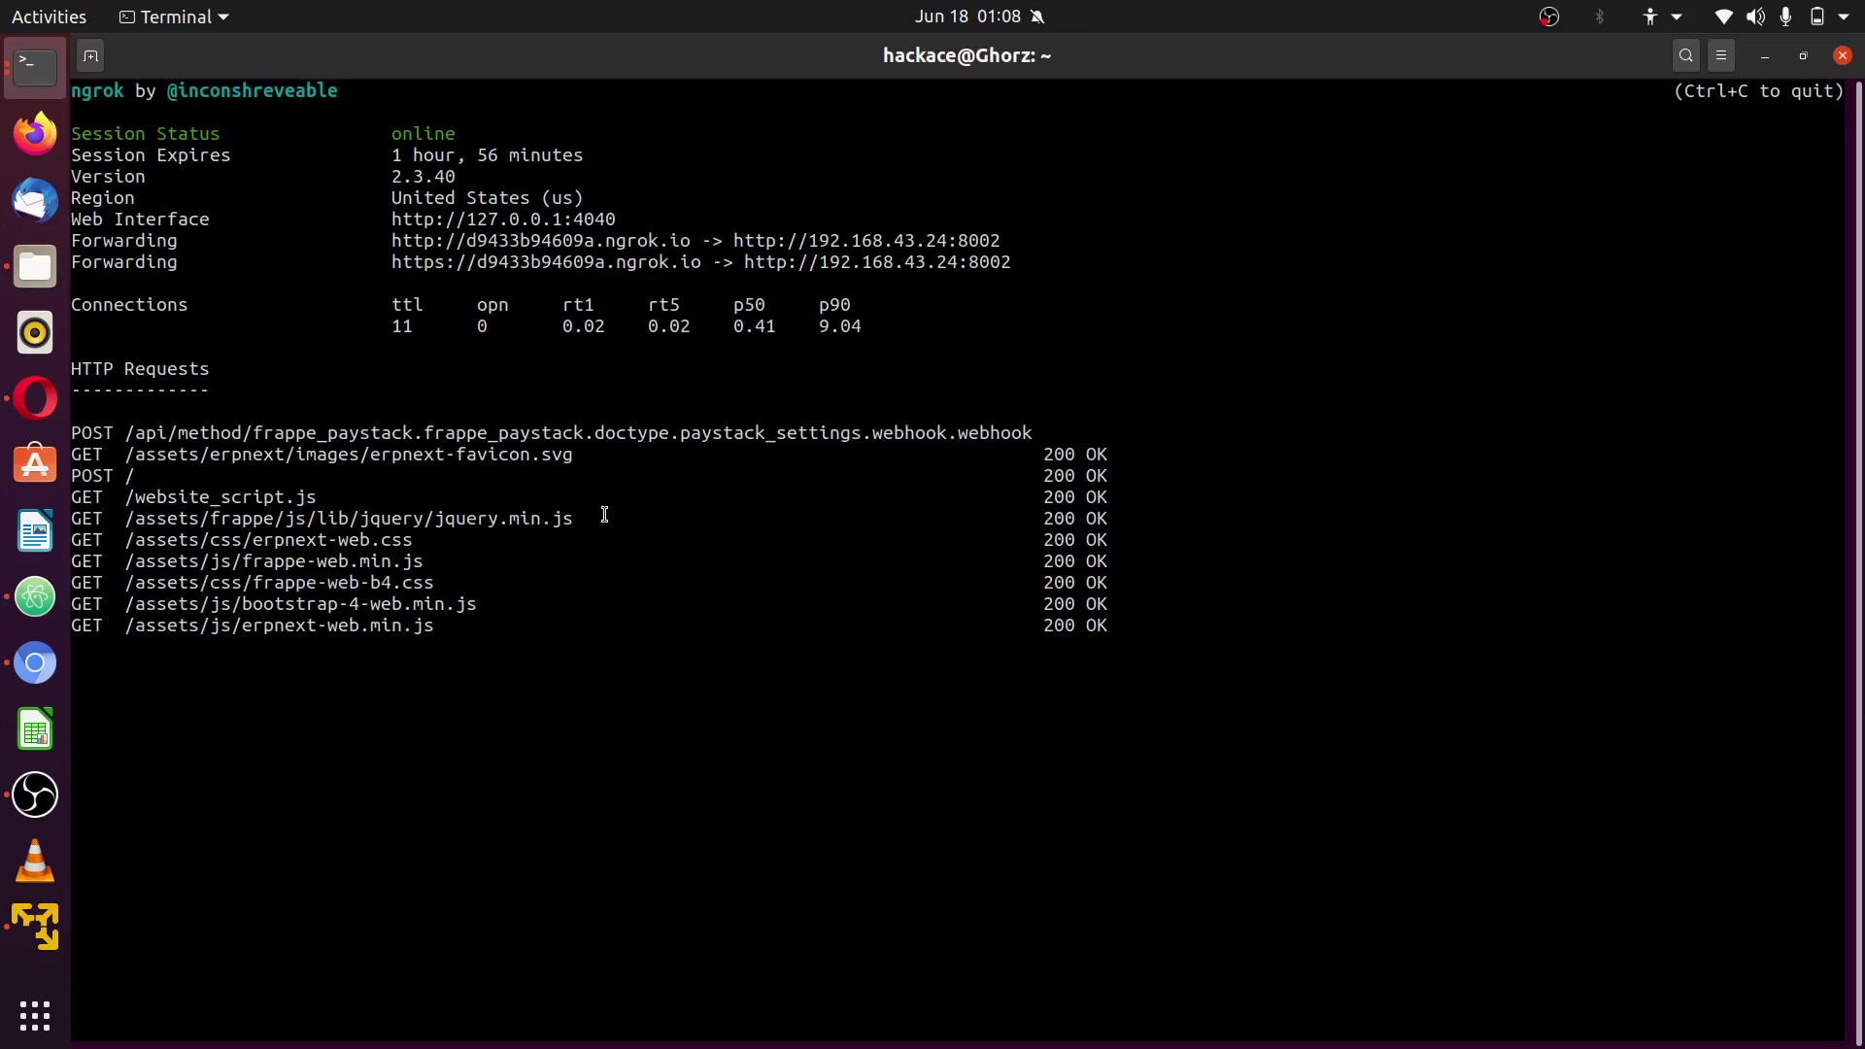
pyautogui.click(35, 399)
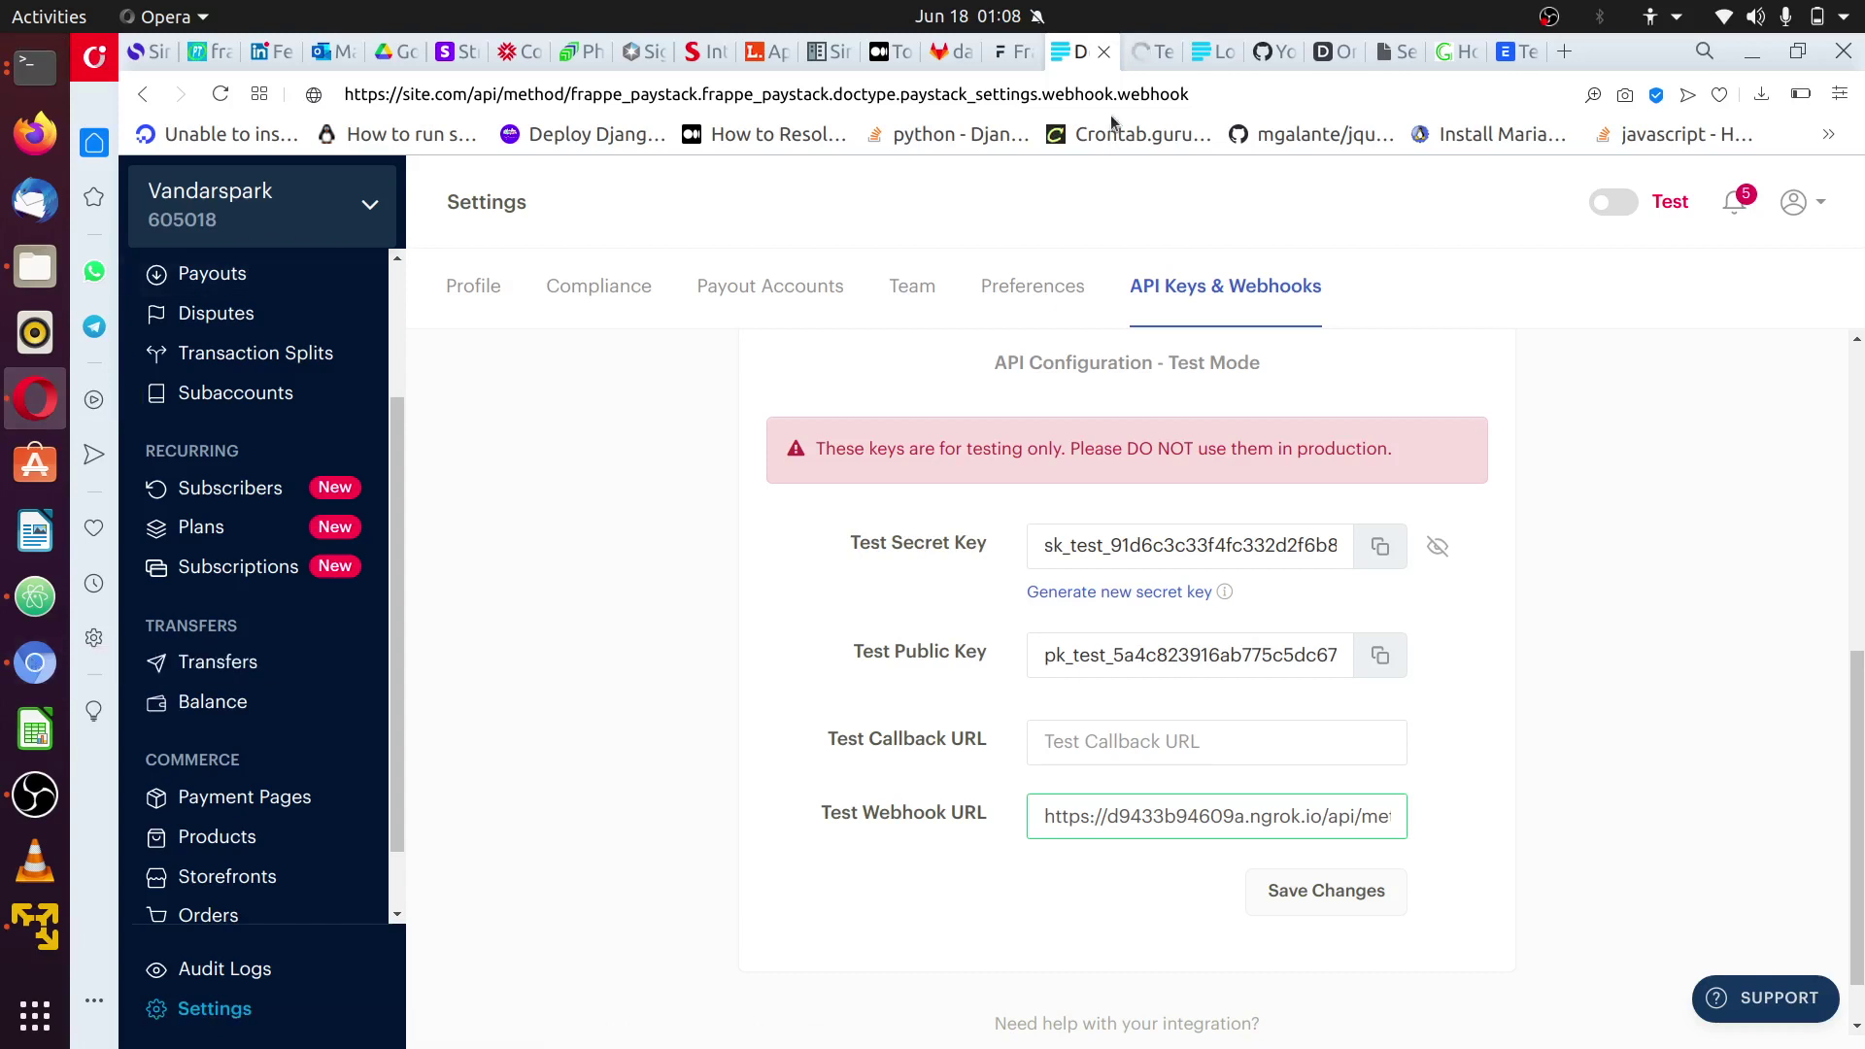
pyautogui.hotkey('ctrl', 'Tab')
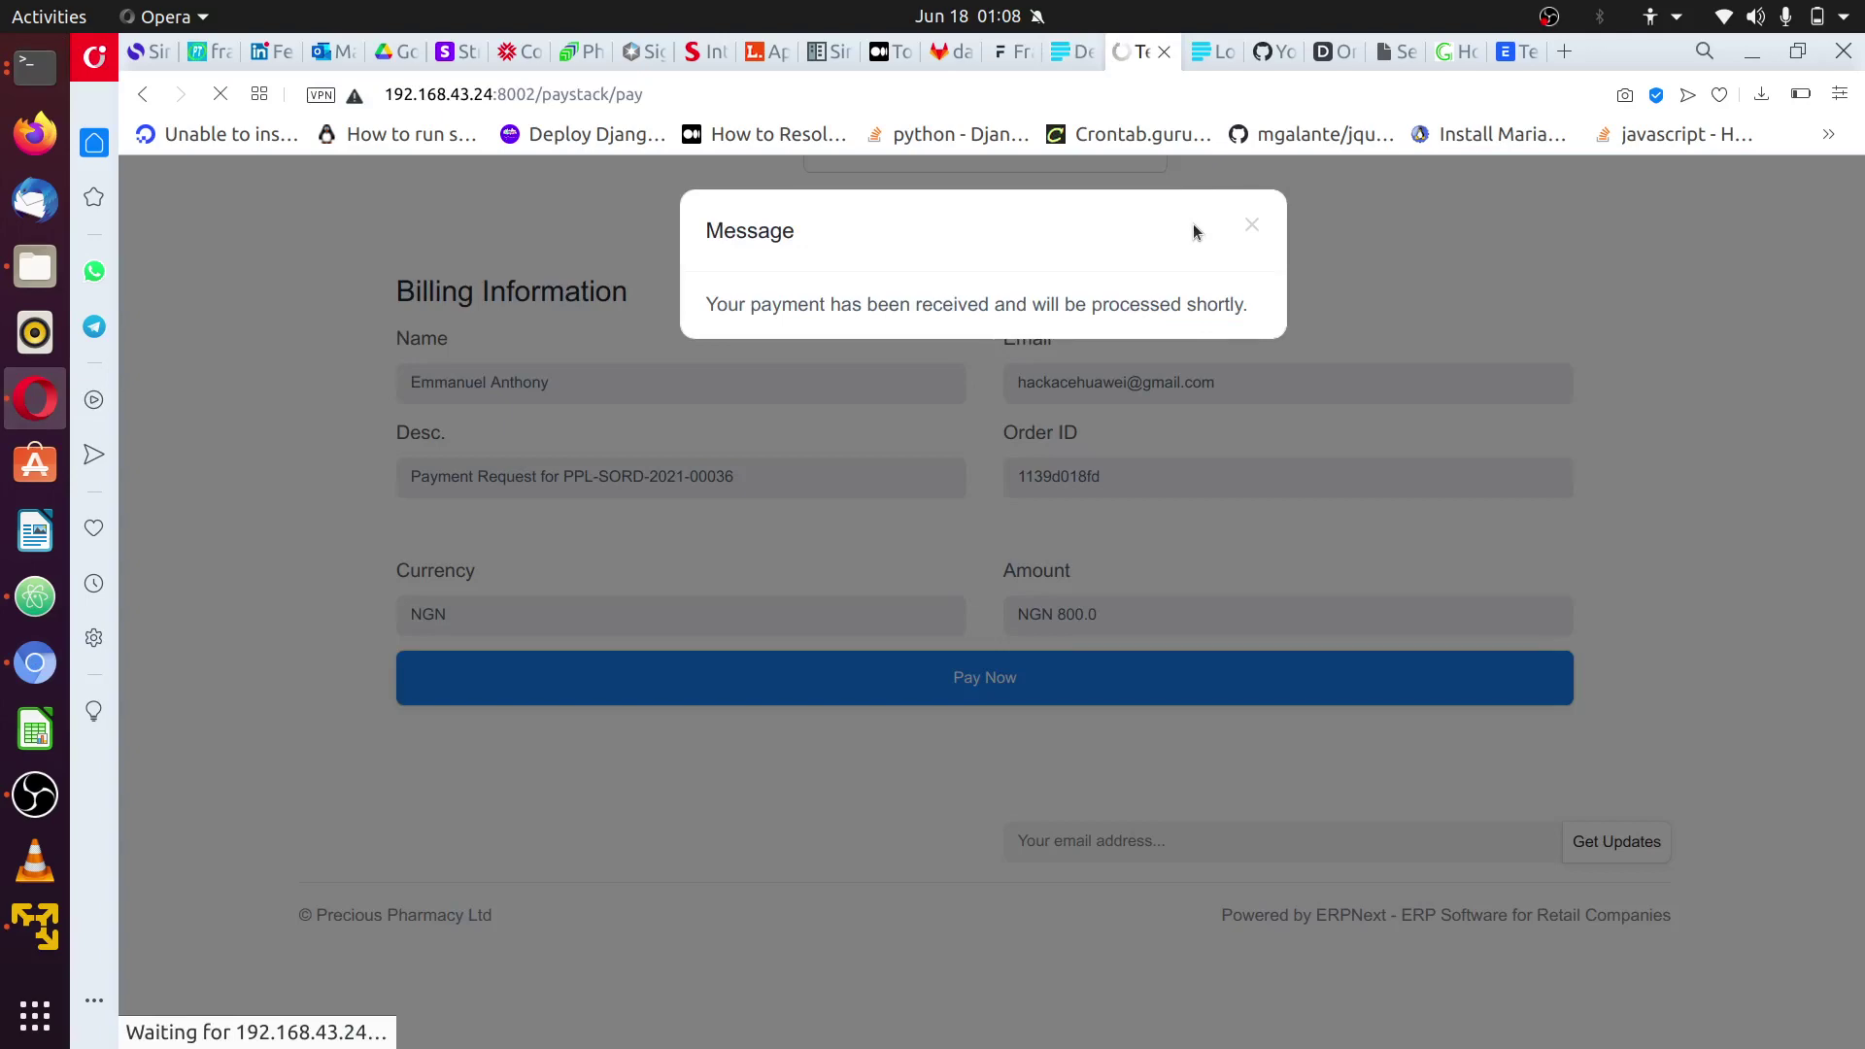
# - Reload order PPL-SORD-2021-00036 to confirm it reads Paid, then switch to the ERPNext desk
pyautogui.press('super')
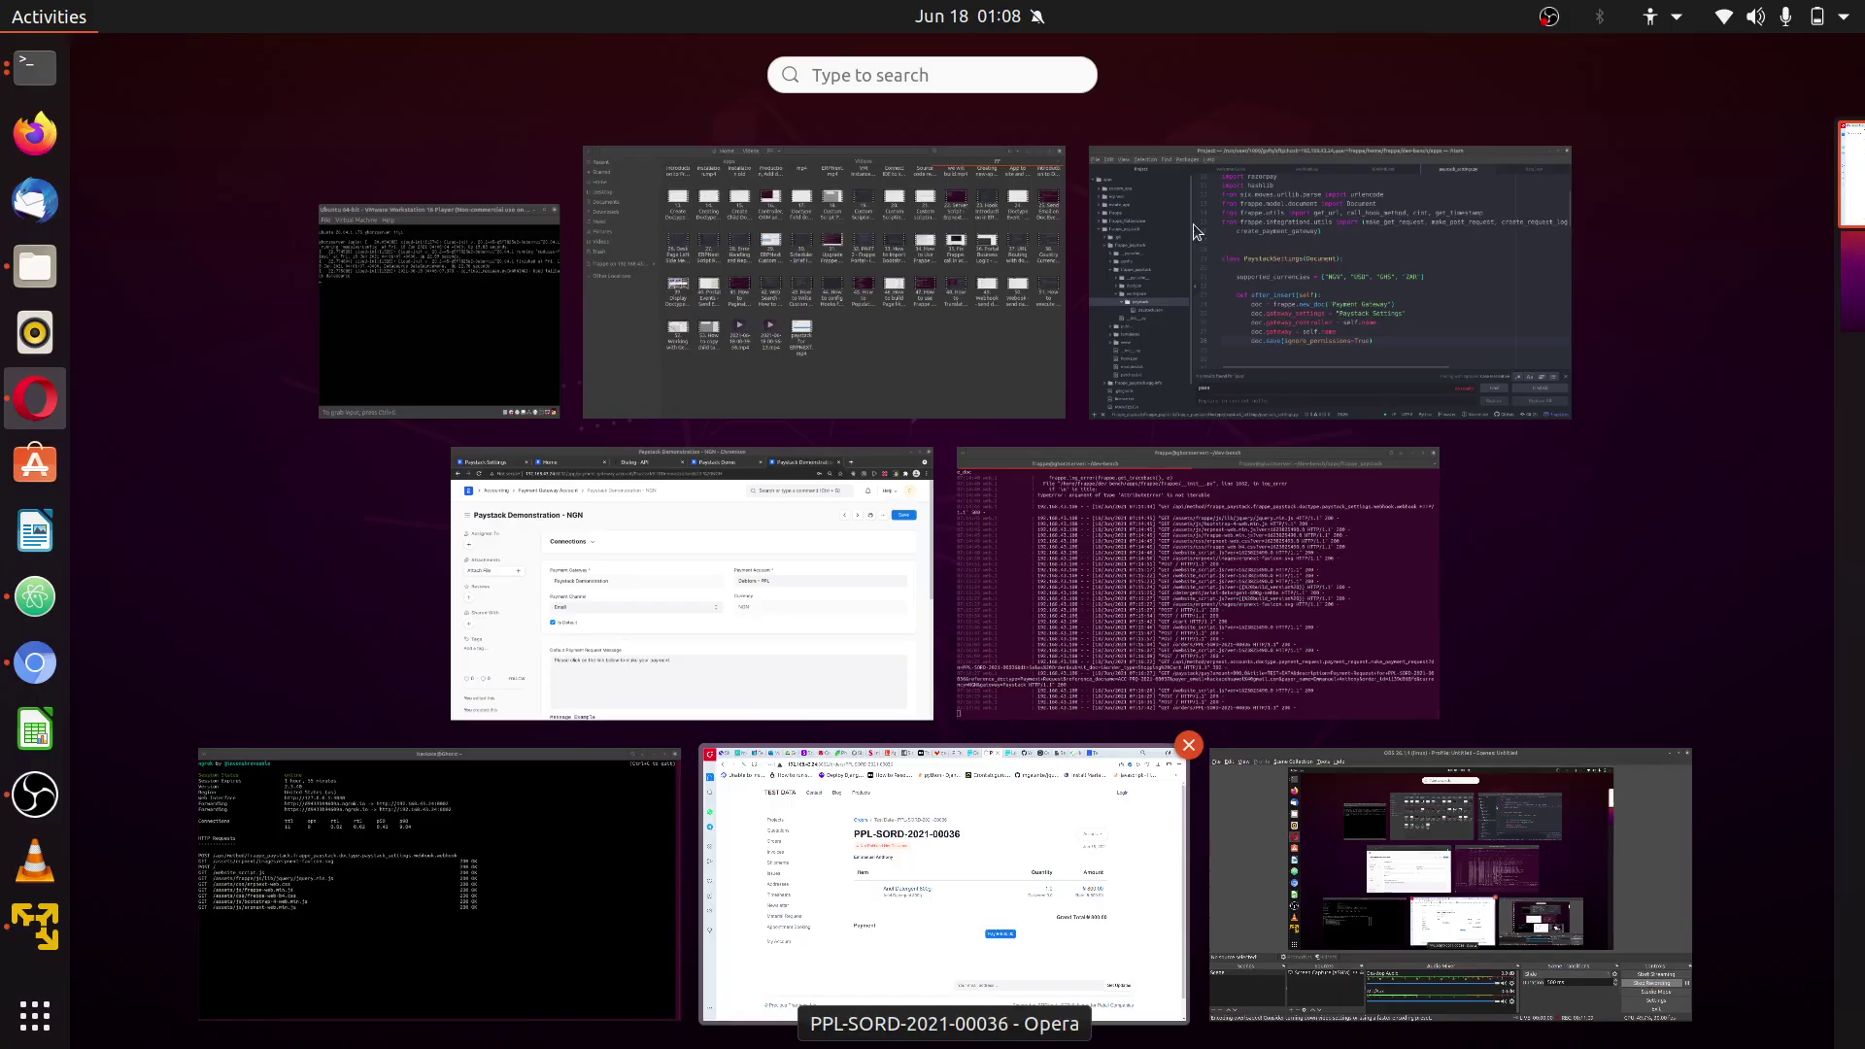
pyautogui.press('super')
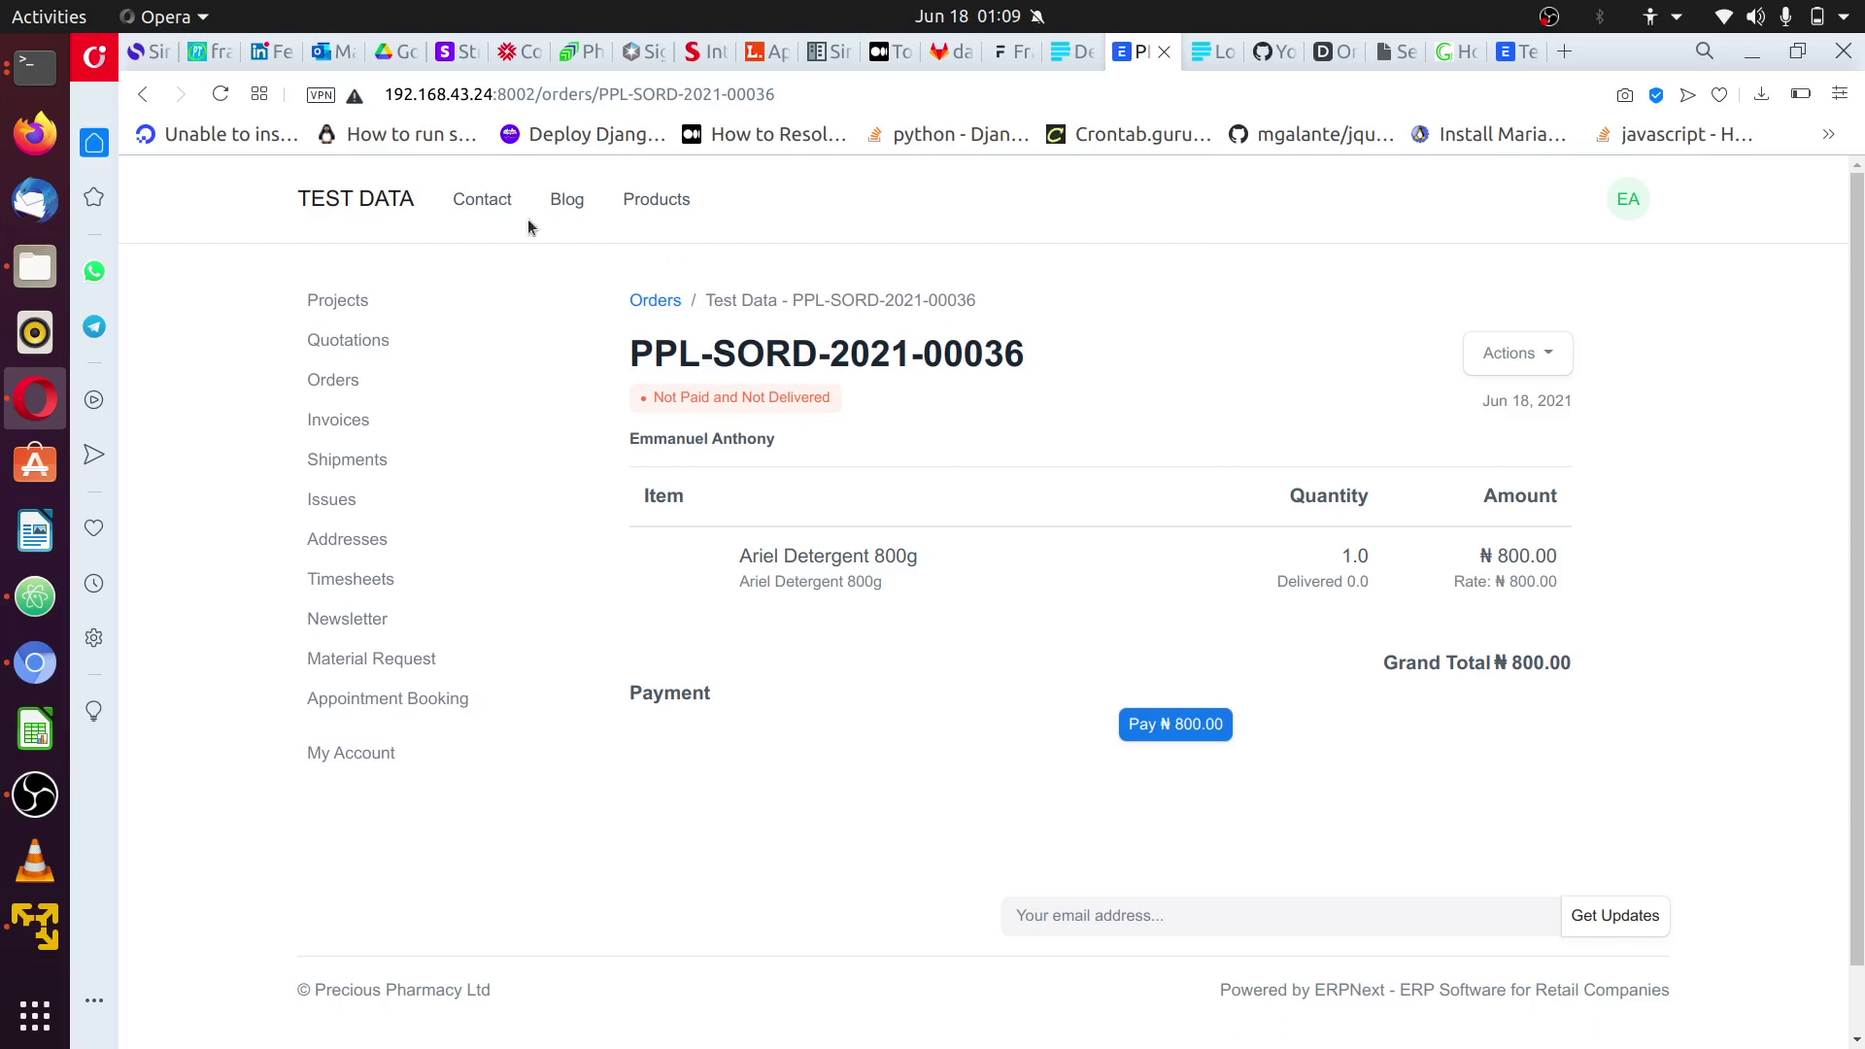
pyautogui.click(229, 96)
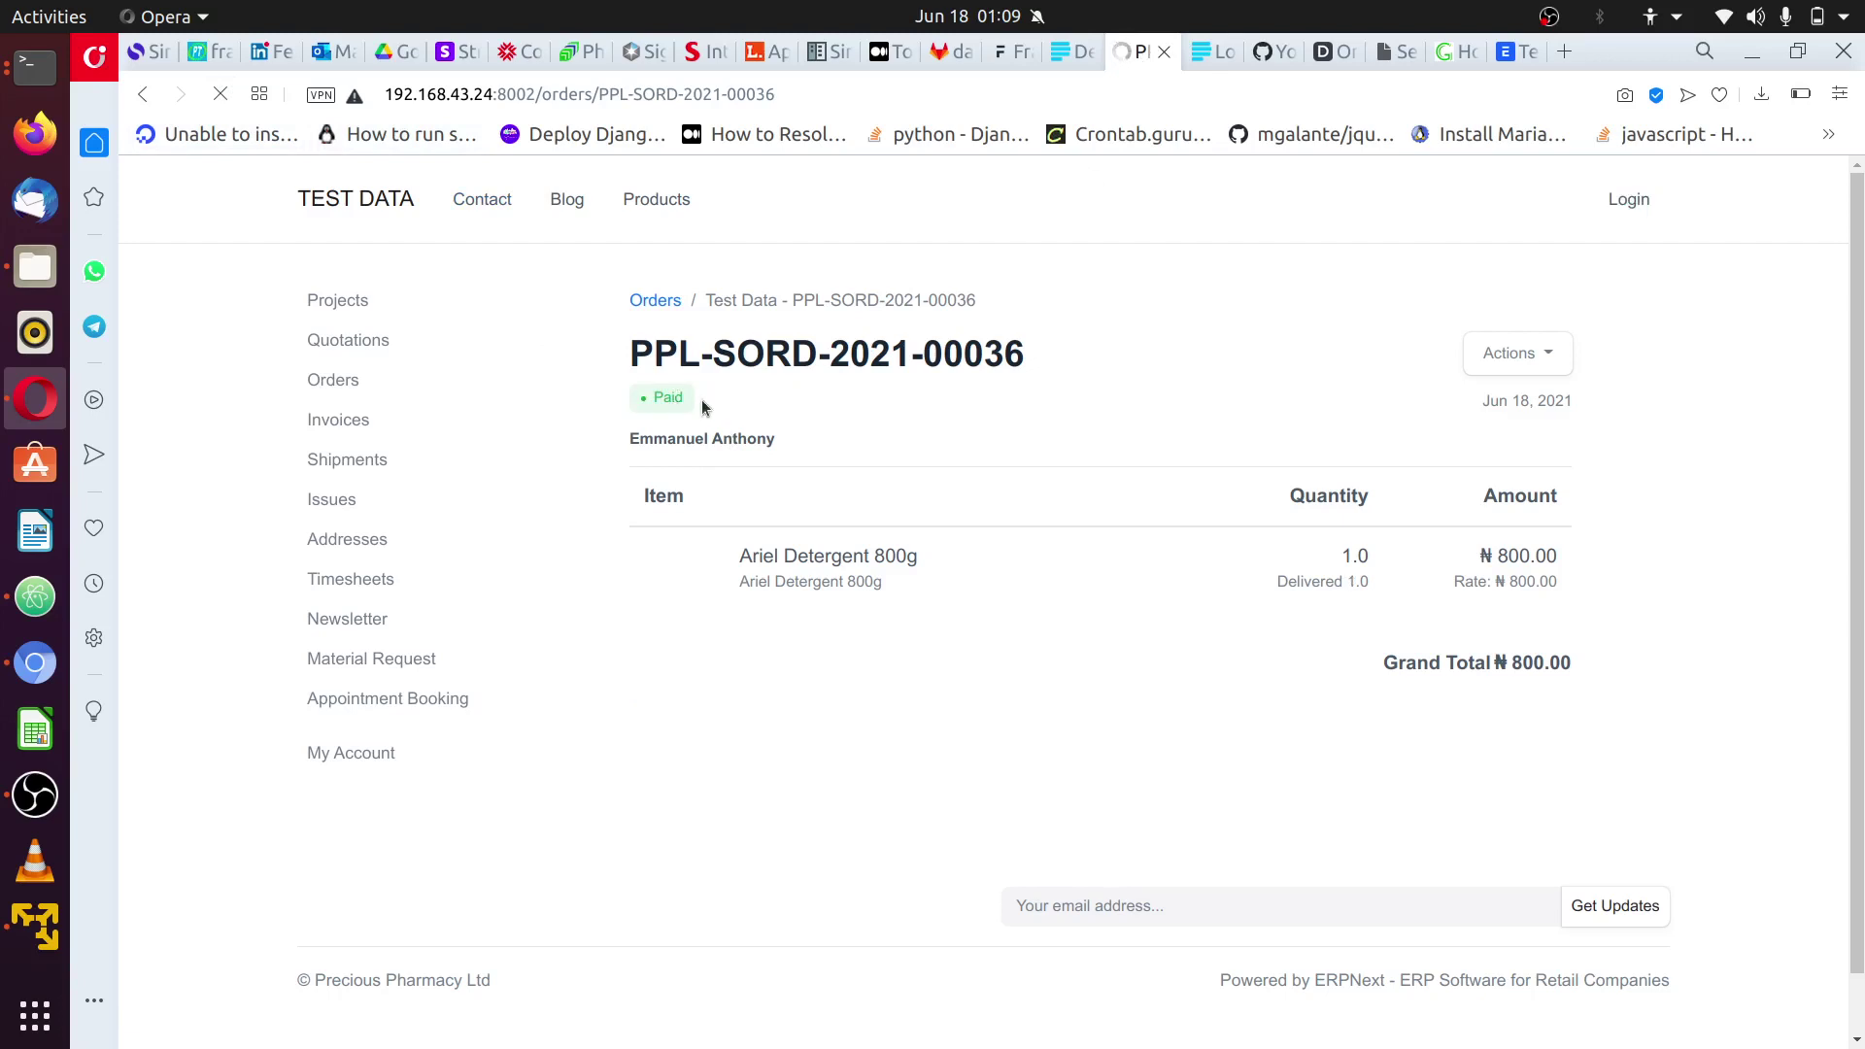
pyautogui.moveTo(670, 401); pyautogui.dragTo(691, 400)
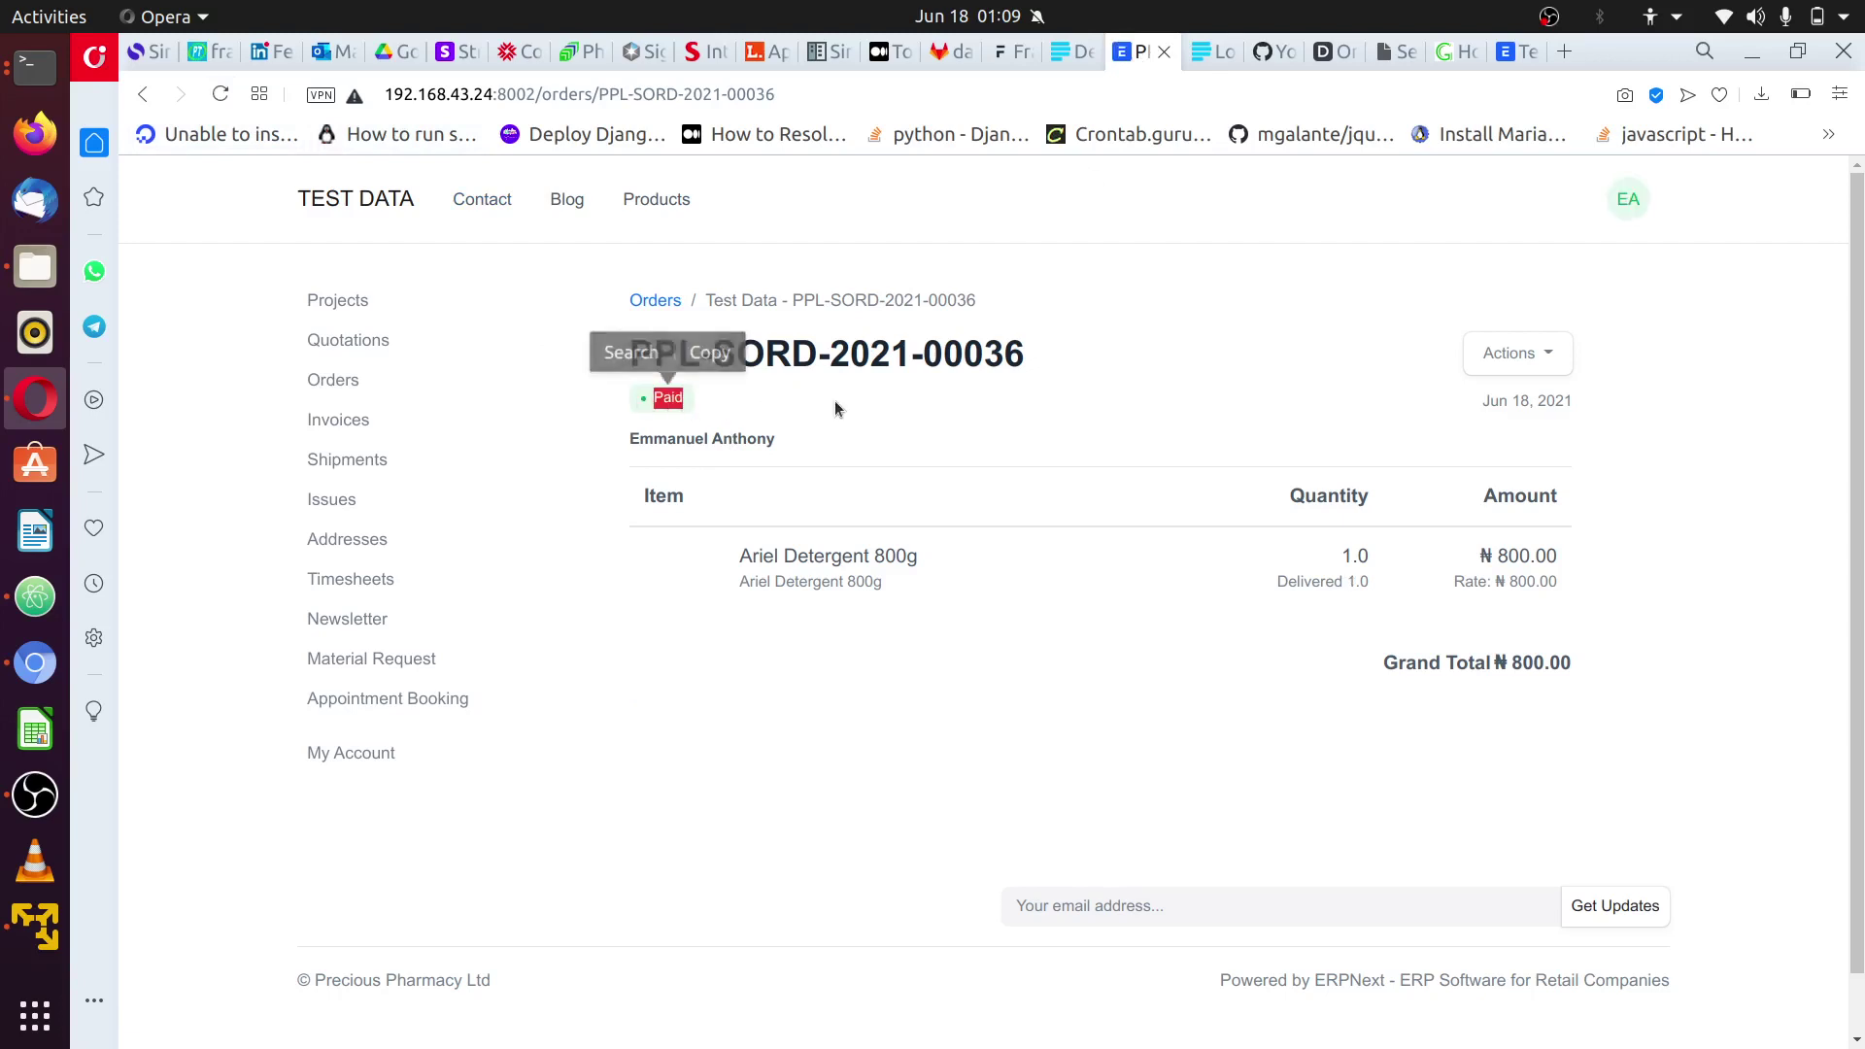
pyautogui.click(877, 408)
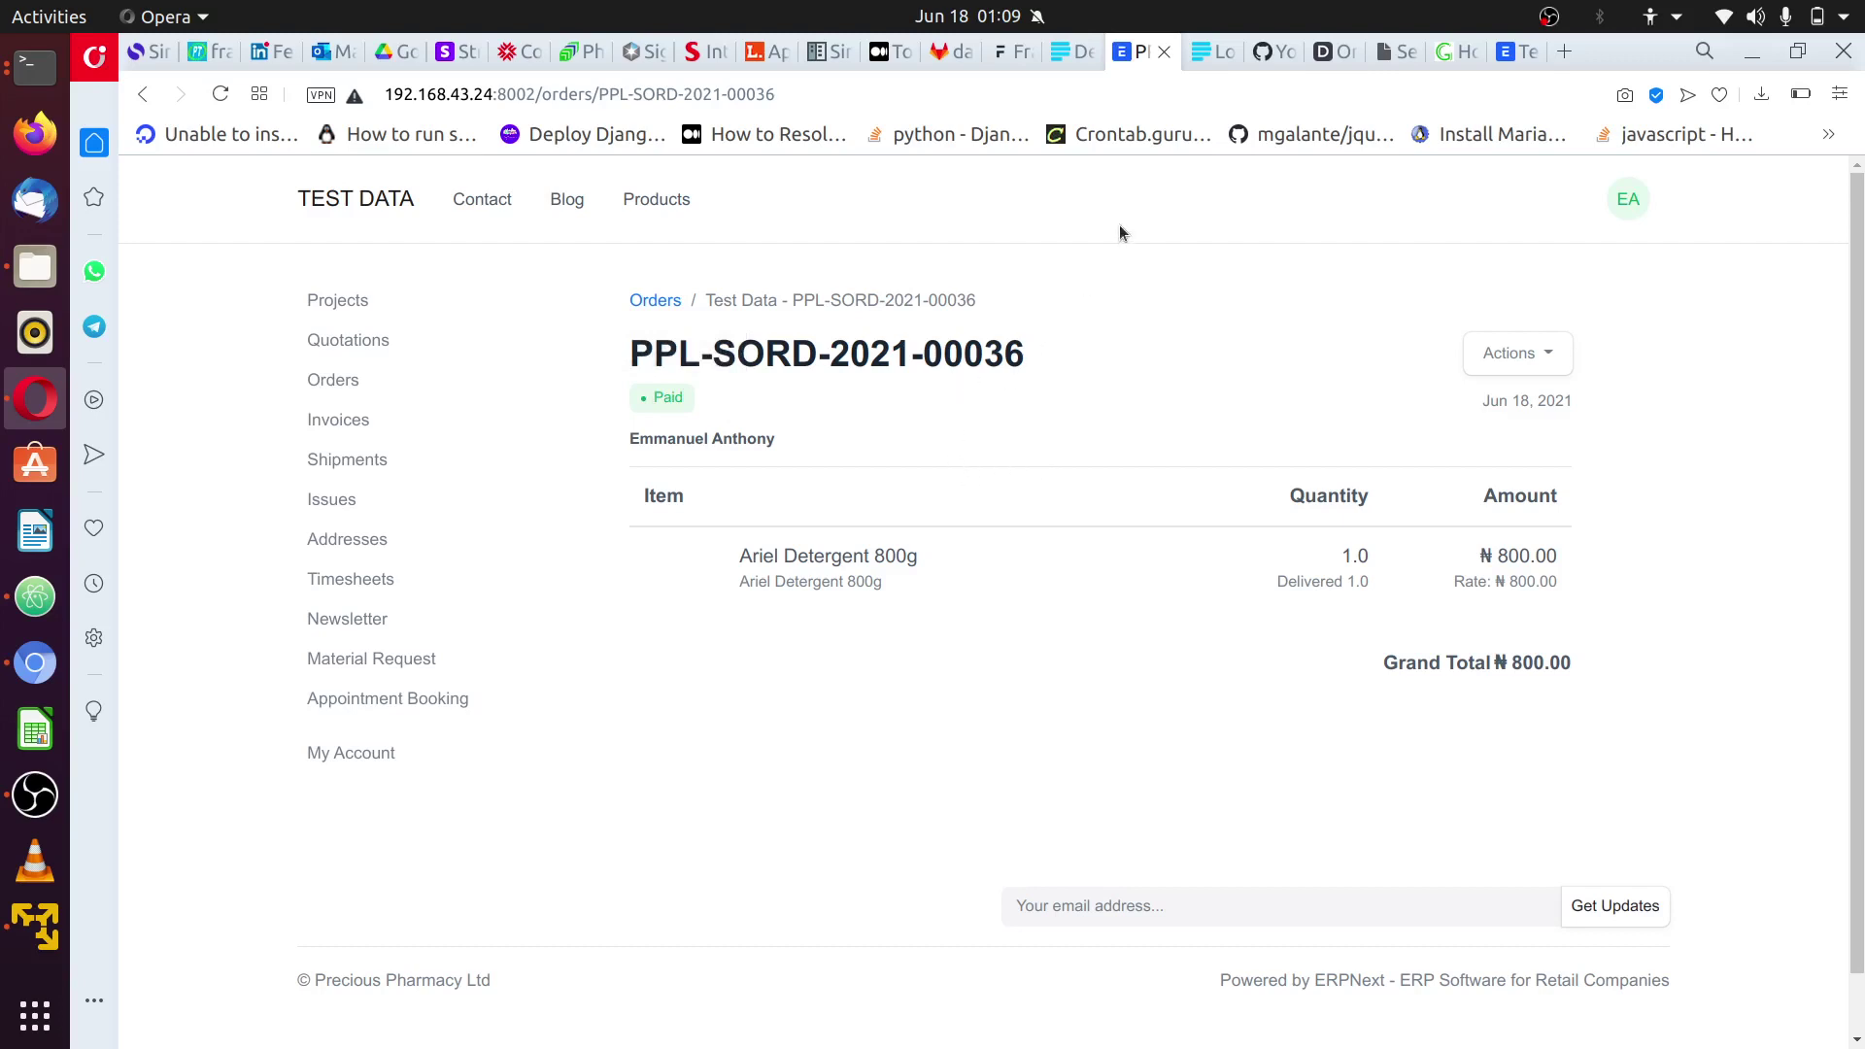
pyautogui.click(35, 663)
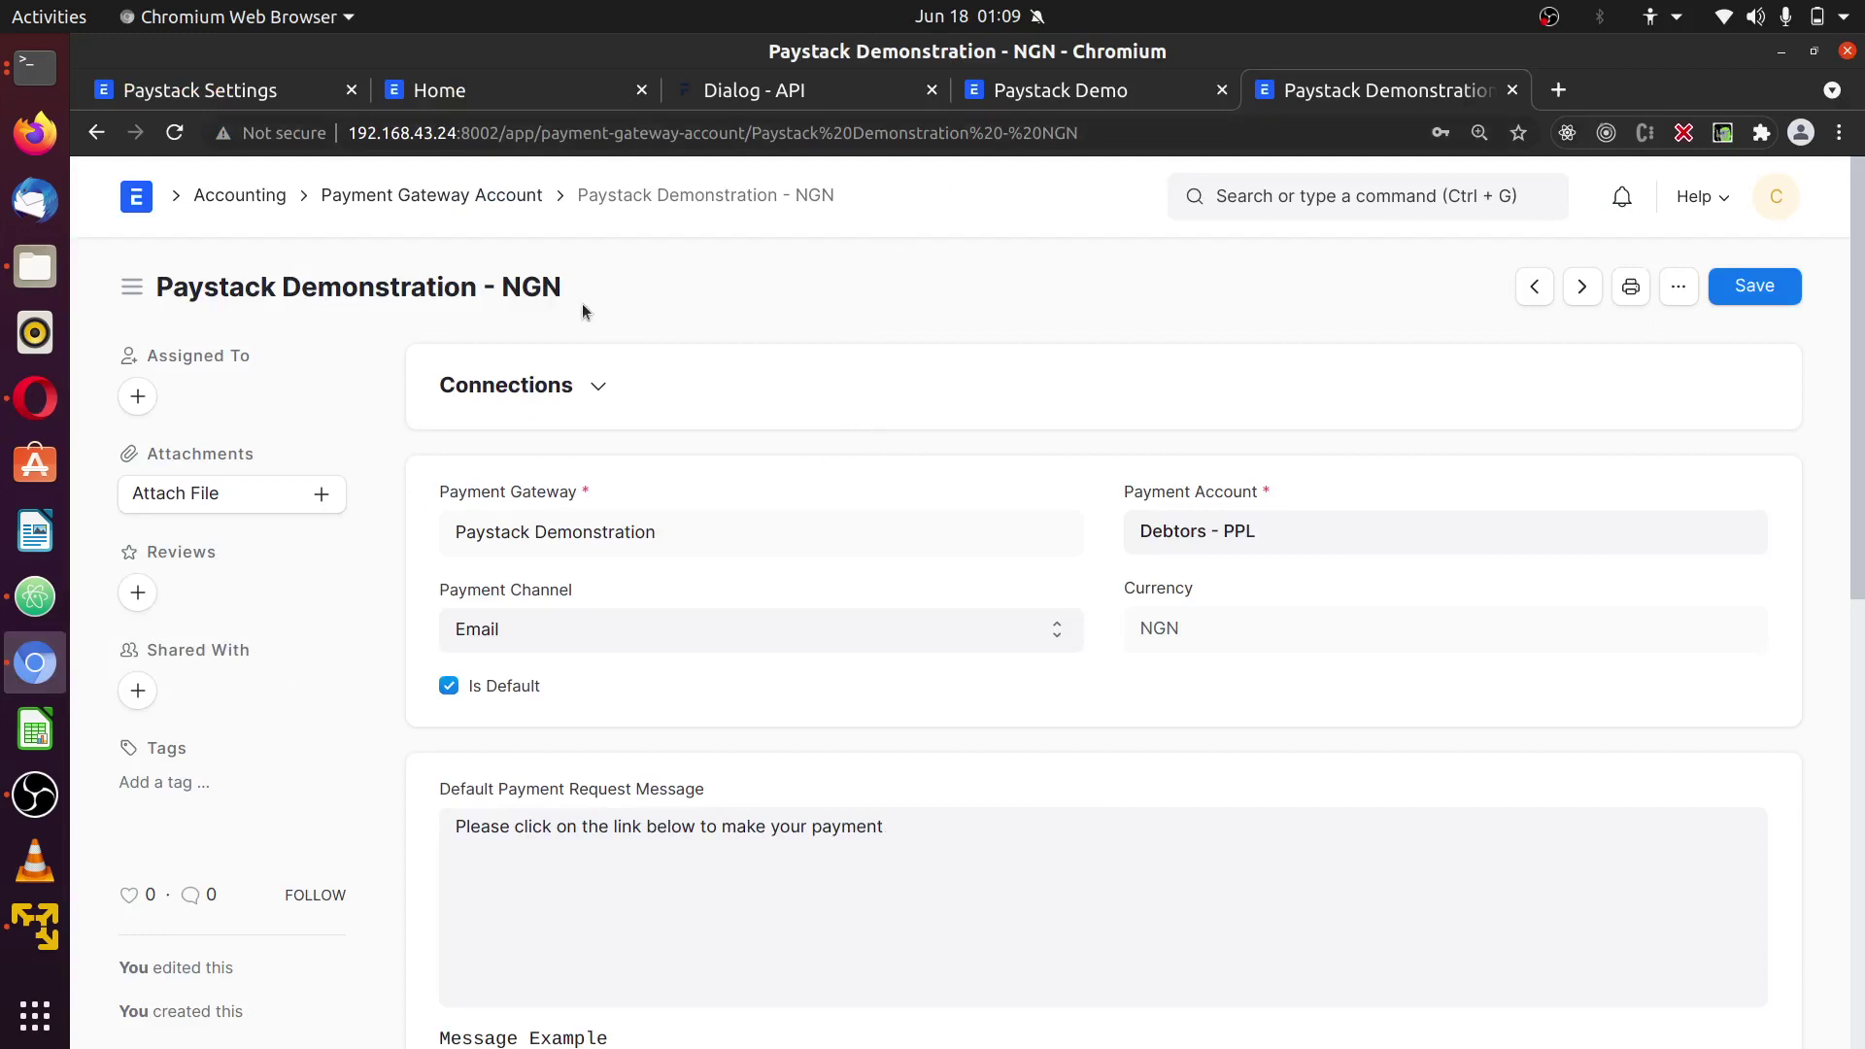
# - Go from Home to the Paystack workspace and open the Paystack Payment Request list
pyautogui.click(135, 199)
pyautogui.scroll(-3, 346, 738)
pyautogui.scroll(2, 247, 650)
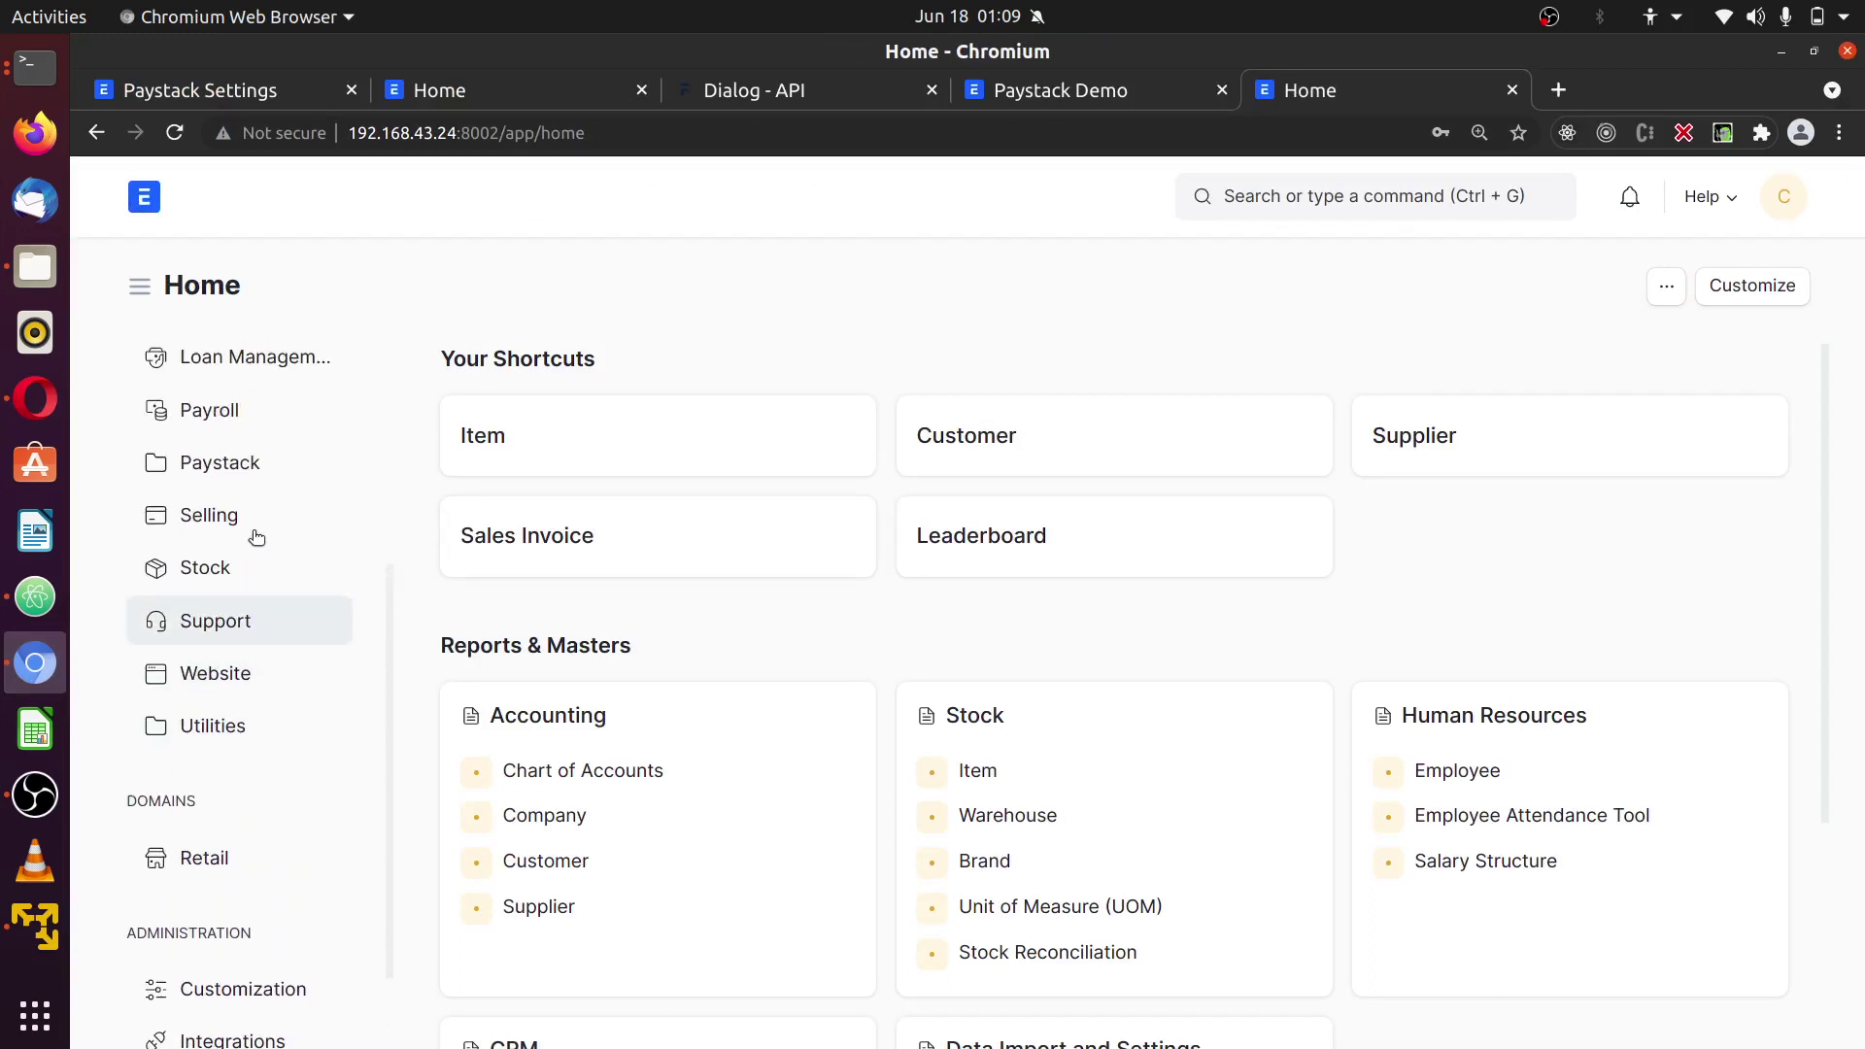
pyautogui.click(242, 473)
pyautogui.click(1060, 459)
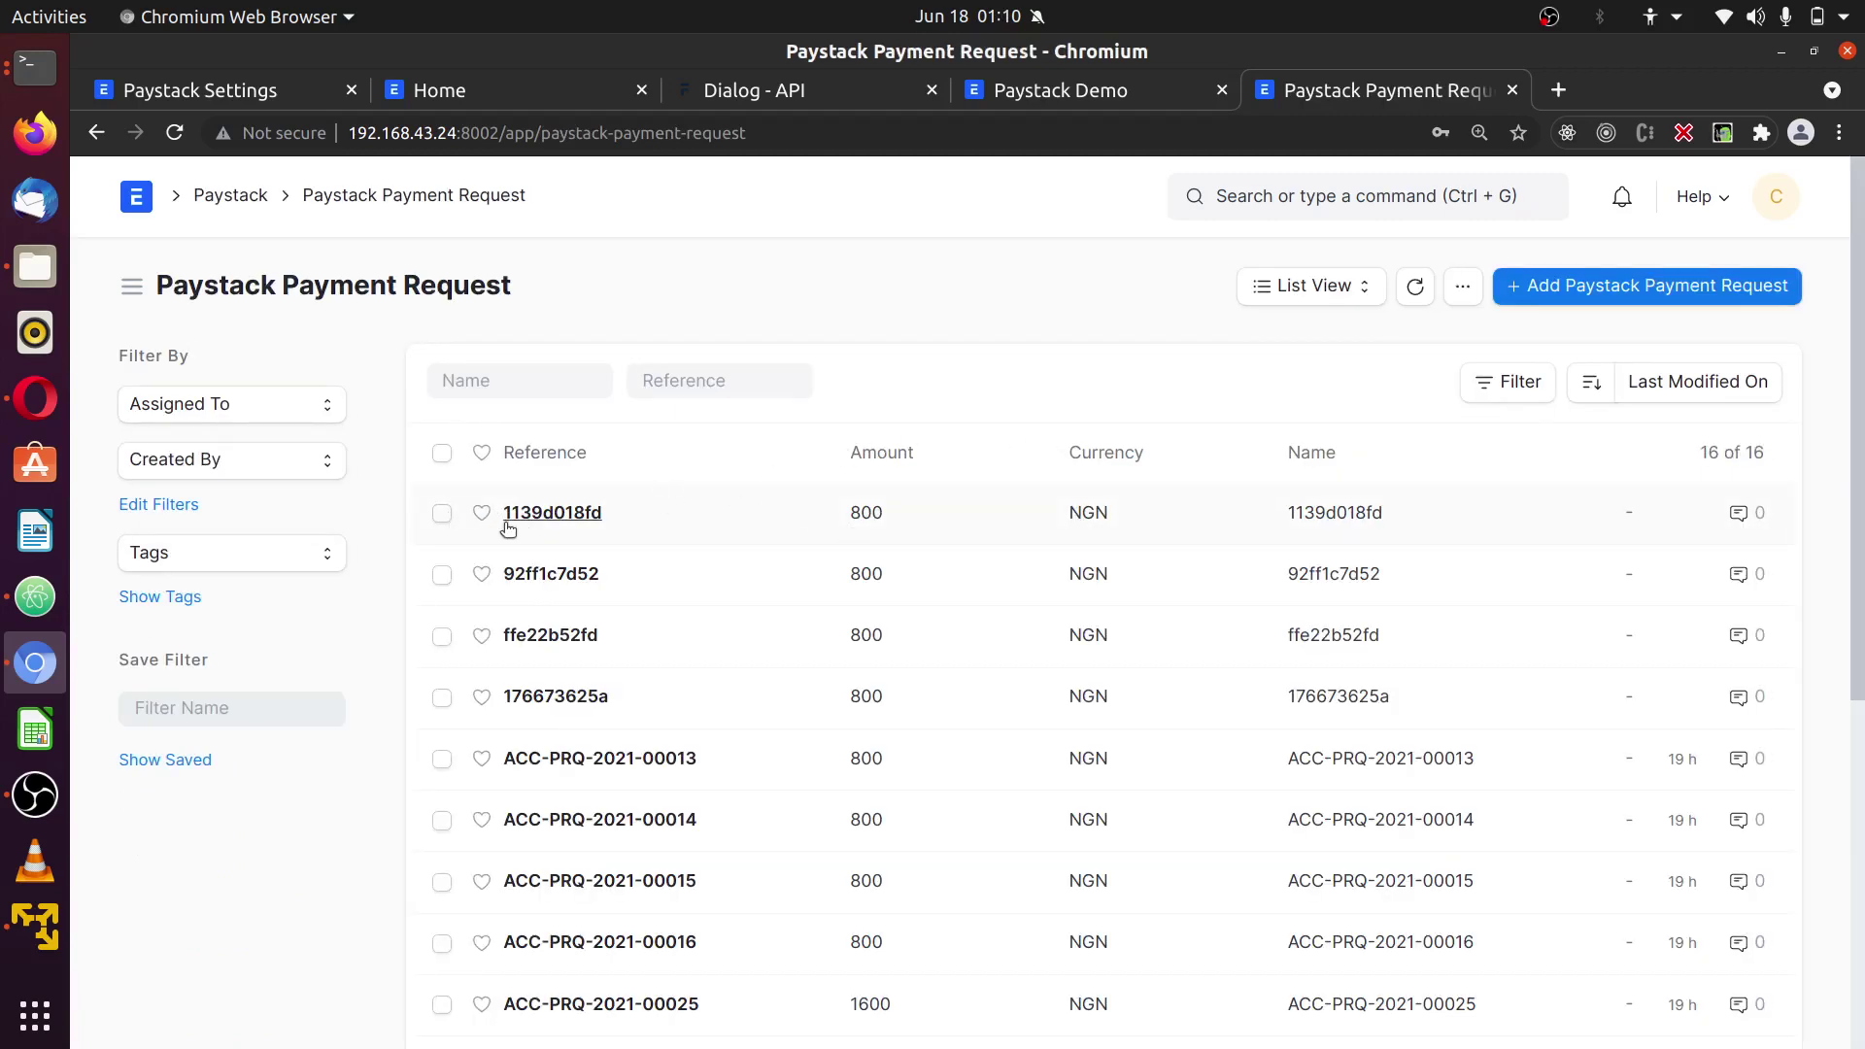
pyautogui.click(558, 515)
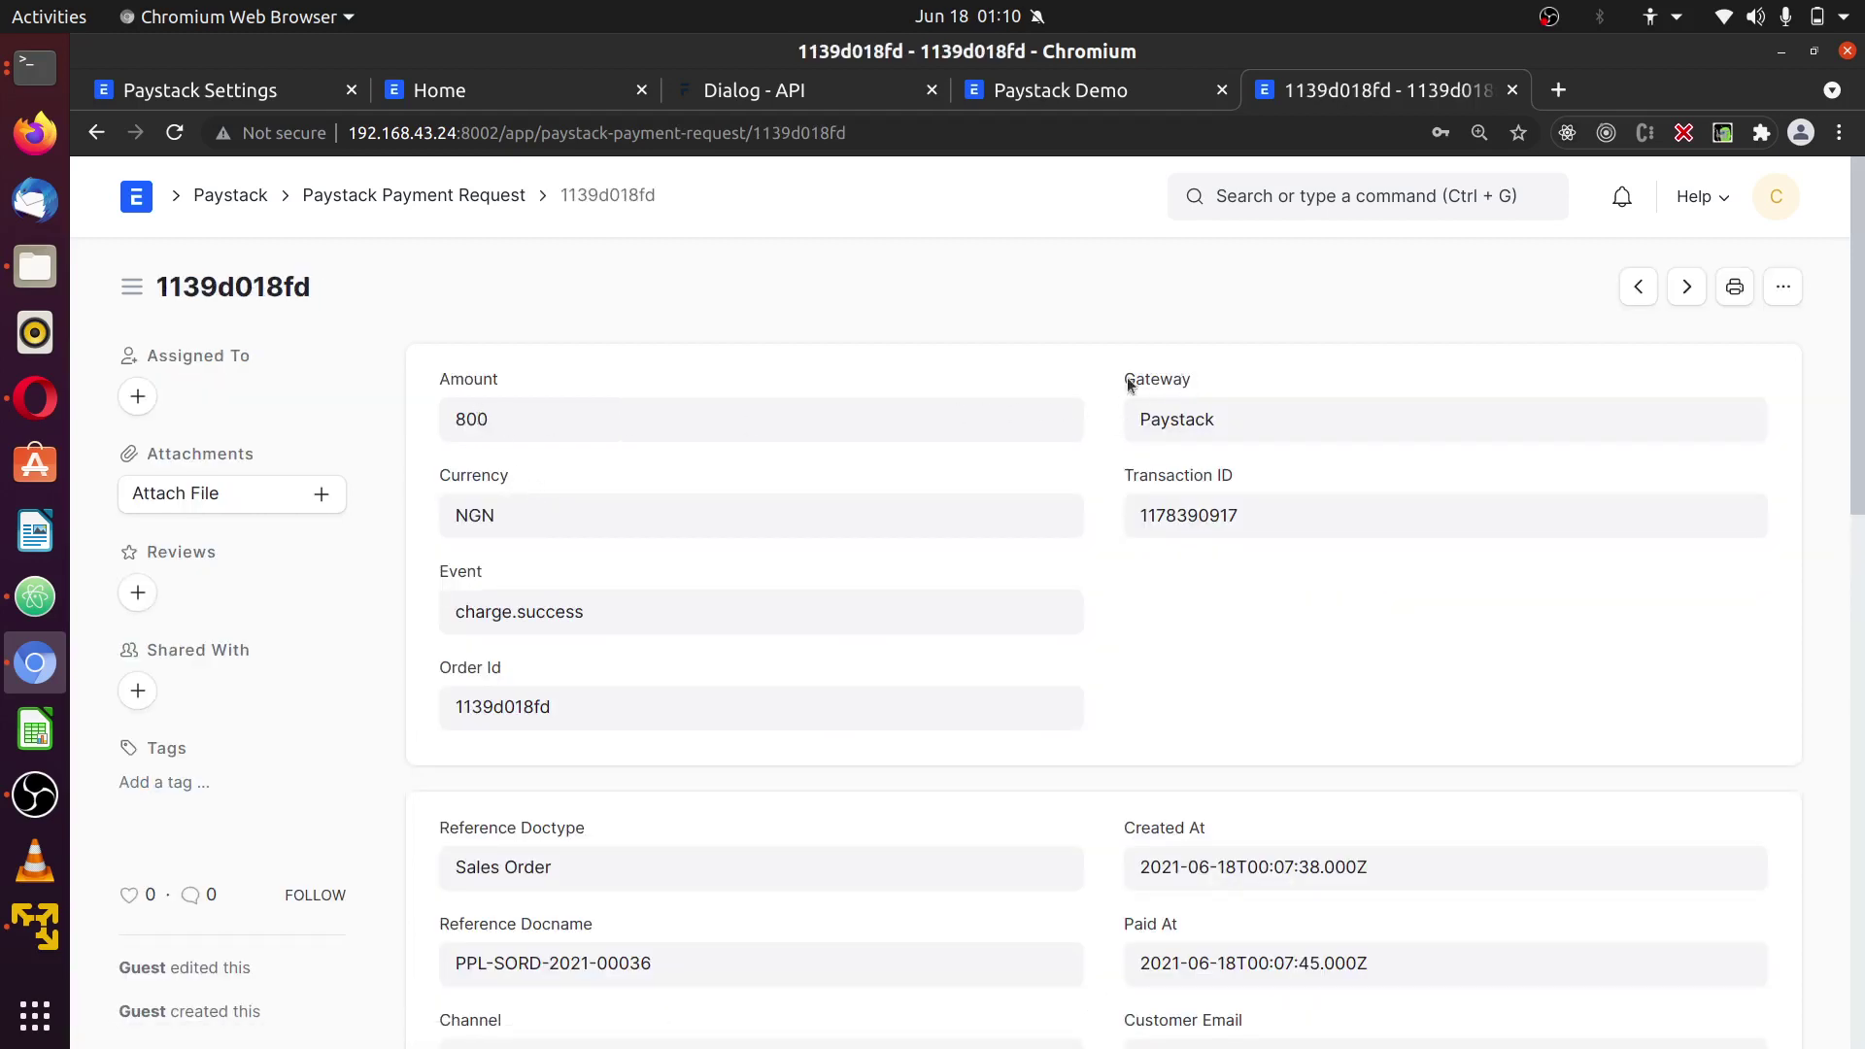
pyautogui.click(1220, 429)
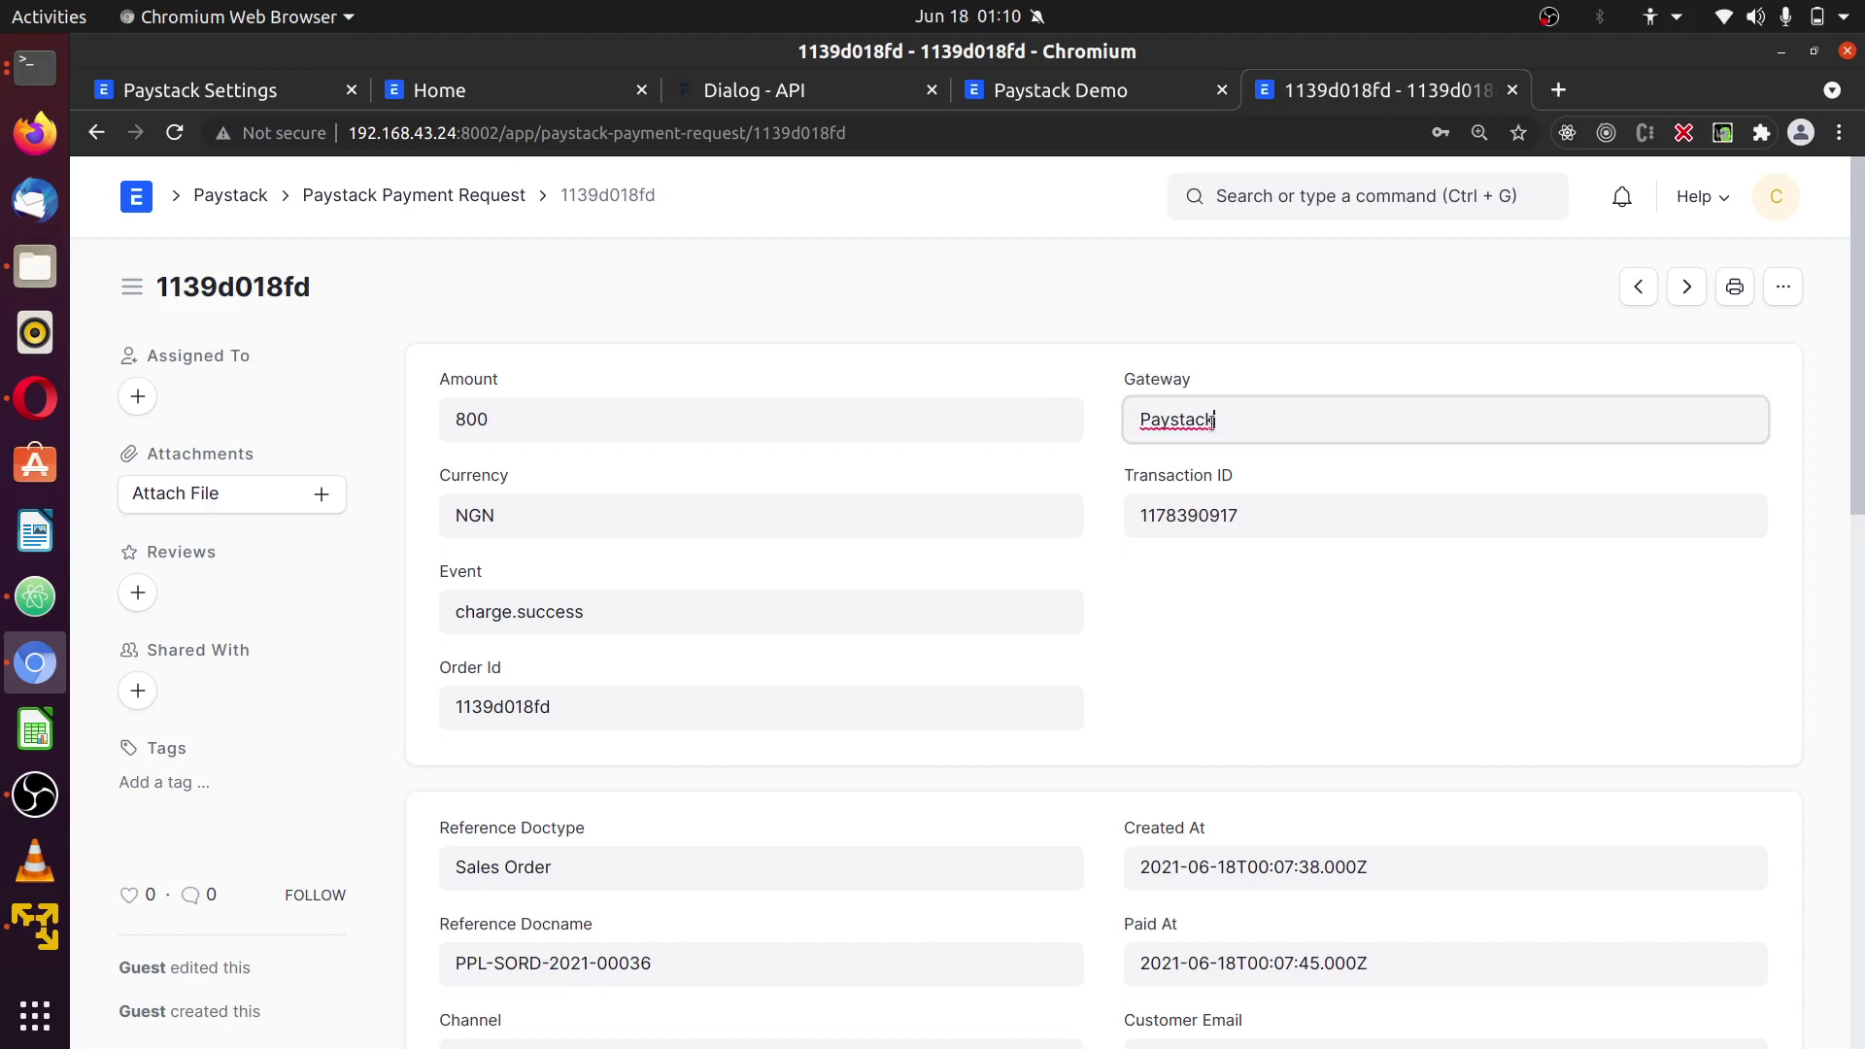
pyautogui.click(1337, 593)
pyautogui.click(509, 513)
pyautogui.click(1194, 581)
pyautogui.scroll(-2, 699, 622)
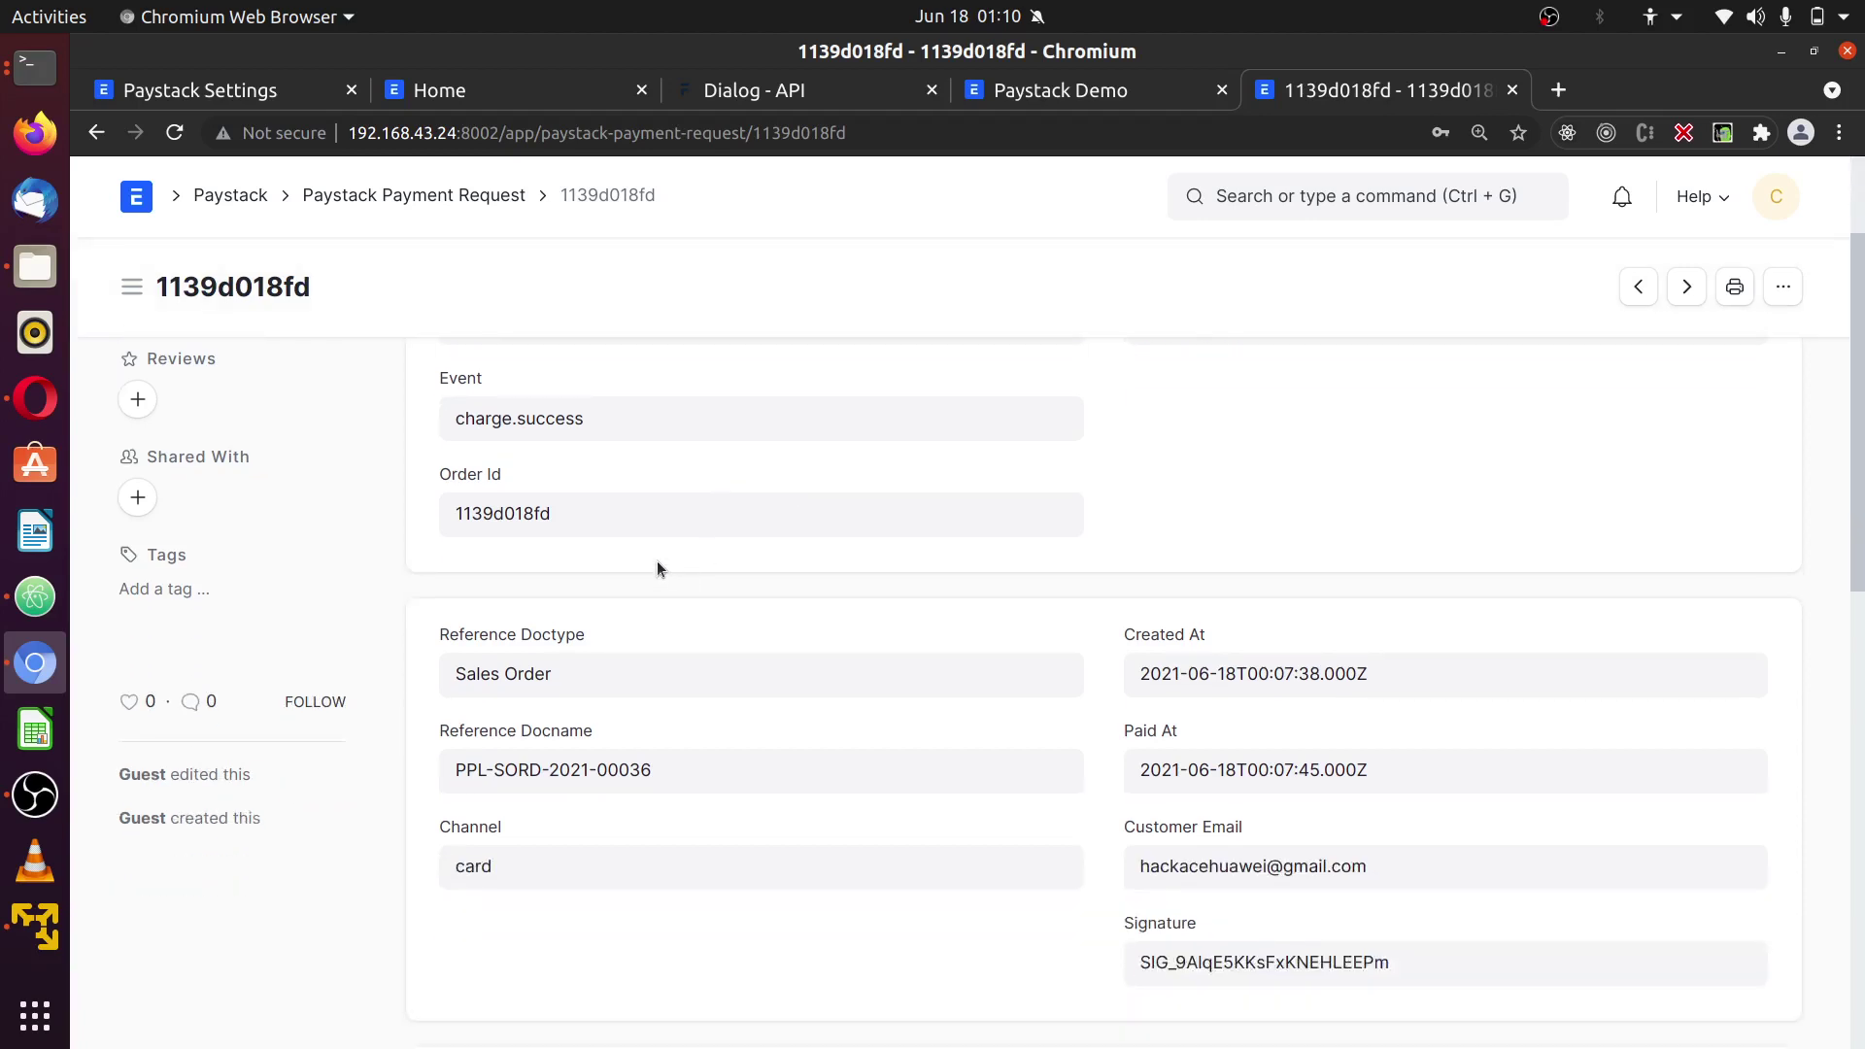
pyautogui.scroll(-2, 1267, 748)
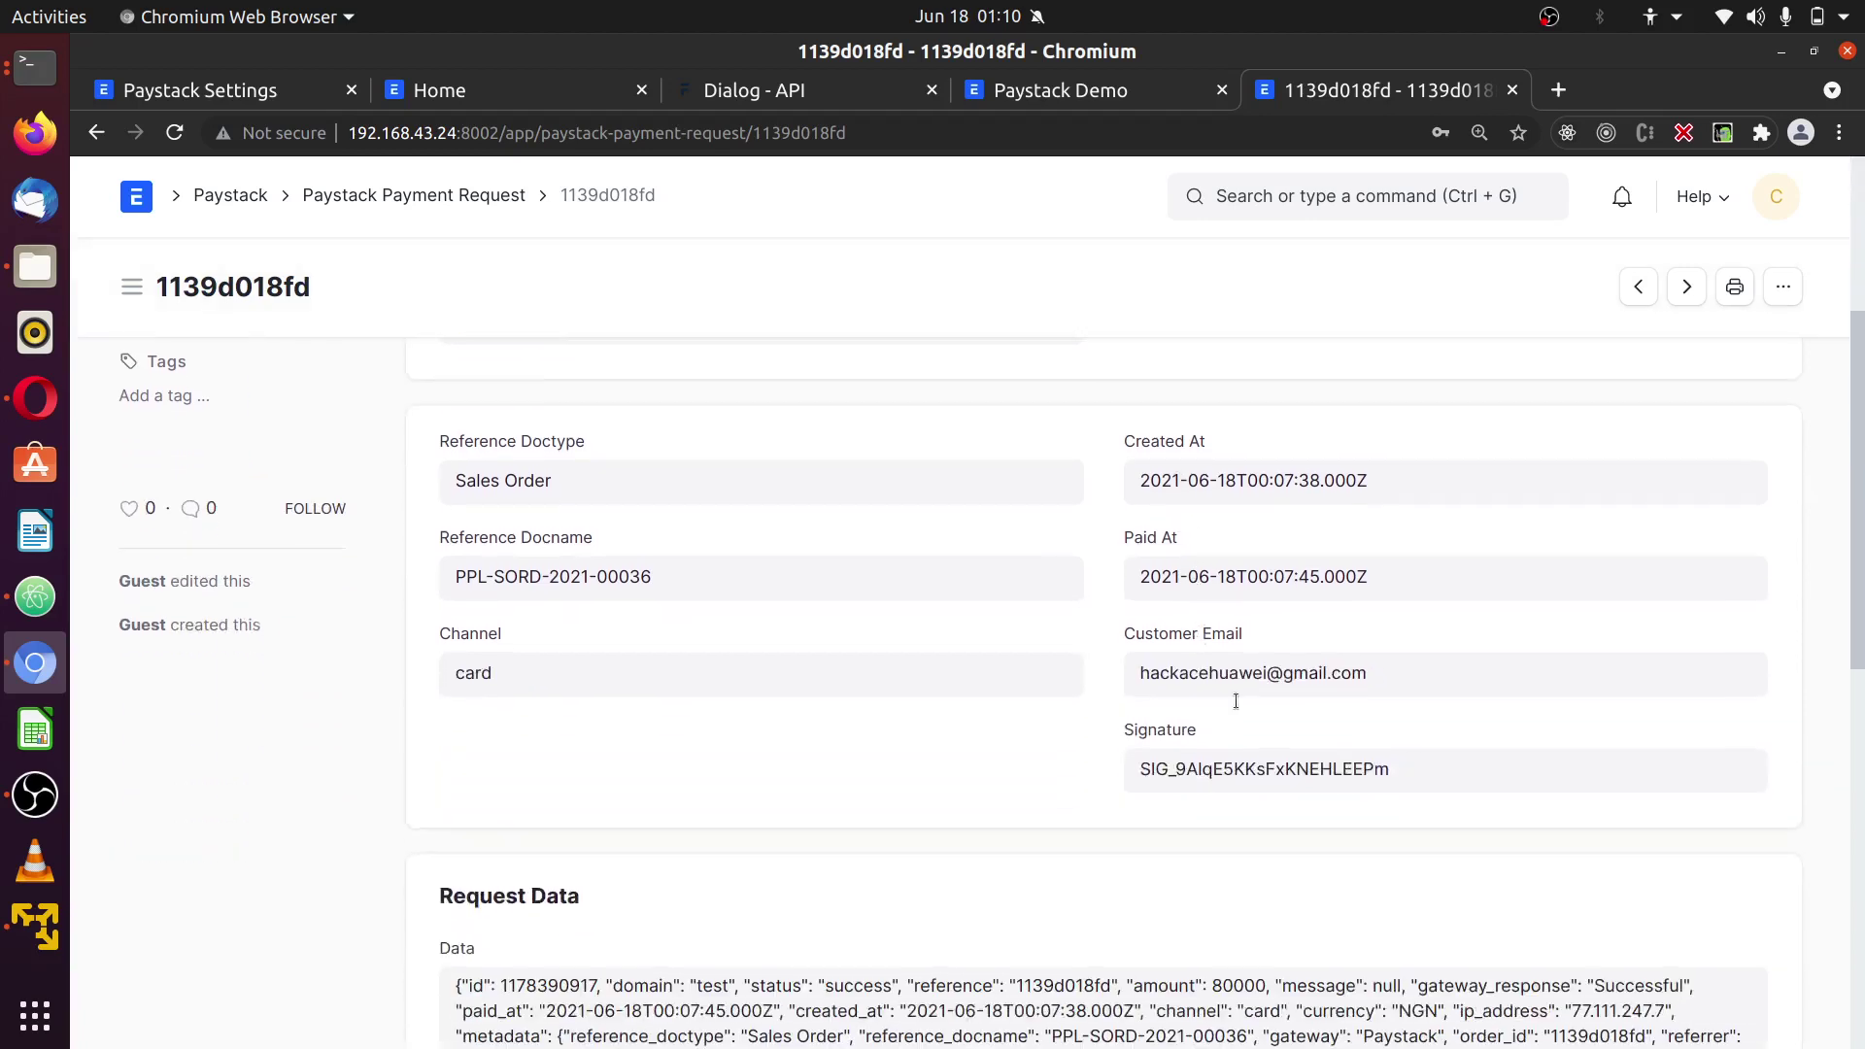
pyautogui.moveTo(1372, 674); pyautogui.dragTo(1138, 674)
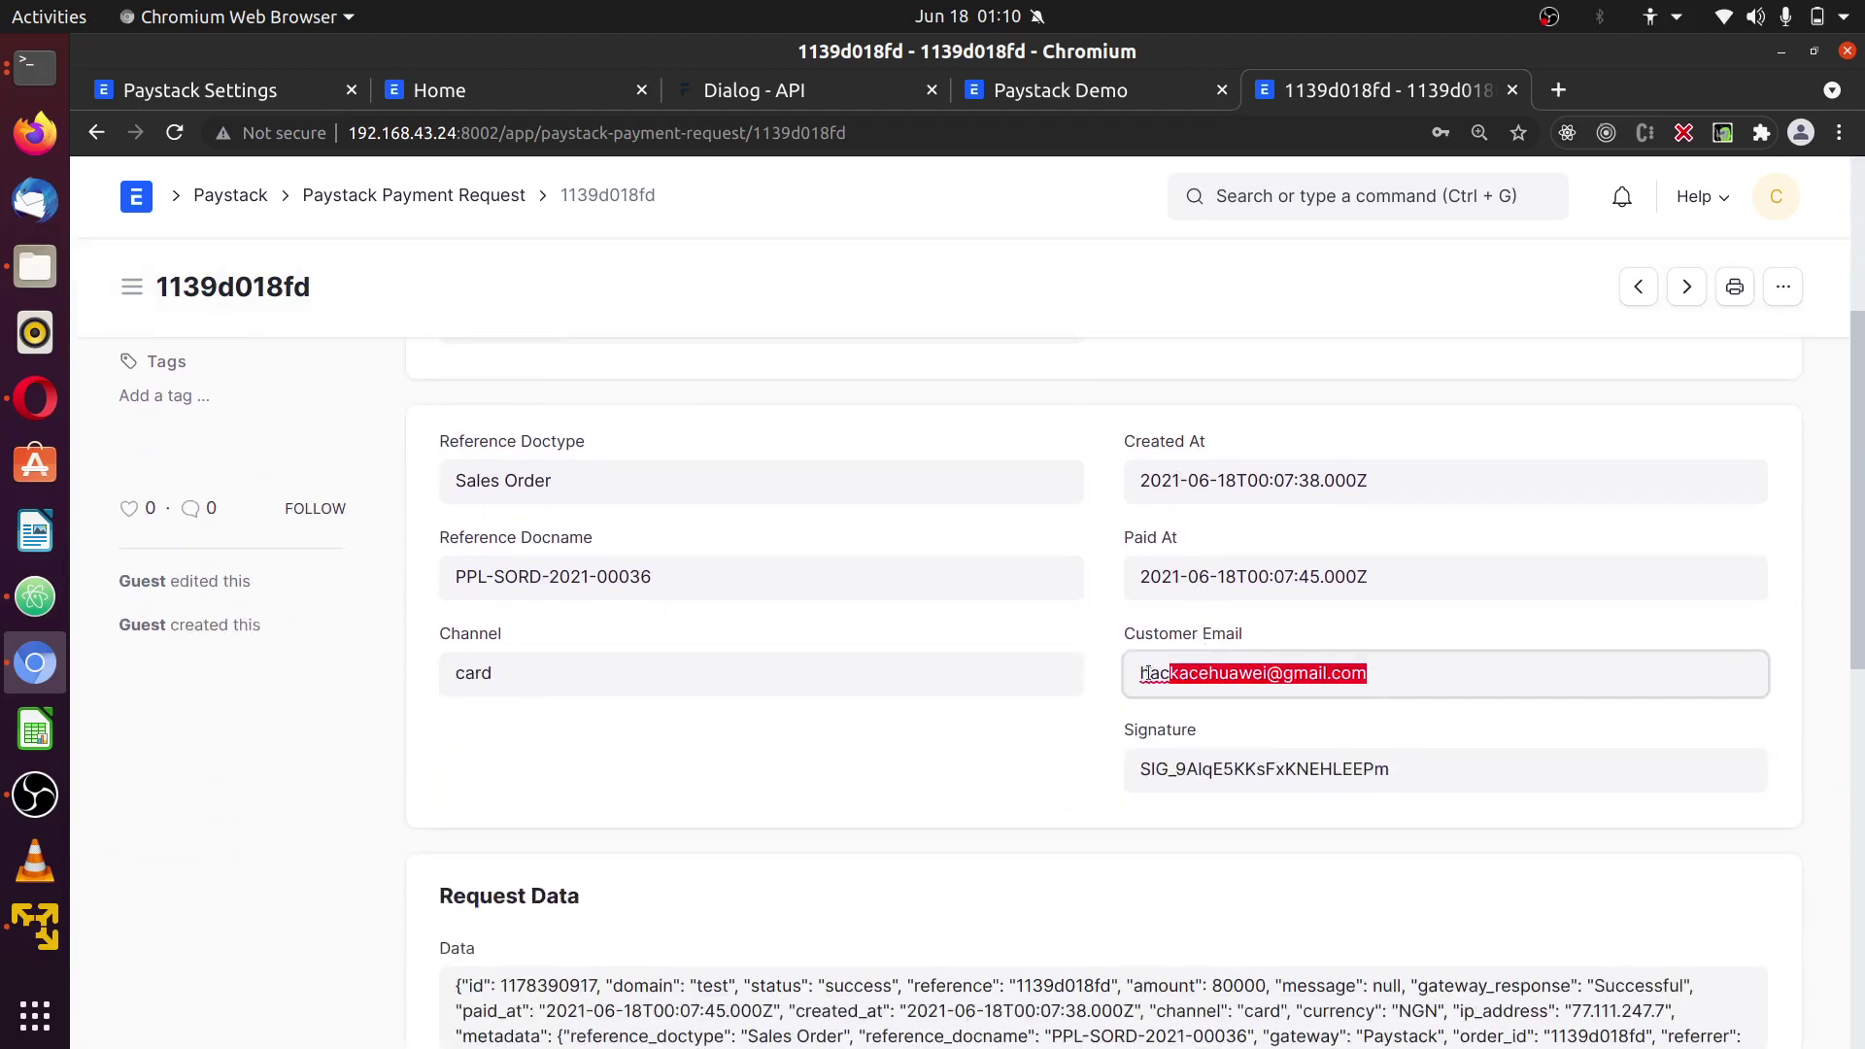
pyautogui.click(1092, 739)
pyautogui.scroll(-1, 1094, 758)
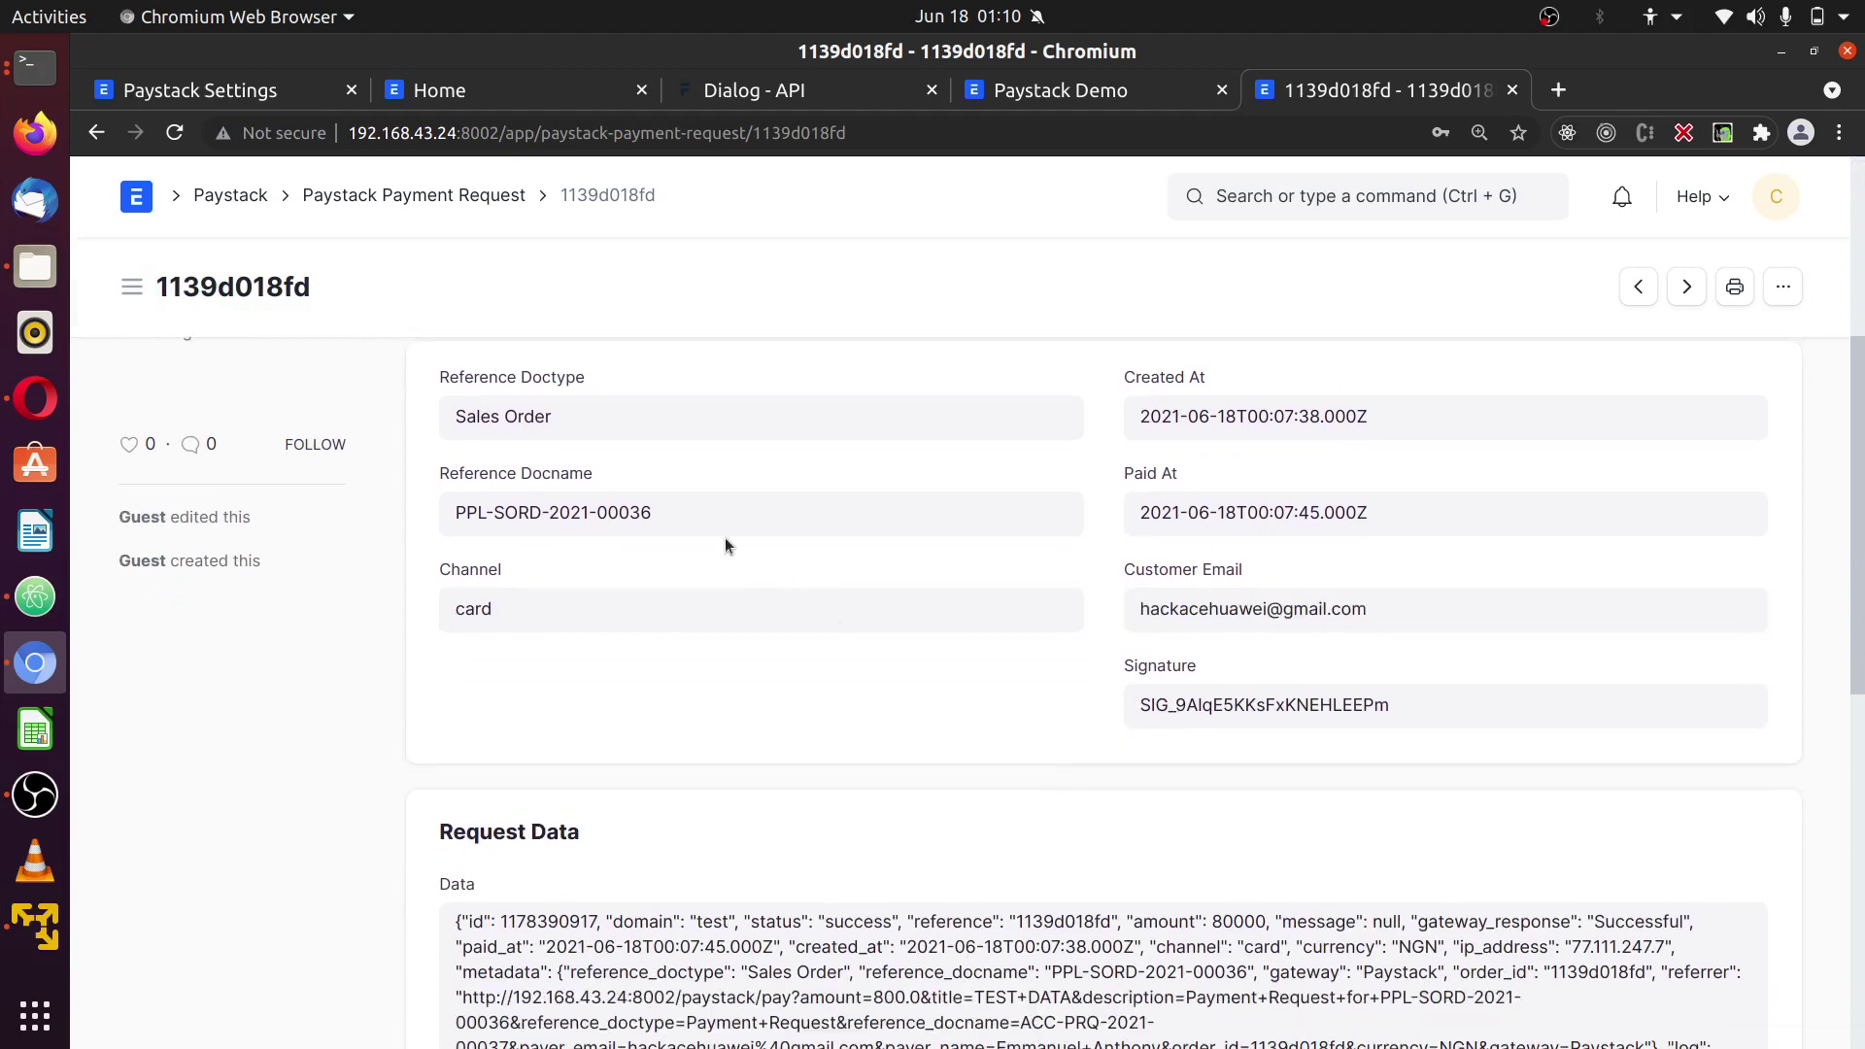
pyautogui.moveTo(723, 529); pyautogui.dragTo(449, 513)
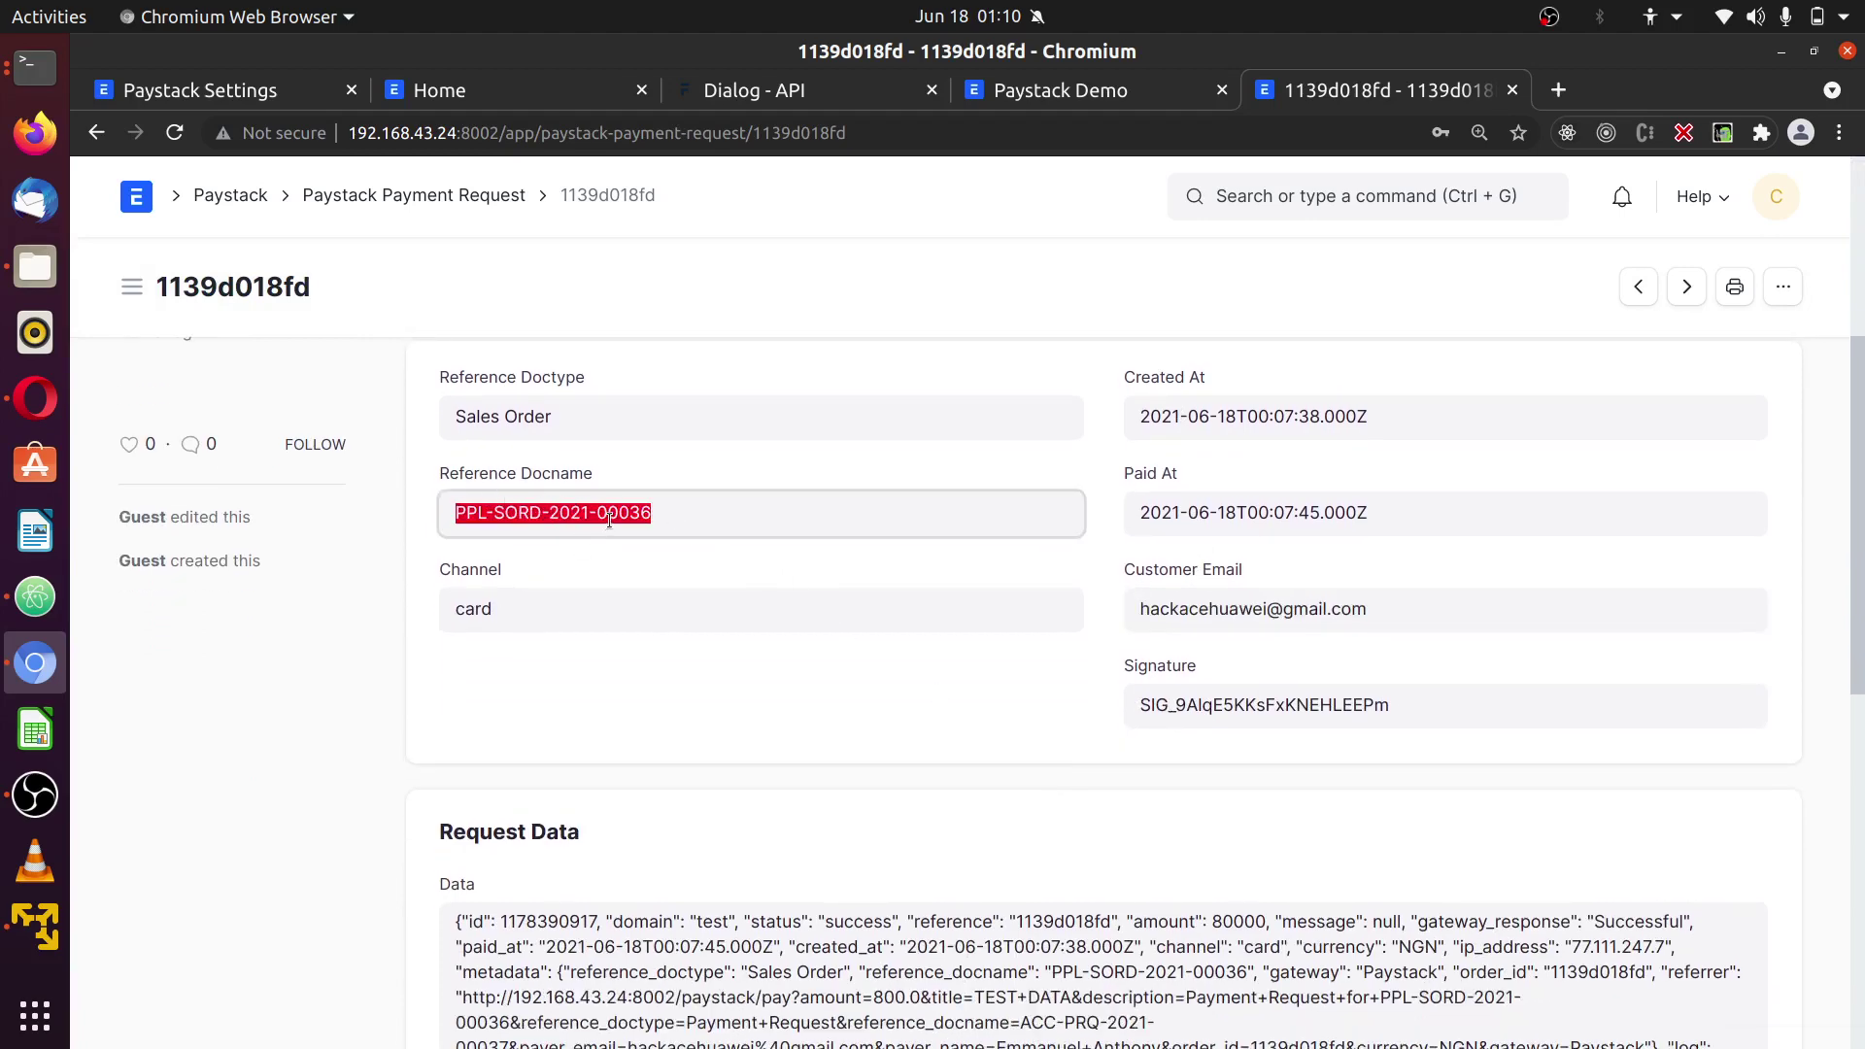
pyautogui.scroll(-5, 1121, 791)
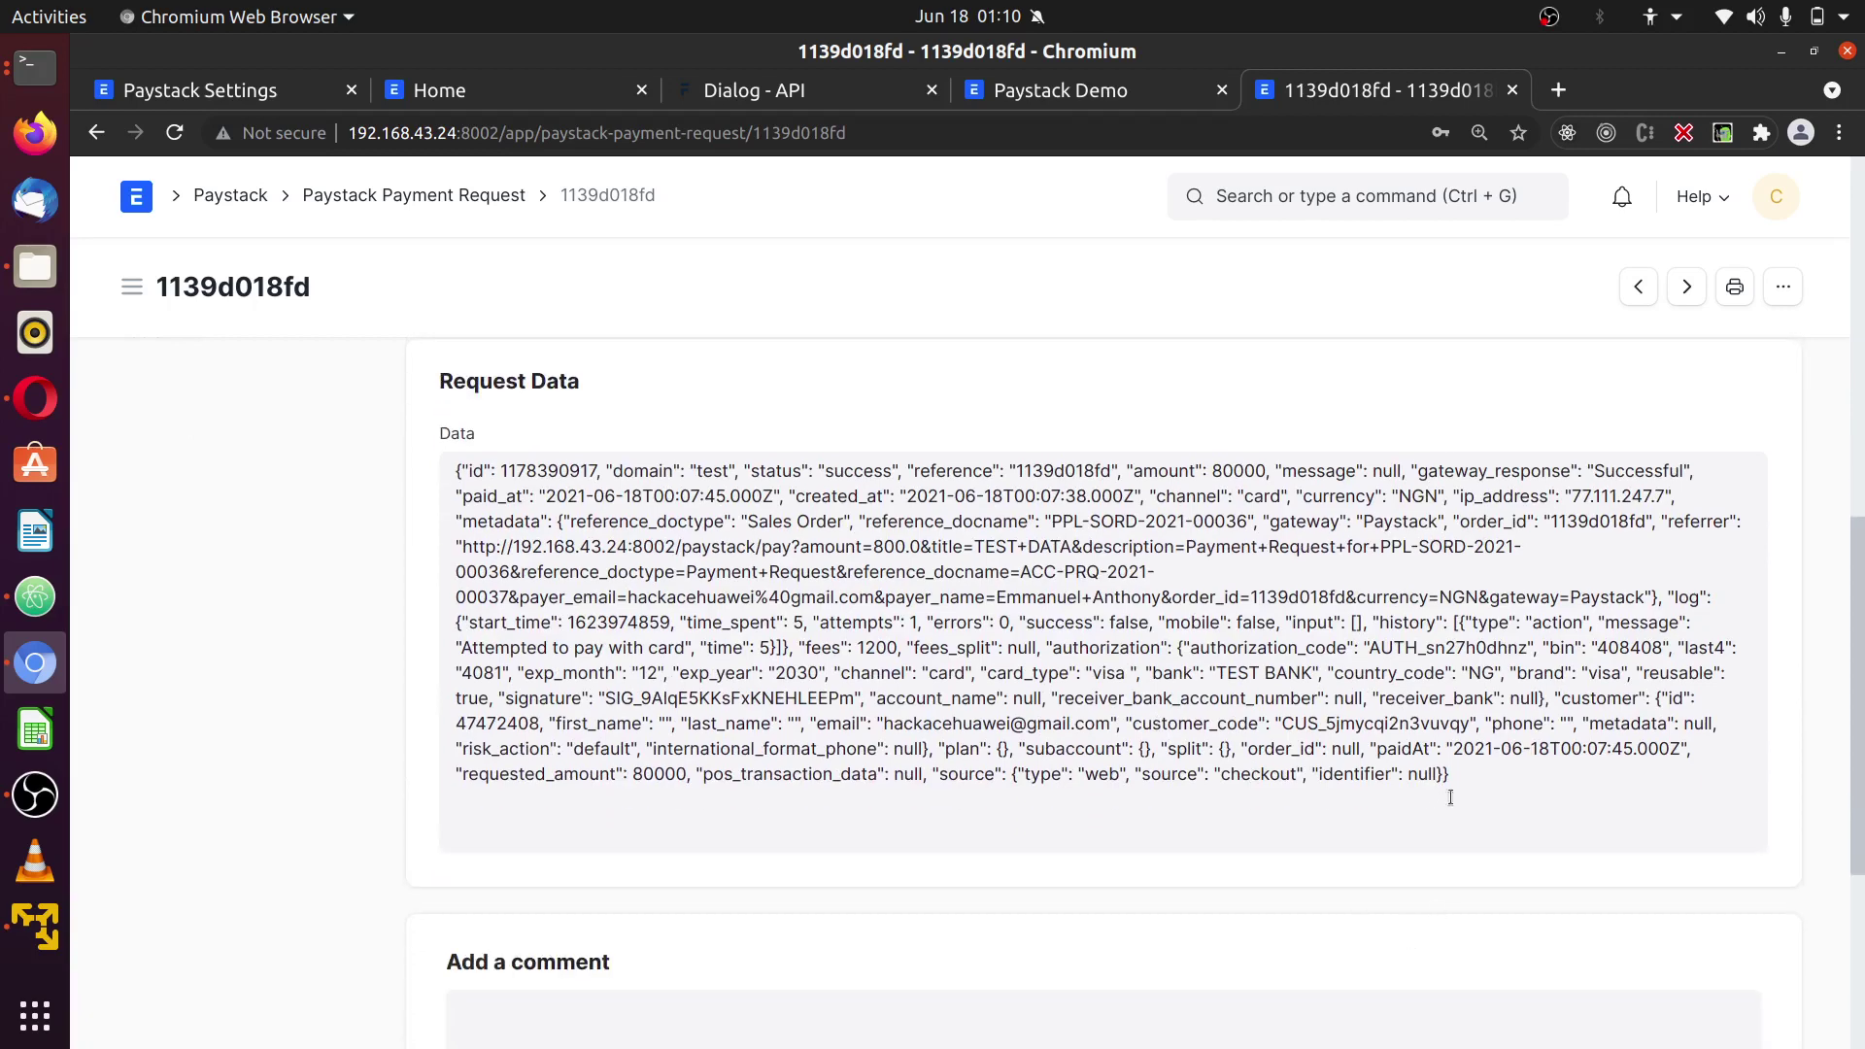
pyautogui.moveTo(1459, 793); pyautogui.dragTo(460, 465)
pyautogui.click(1514, 777)
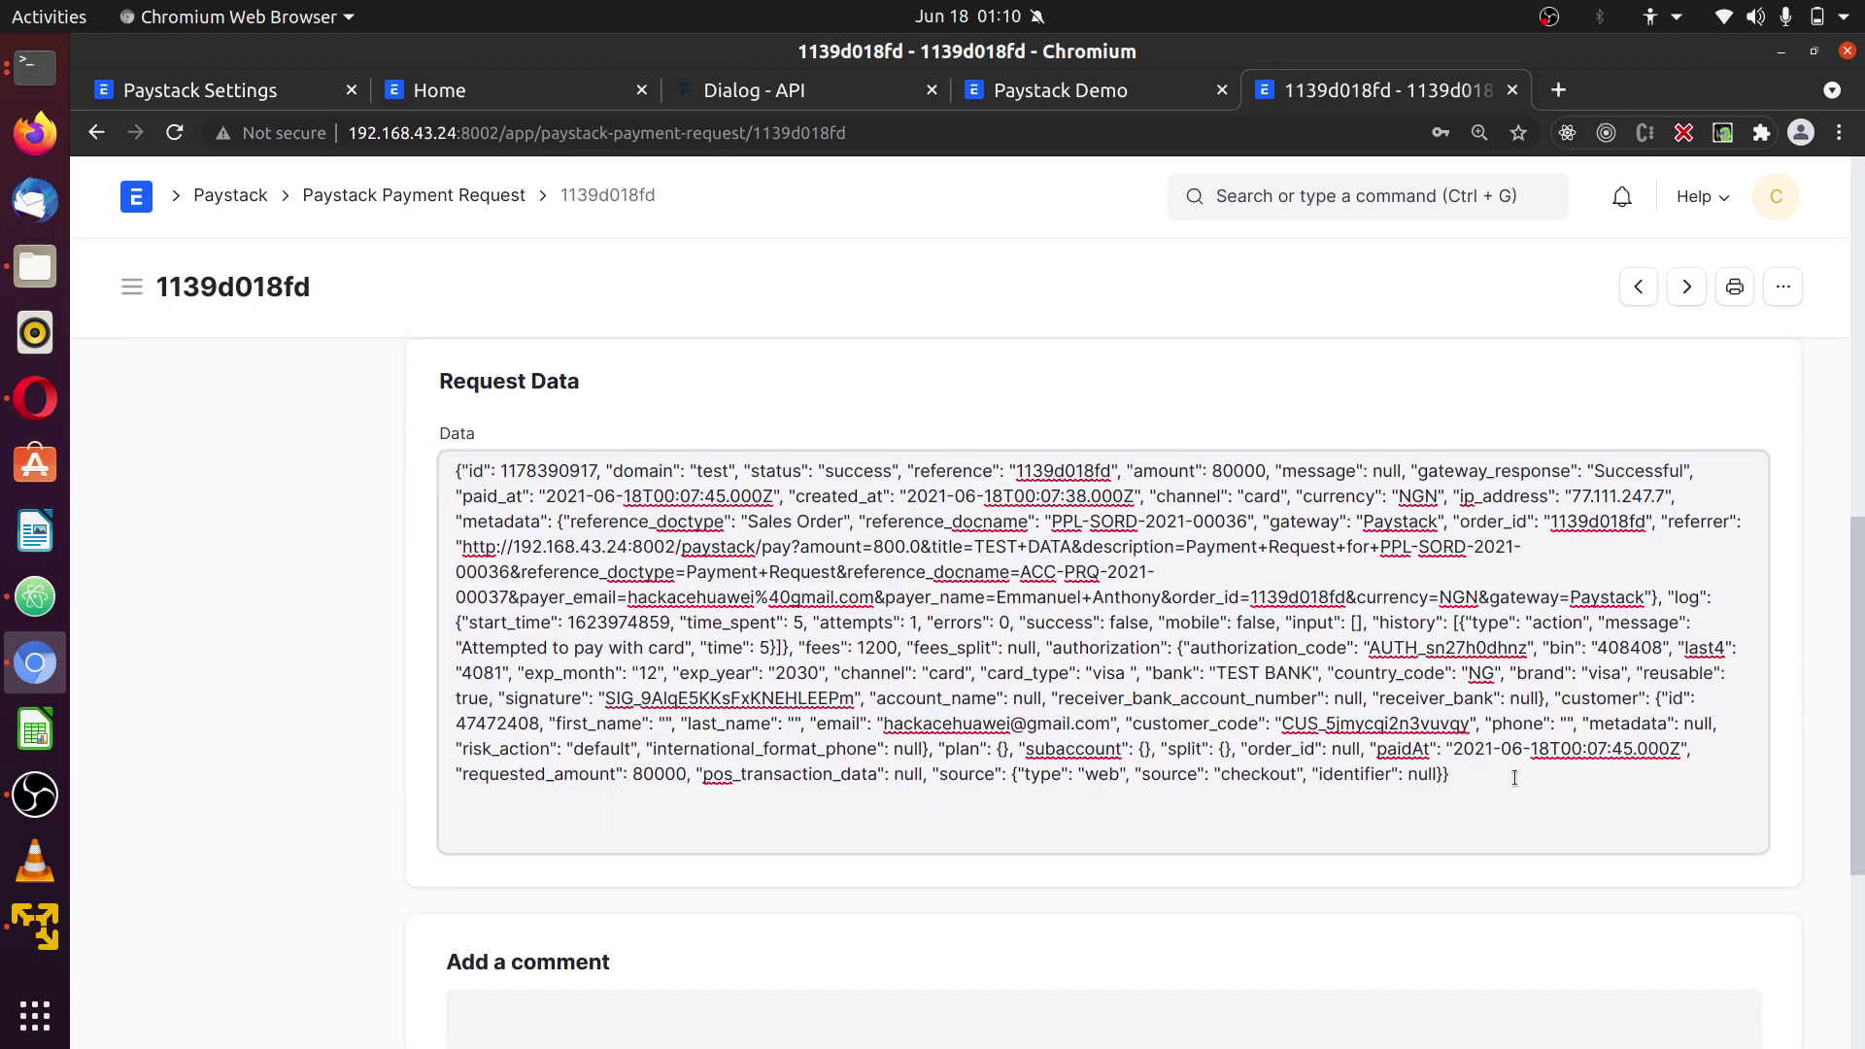
pyautogui.moveTo(1514, 777); pyautogui.dragTo(748, 540)
pyautogui.scroll(8, 1208, 947)
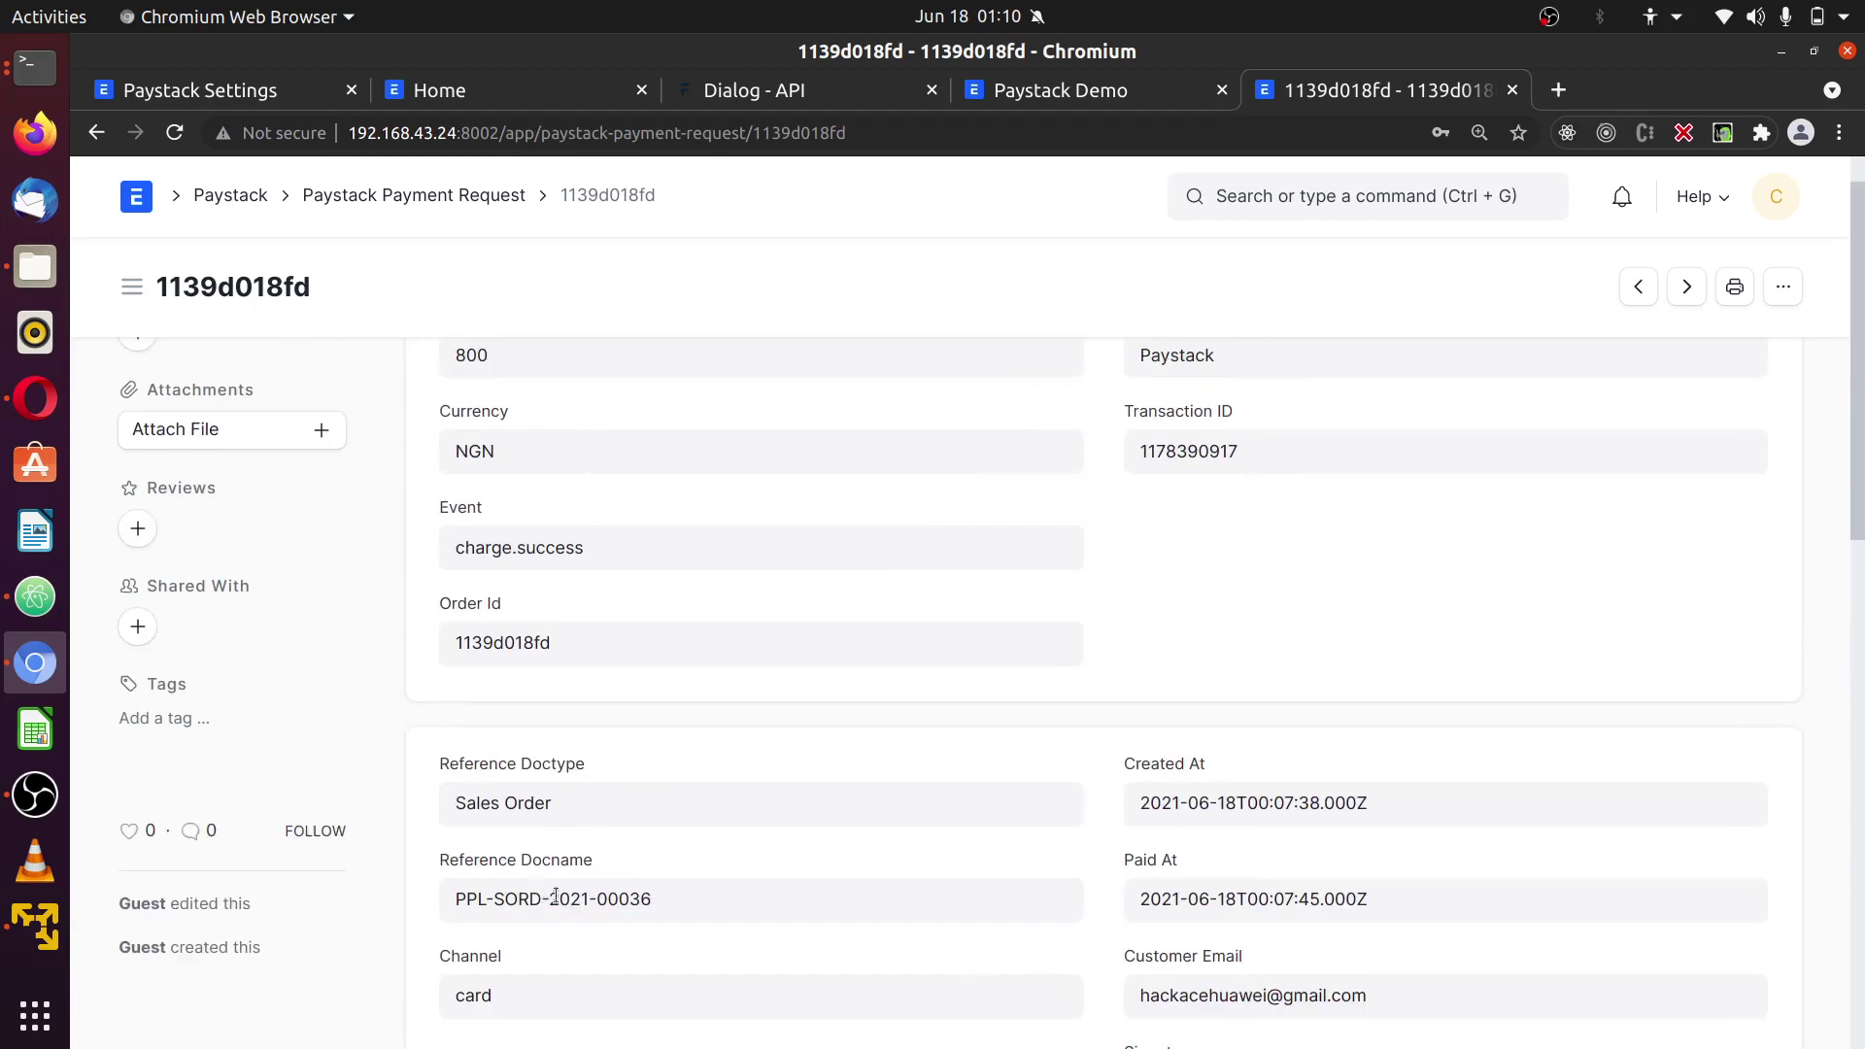
pyautogui.scroll(1, 819, 534)
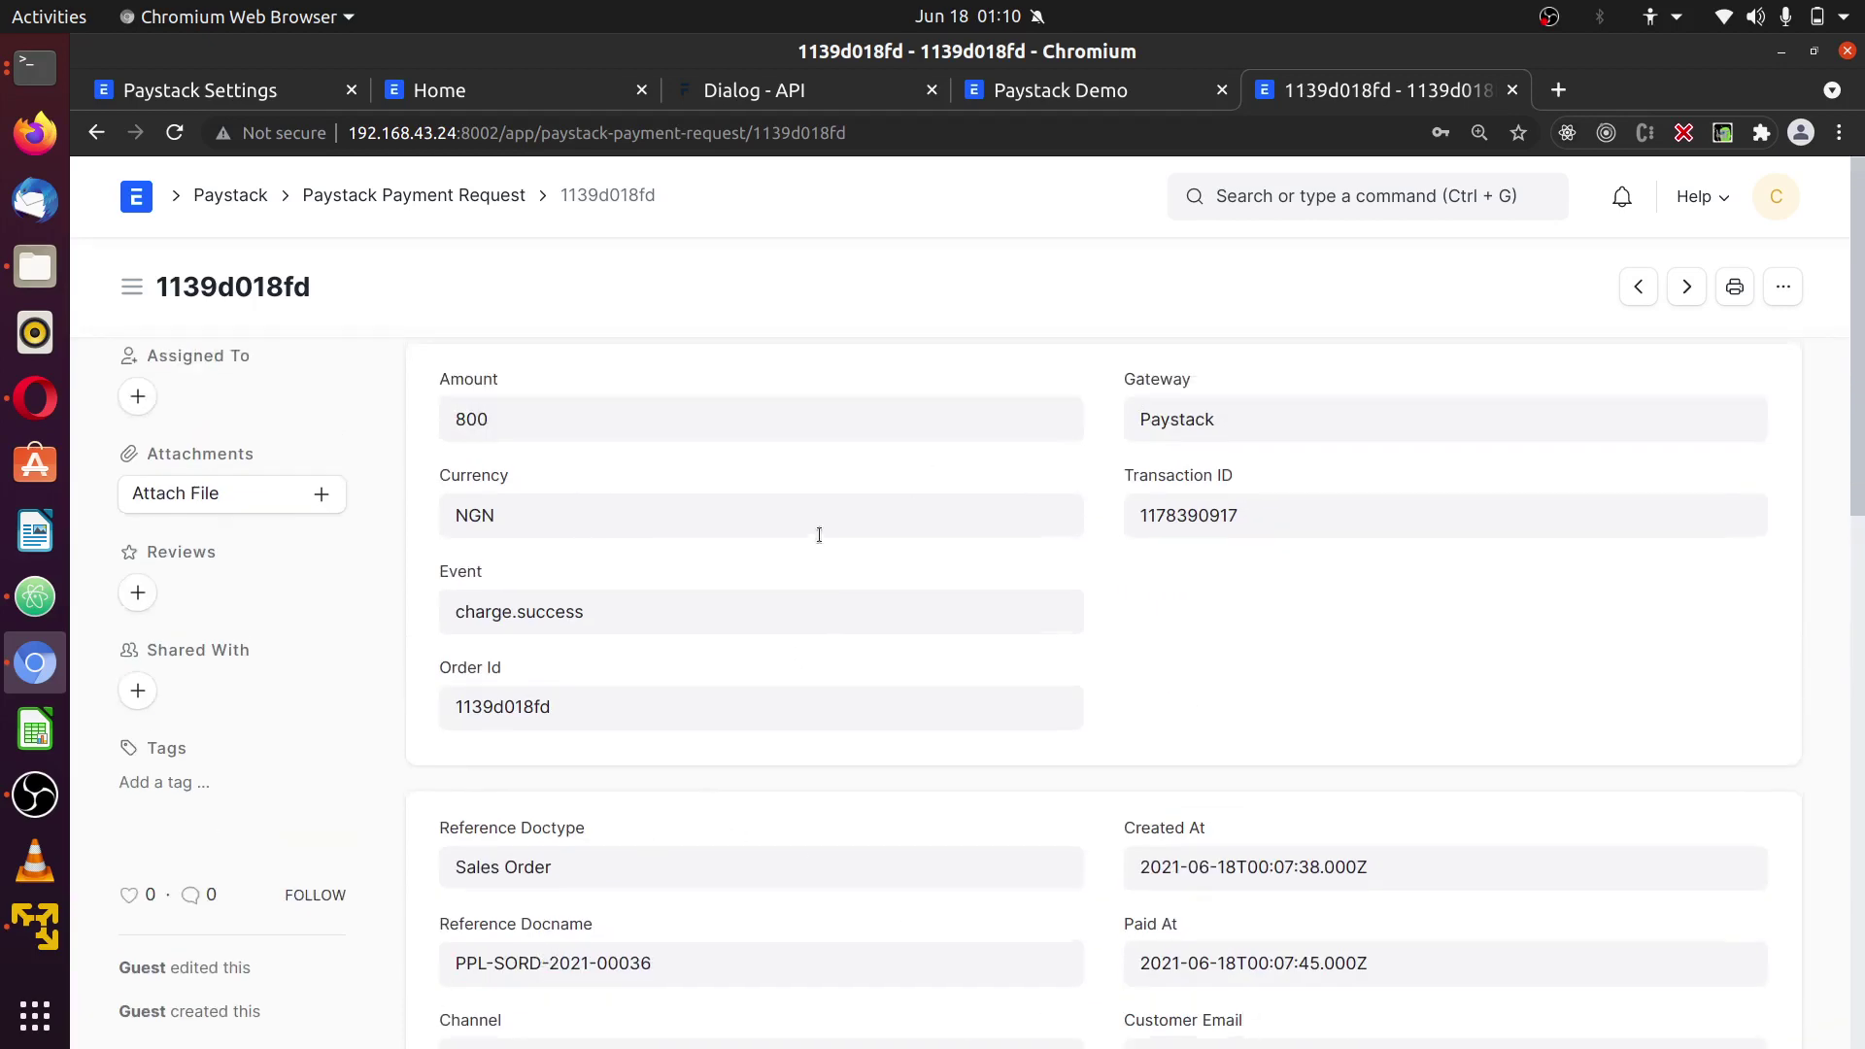
# - Go from the Home workspace to the Selling workspace
pyautogui.click(1292, 198)
pyautogui.click(138, 206)
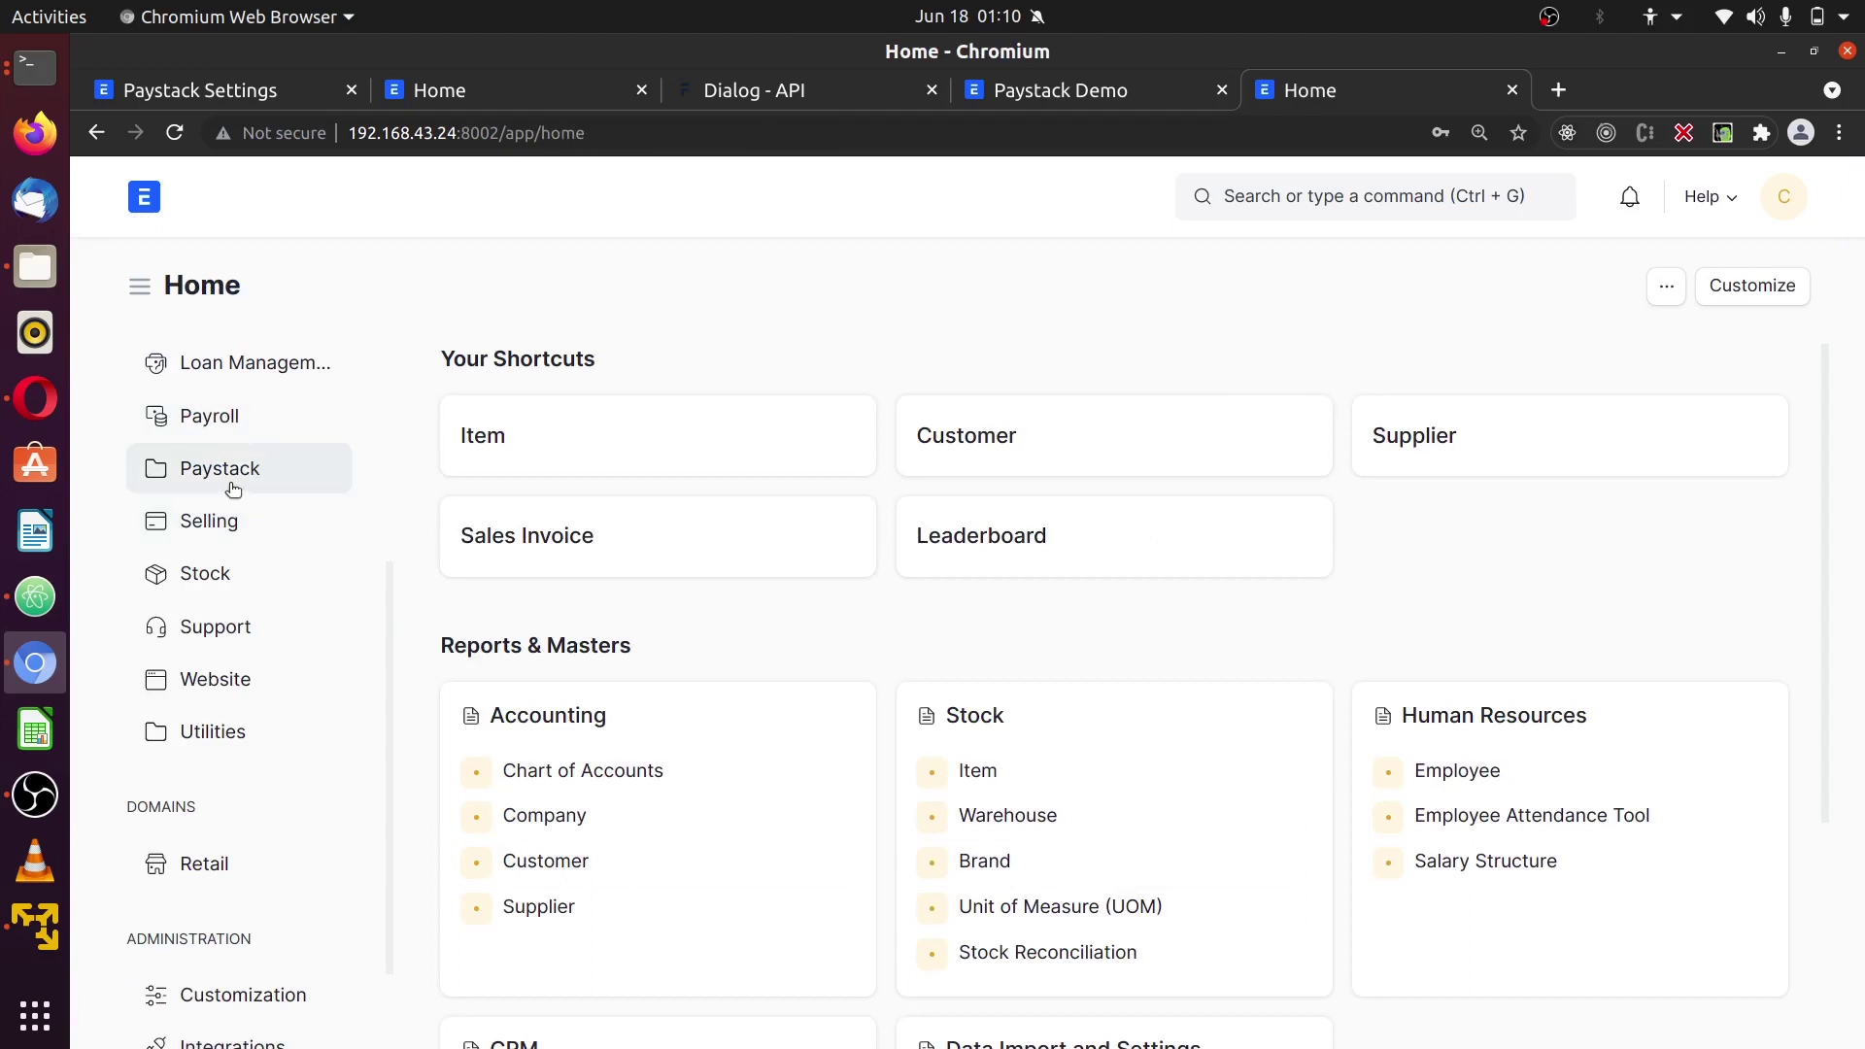
pyautogui.scroll(4, 229, 491)
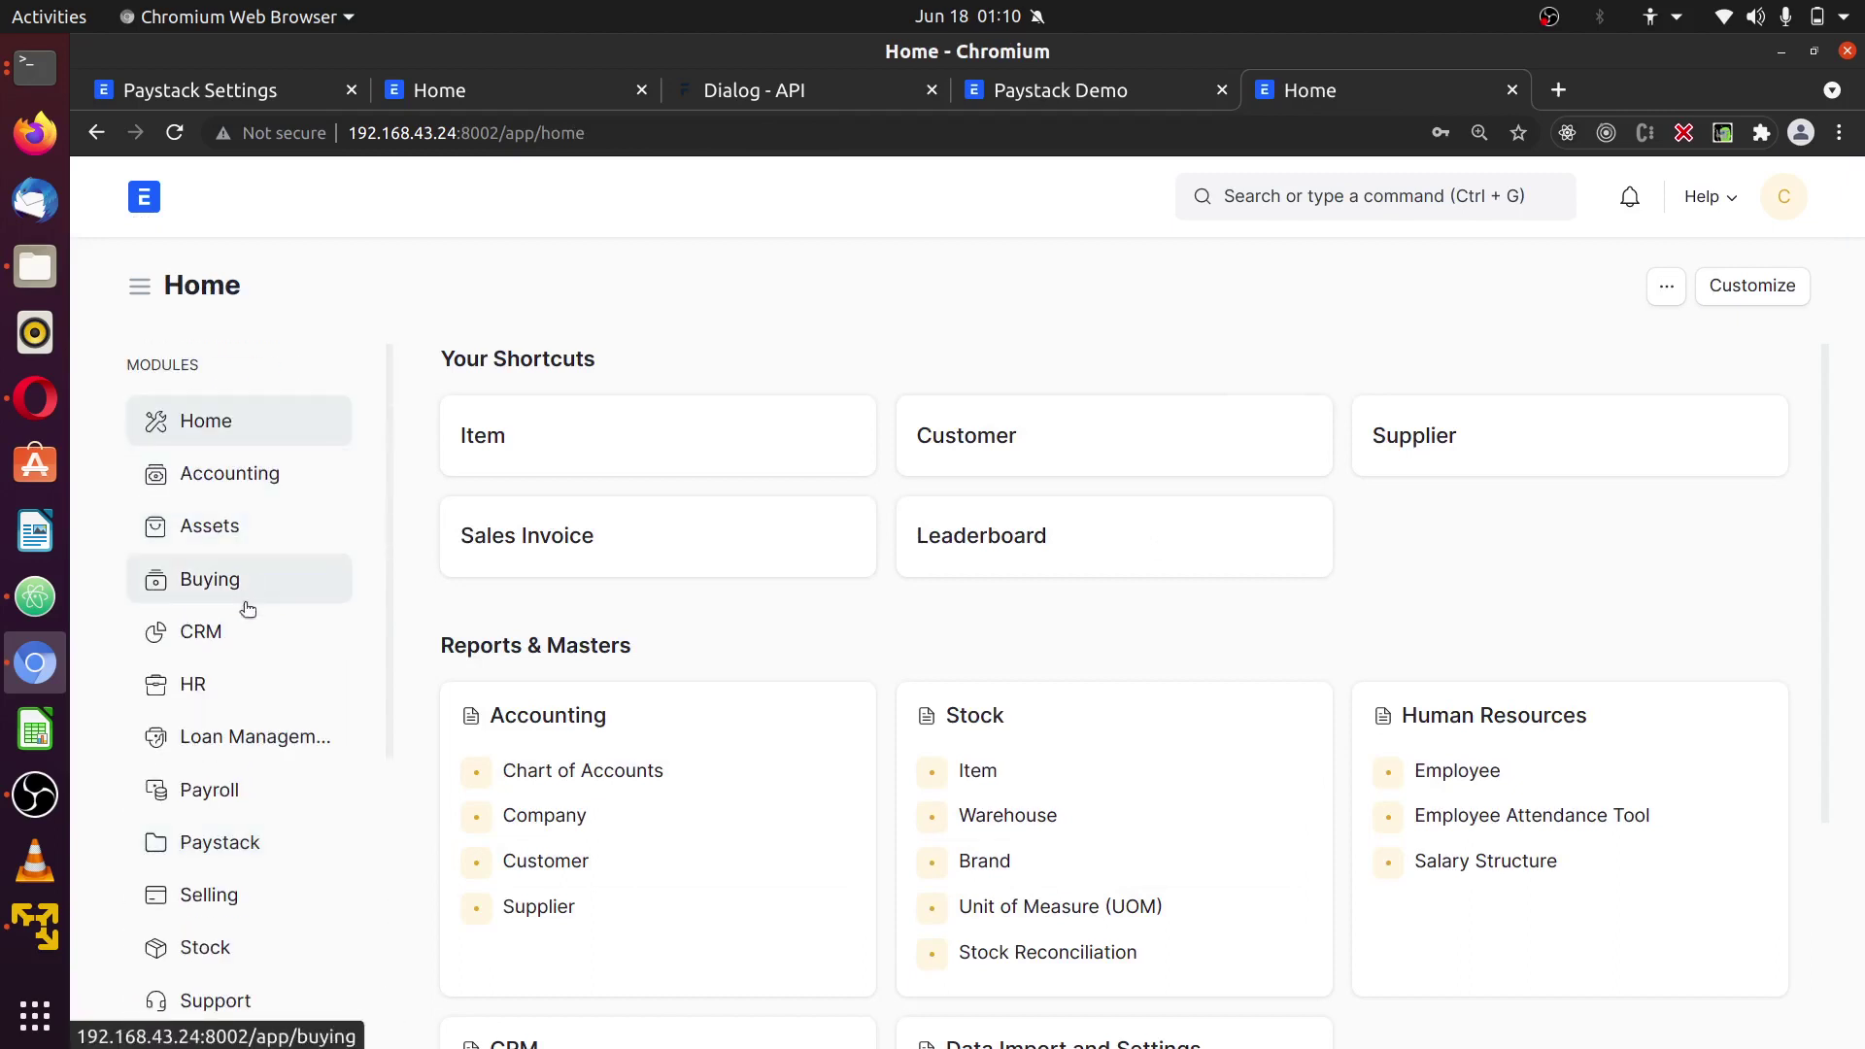
pyautogui.scroll(-3, 272, 807)
pyautogui.click(246, 812)
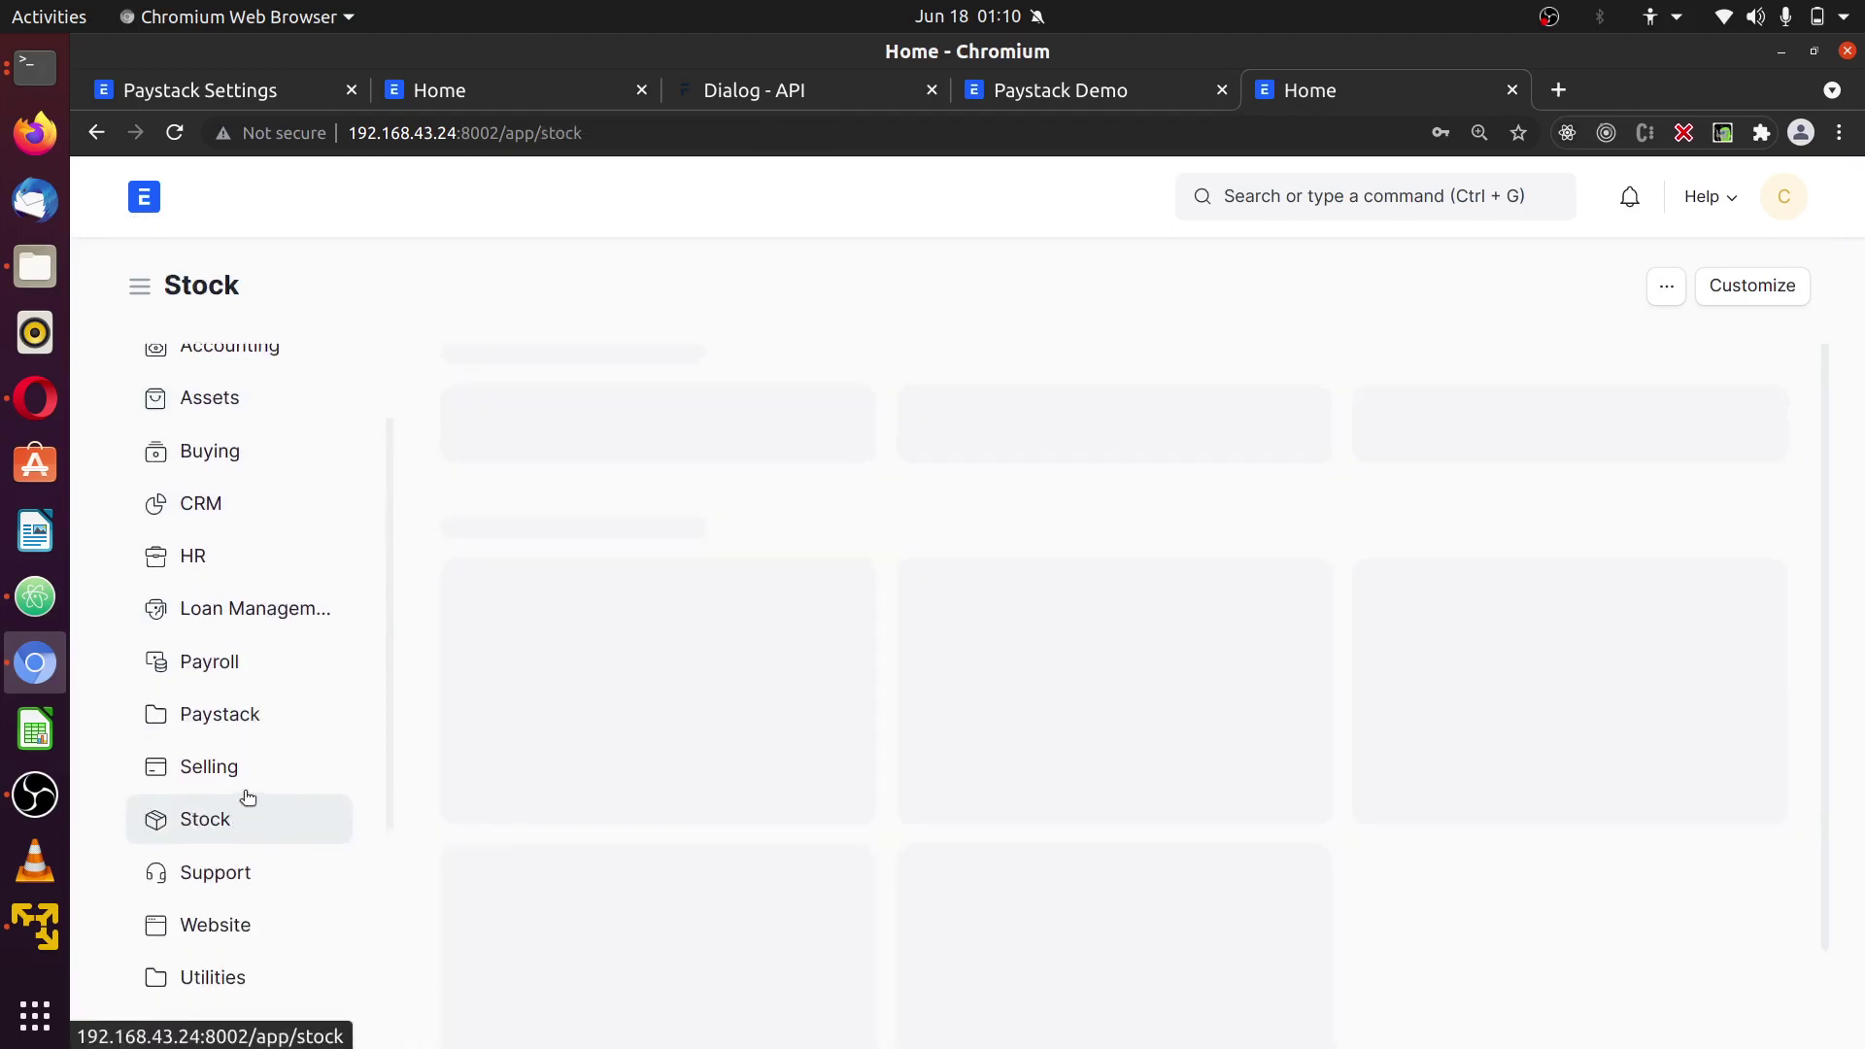
pyautogui.click(245, 778)
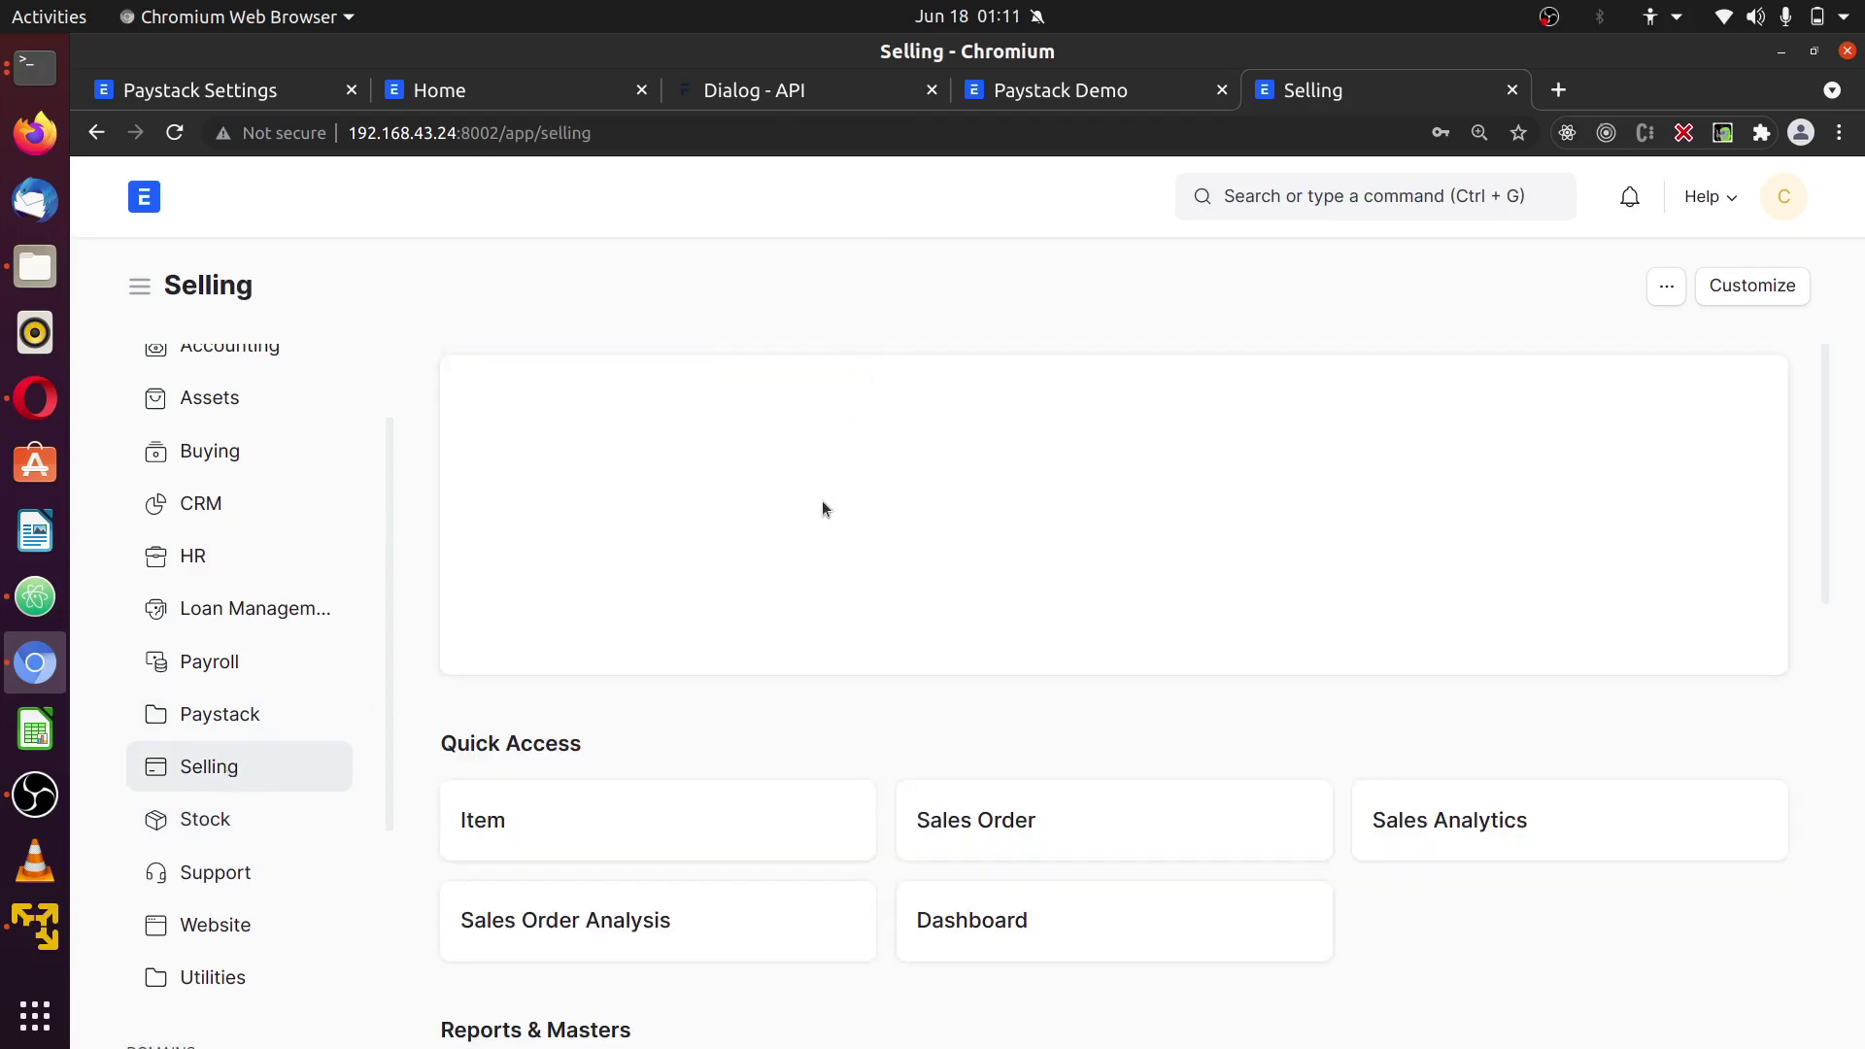
# - Refresh the Sales Order list and open order PPL-SORD-2021-00035
pyautogui.scroll(-3, 1063, 792)
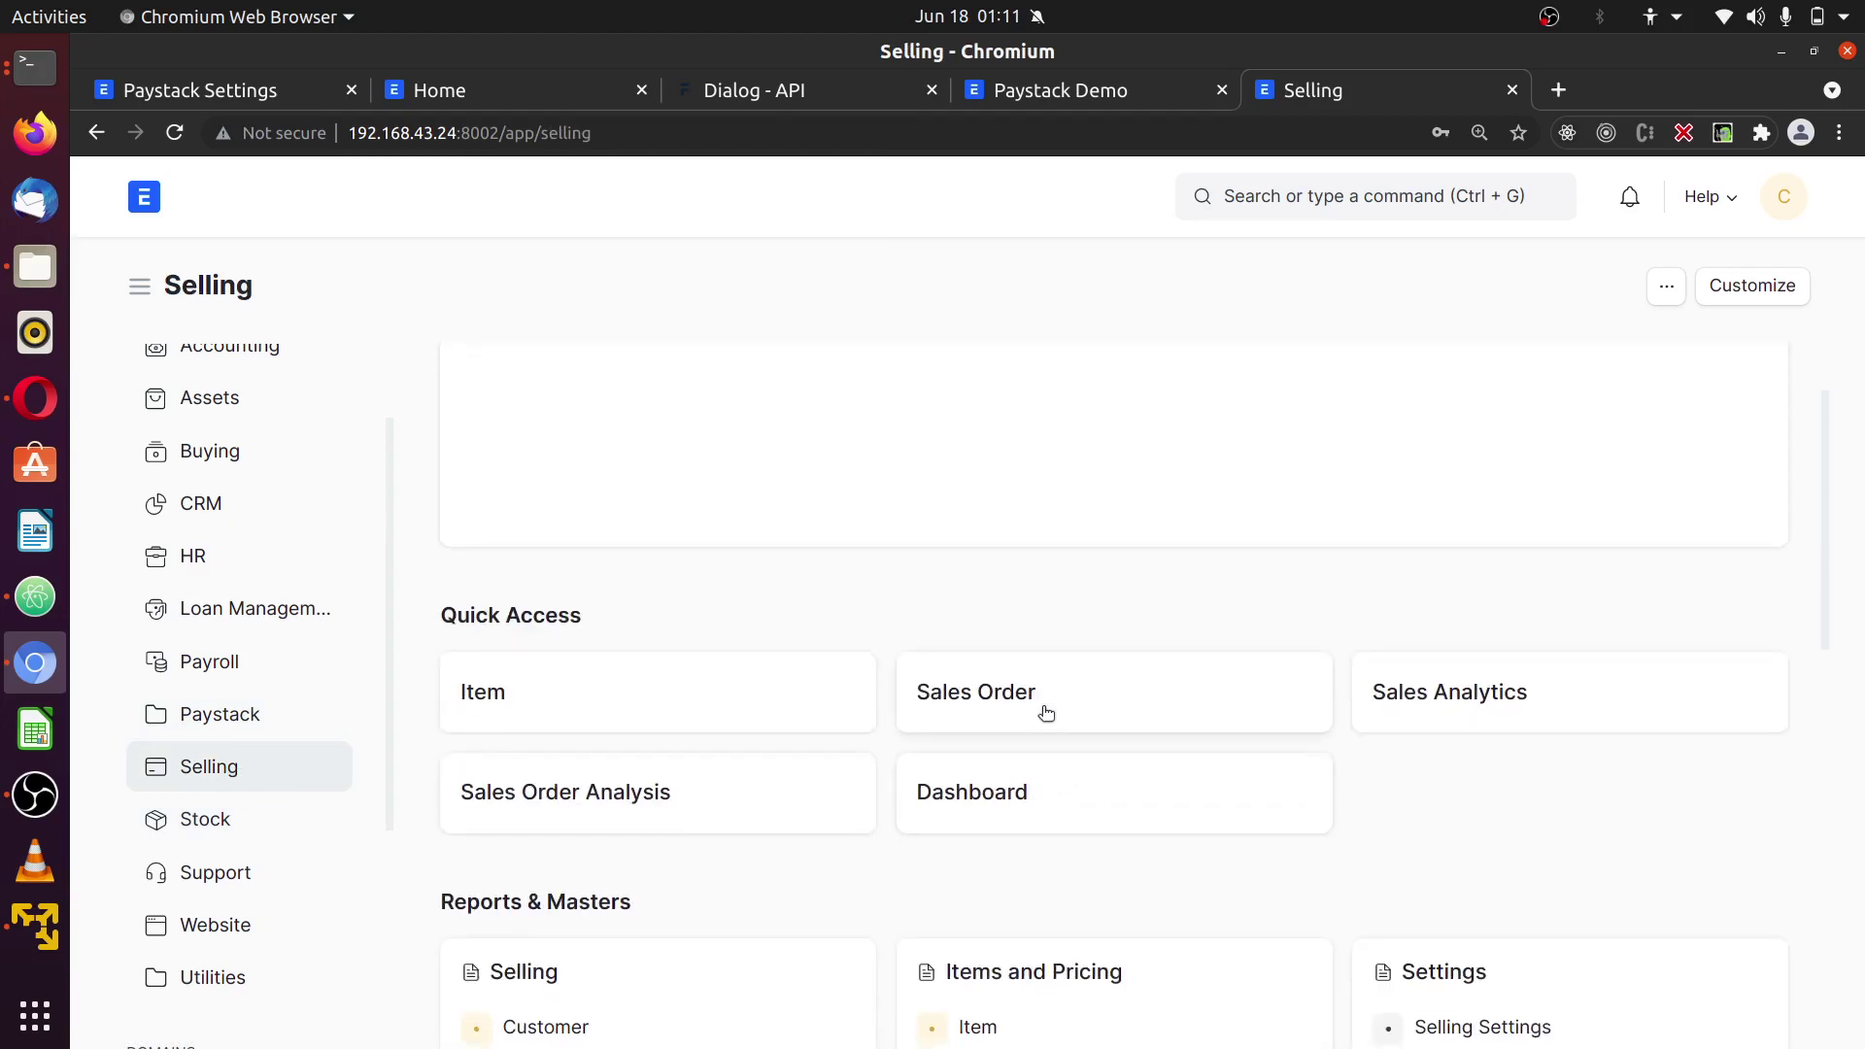
pyautogui.click(1046, 714)
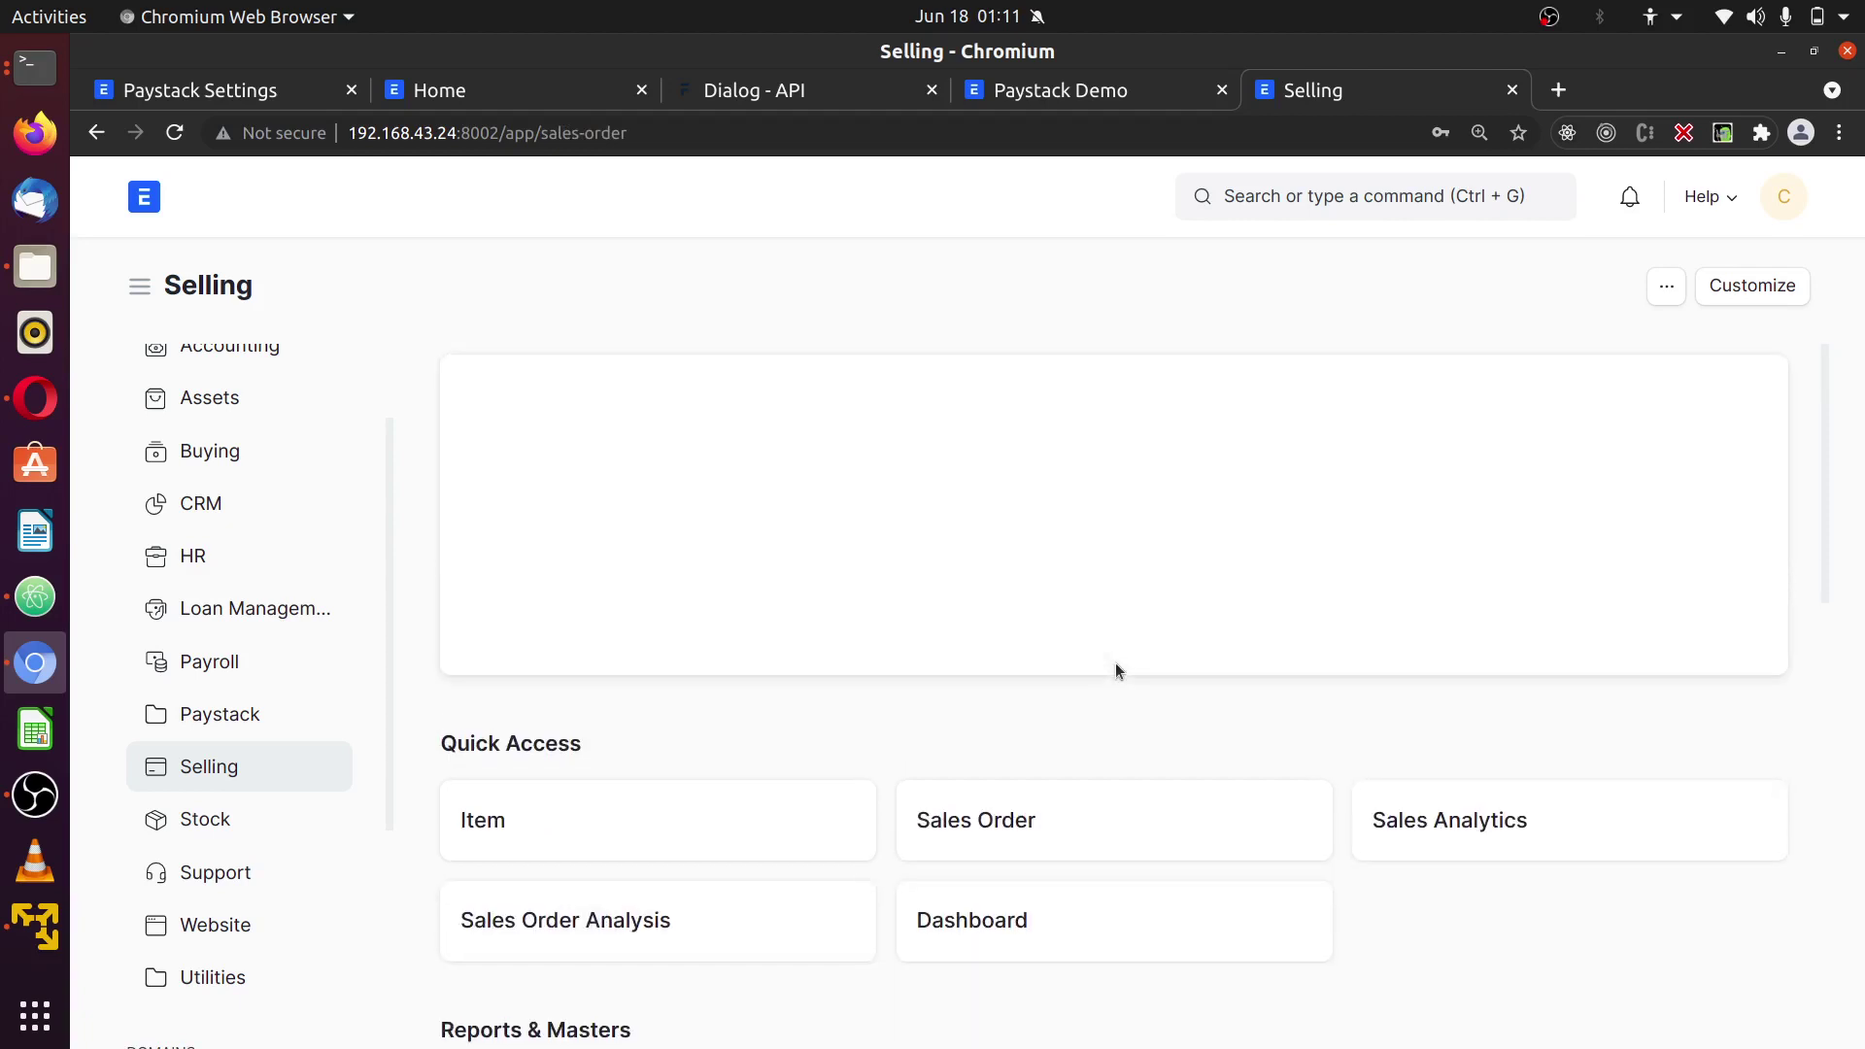
pyautogui.click(1040, 824)
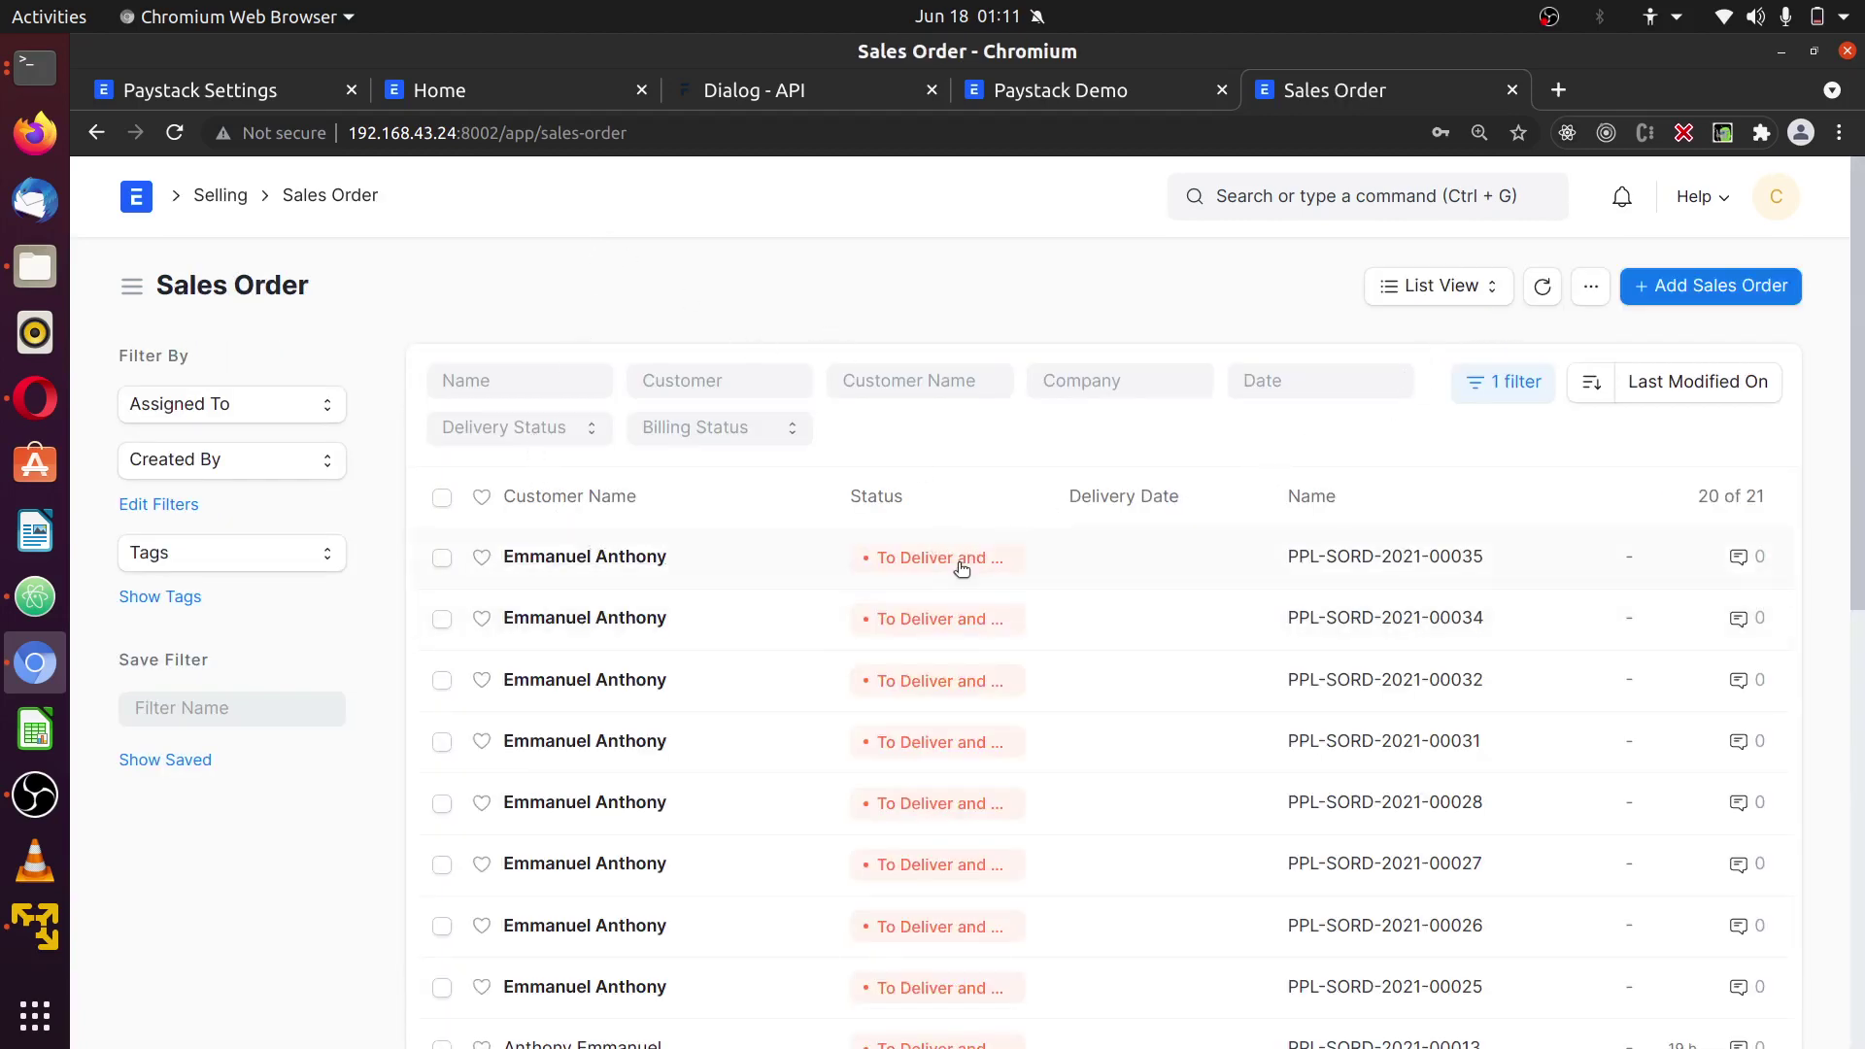
pyautogui.click(1542, 287)
pyautogui.scroll(-4, 1682, 602)
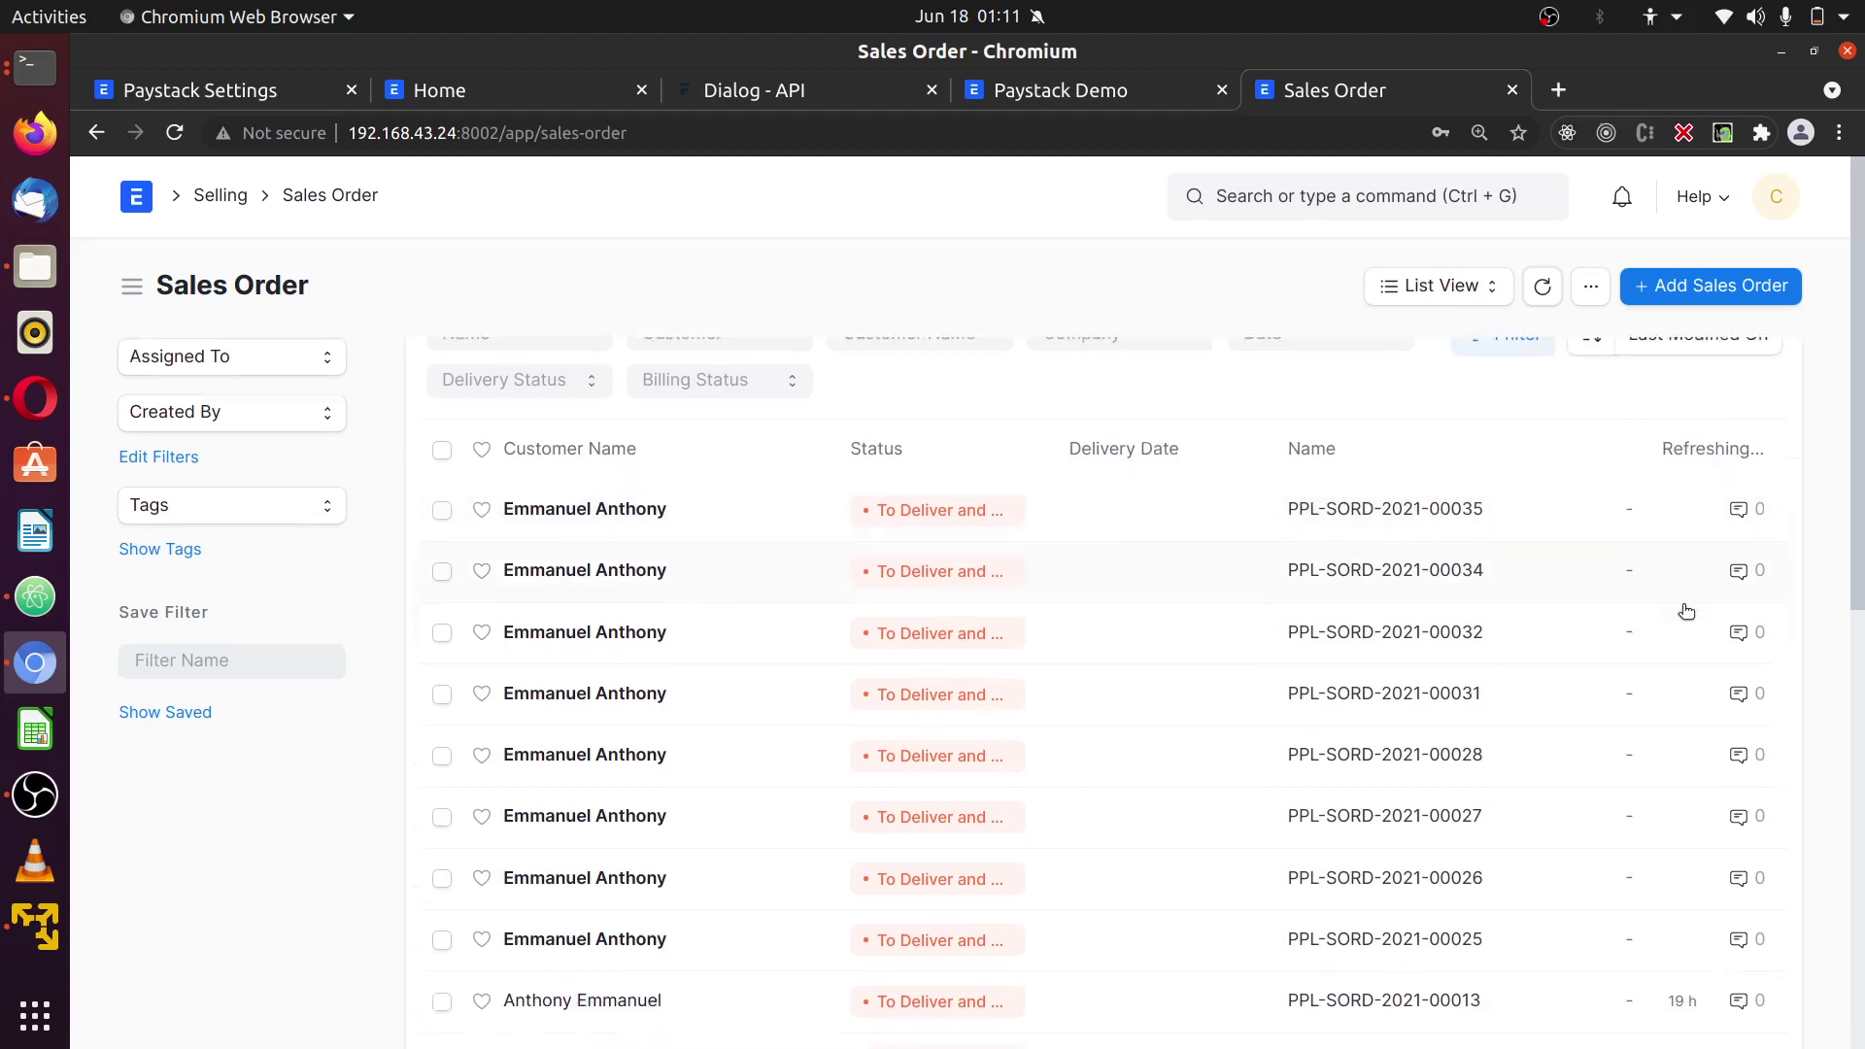
pyautogui.scroll(4, 1686, 625)
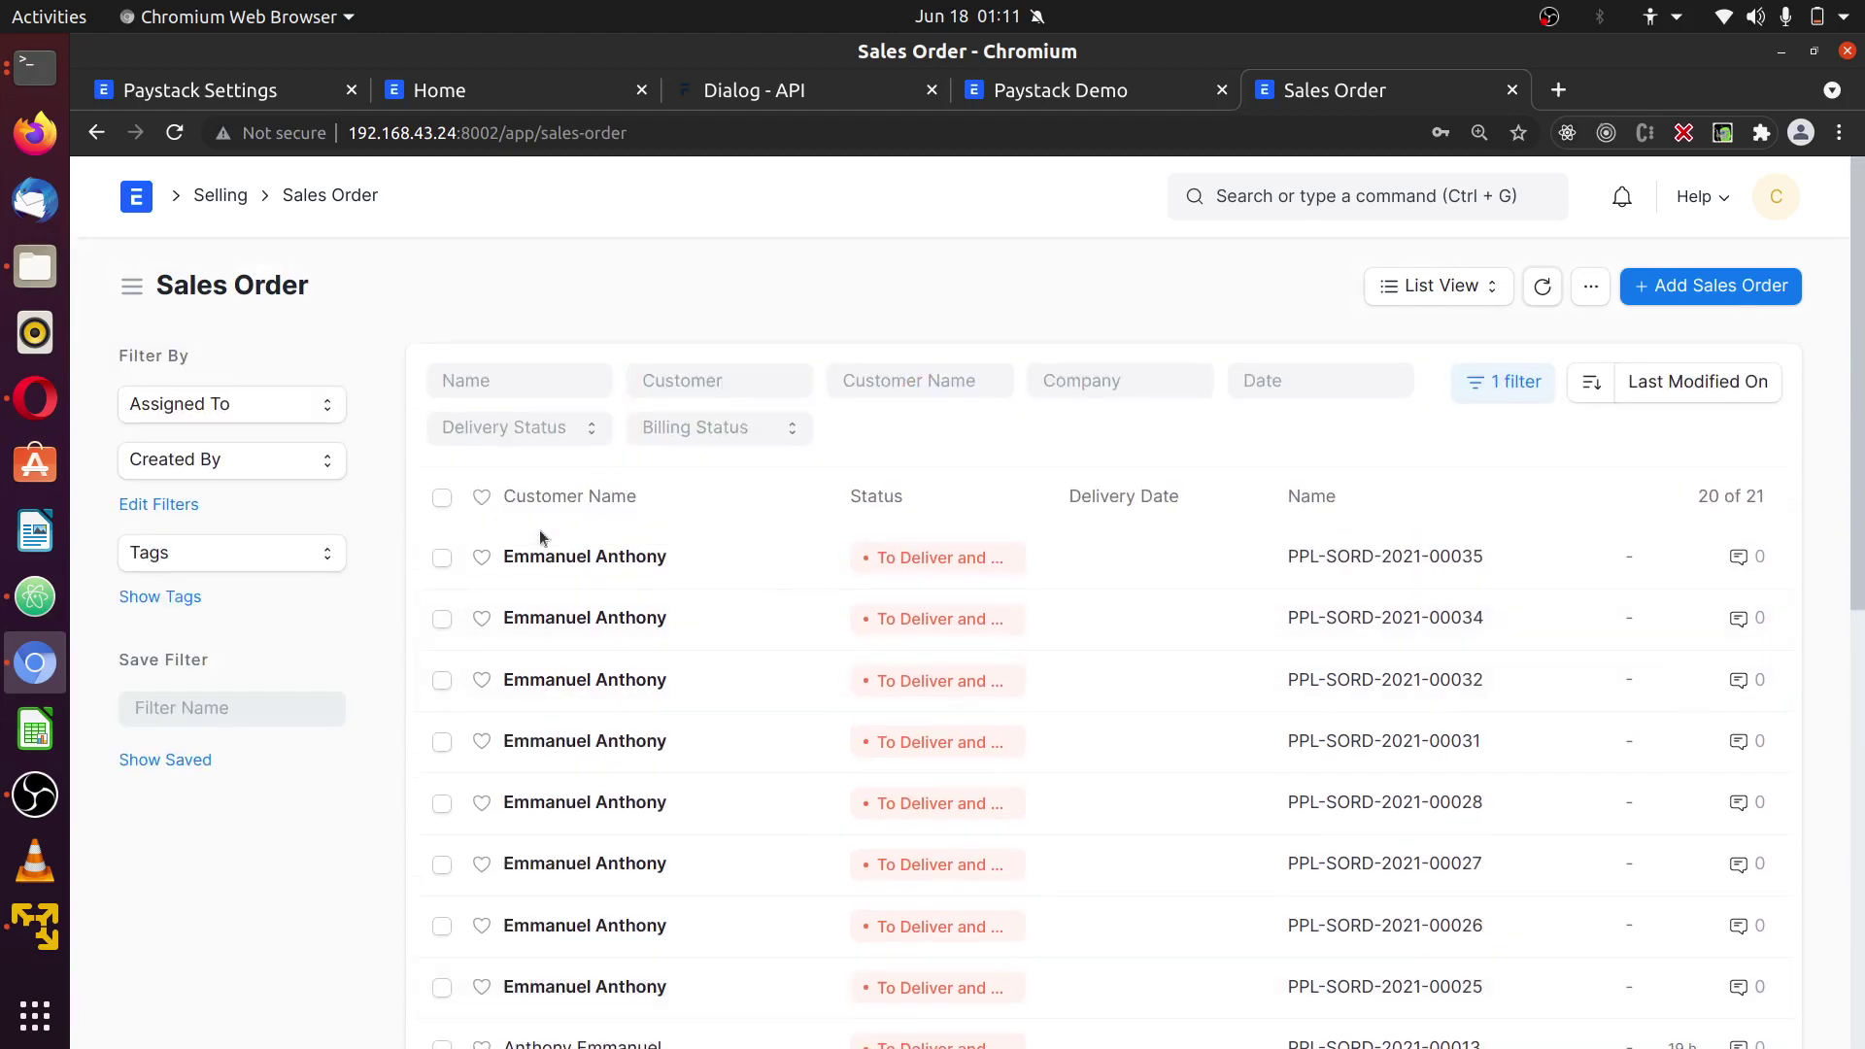
pyautogui.click(573, 566)
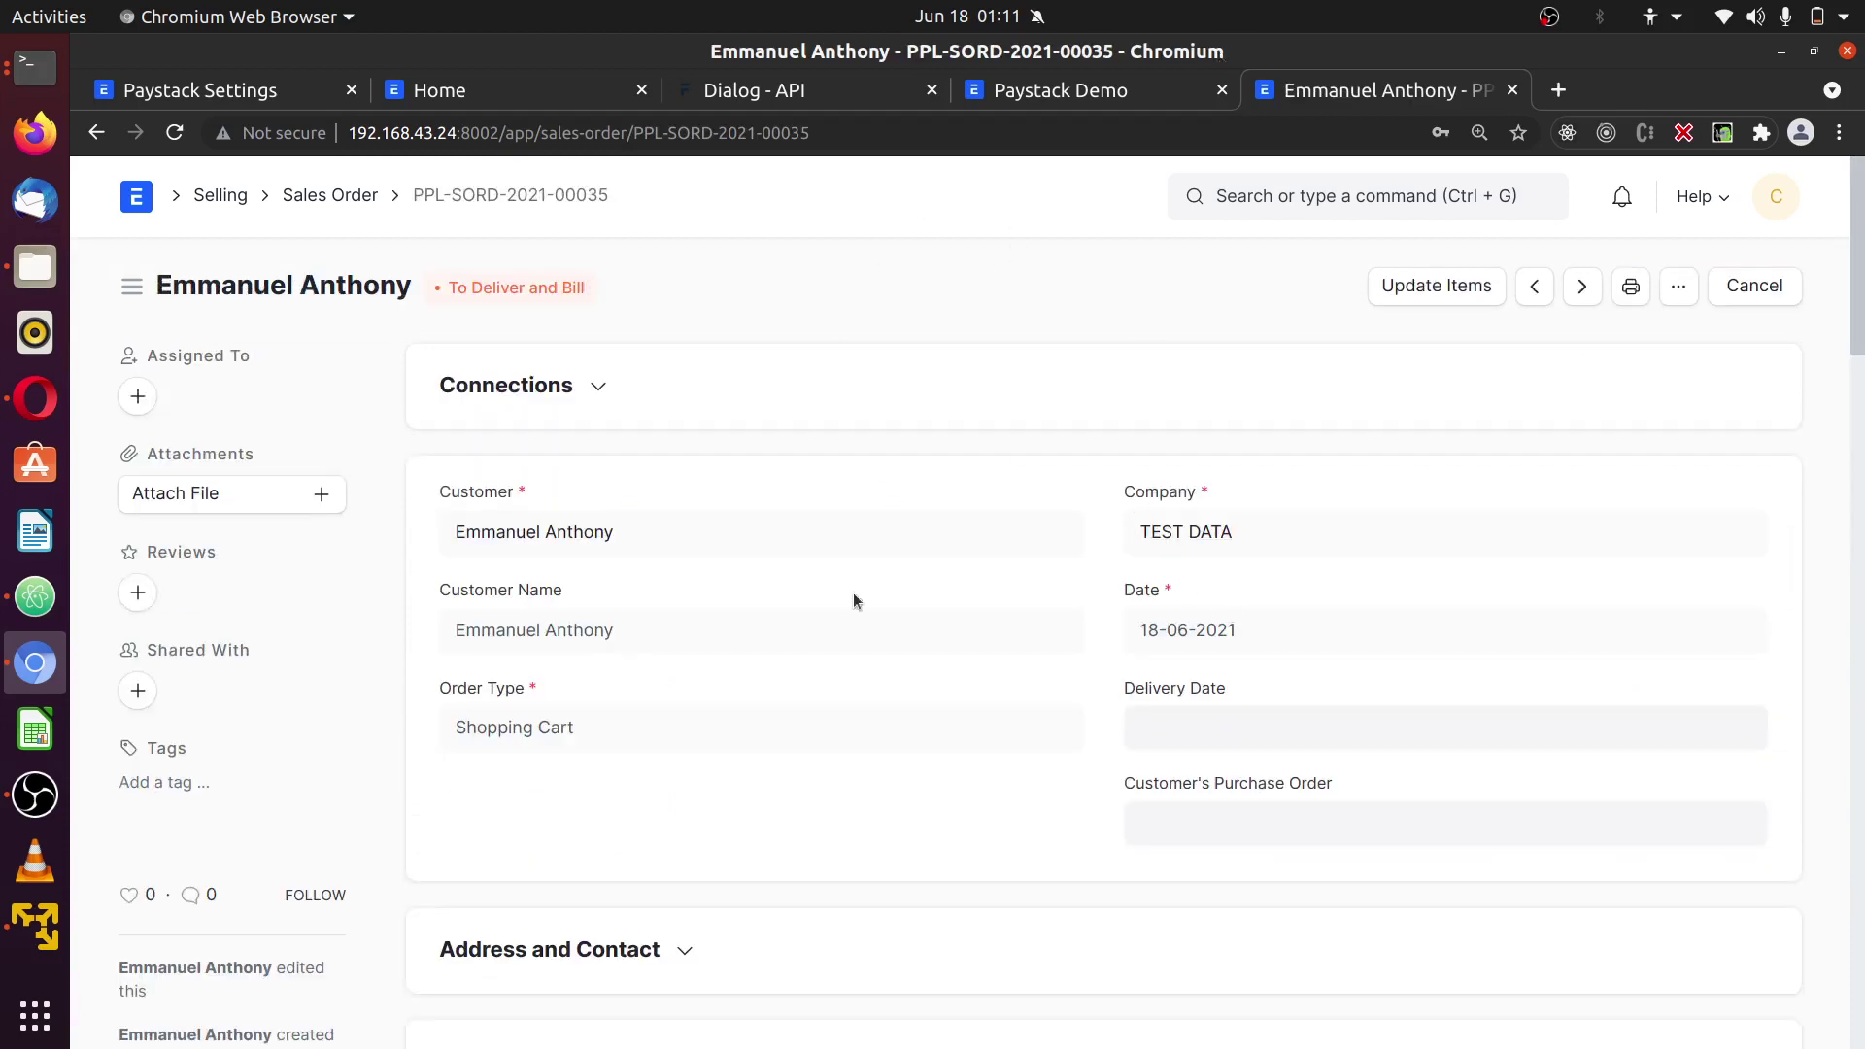
# - Check the portal order page, then load sales order PPL-SORD-2021-00036 by editing the URL
pyautogui.click(831, 136)
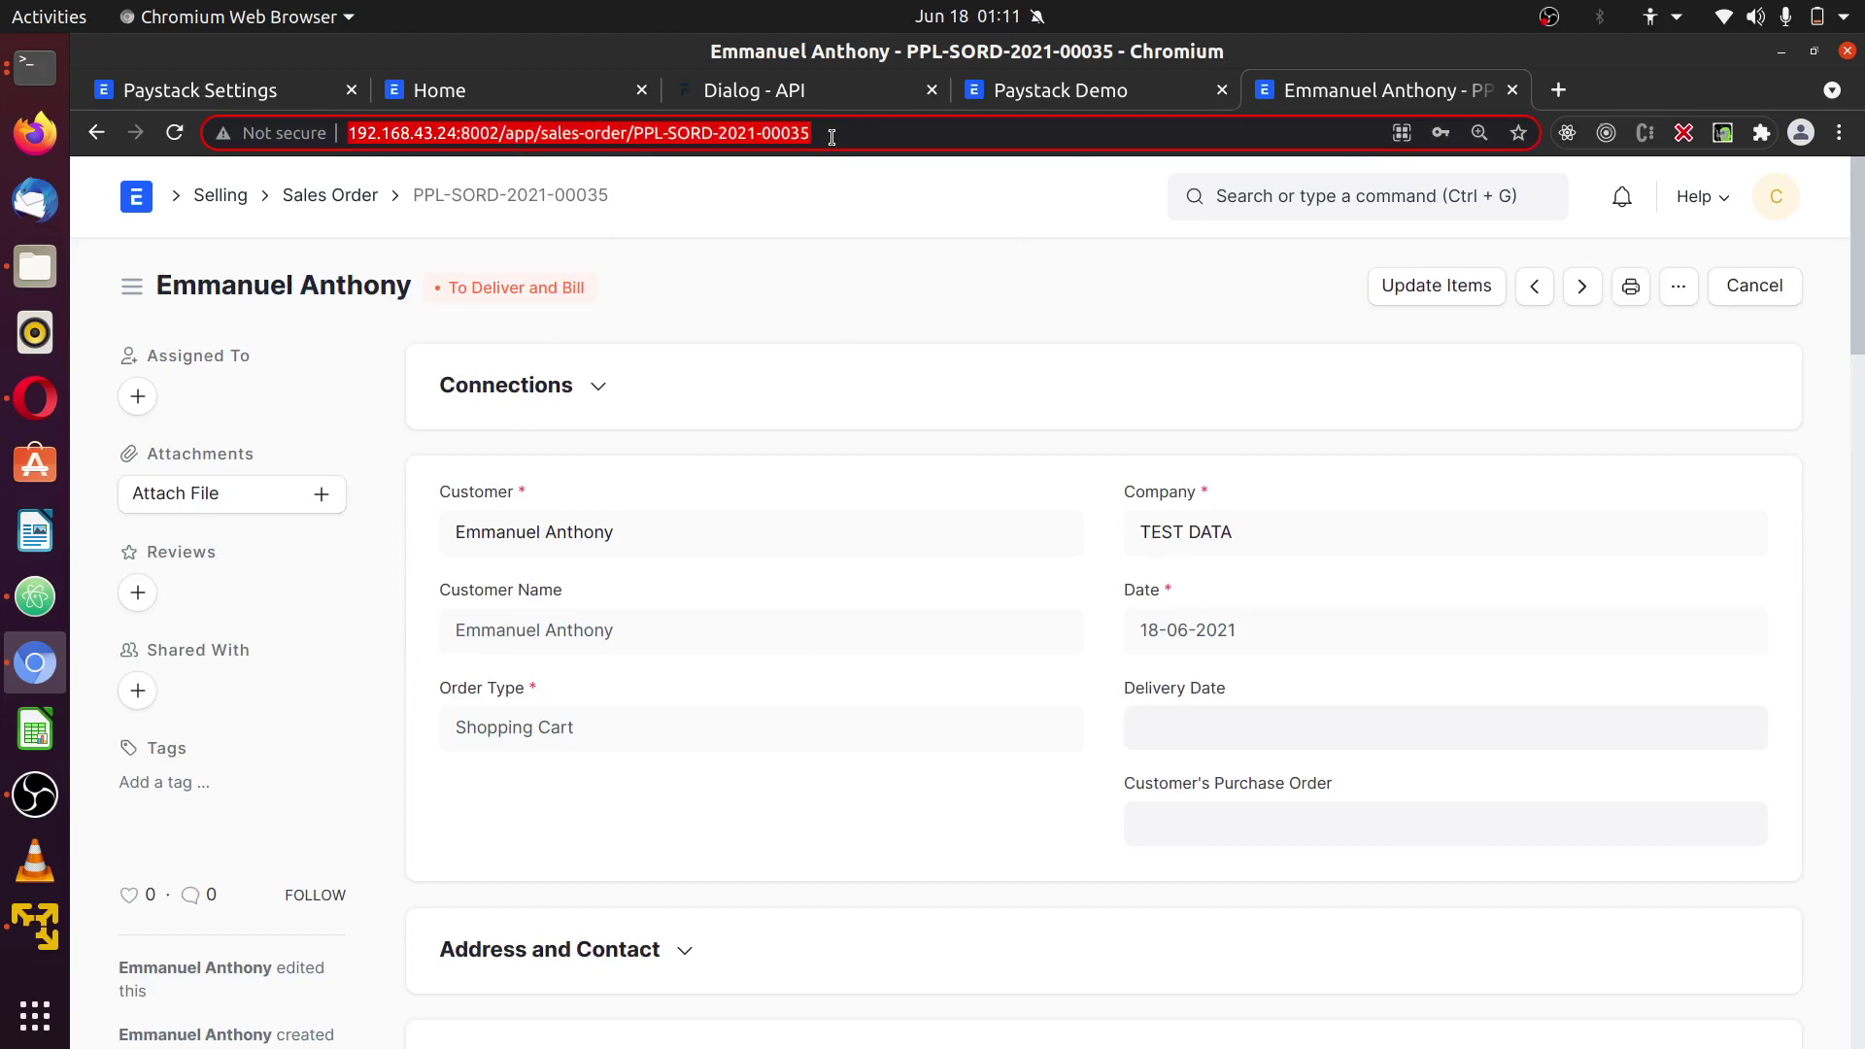
pyautogui.click(44, 411)
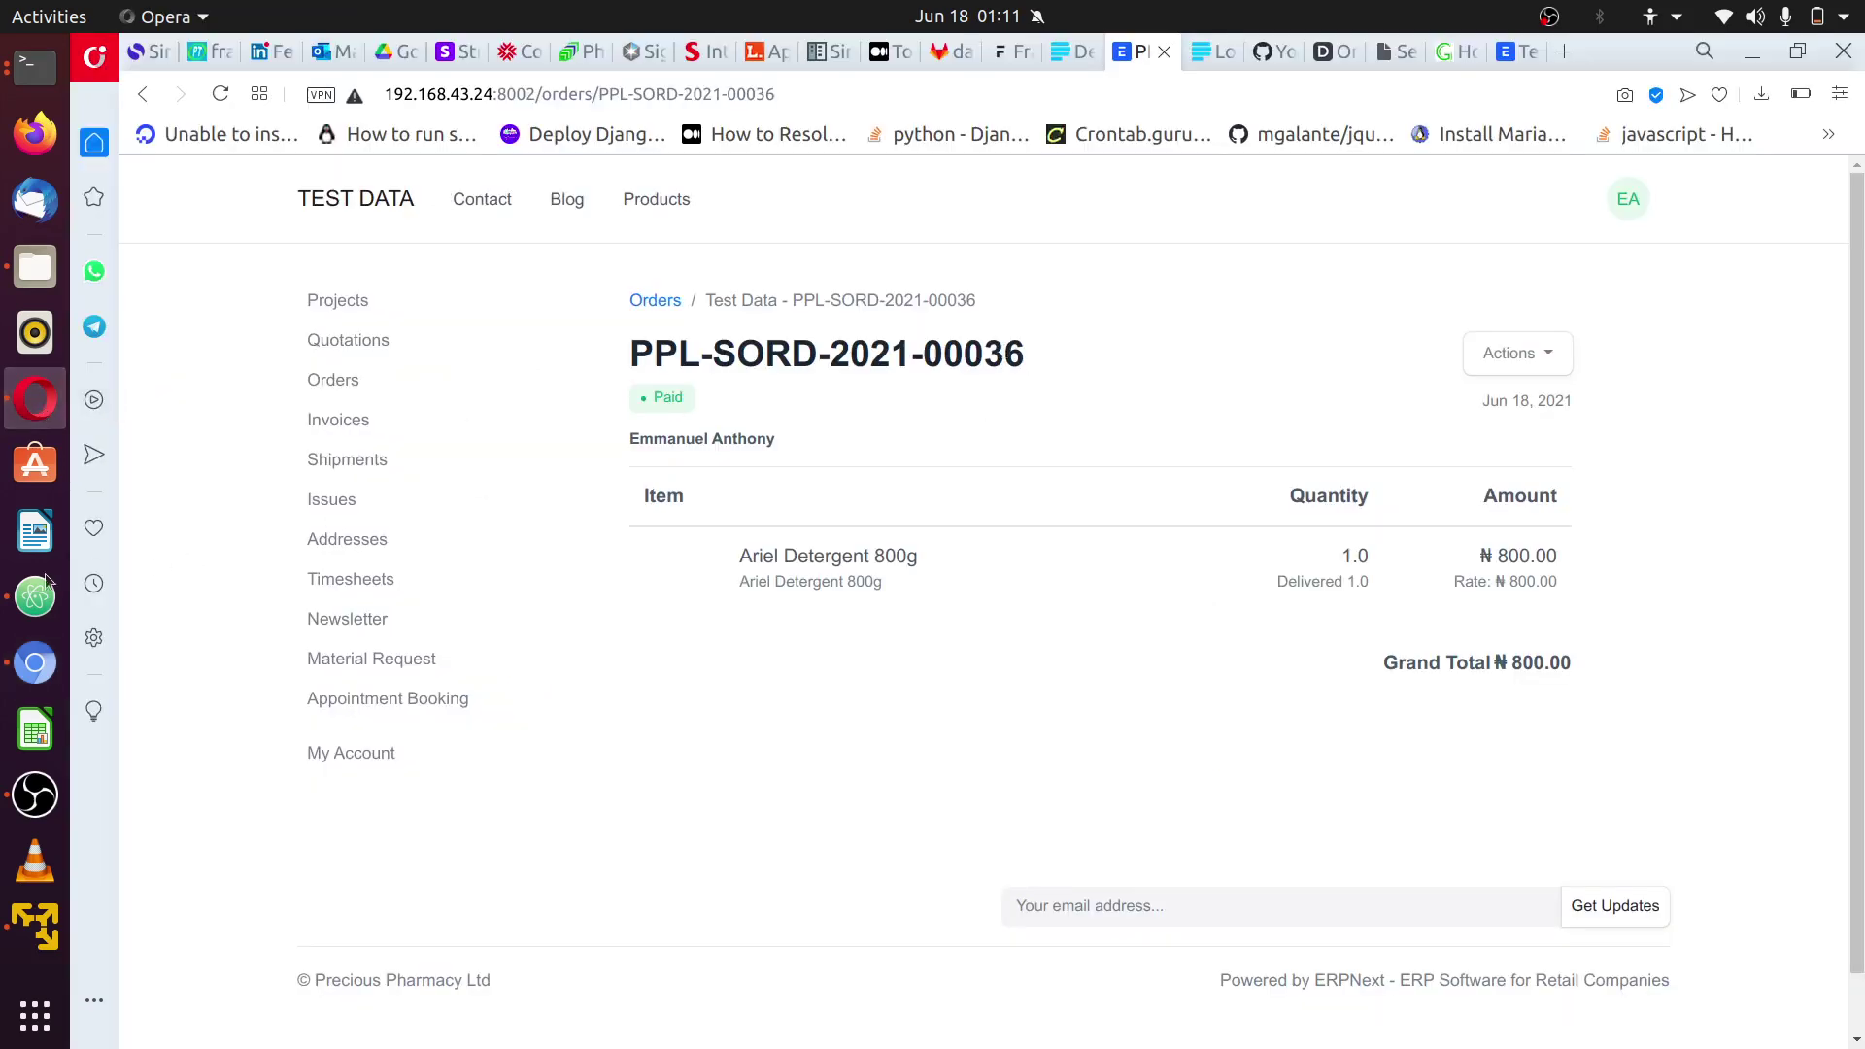
pyautogui.click(40, 664)
pyautogui.click(831, 138)
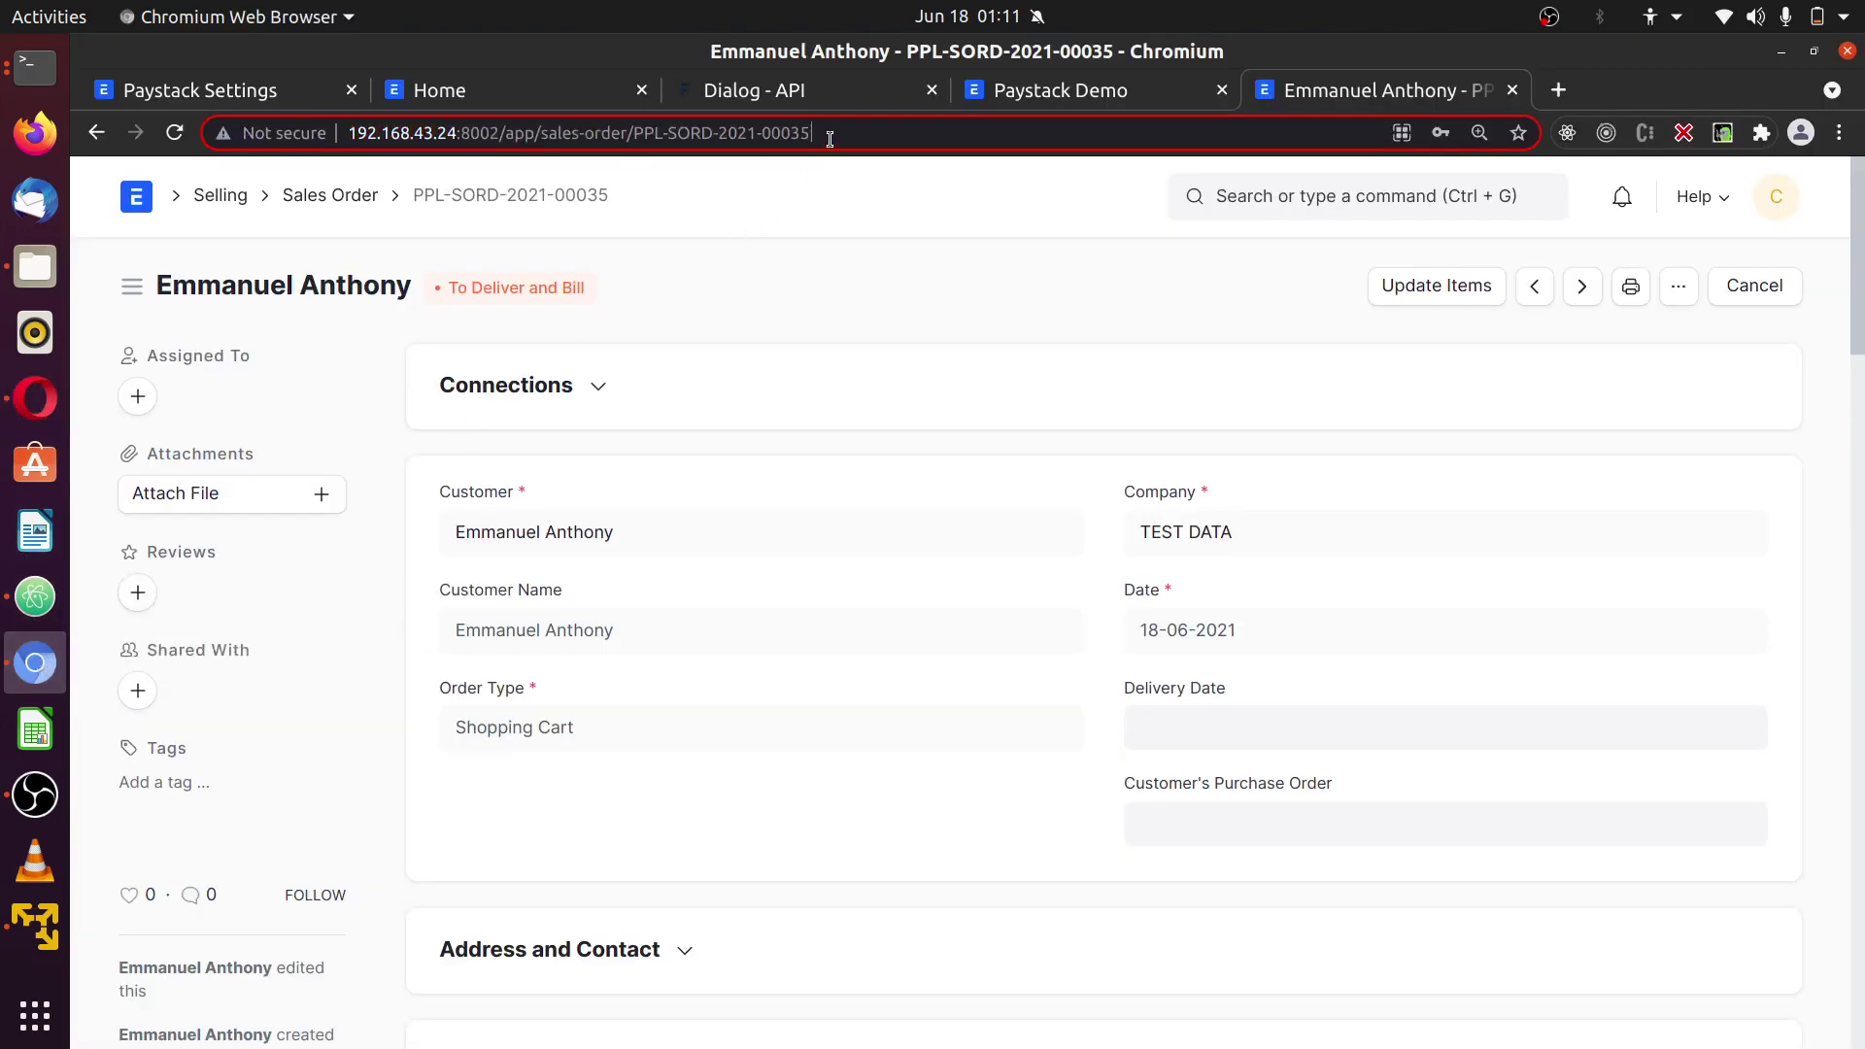
pyautogui.press('BackSpace')
pyautogui.write('6')
pyautogui.press('Return')
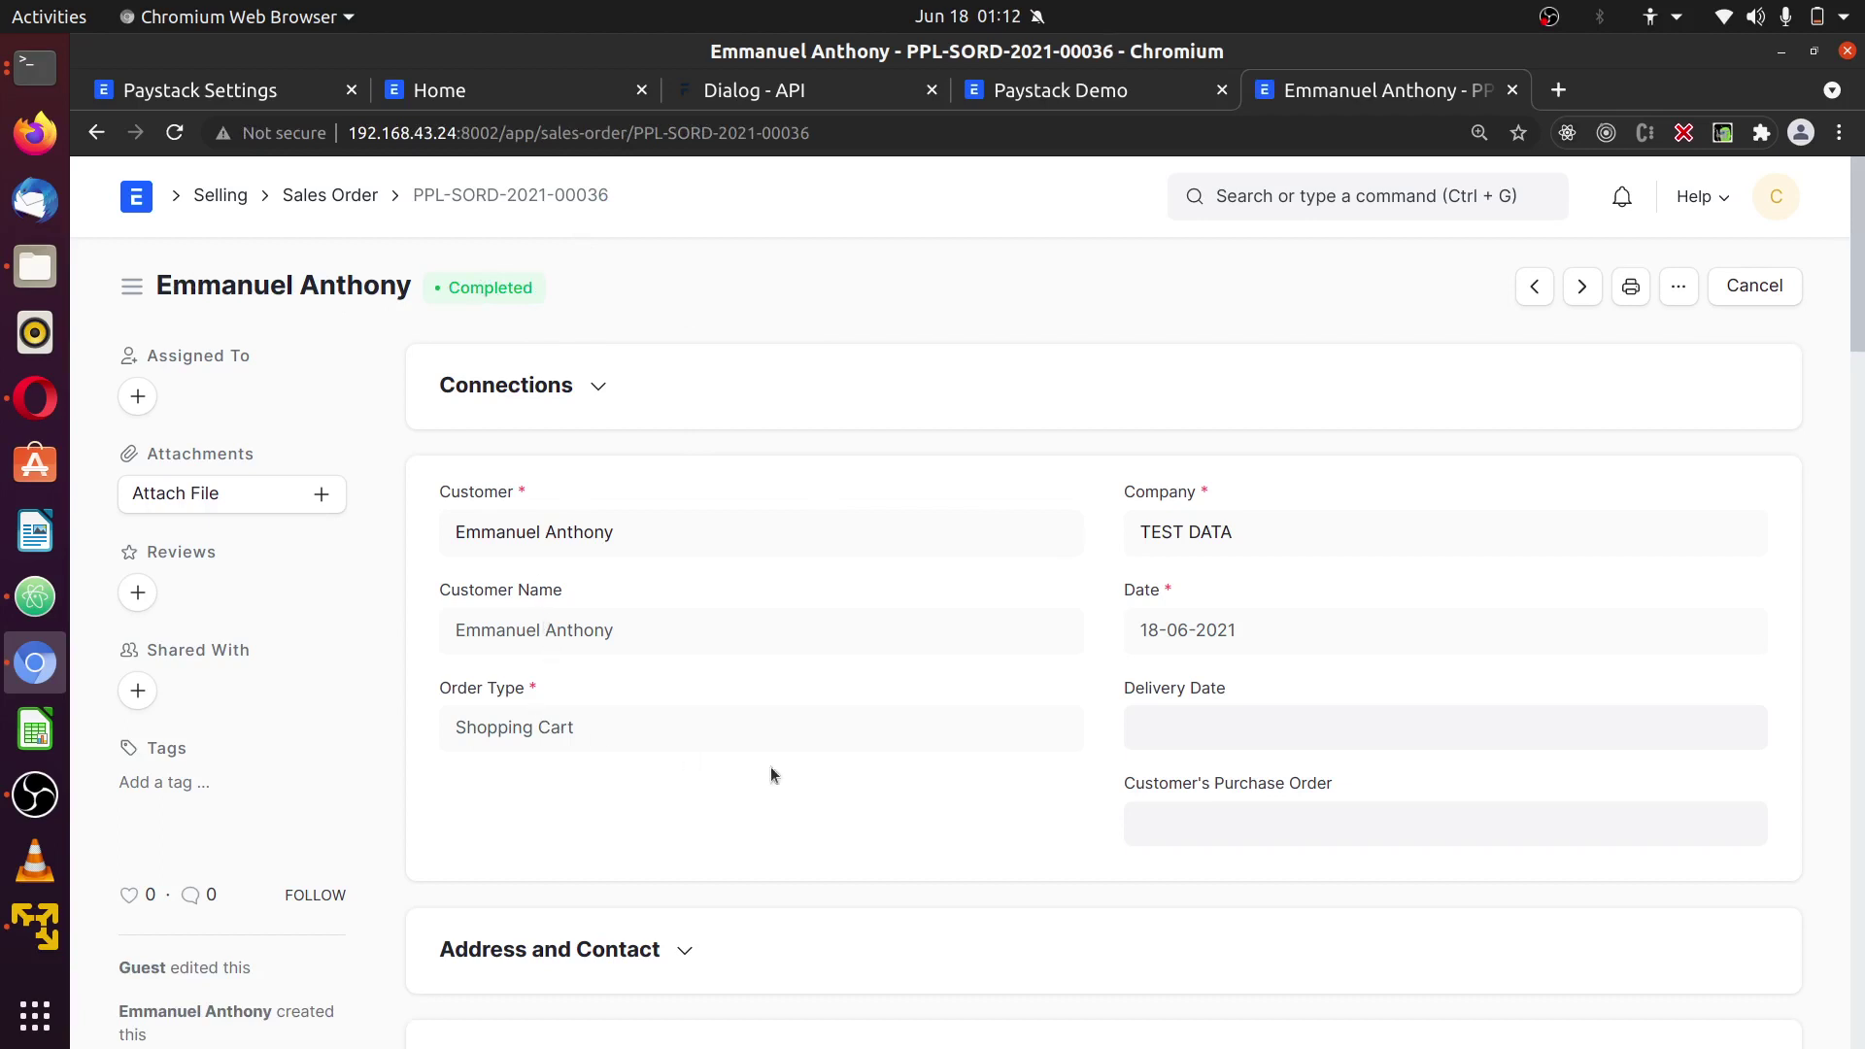
# - Review the Completed order's single Ariel Detergent 800g line at ₦800.00 and its Create options
pyautogui.scroll(-2, 623, 658)
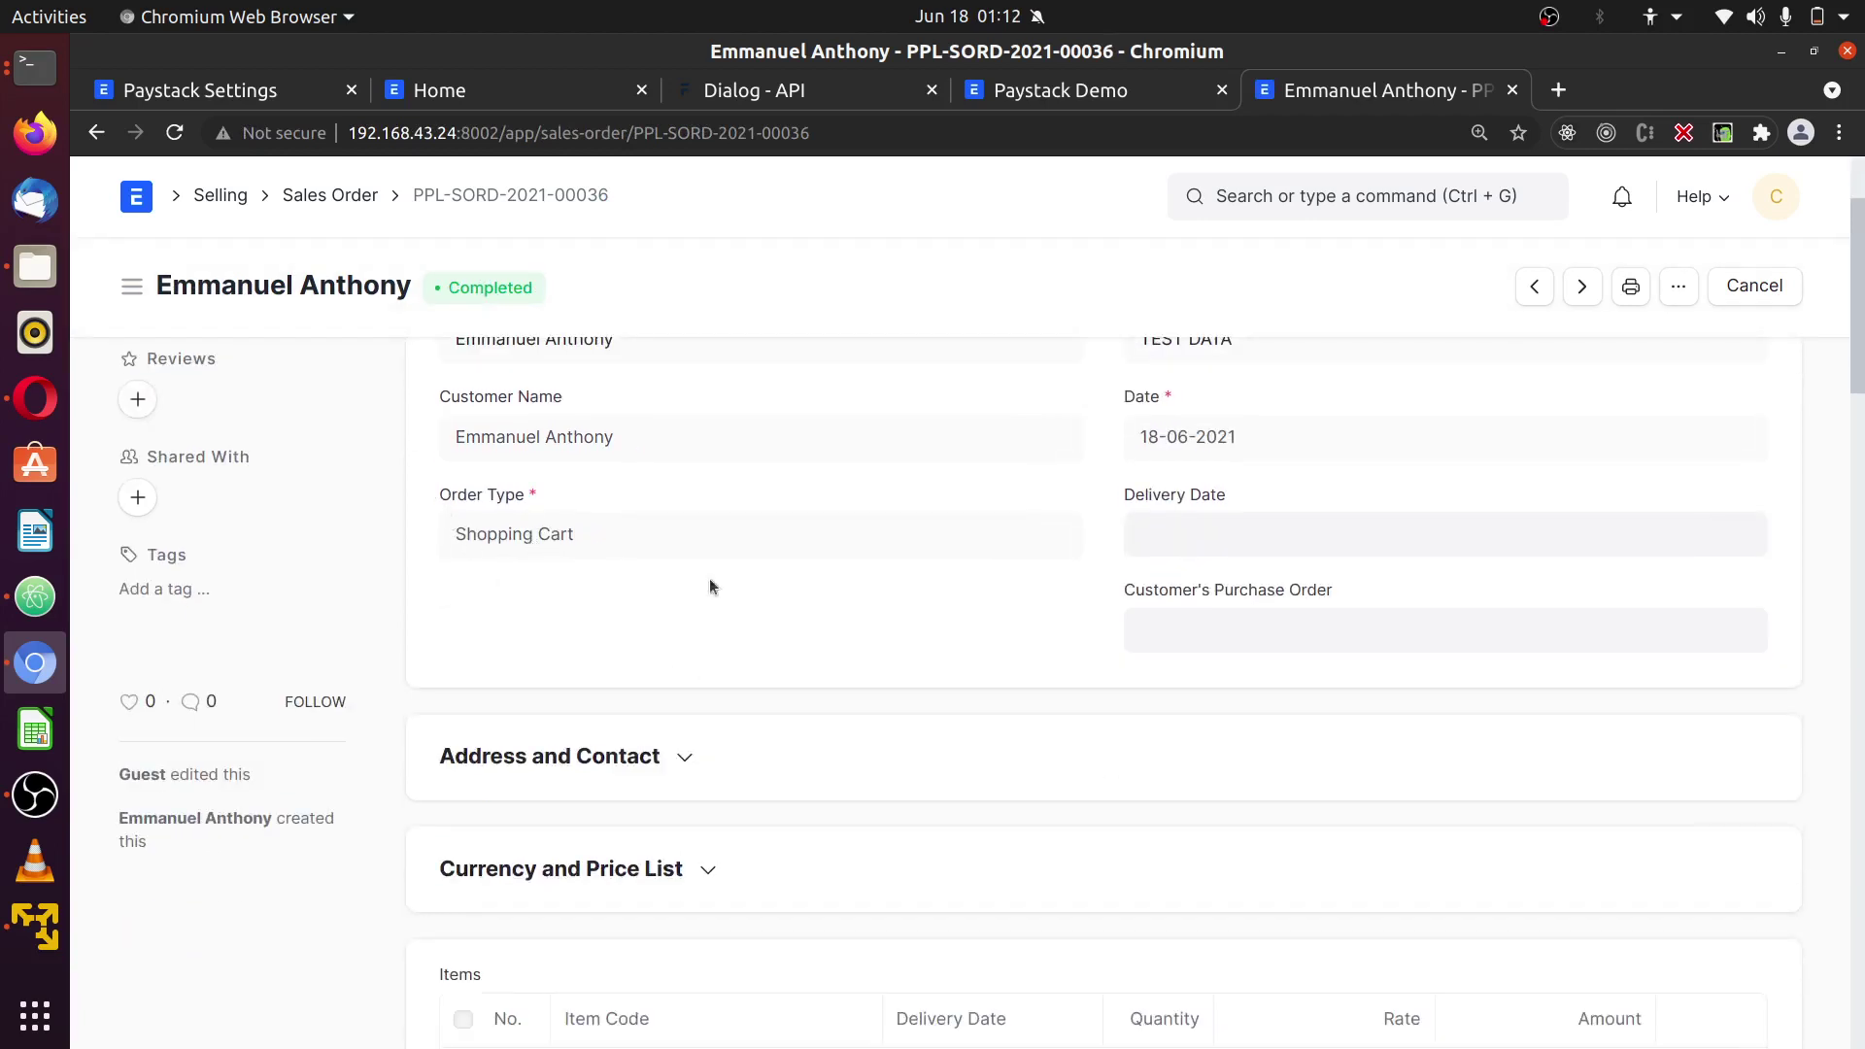
pyautogui.scroll(-5, 811, 593)
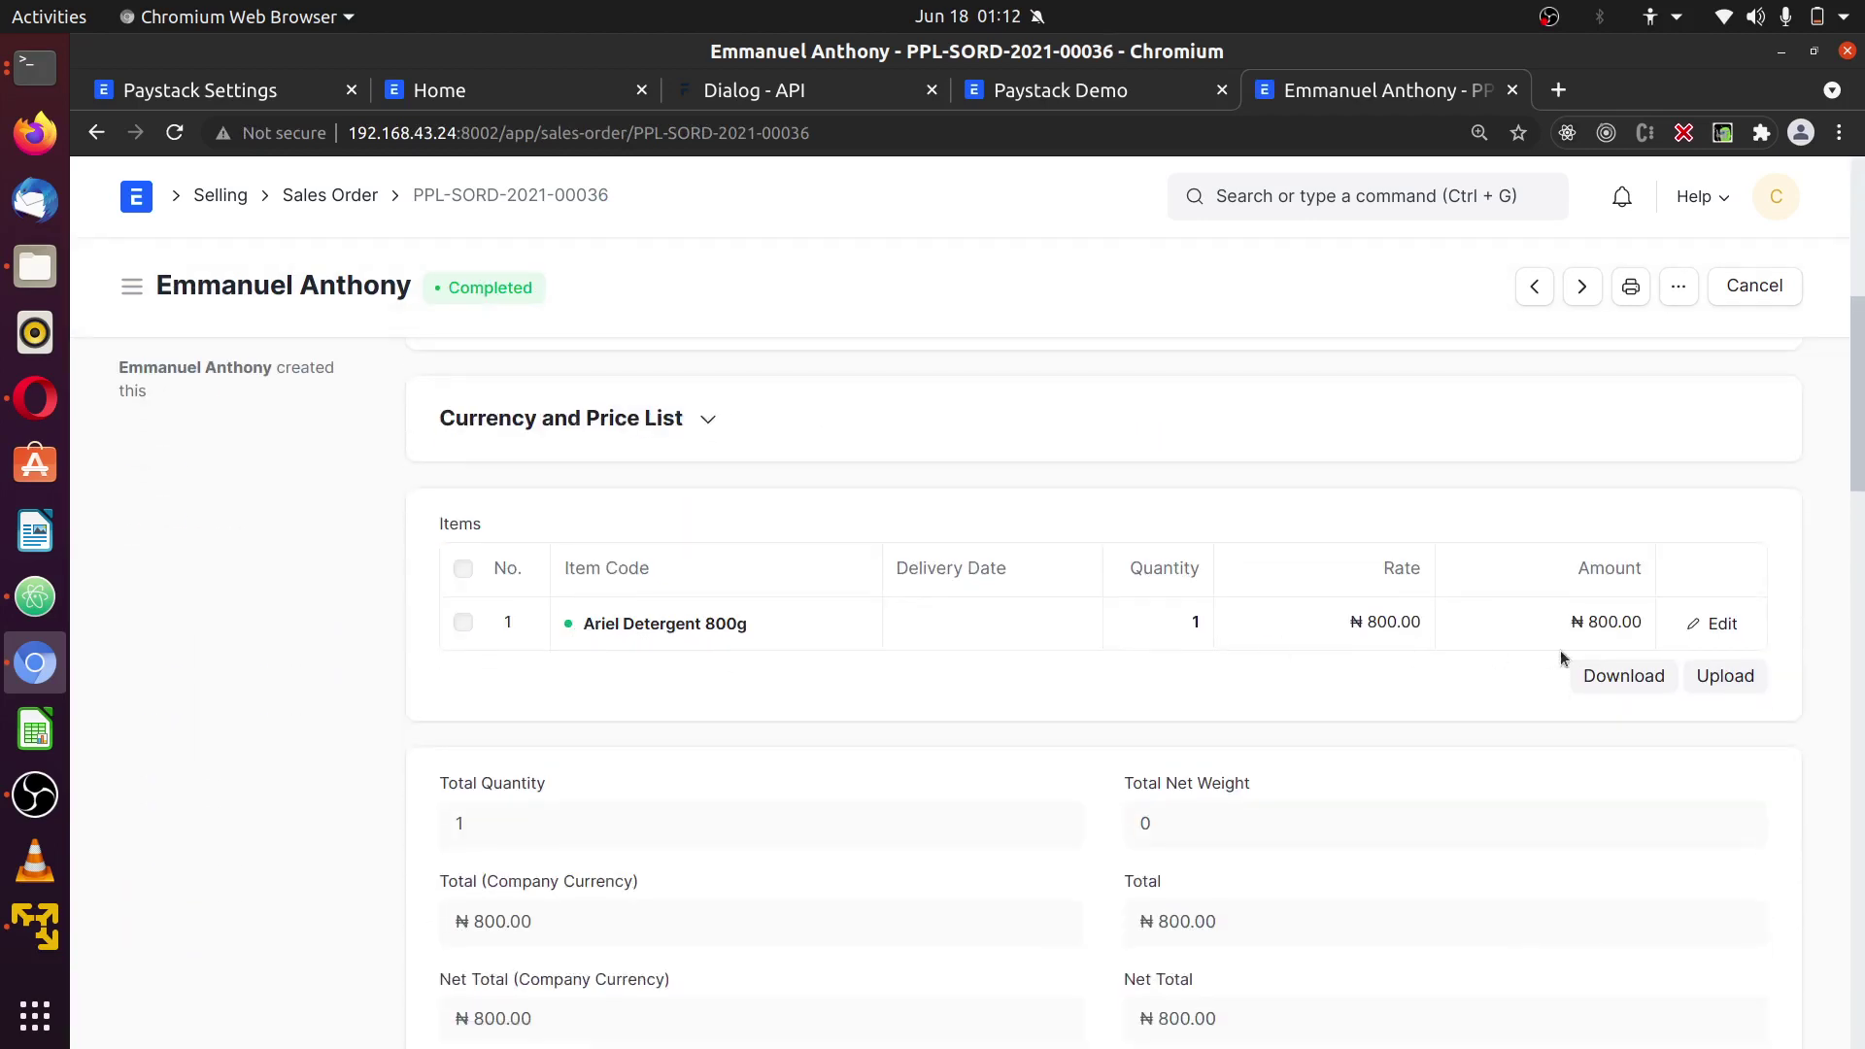
pyautogui.scroll(-5, 720, 790)
pyautogui.scroll(5, 1168, 654)
pyautogui.scroll(5, 1168, 655)
pyautogui.click(1477, 286)
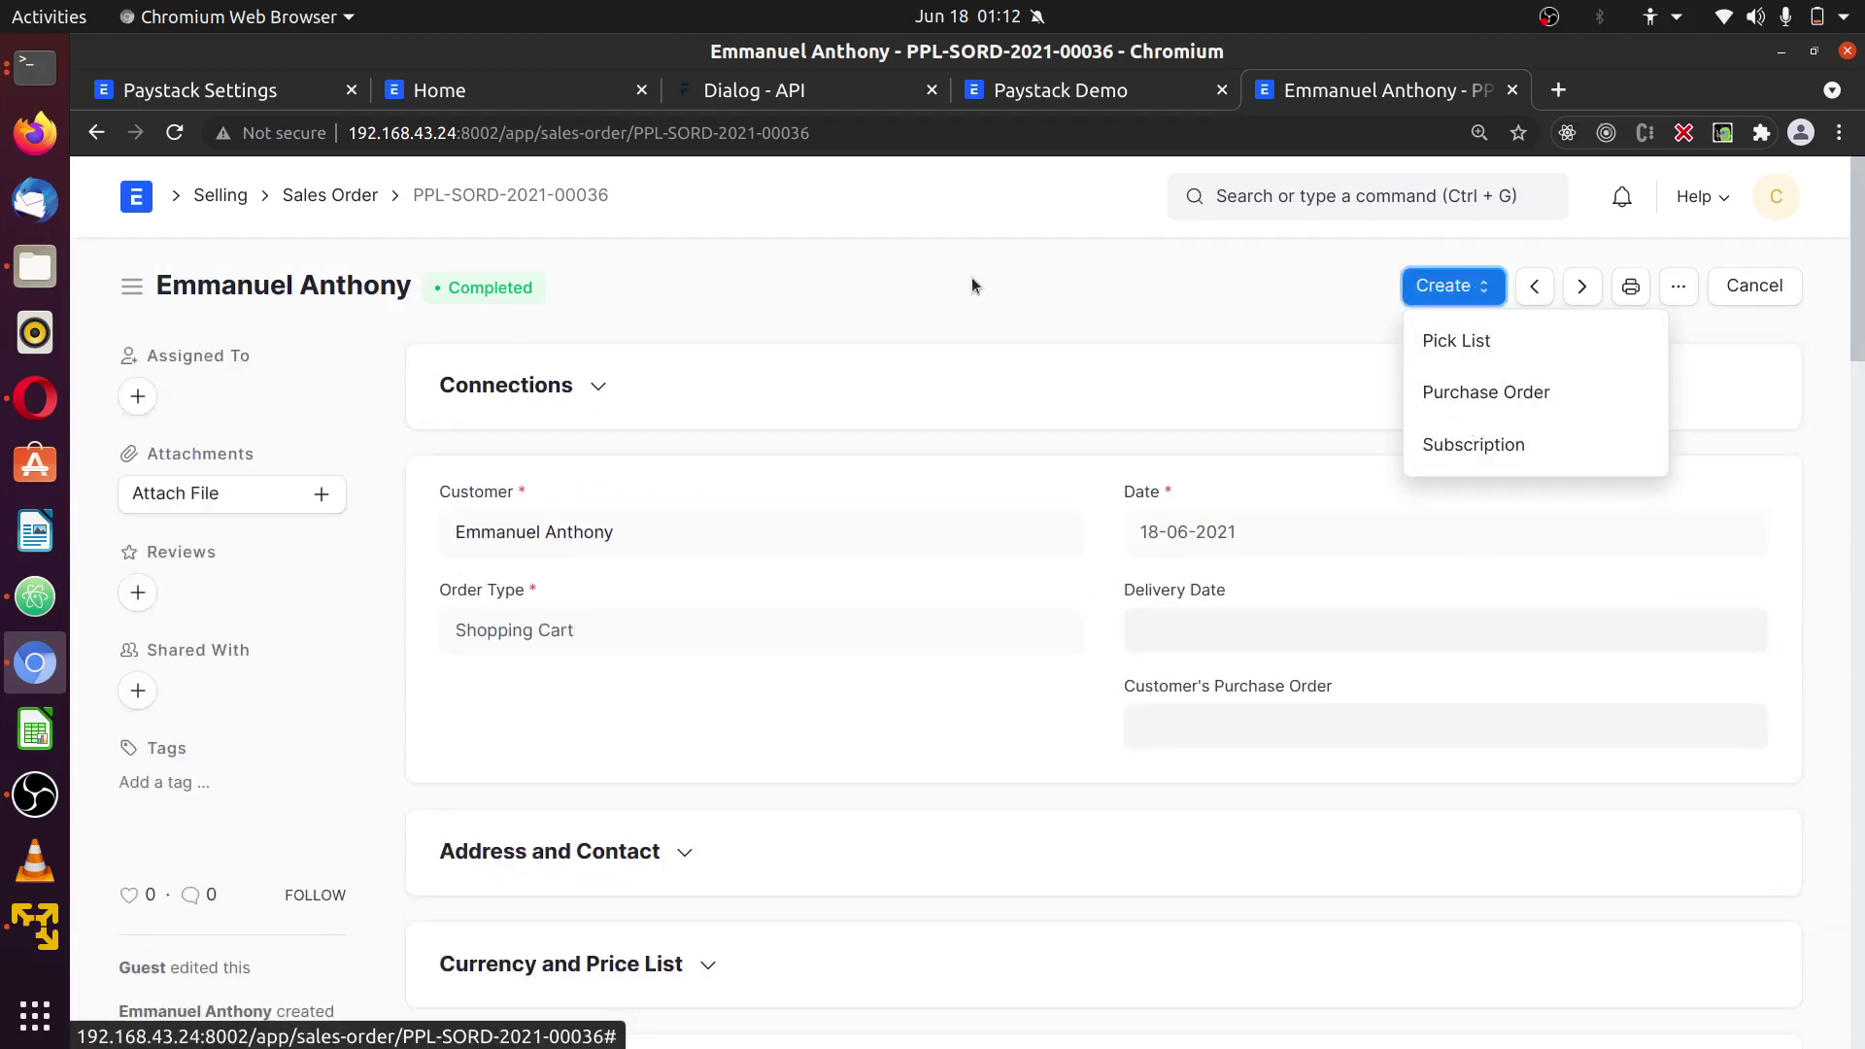
pyautogui.click(1044, 304)
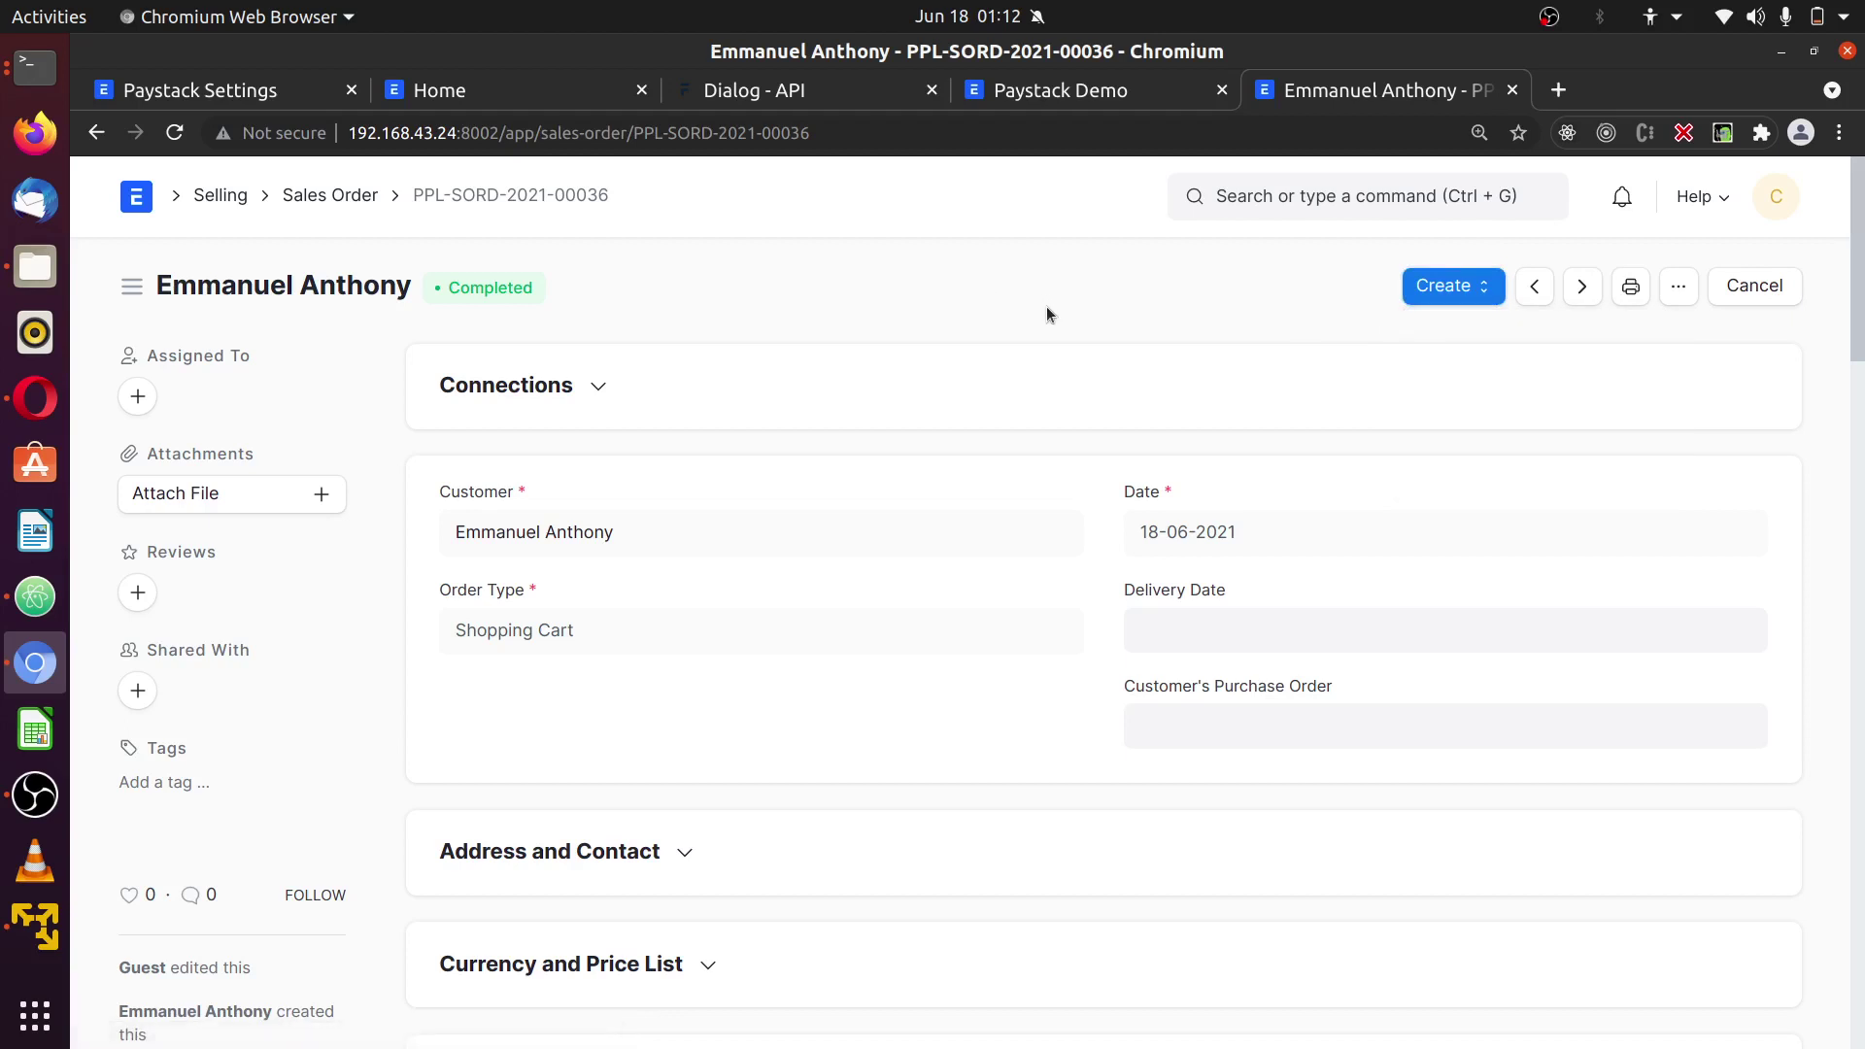
# - Inspect Paystack's API Keys & Webhooks section, where the Live Webhook URL is still empty
pyautogui.click(35, 399)
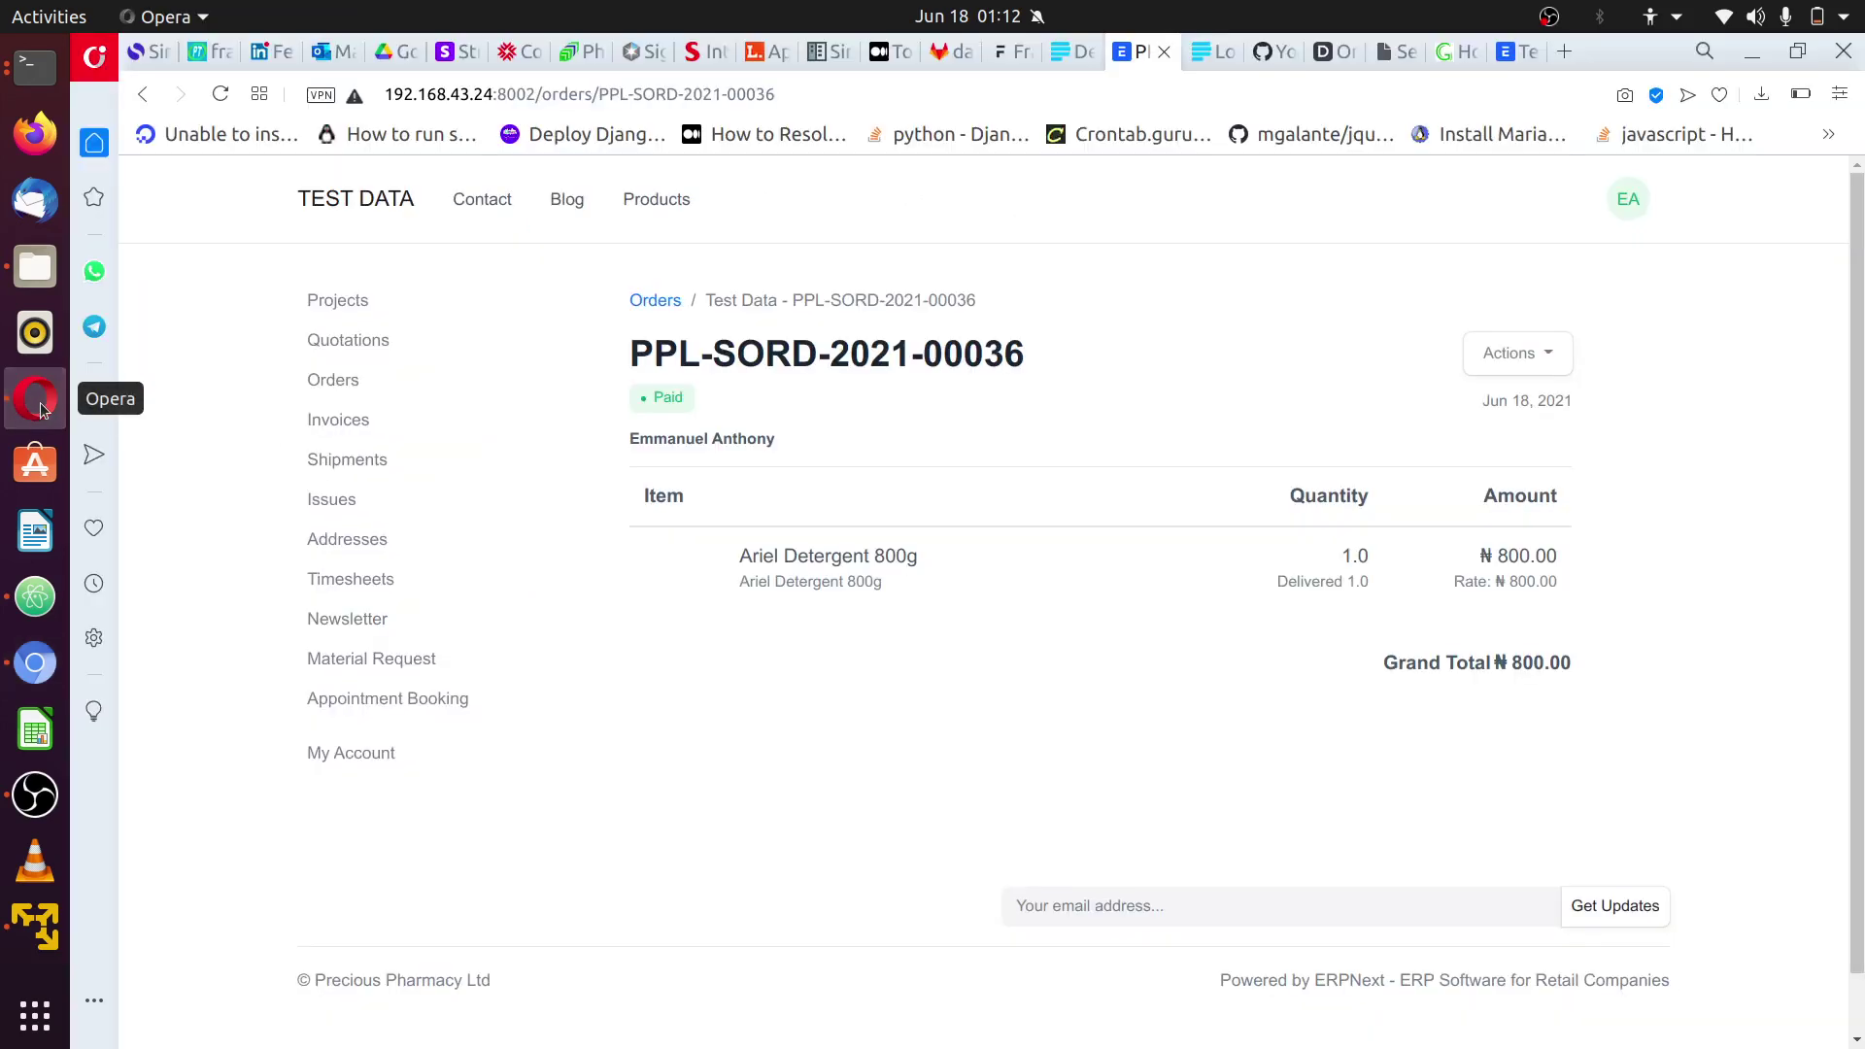
pyautogui.click(1064, 55)
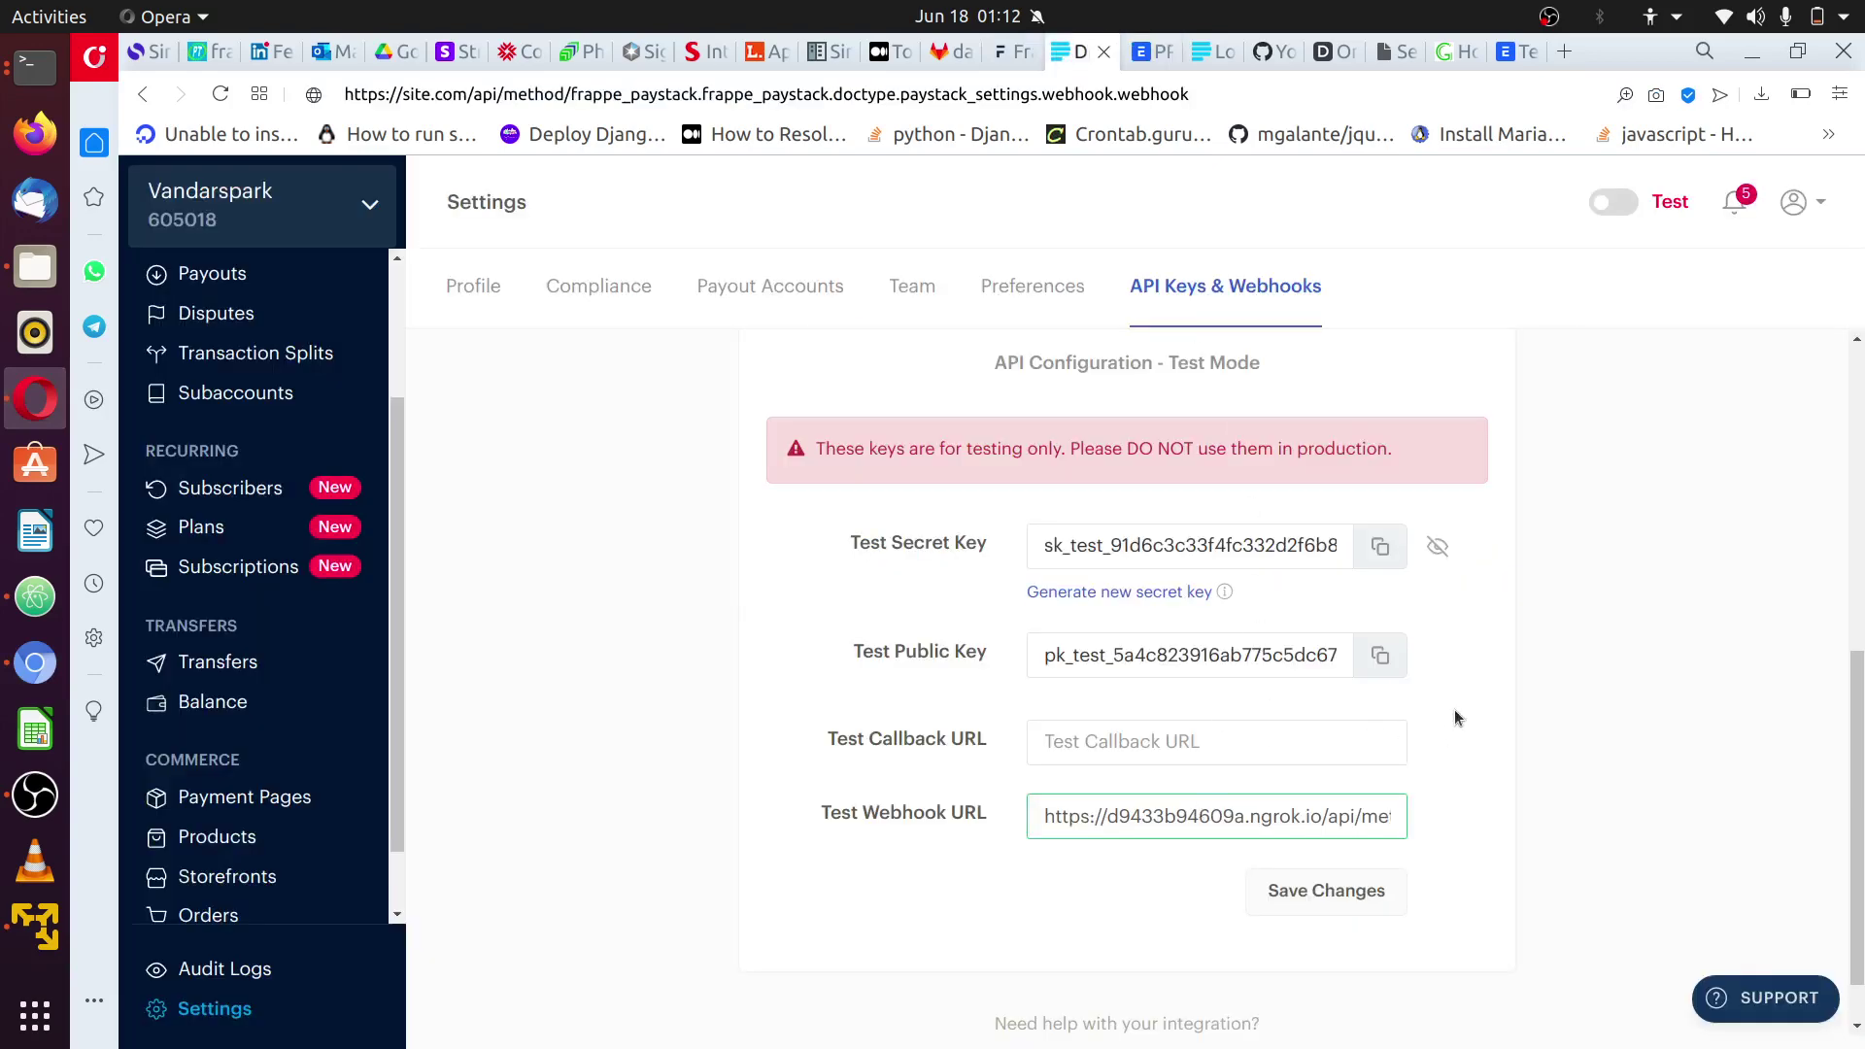
pyautogui.scroll(6, 1455, 709)
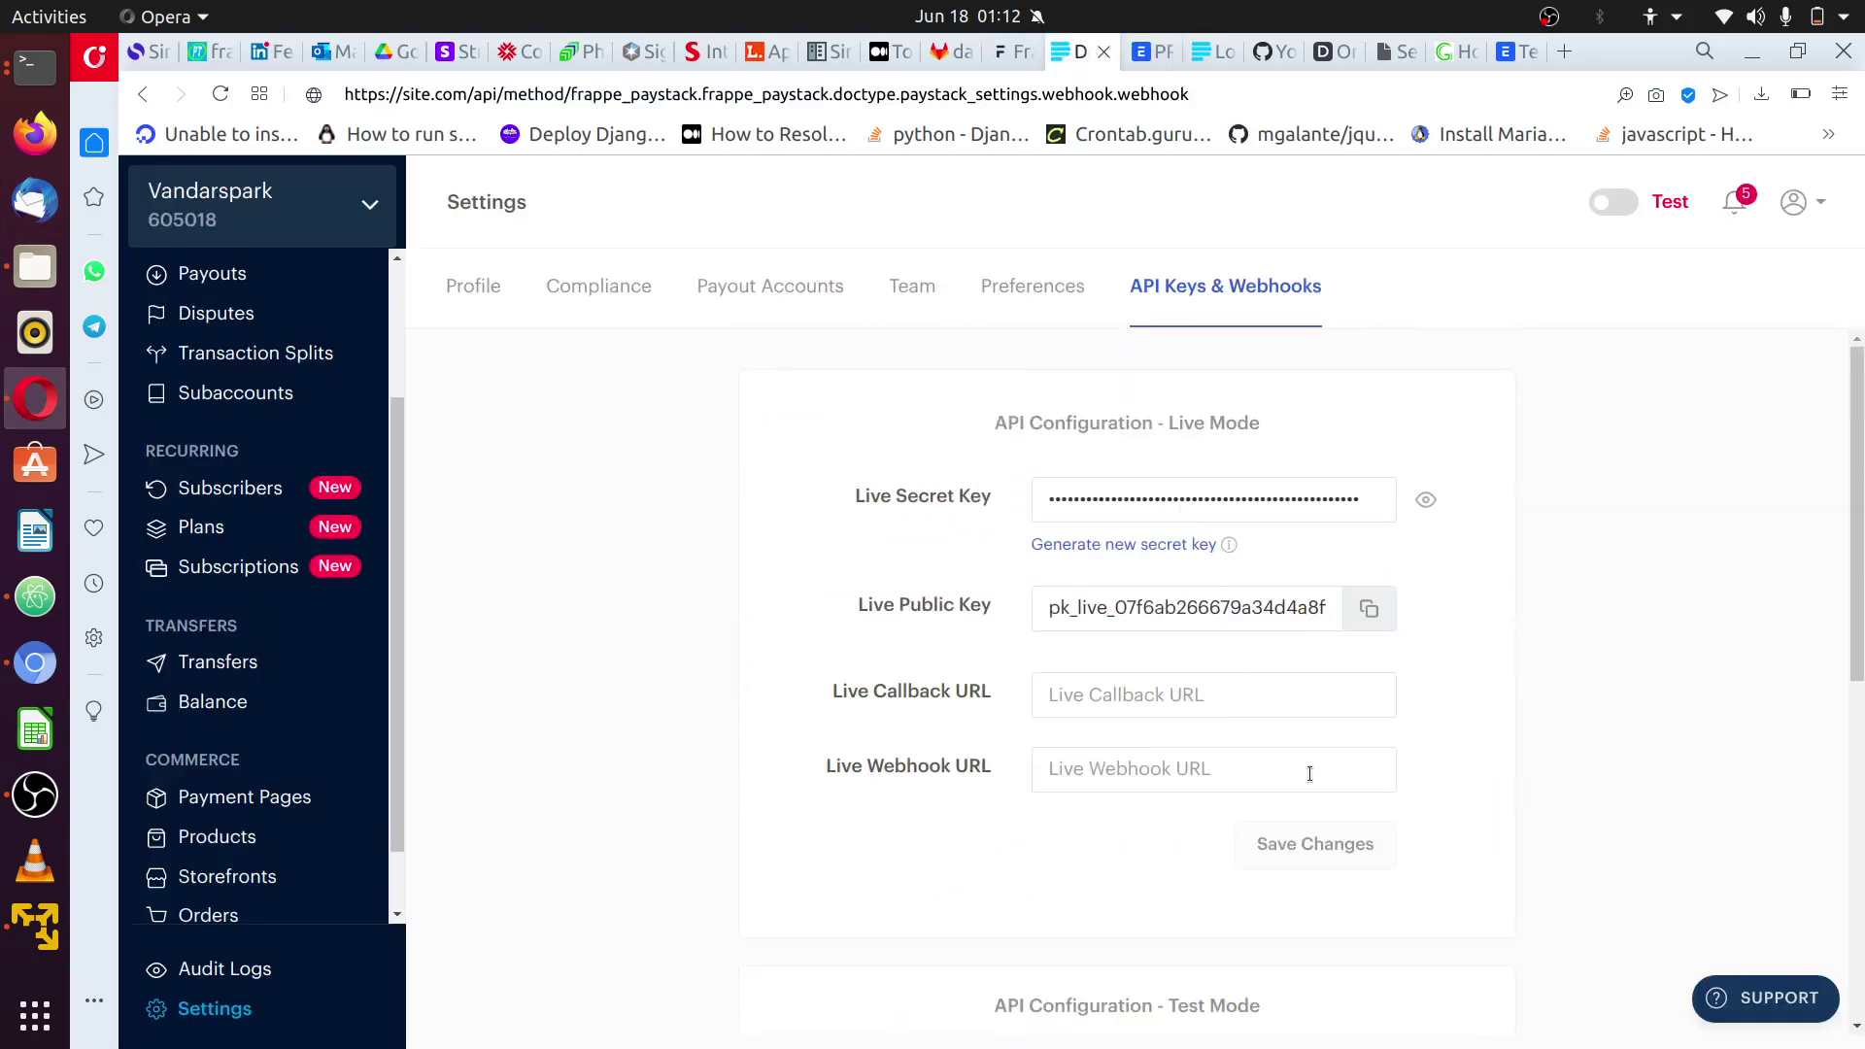
pyautogui.scroll(-2, 1312, 774)
pyautogui.click(1190, 577)
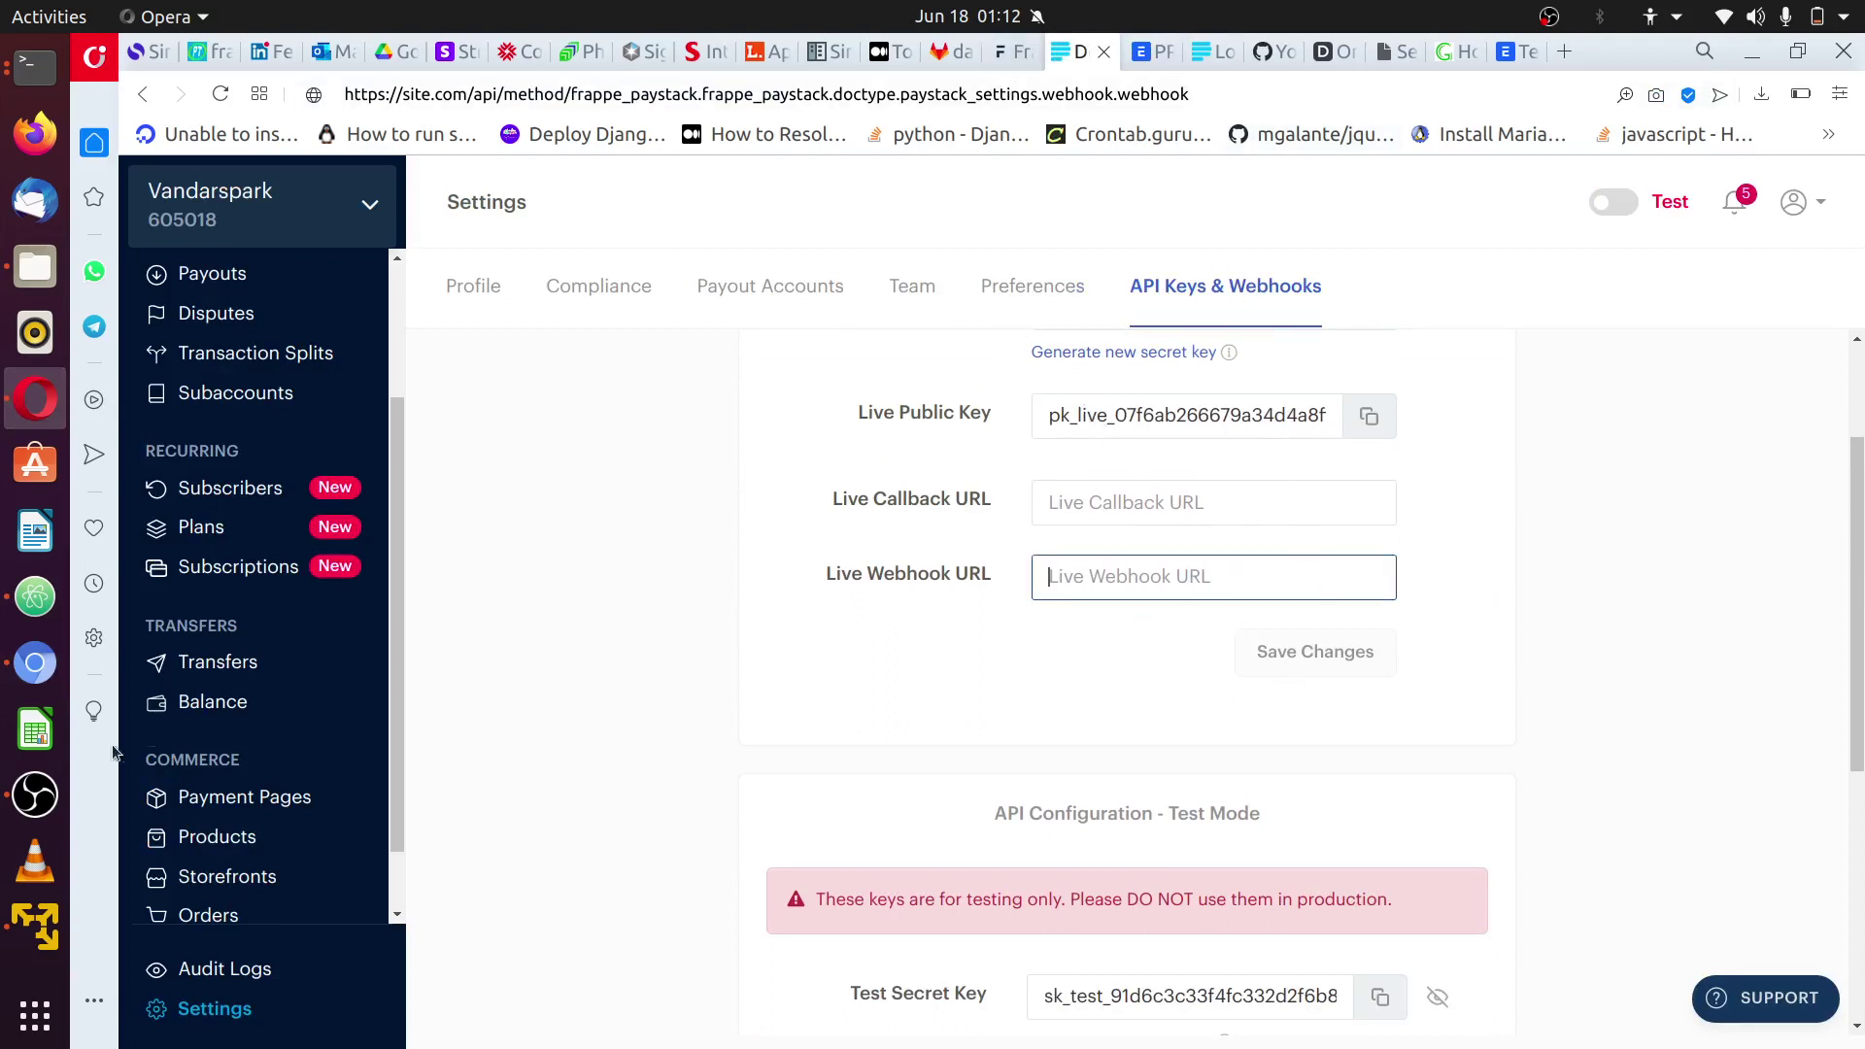
# - Show ERPNext's Paystack Demo settings record and close its cannot-delete-while-linked message
pyautogui.click(35, 662)
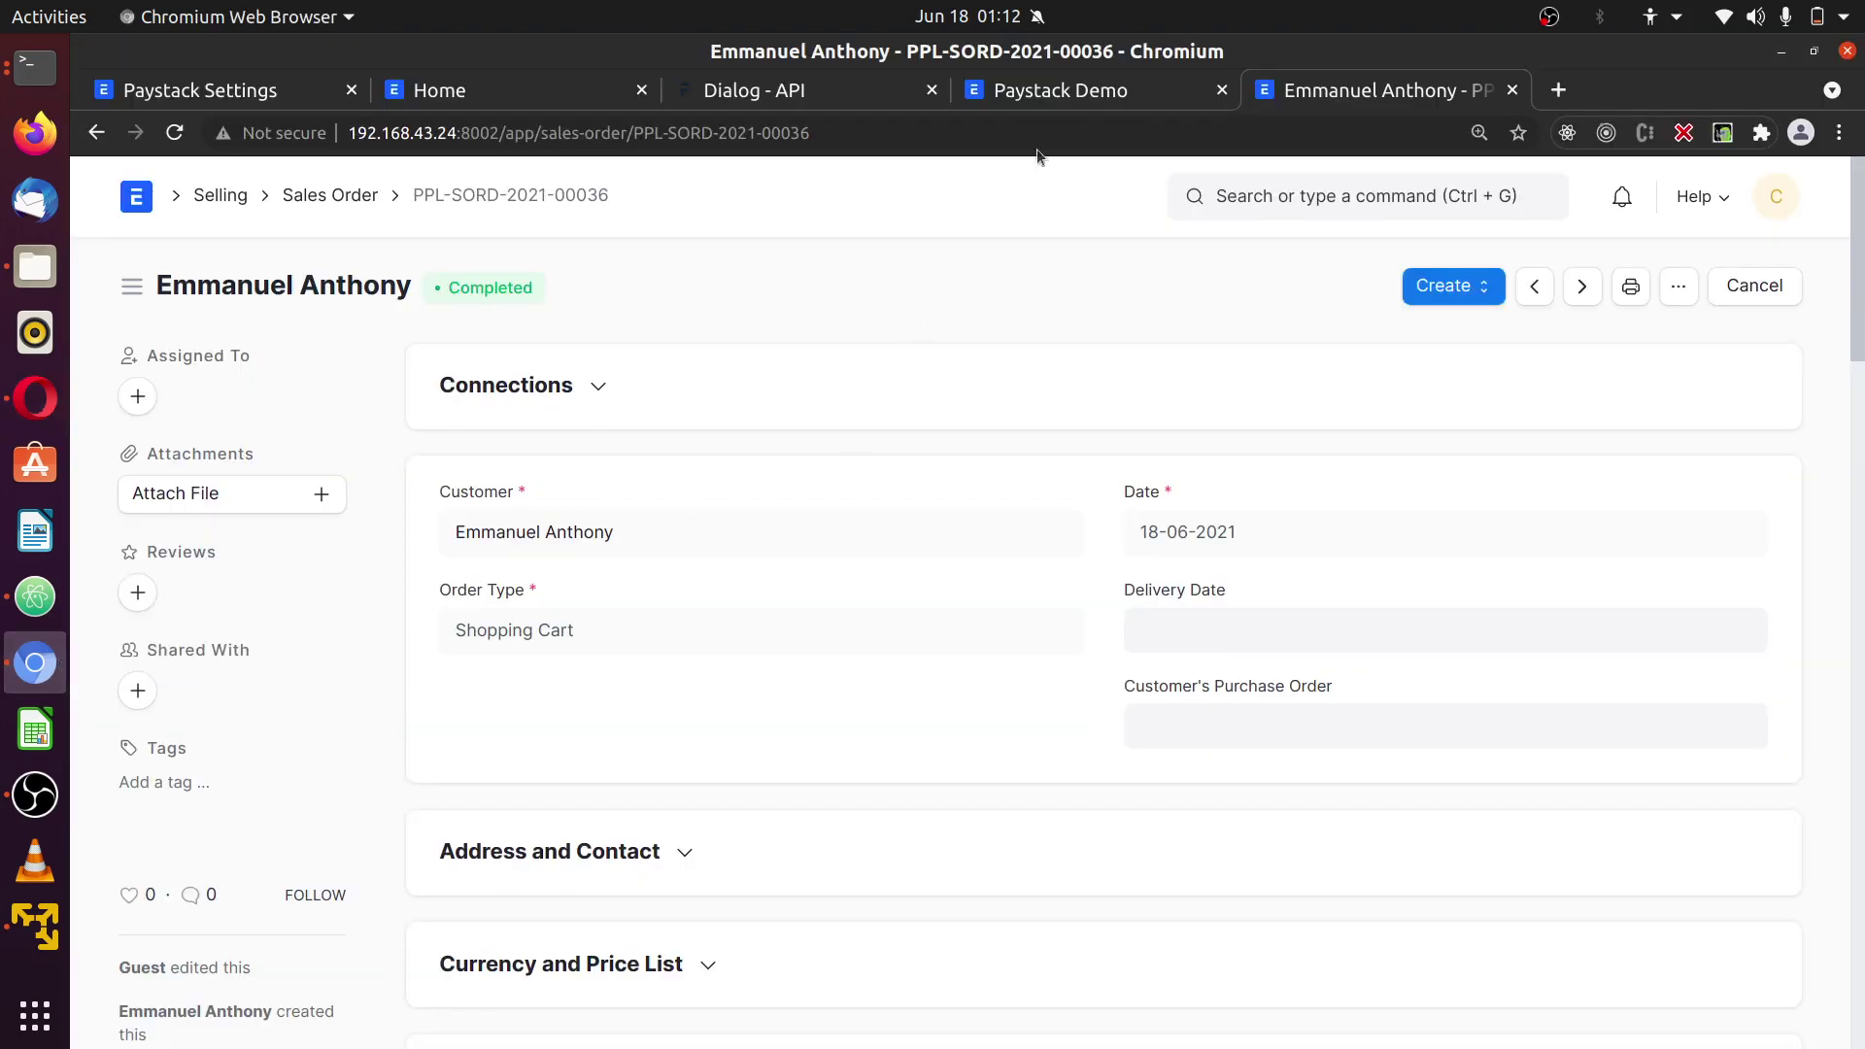
pyautogui.click(1061, 97)
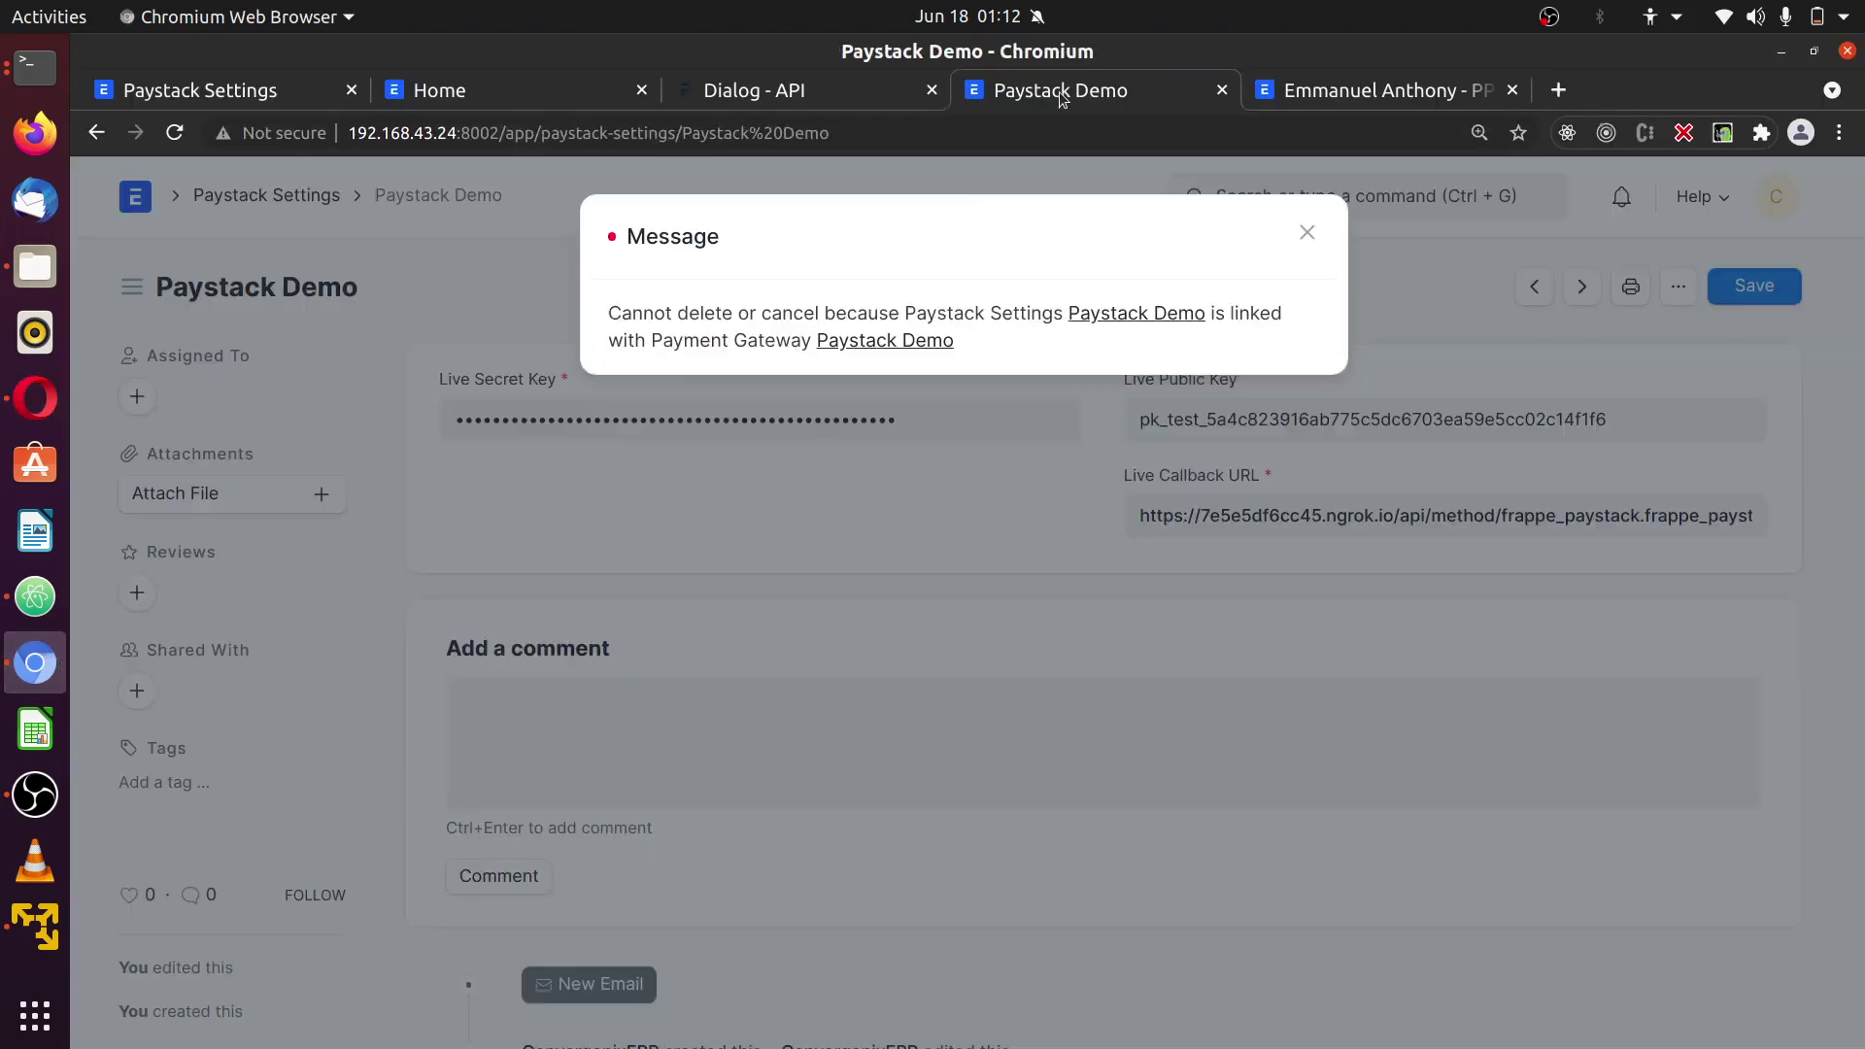
pyautogui.click(1300, 226)
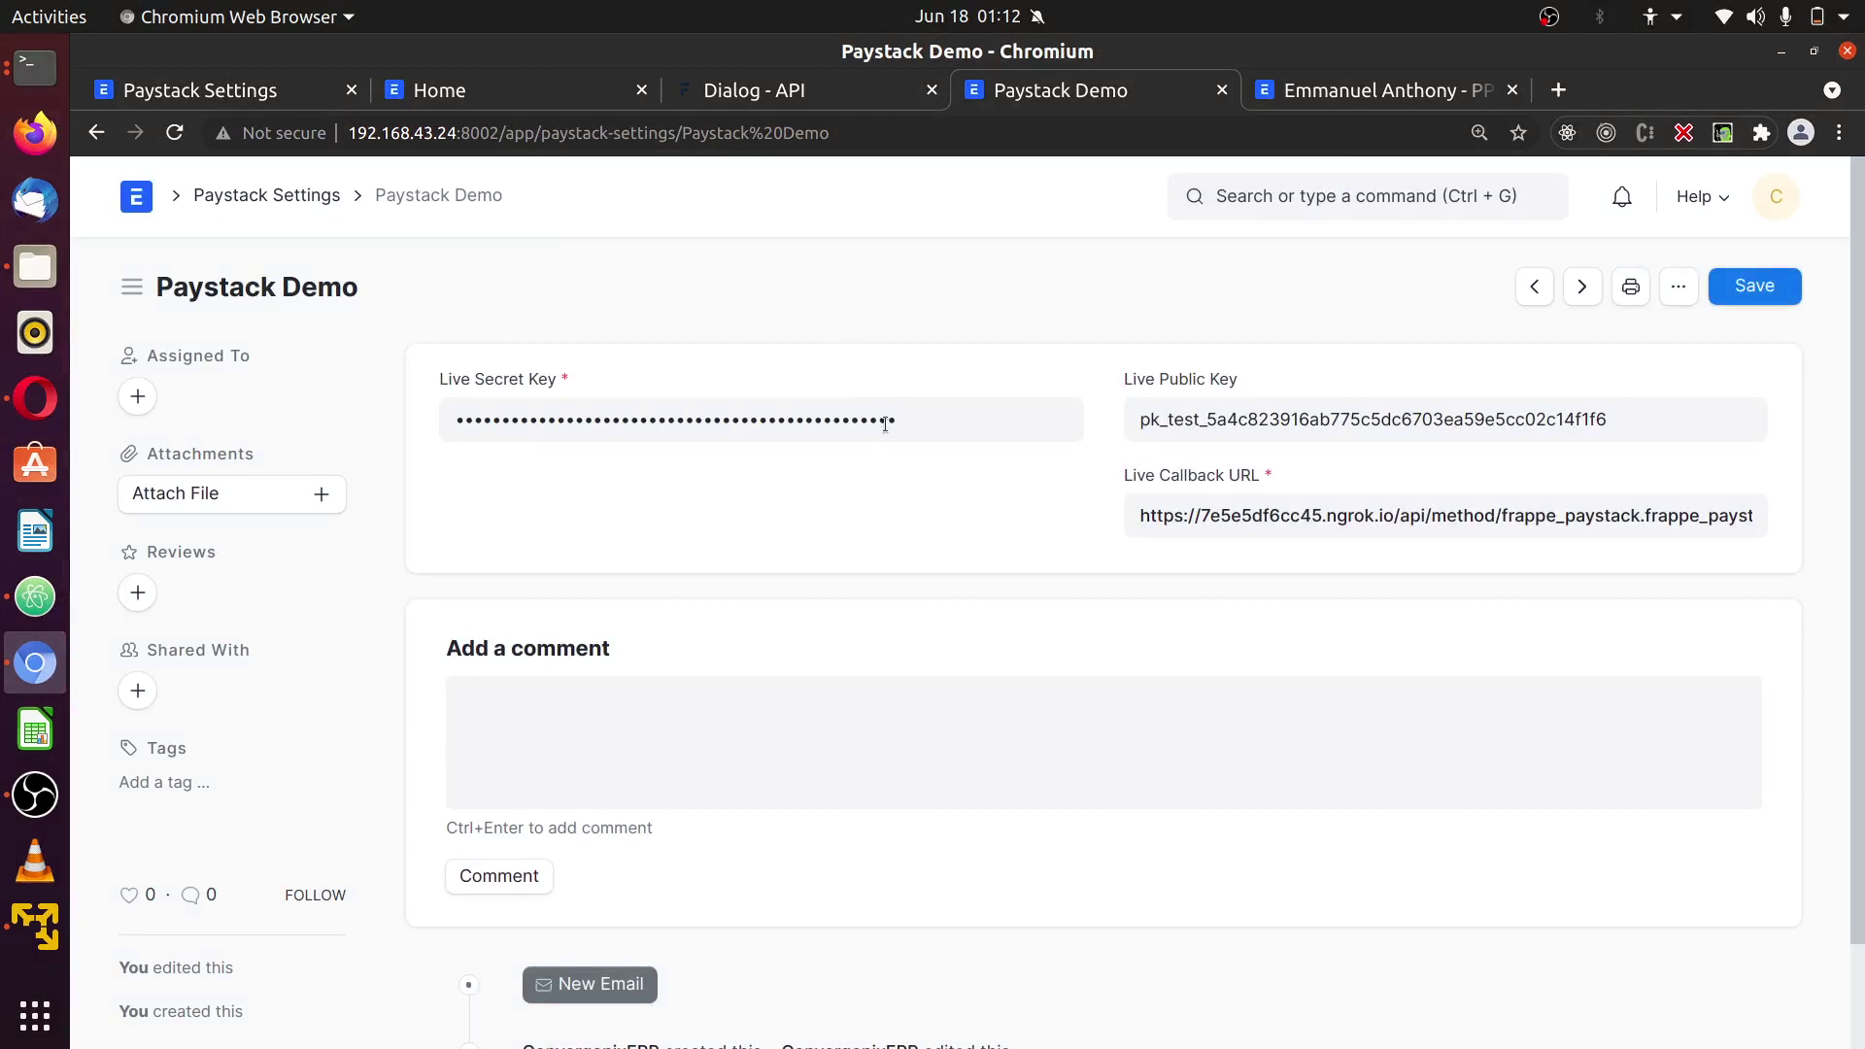